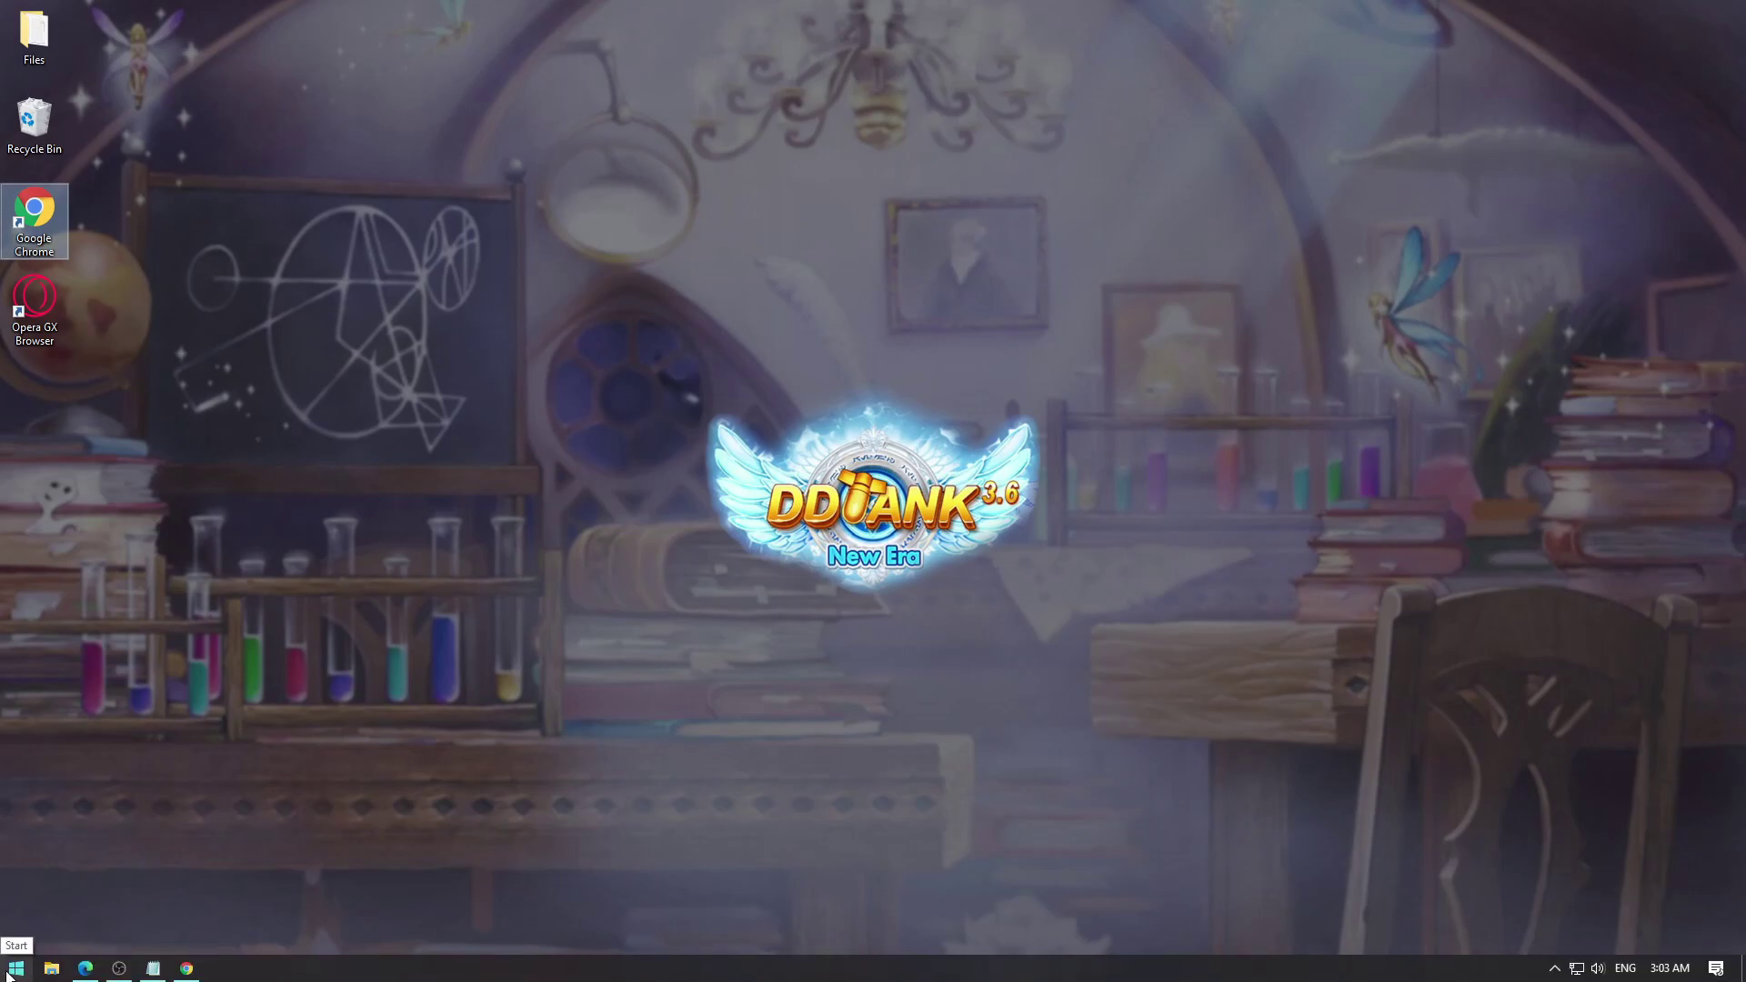
Open Control Panel from the Start search and switch its view to small icons.
{"action": "left_click", "coordinate": [11, 970]}
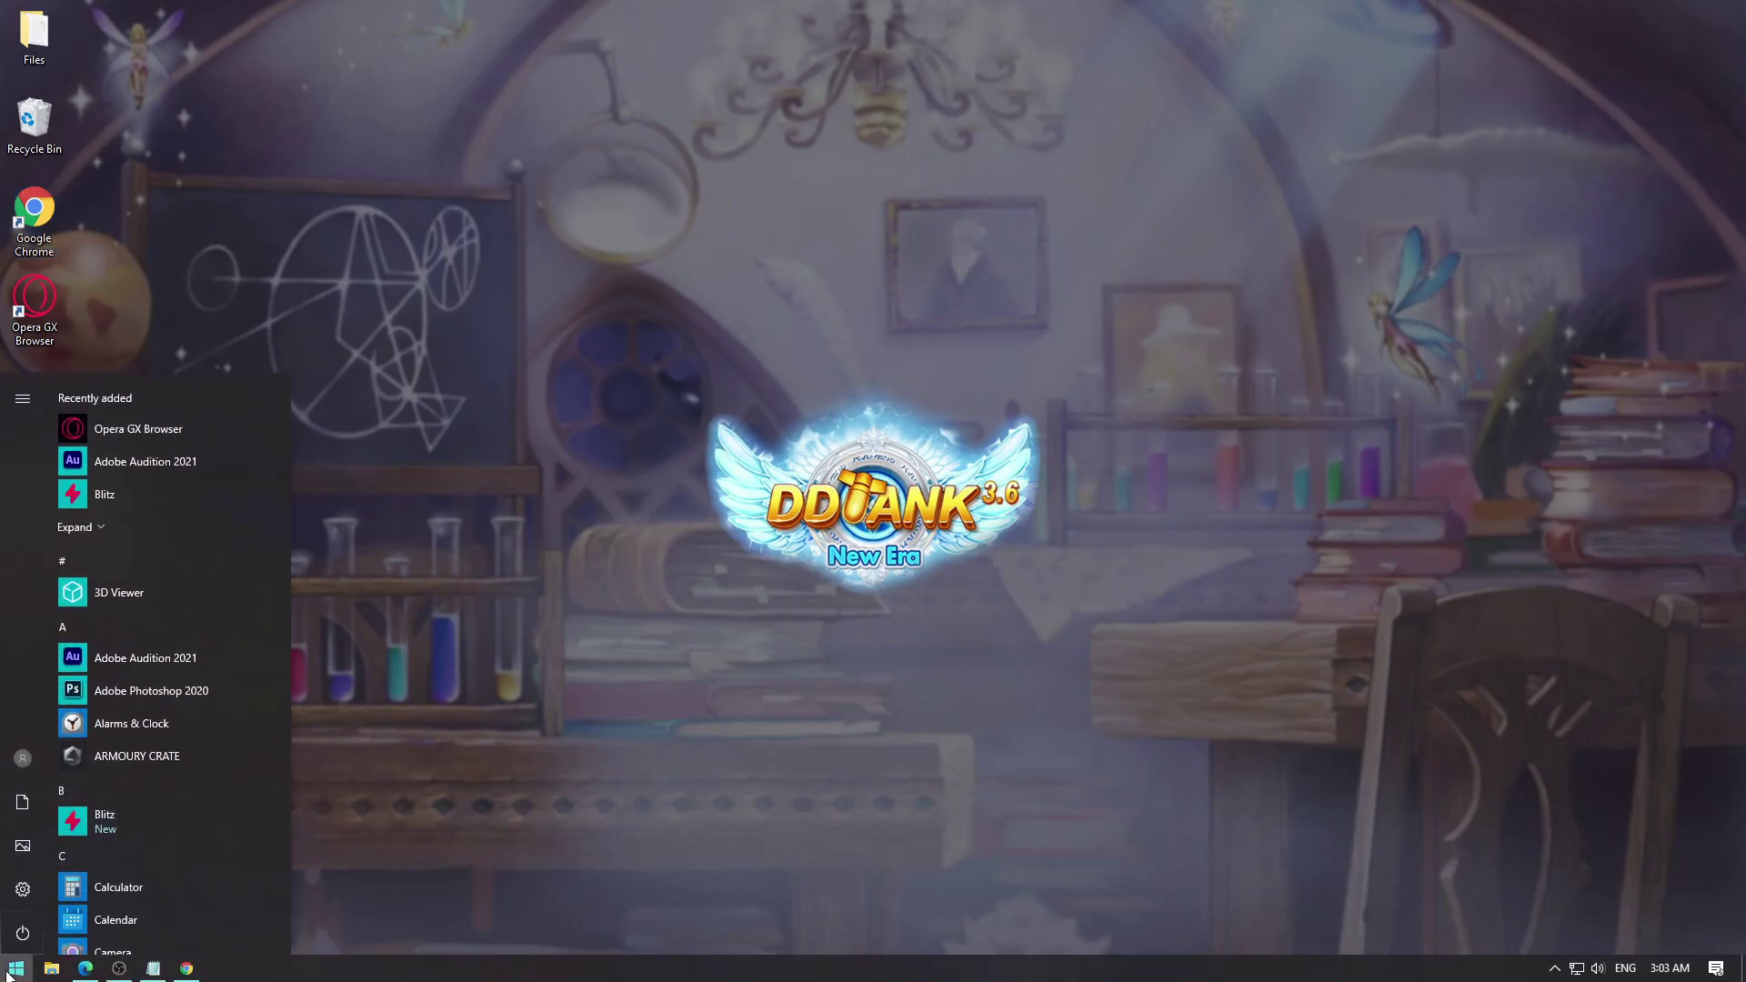
{"action": "type", "text": "control"}
{"action": "key", "text": "Return"}
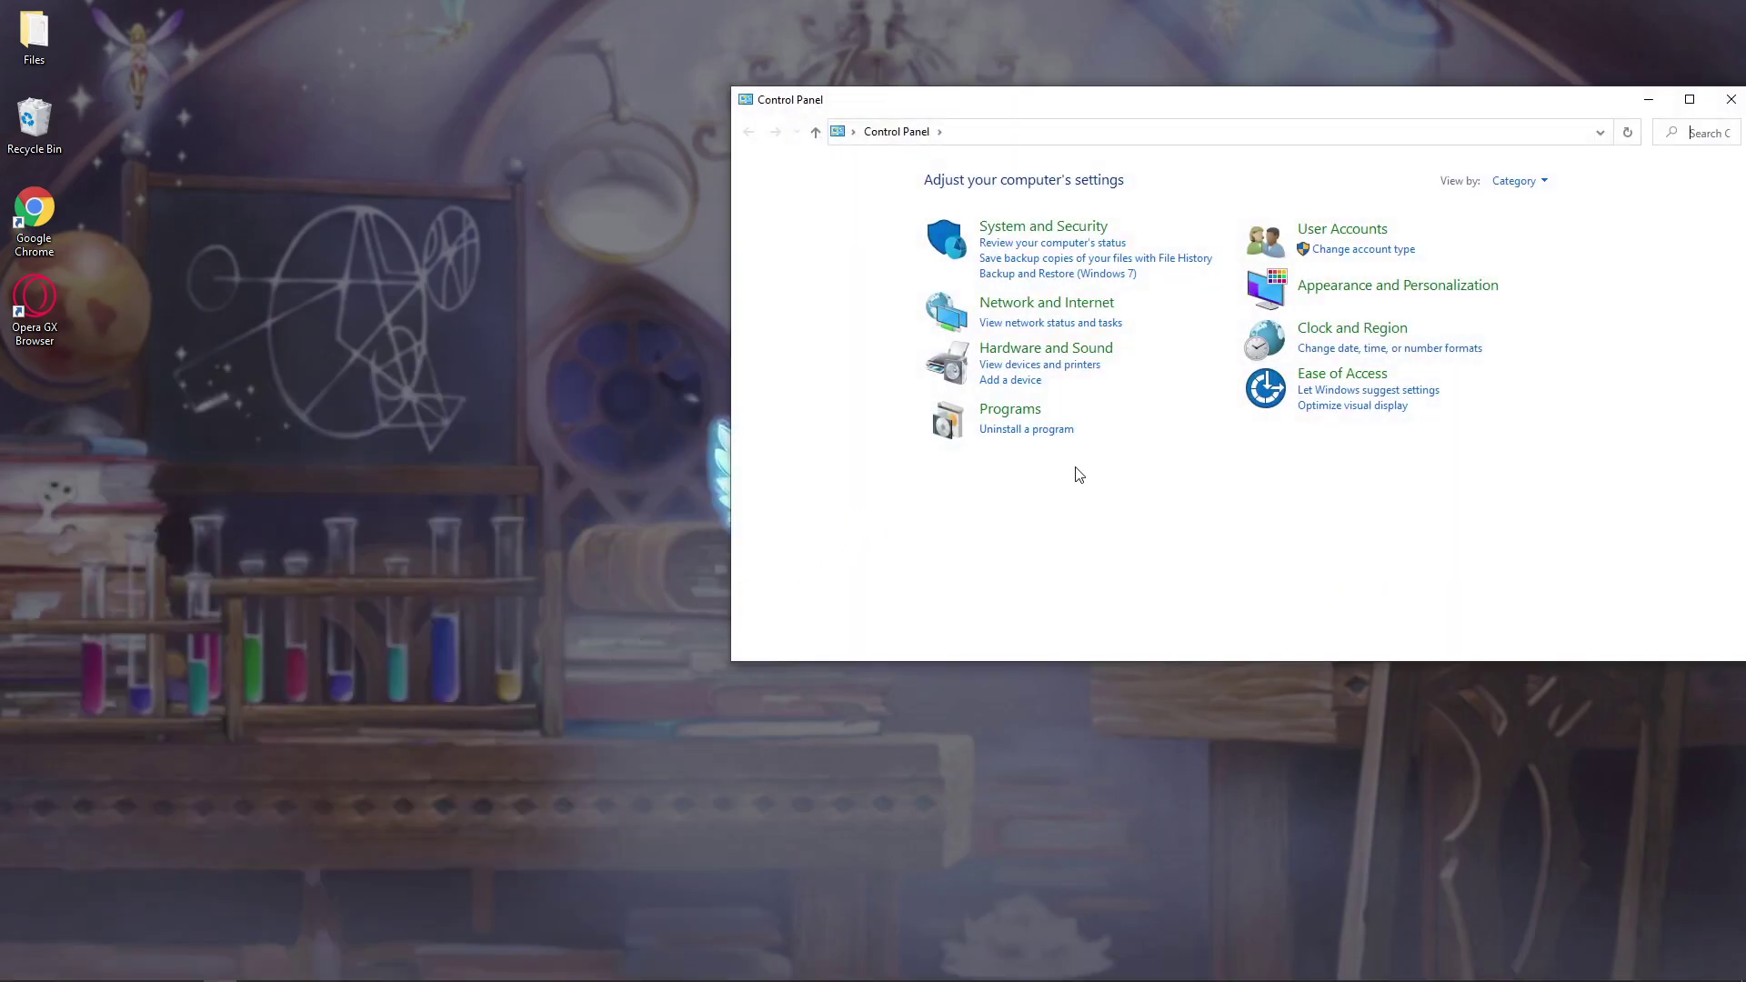
{"action": "left_click_drag", "start_coordinate": [1231, 96], "coordinate": [908, 130]}
{"action": "left_click", "coordinate": [1218, 215]}
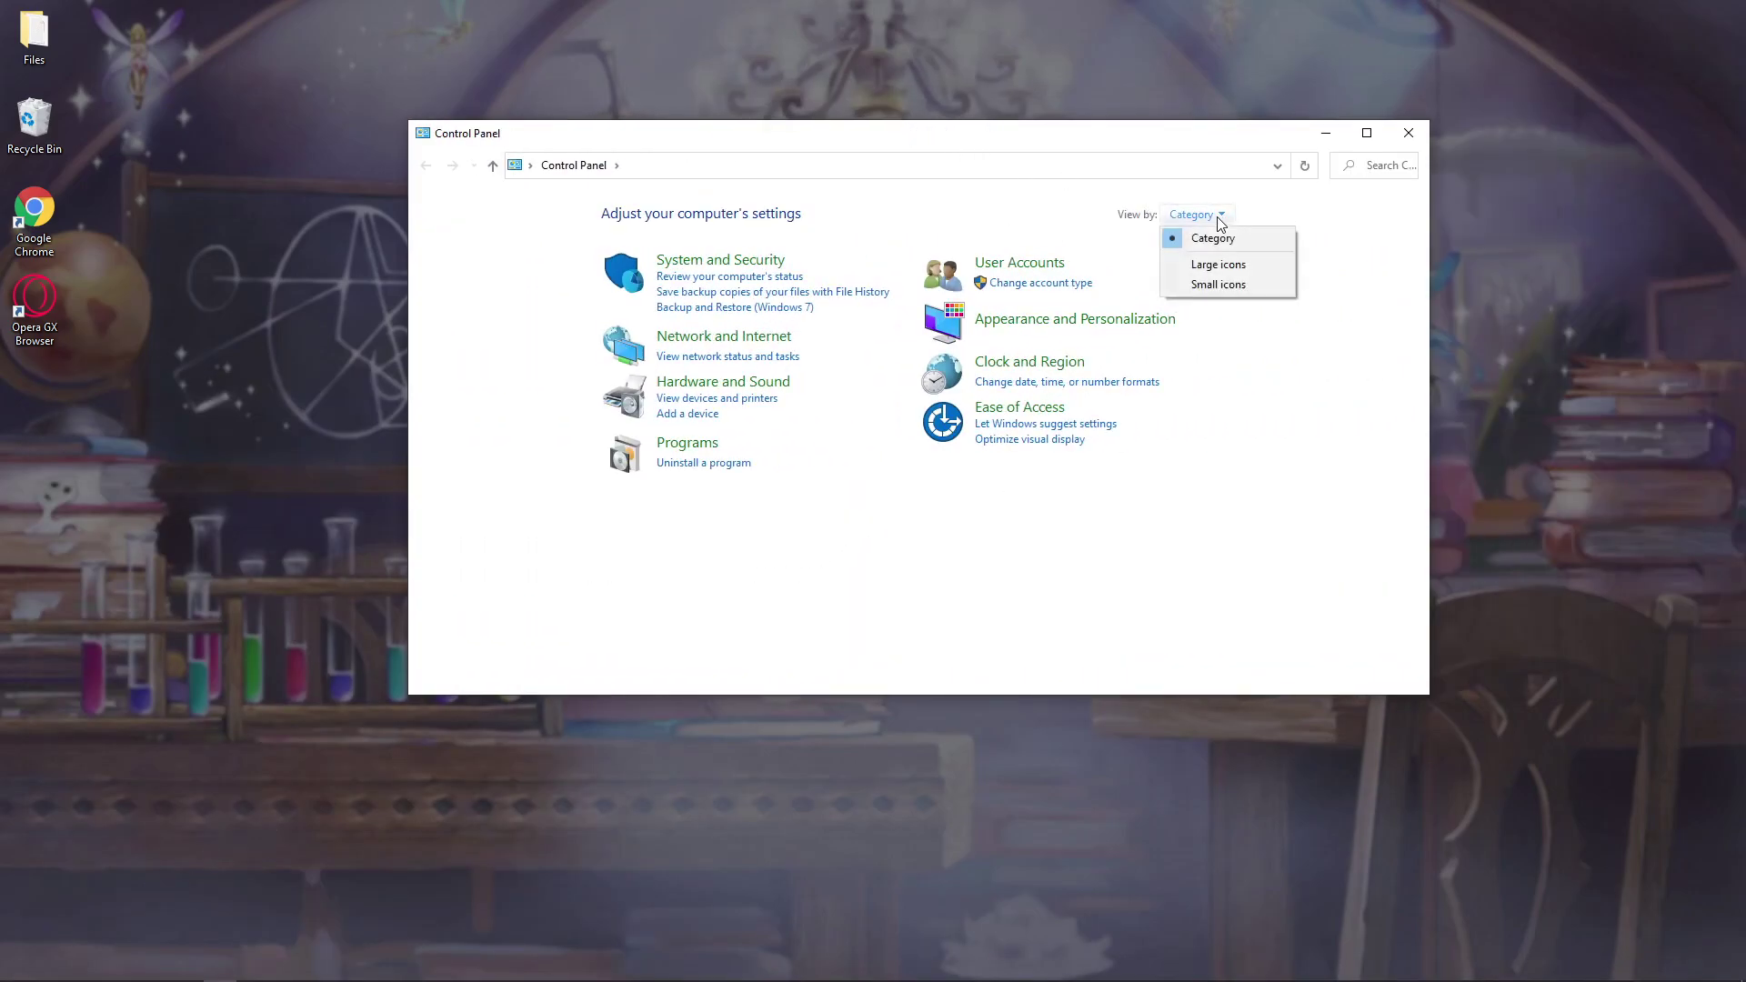
{"action": "left_click", "coordinate": [1216, 264]}
{"action": "left_click", "coordinate": [1316, 215]}
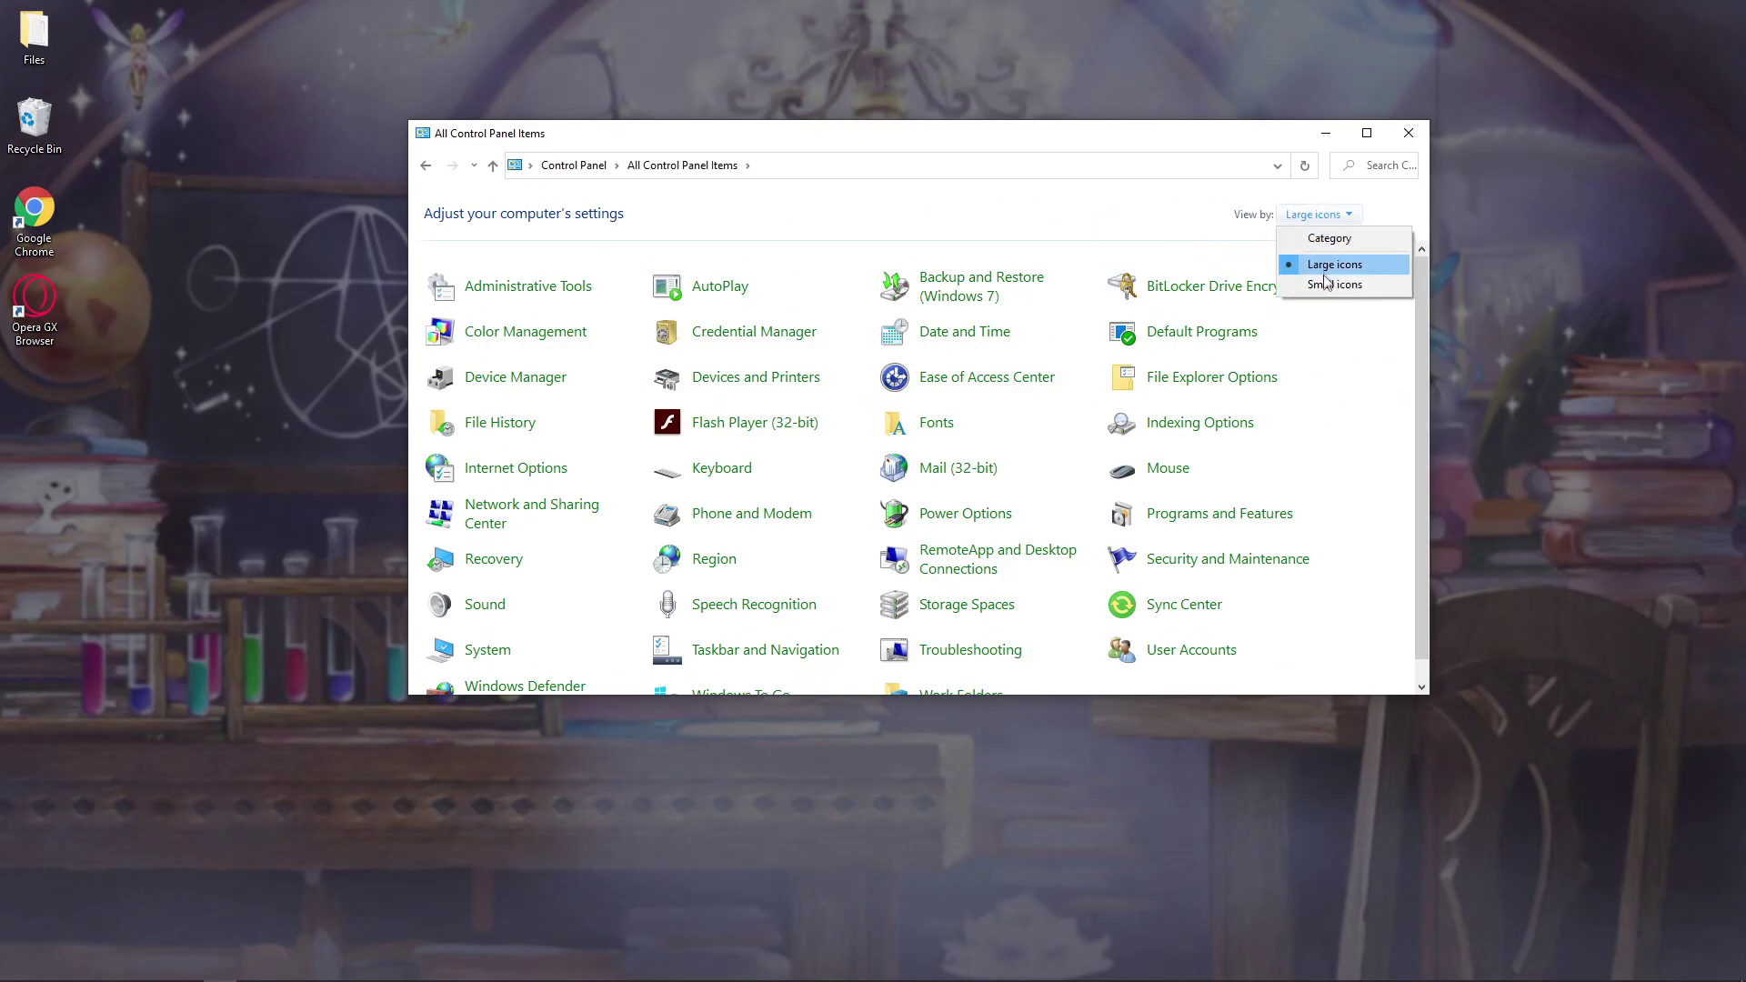
{"action": "left_click", "coordinate": [1325, 284]}
Search Control Panel for uninstall settings, review the installed programs list, then close it.
{"action": "left_click", "coordinate": [1374, 169]}
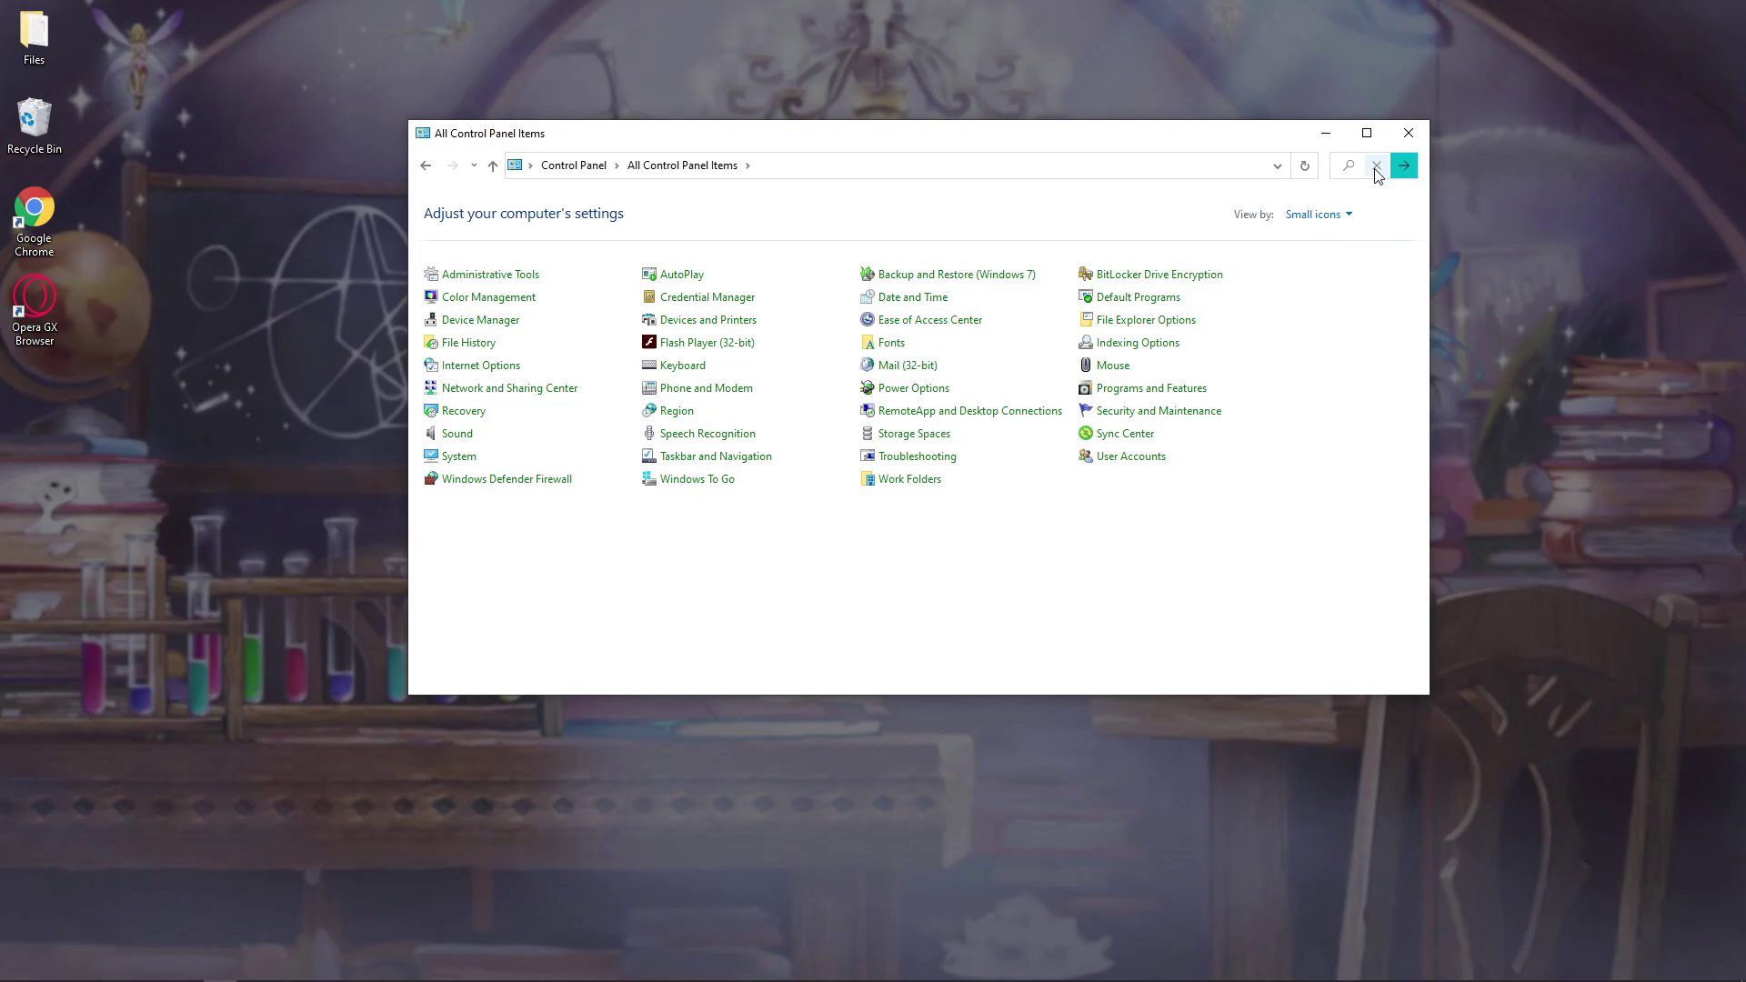
{"action": "left_click_drag", "start_coordinate": [1433, 193], "coordinate": [1635, 216]}
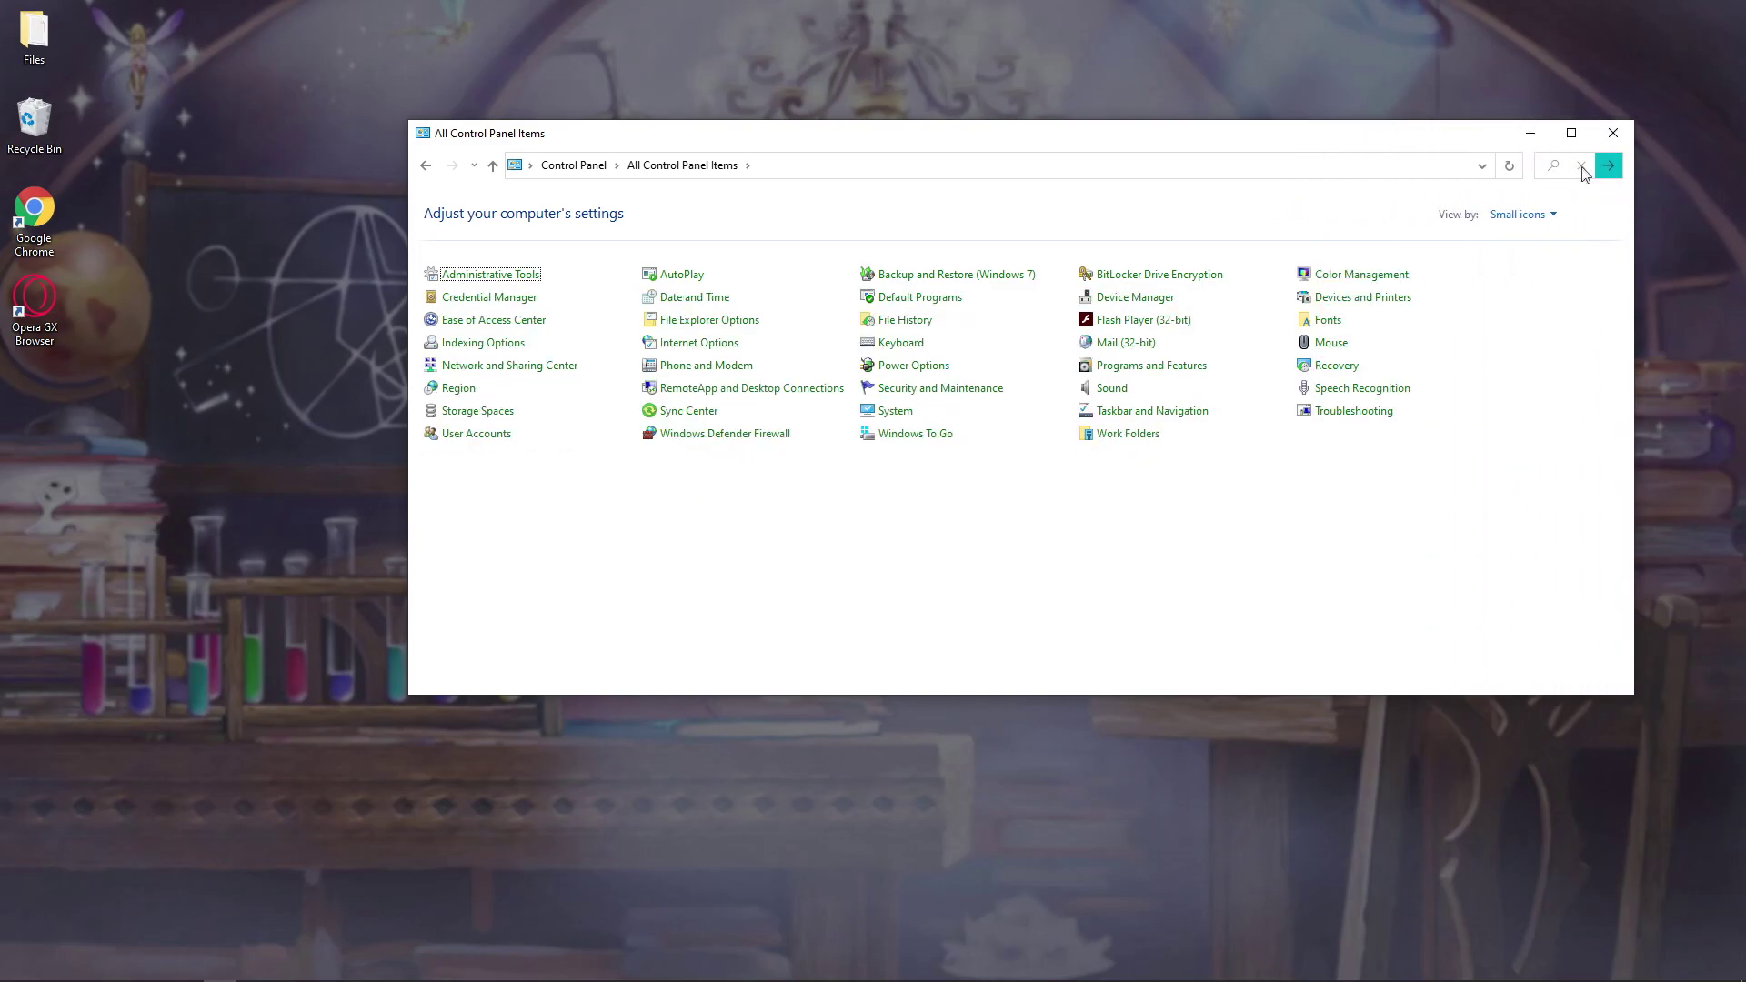
{"action": "left_click", "coordinate": [1608, 166]}
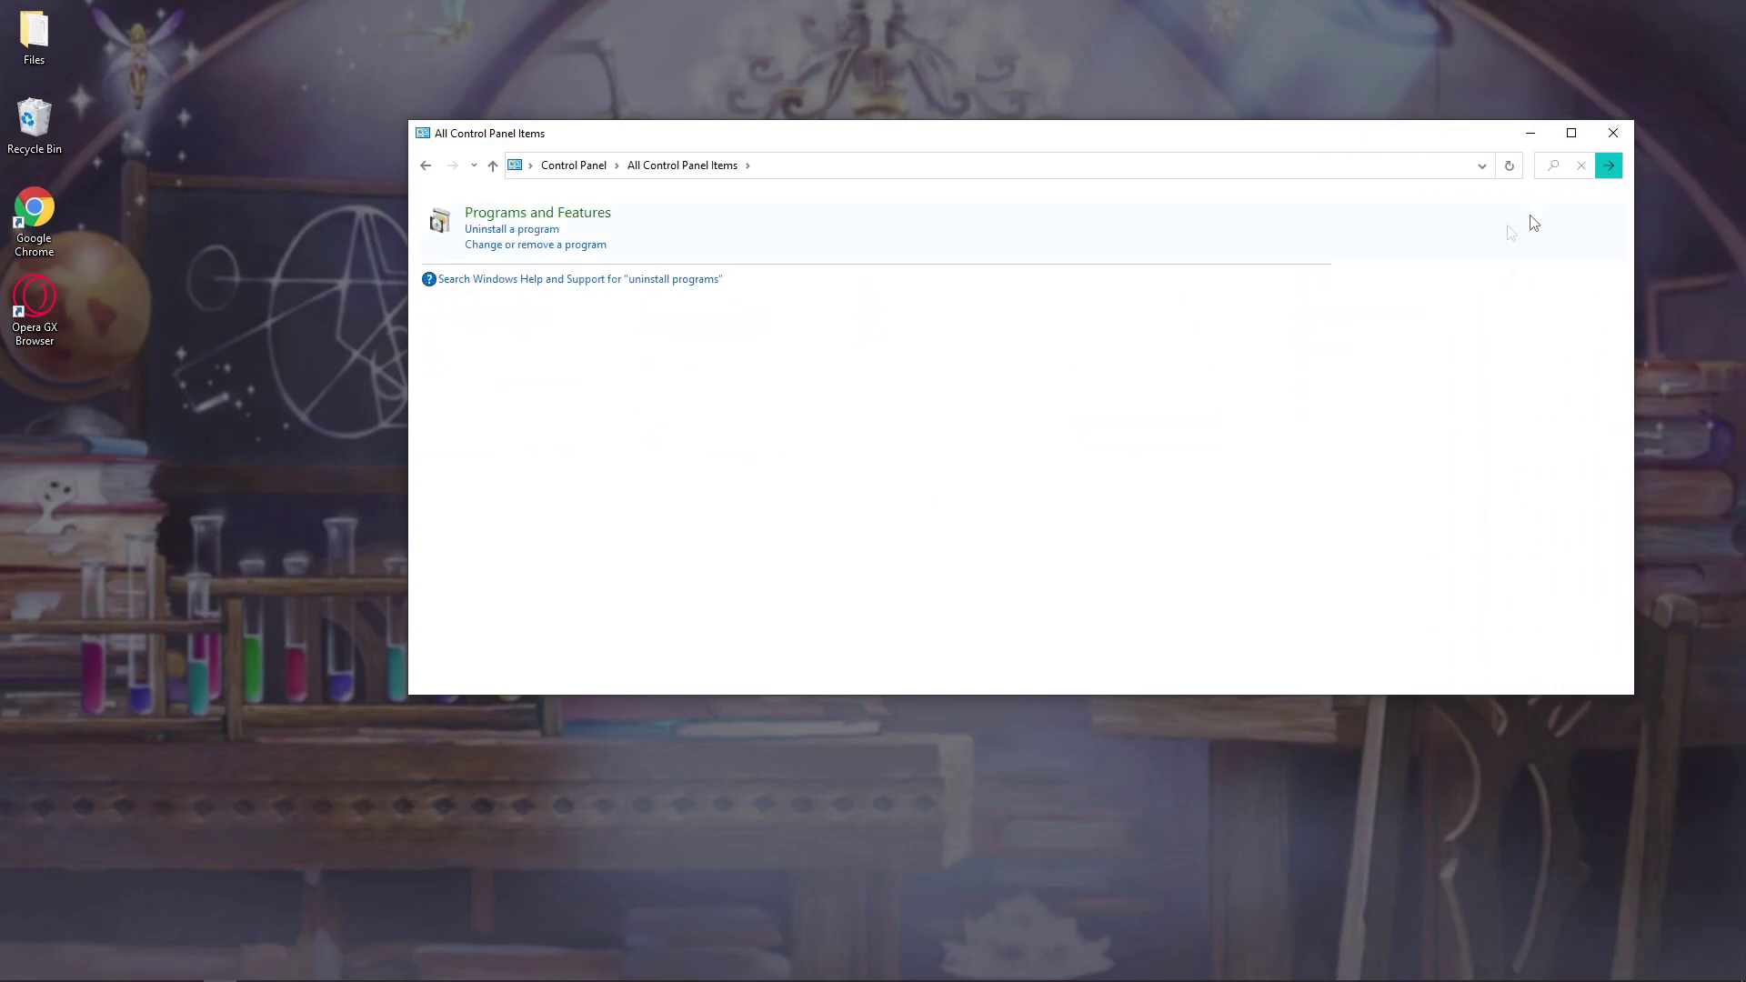
{"action": "left_click", "coordinate": [515, 230]}
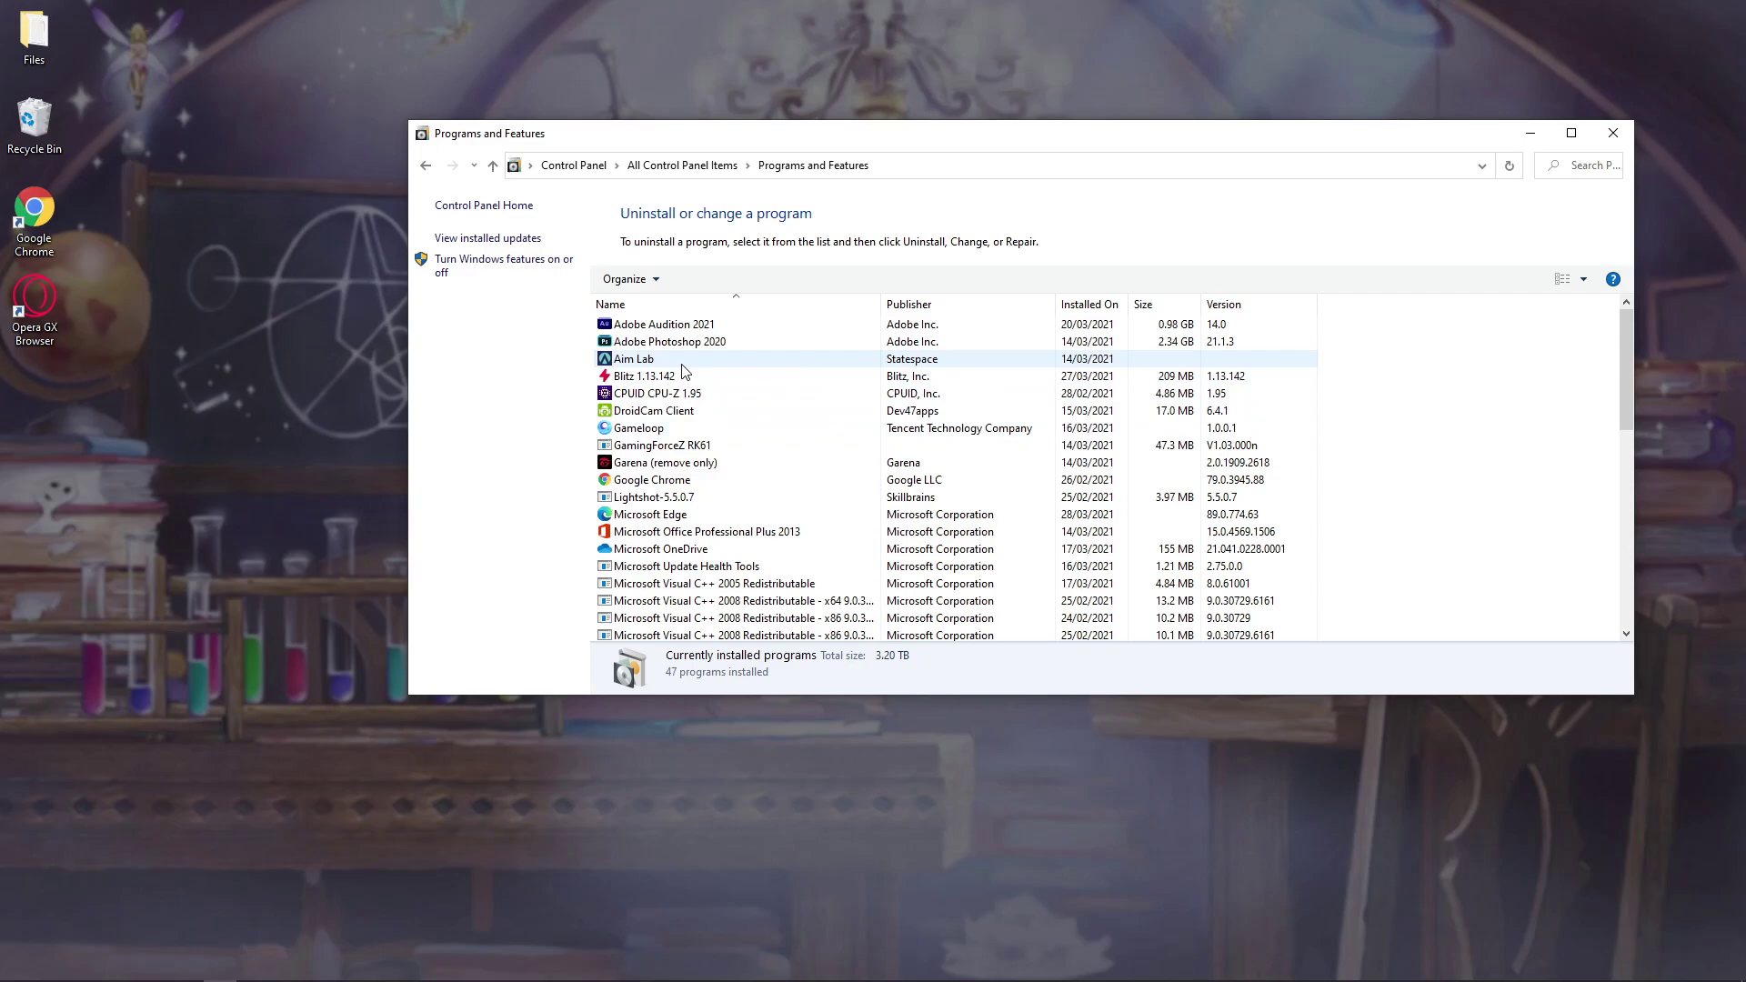
{"action": "left_click", "coordinate": [1612, 133]}
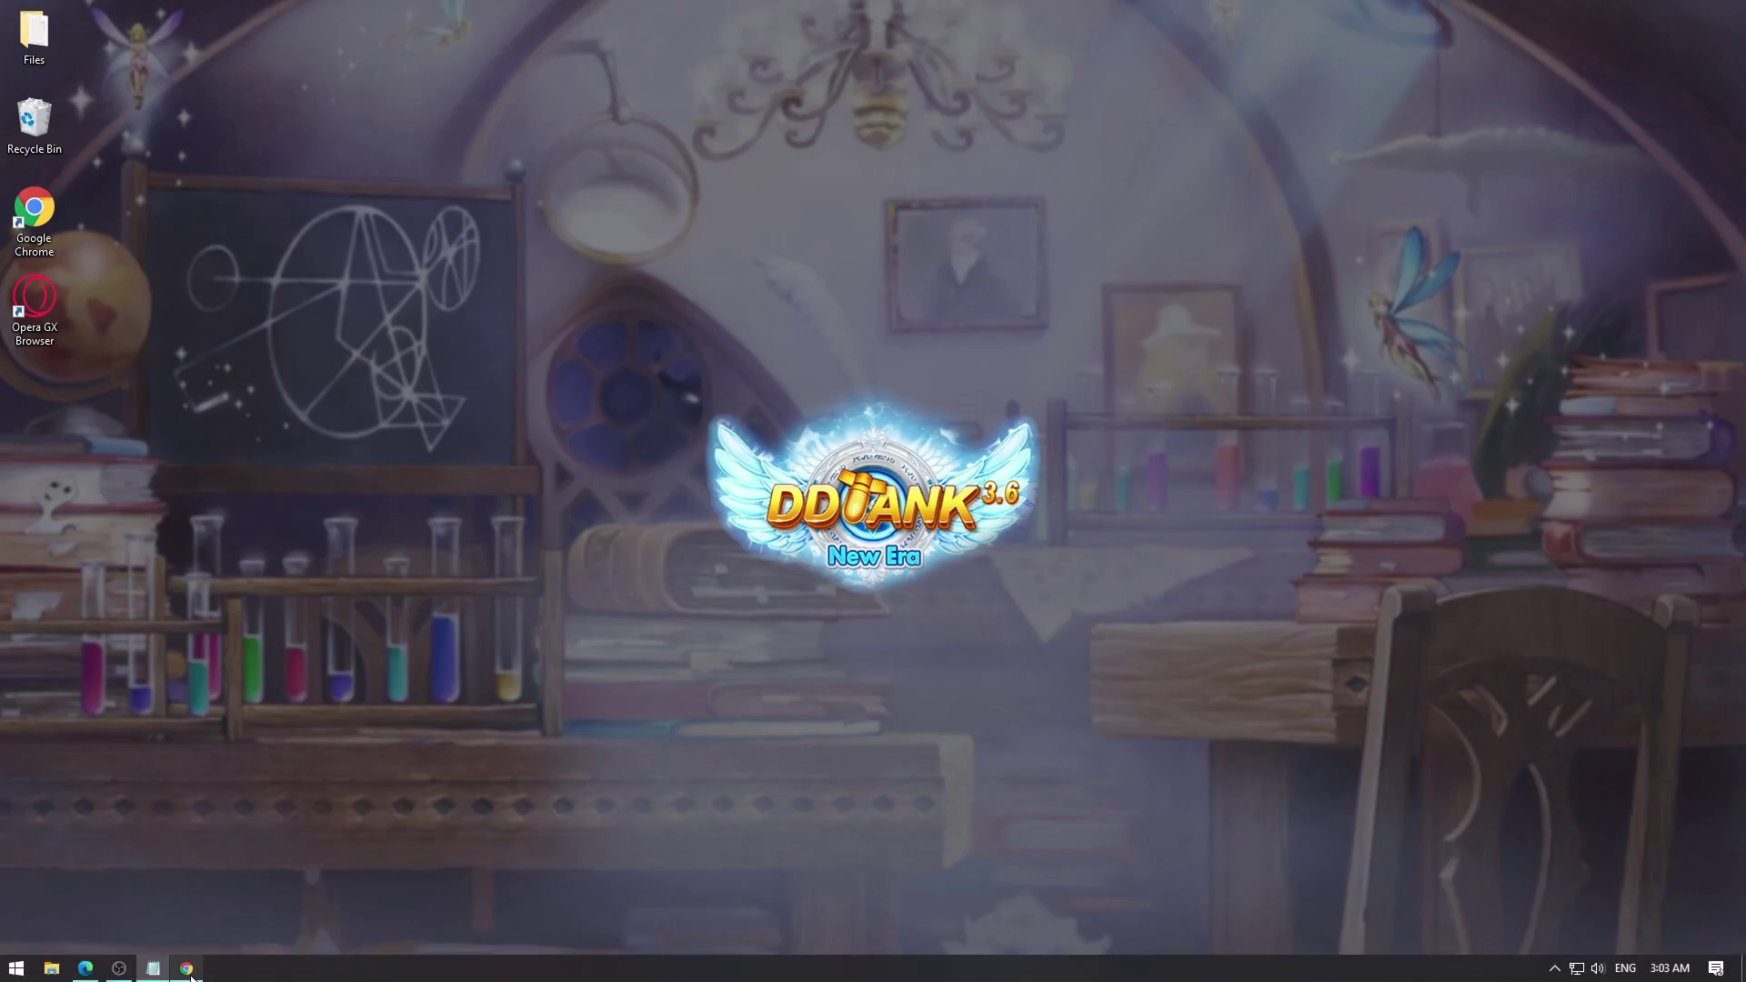
Search 'maxthon' on Google in Chrome and open the official Maxthon 5 site.
{"action": "left_click", "coordinate": [187, 973]}
{"action": "type", "text": "maxthon"}
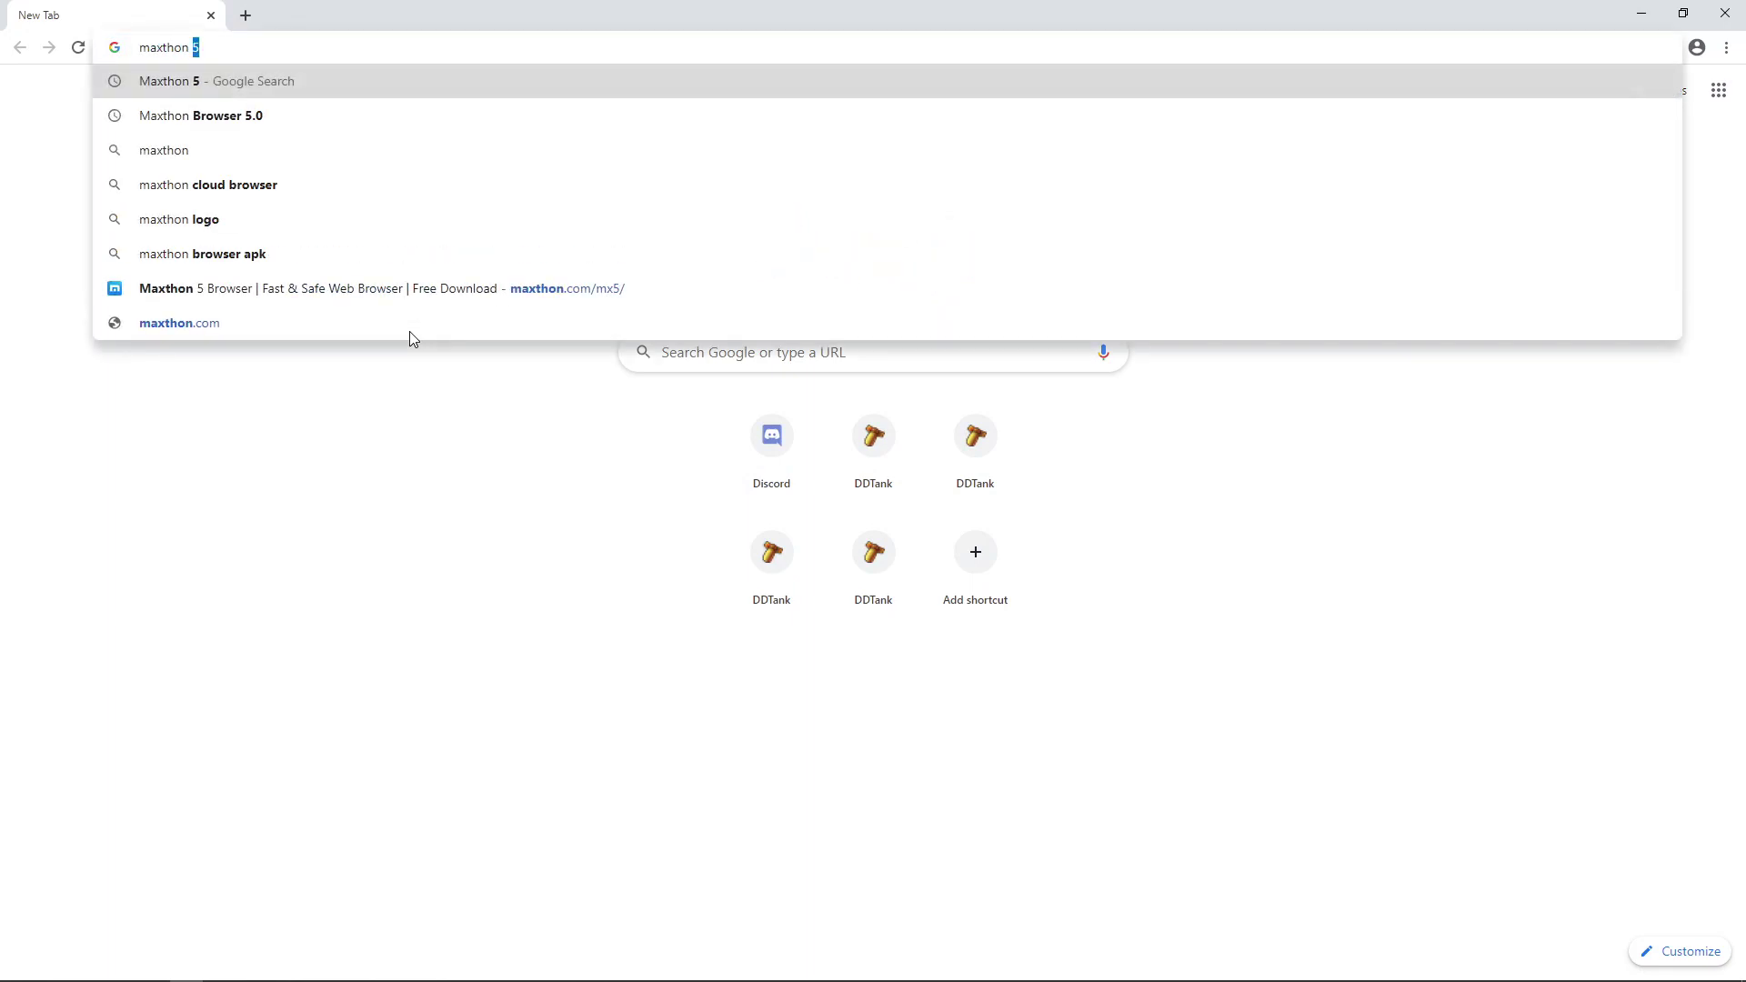
{"action": "key", "text": "Return"}
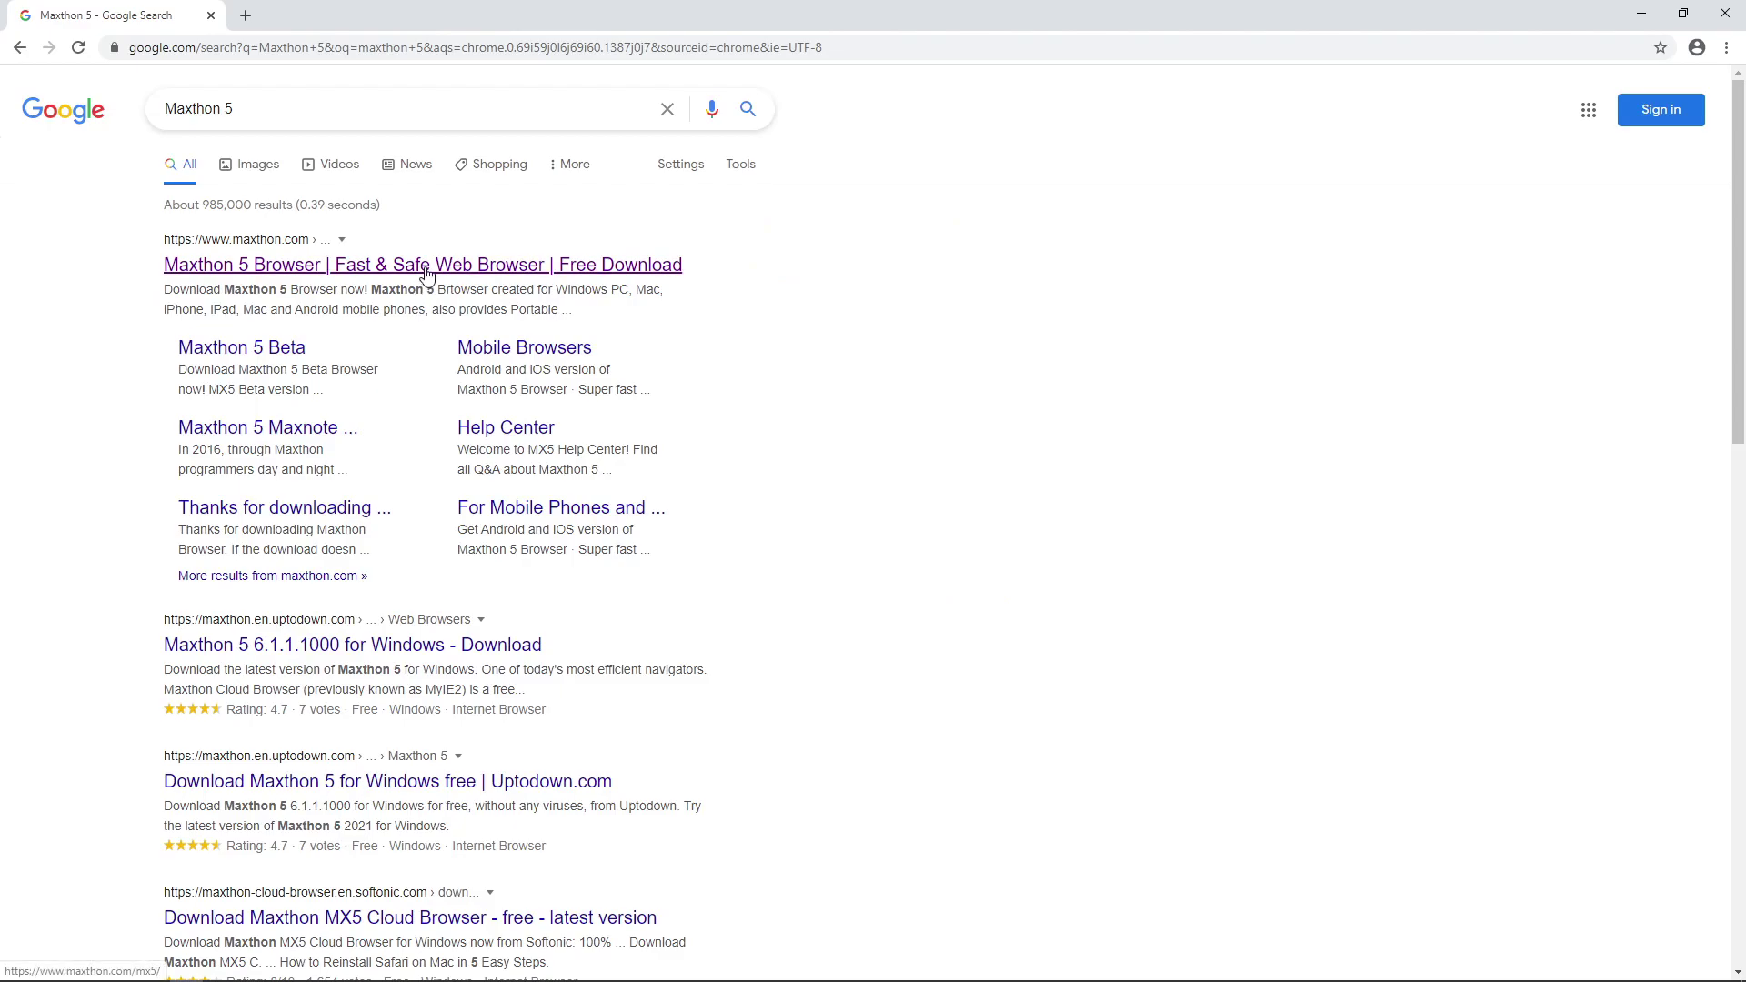
{"action": "left_click", "coordinate": [224, 273]}
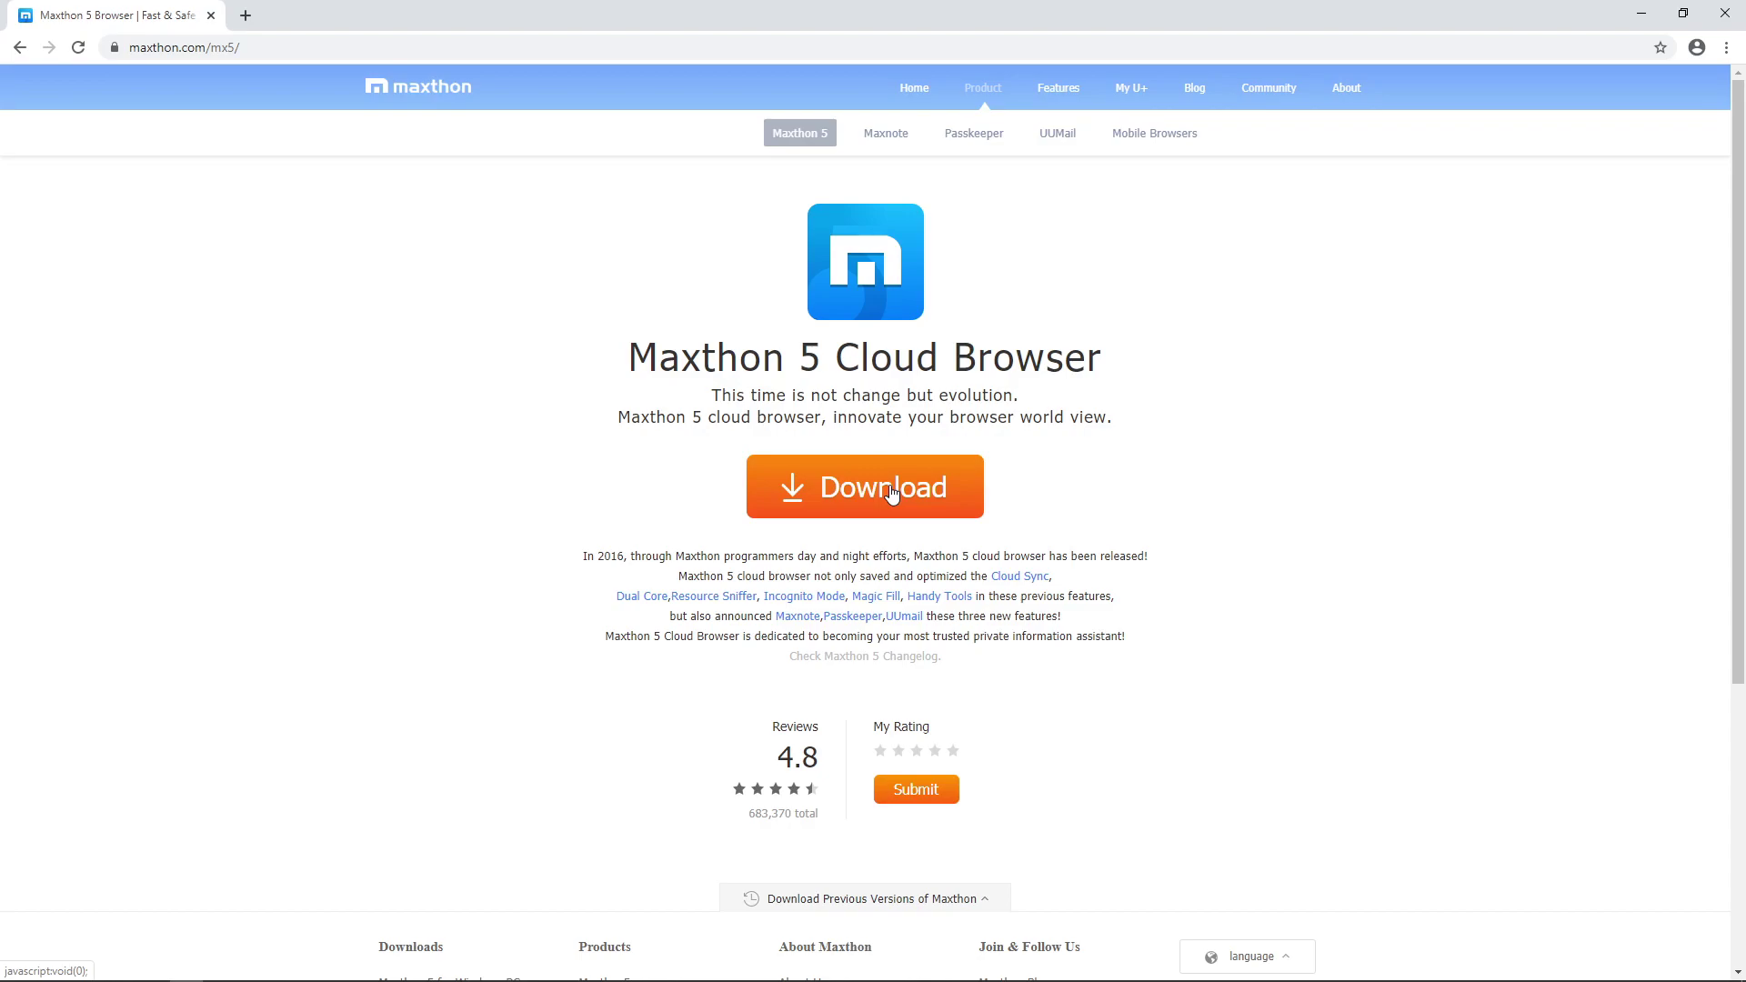
Run the mx5.3.8.2000 installer from the Downloads folder and install Maxthon Browser.
{"action": "key", "text": "super+e"}
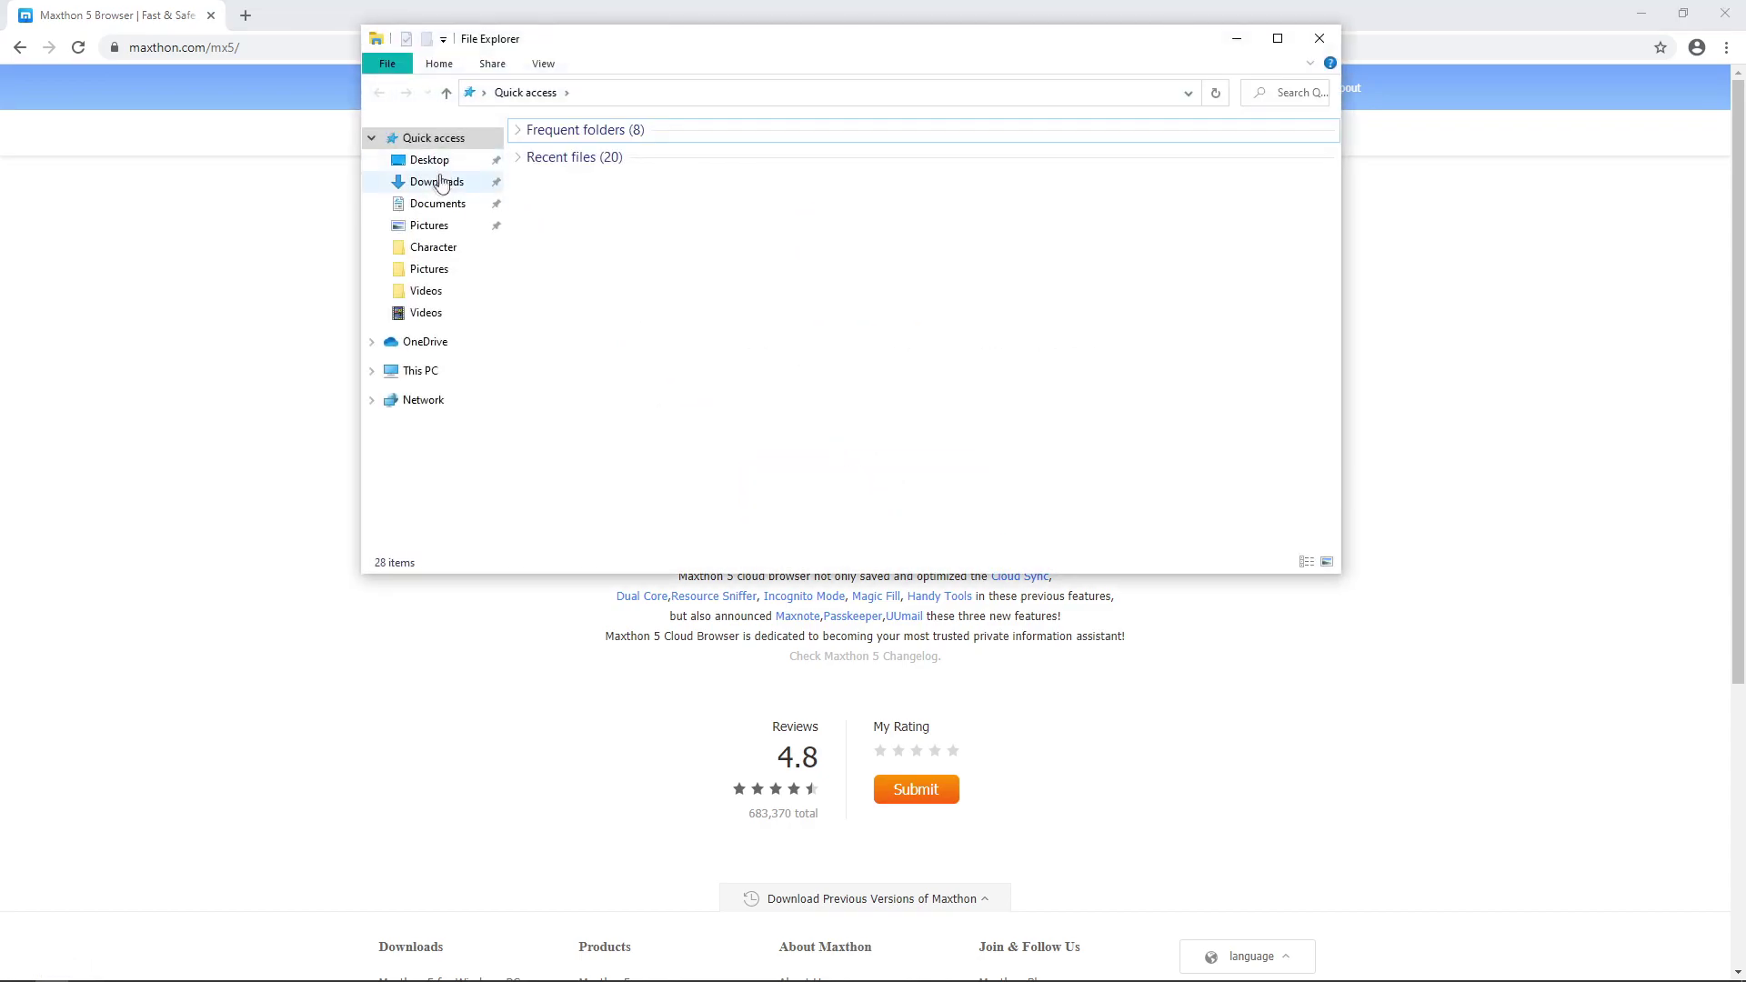
{"action": "left_click", "coordinate": [436, 183]}
{"action": "left_click", "coordinate": [591, 204]}
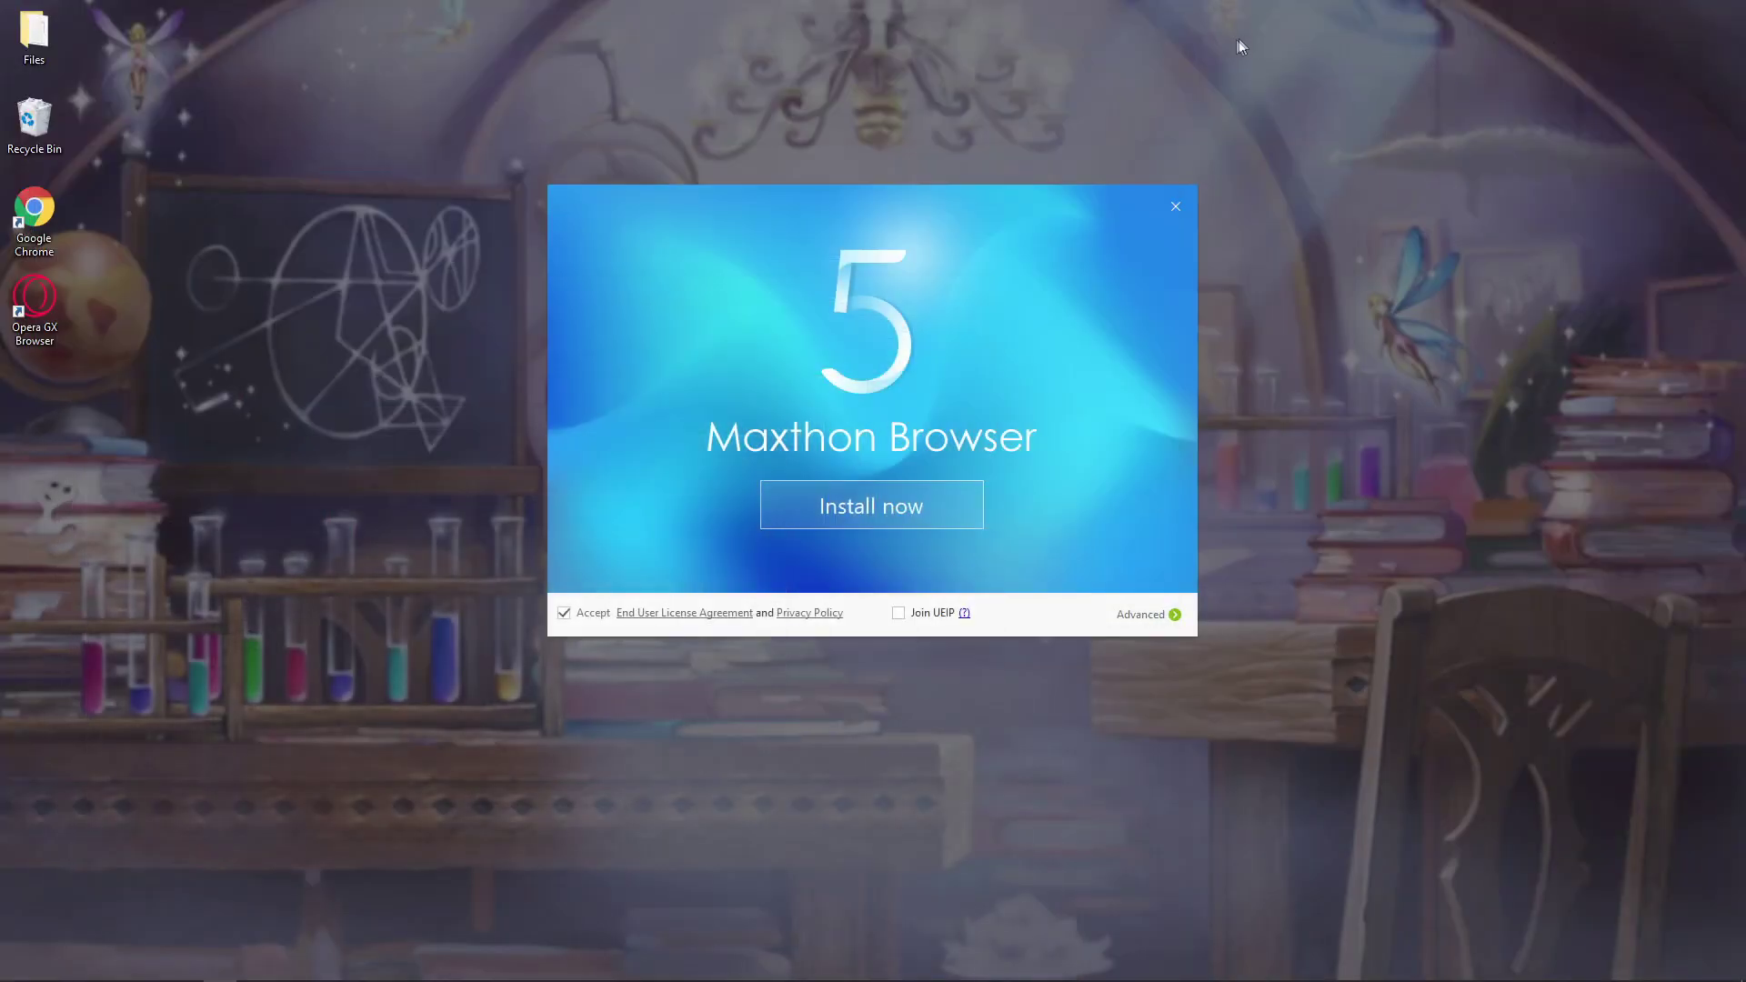
{"action": "left_click", "coordinate": [868, 515]}
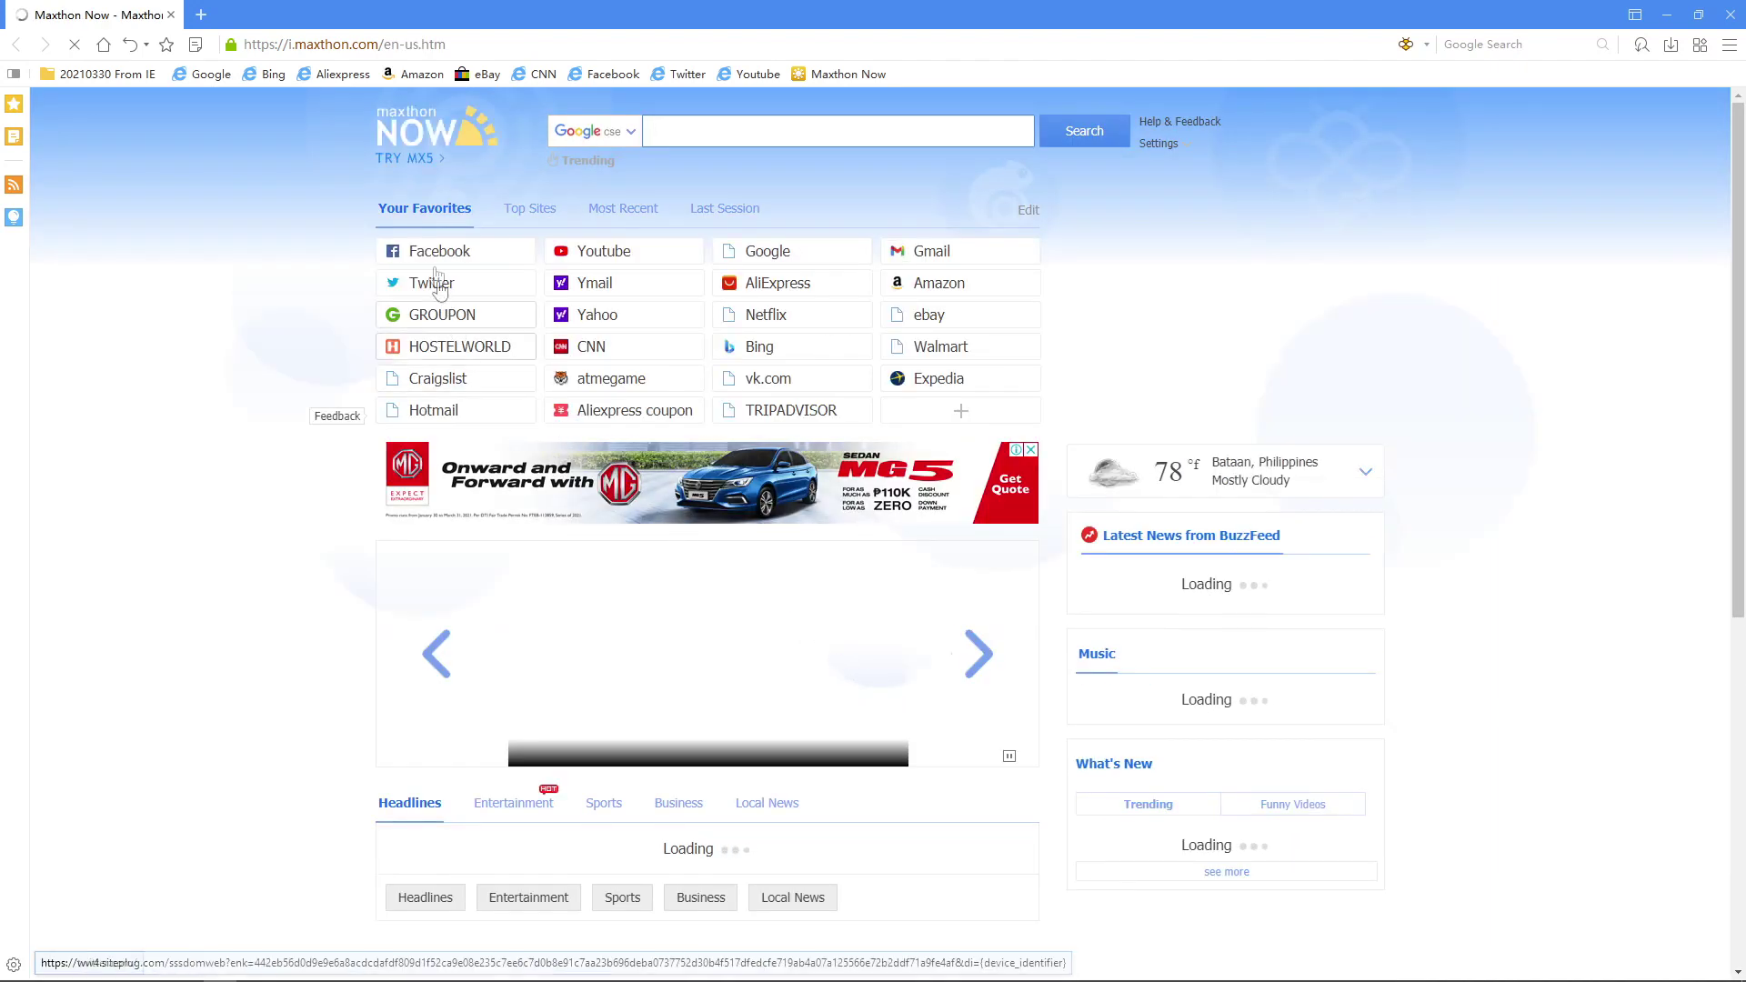
Go to ddten.7tgames.com in Maxthon's address bar.
{"action": "left_click", "coordinate": [455, 43]}
{"action": "type", "text": "ddten"}
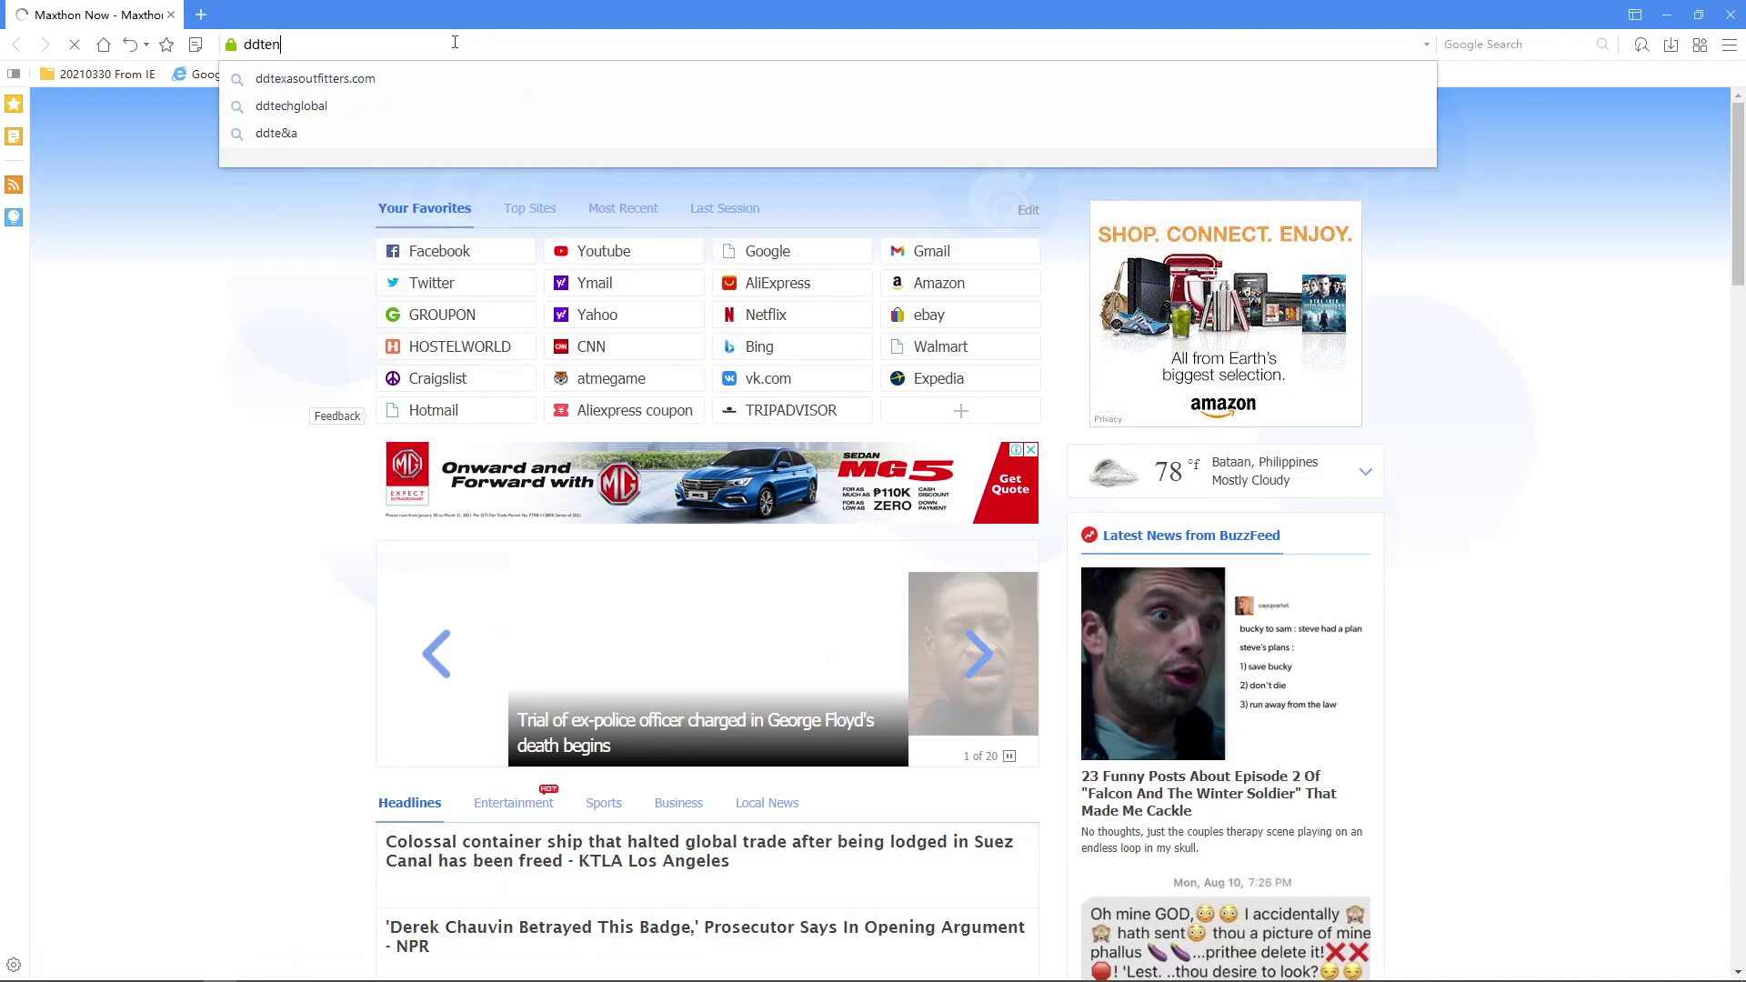
{"action": "type", "text": ".7tgames"}
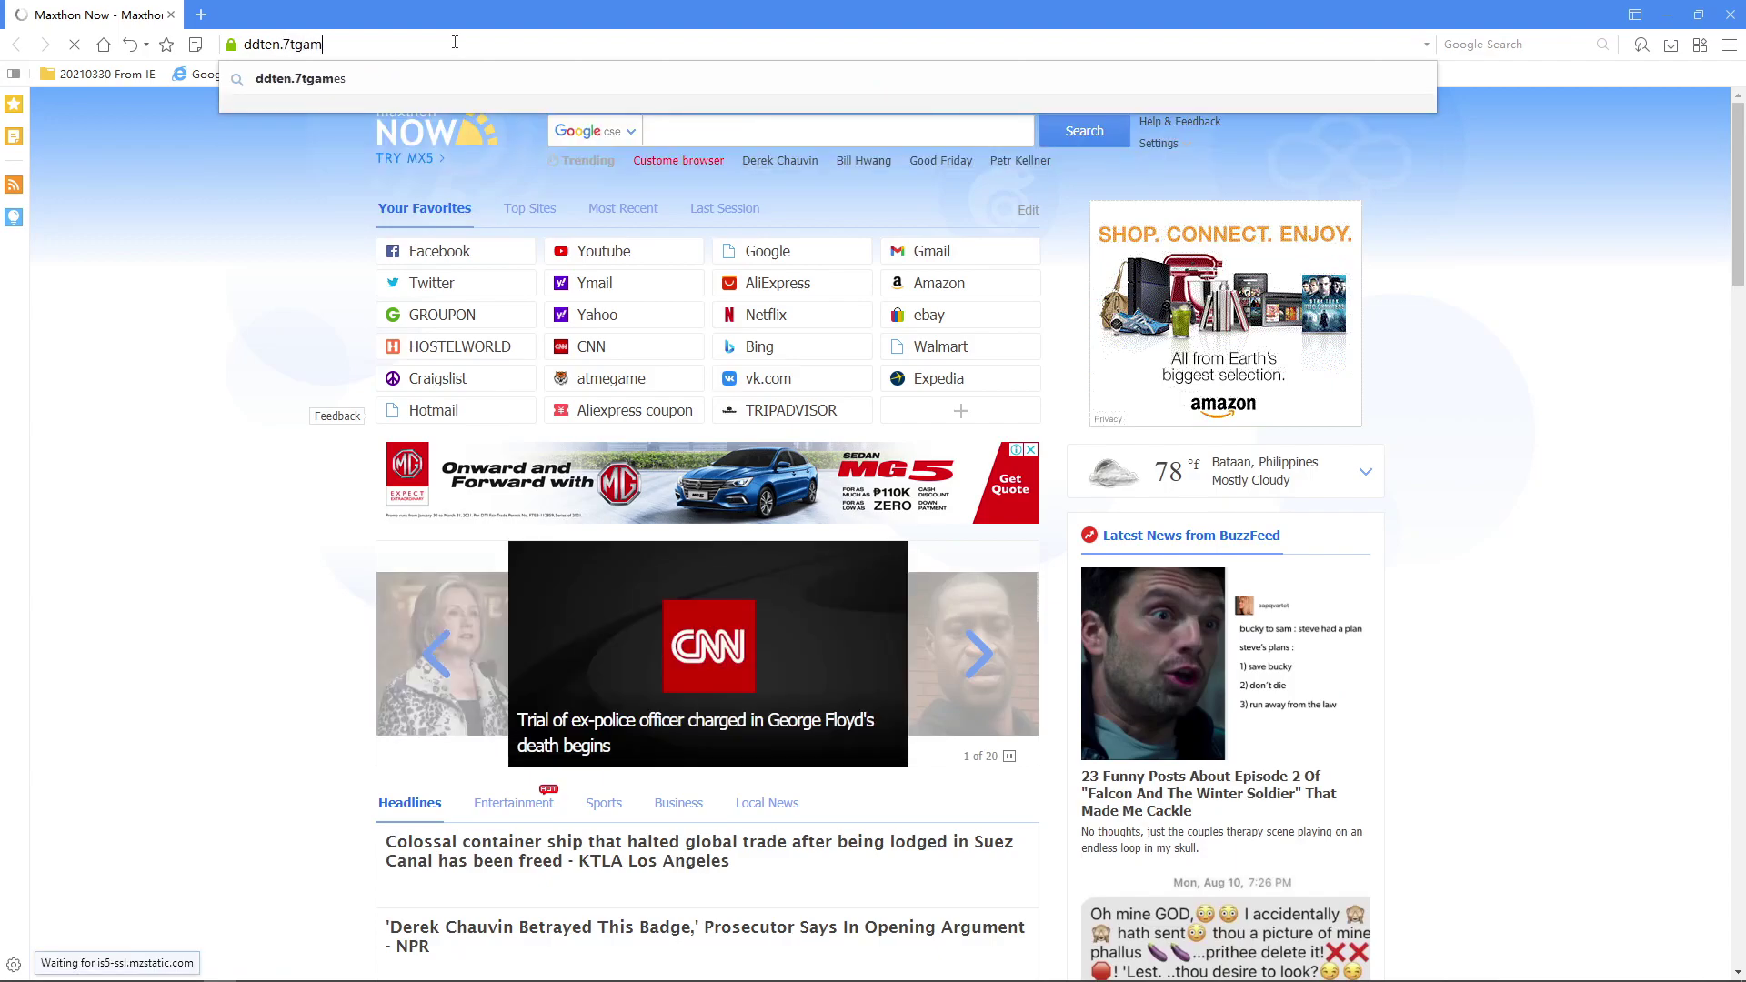
{"action": "key", "text": "Return"}
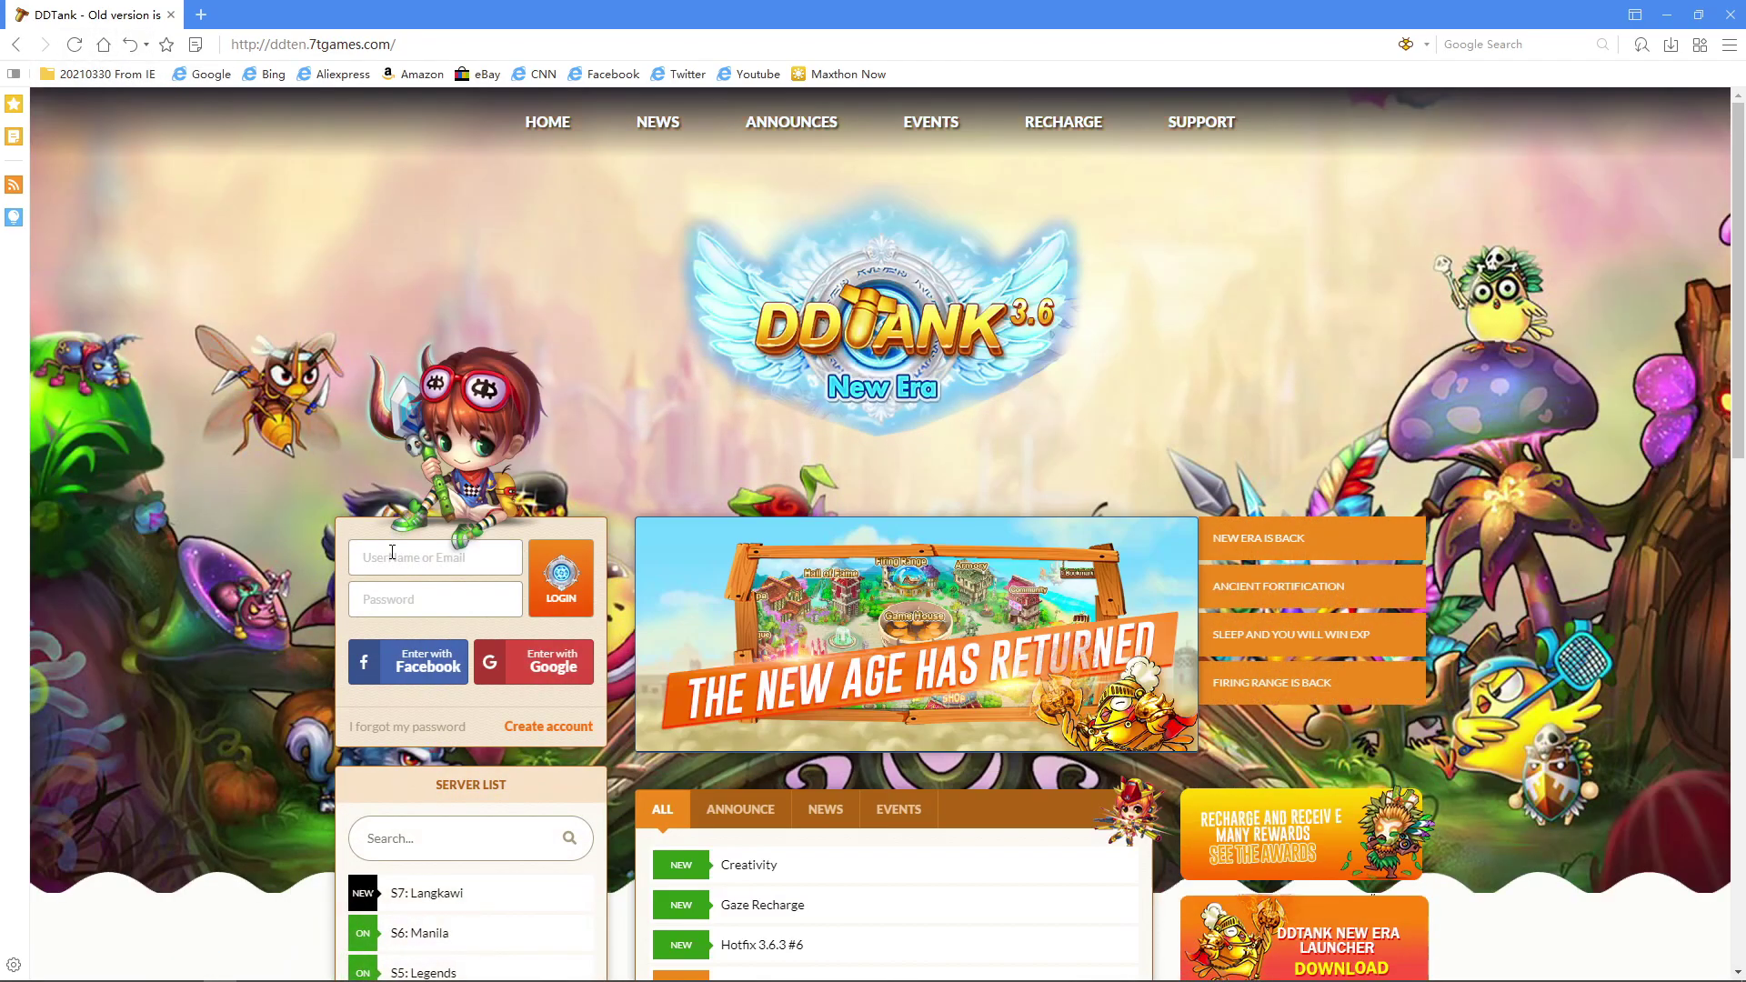
Sign in to DDTank with the account username and enter the S6: Manila server.
{"action": "left_click", "coordinate": [421, 552]}
{"action": "type", "text": "galaxyddt"}
{"action": "key", "text": "Return"}
{"action": "scroll", "coordinate": [446, 642], "scroll_direction": "down", "scroll_amount": 1}
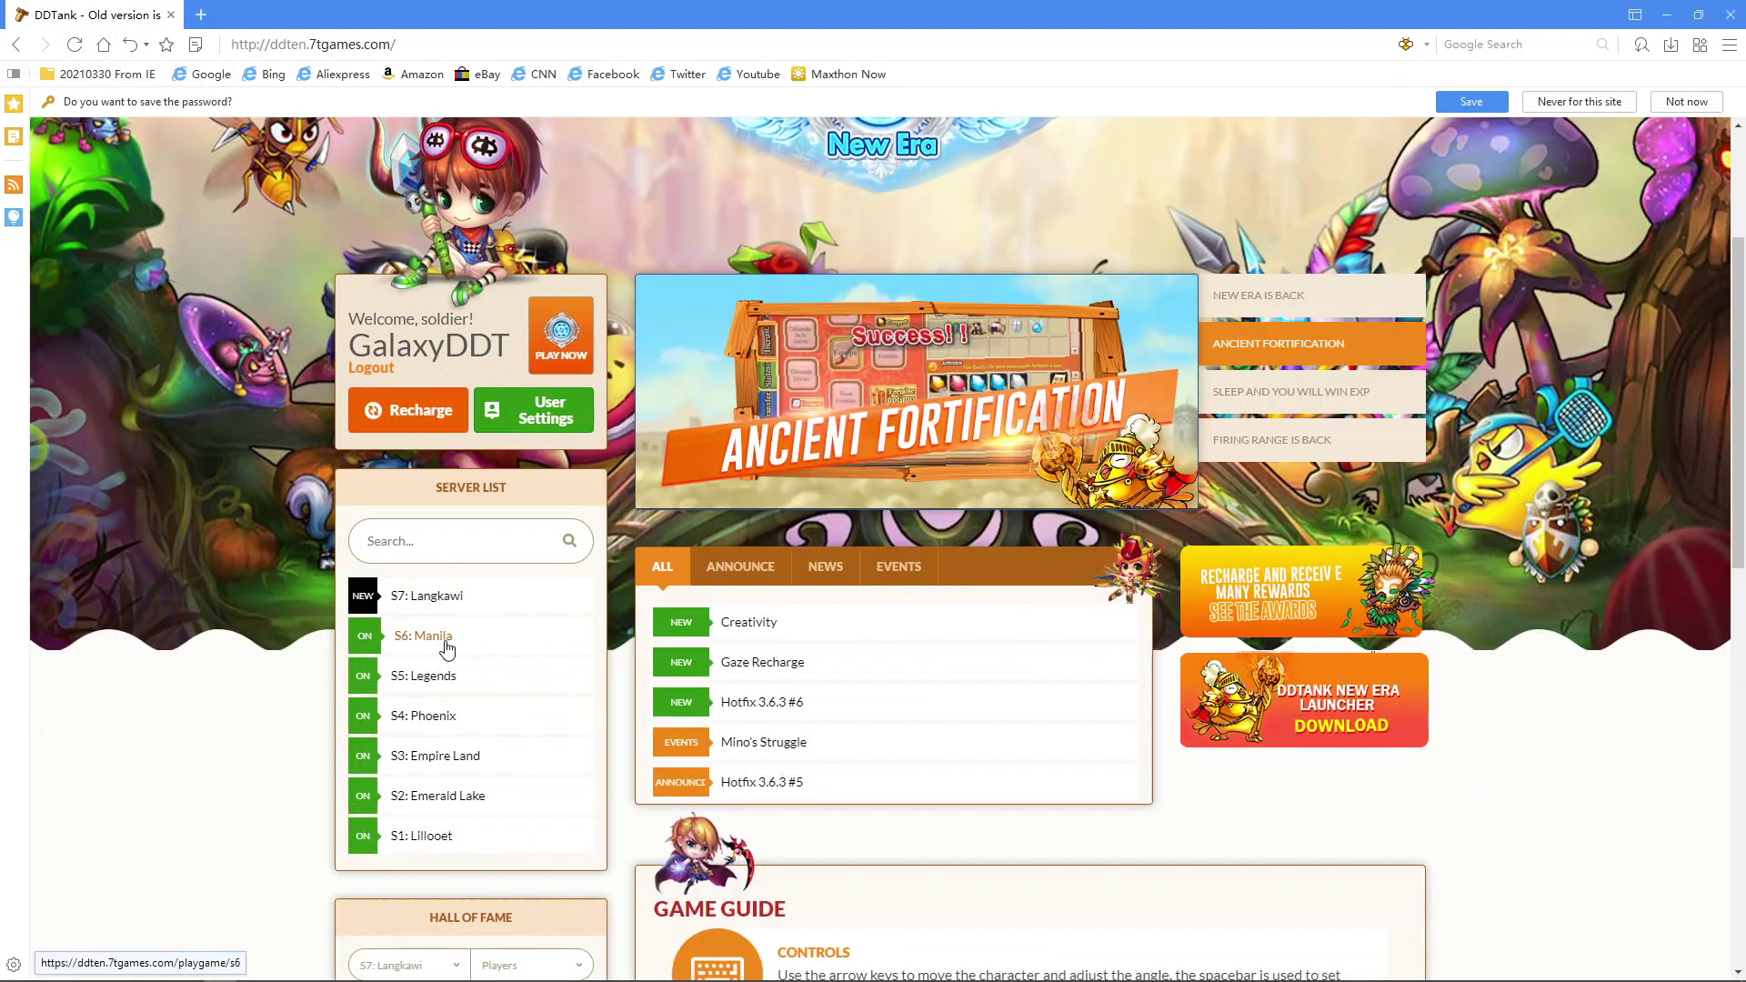
{"action": "left_click", "coordinate": [445, 639]}
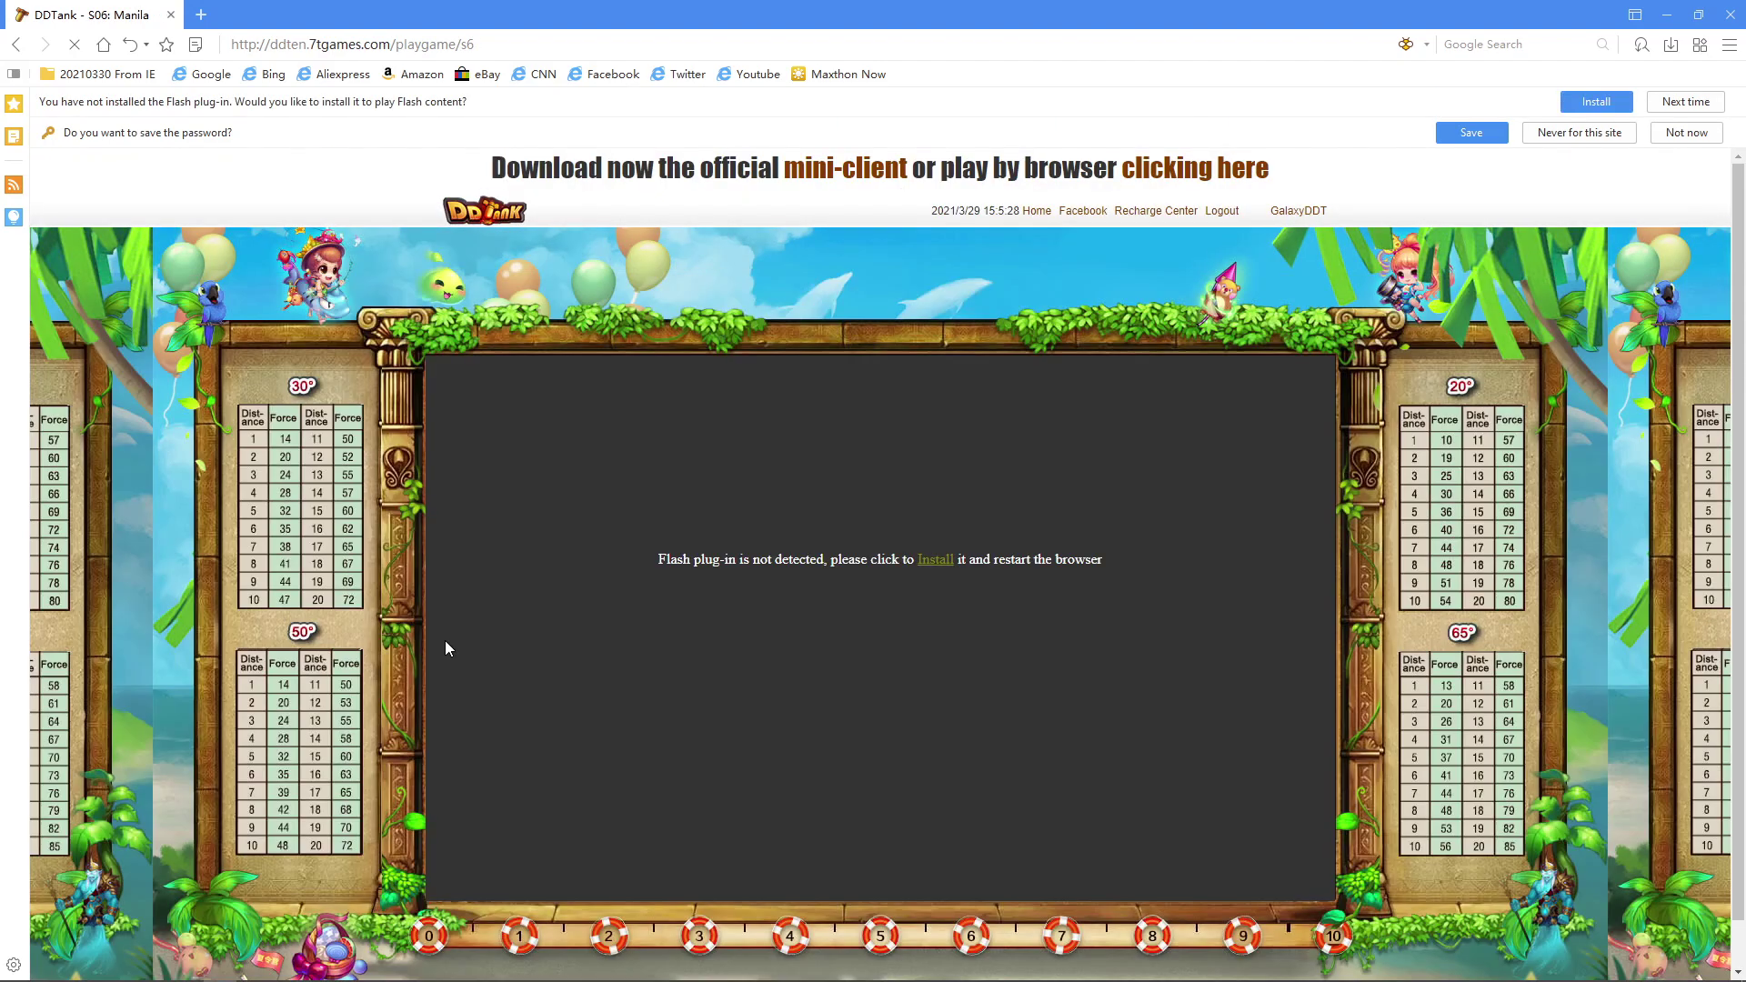
Dismiss the DDTank warning, install the Flash plug-in, decline saving the password, and close Maxthon.
{"action": "scroll", "coordinate": [445, 640], "scroll_direction": "down", "scroll_amount": 1}
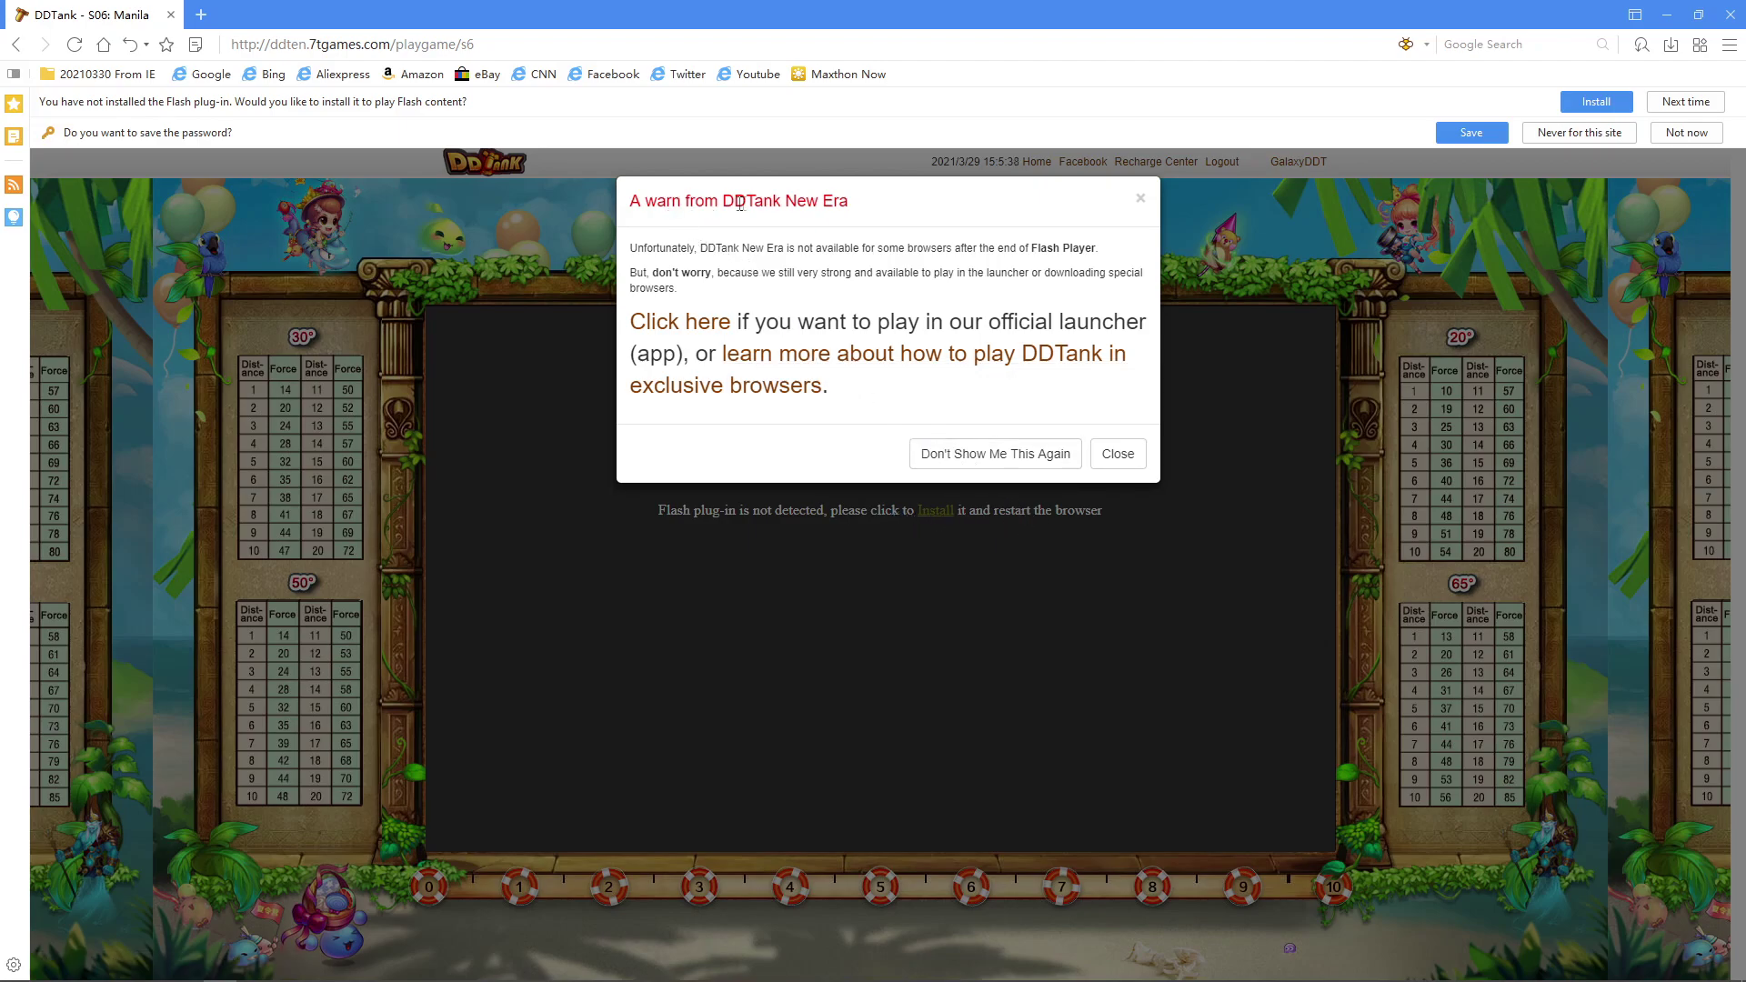
{"action": "left_click", "coordinate": [1126, 453]}
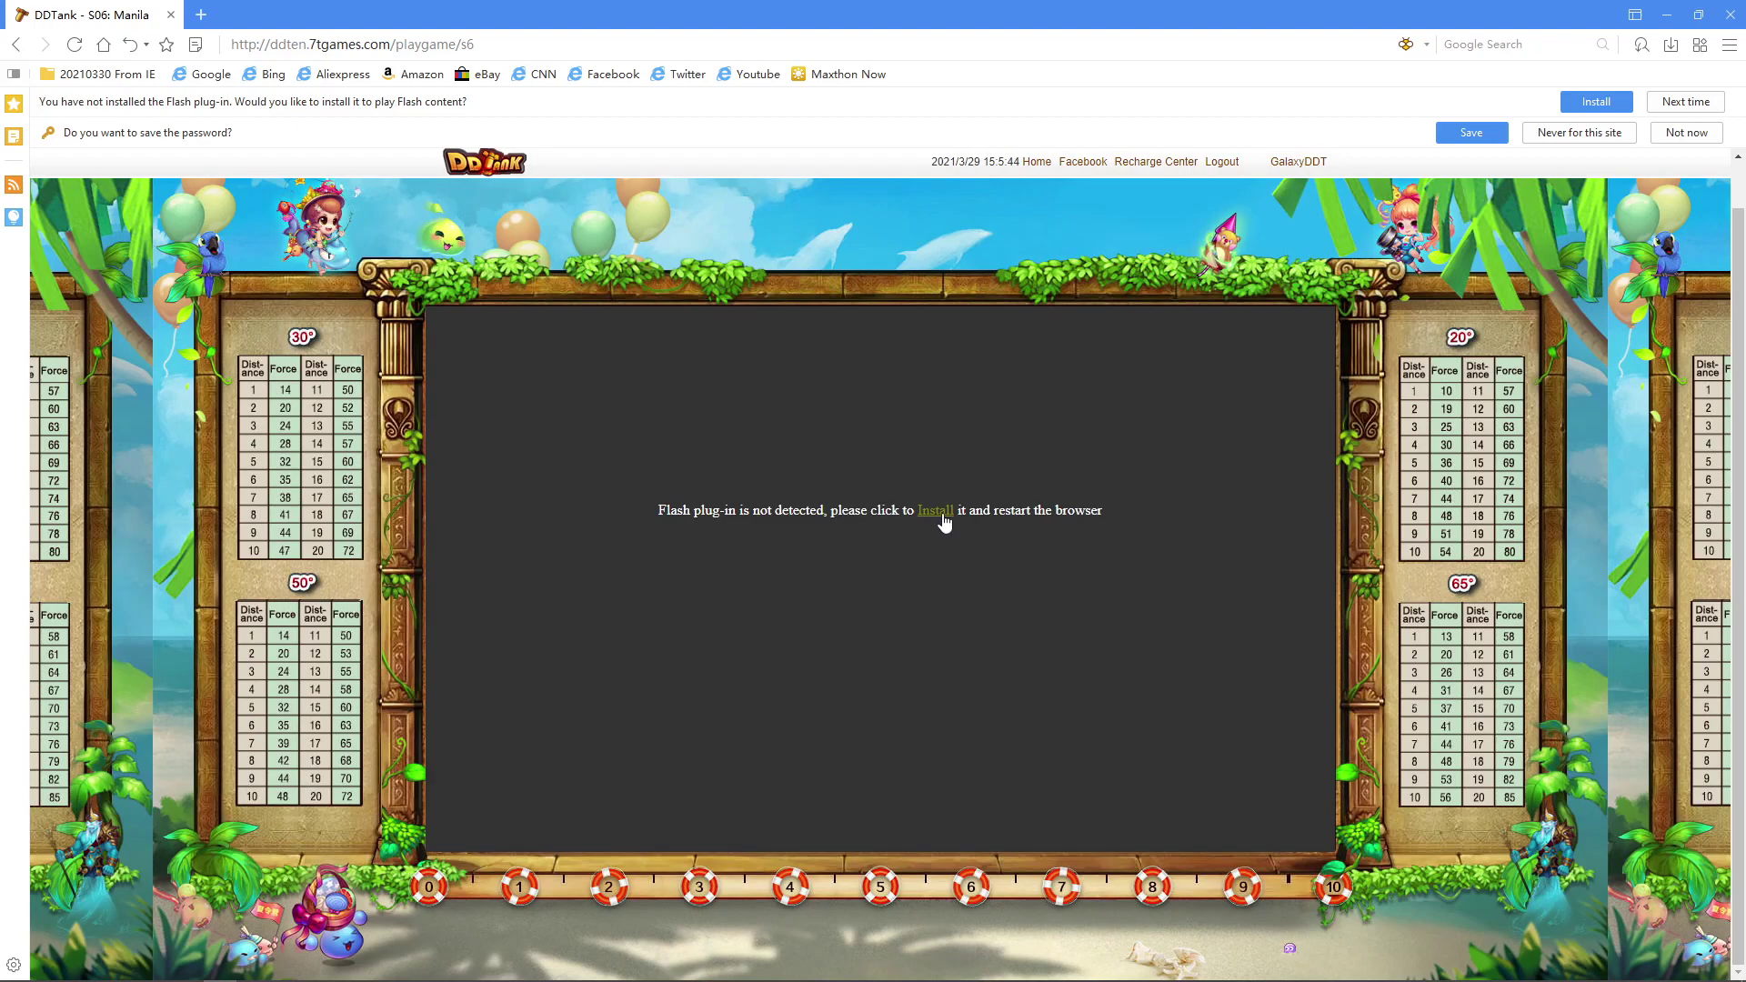
{"action": "left_click", "coordinate": [942, 513]}
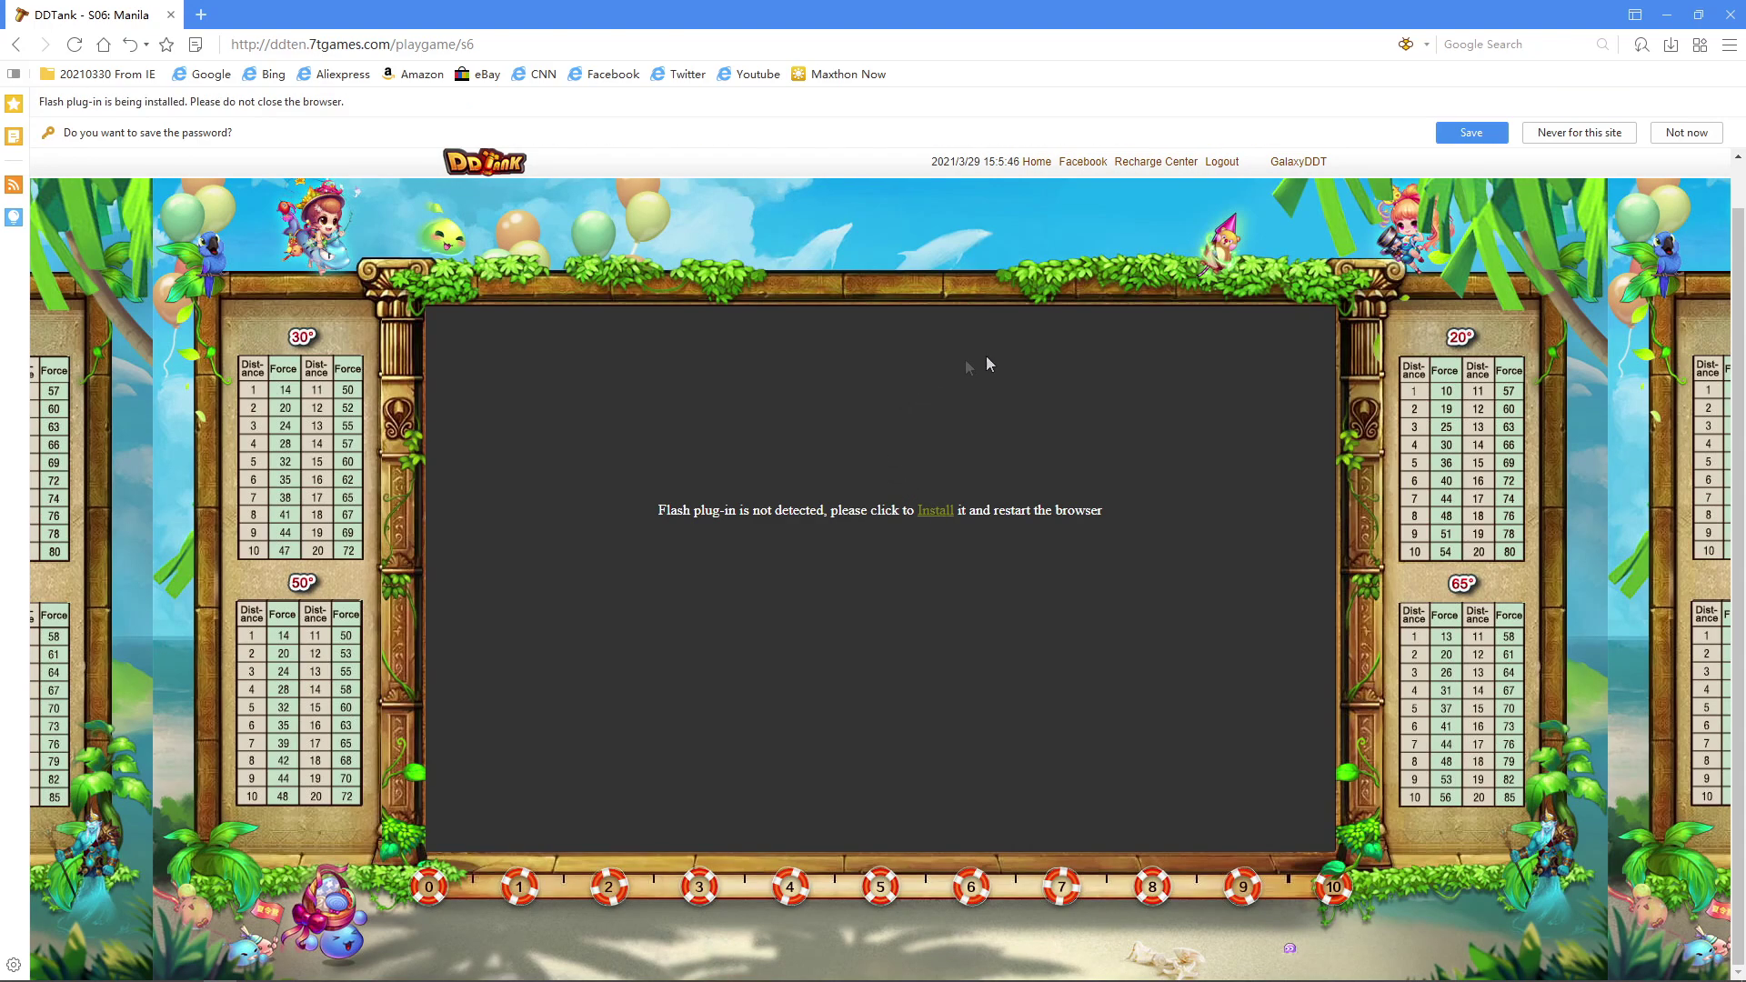
{"action": "left_click", "coordinate": [1685, 133]}
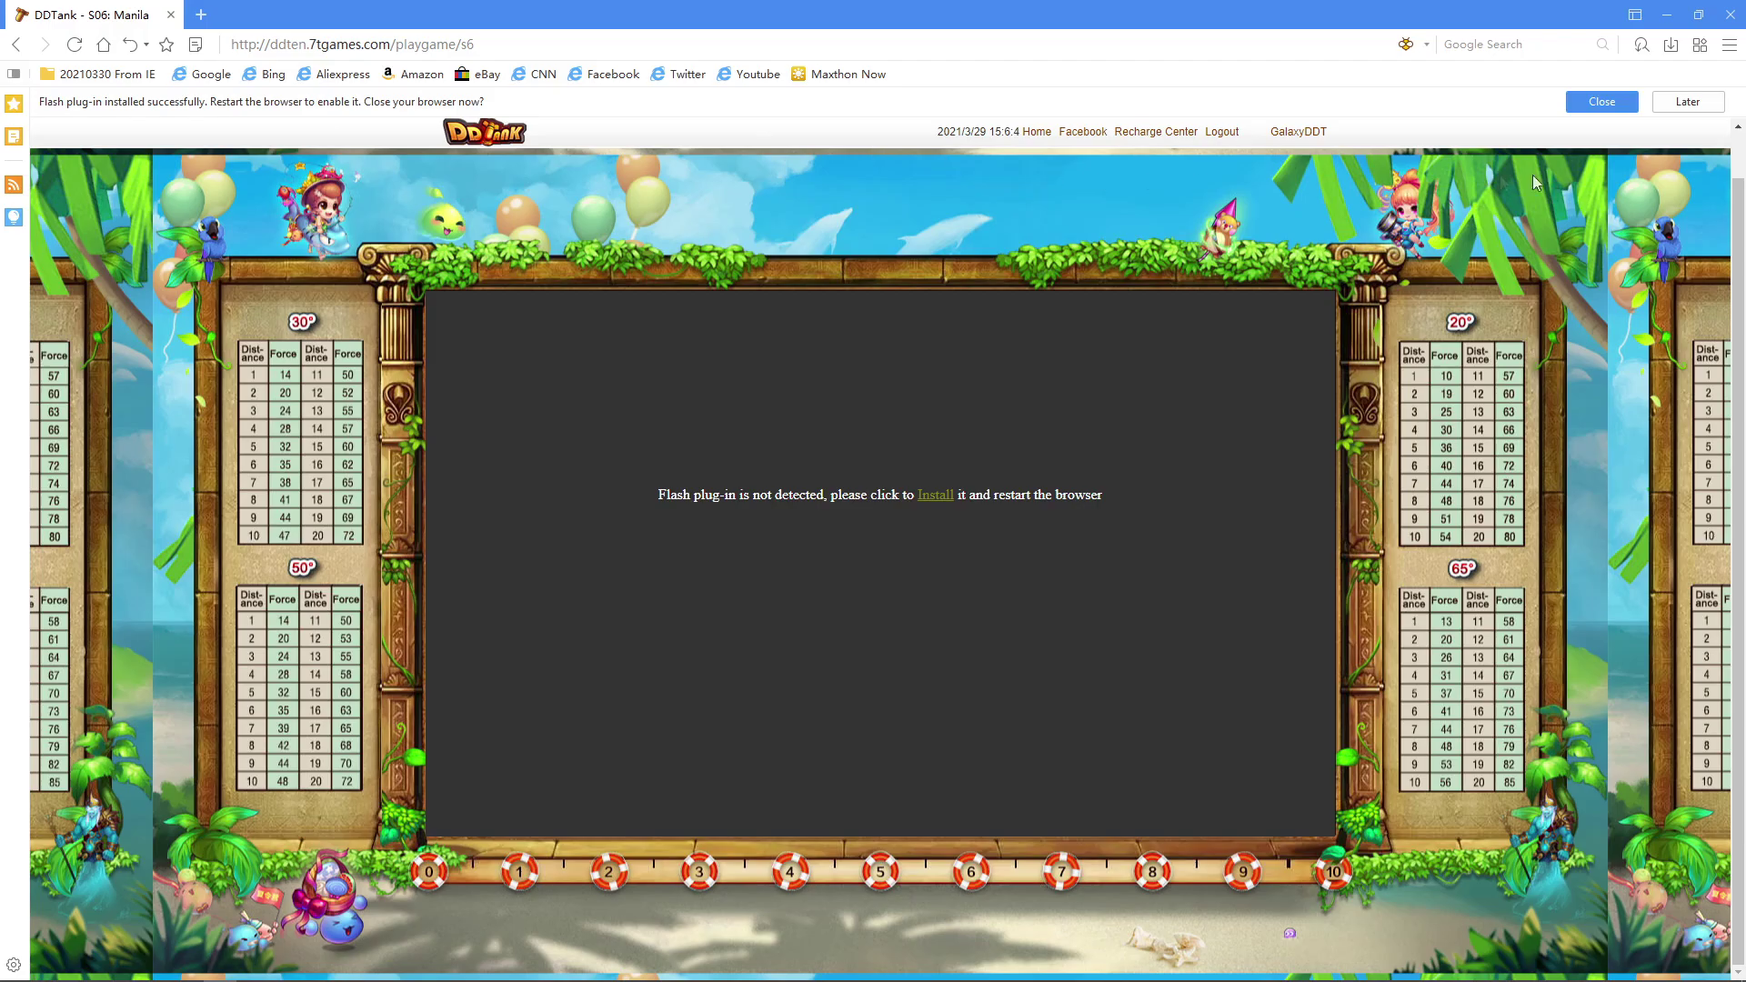
{"action": "left_click", "coordinate": [1601, 102]}
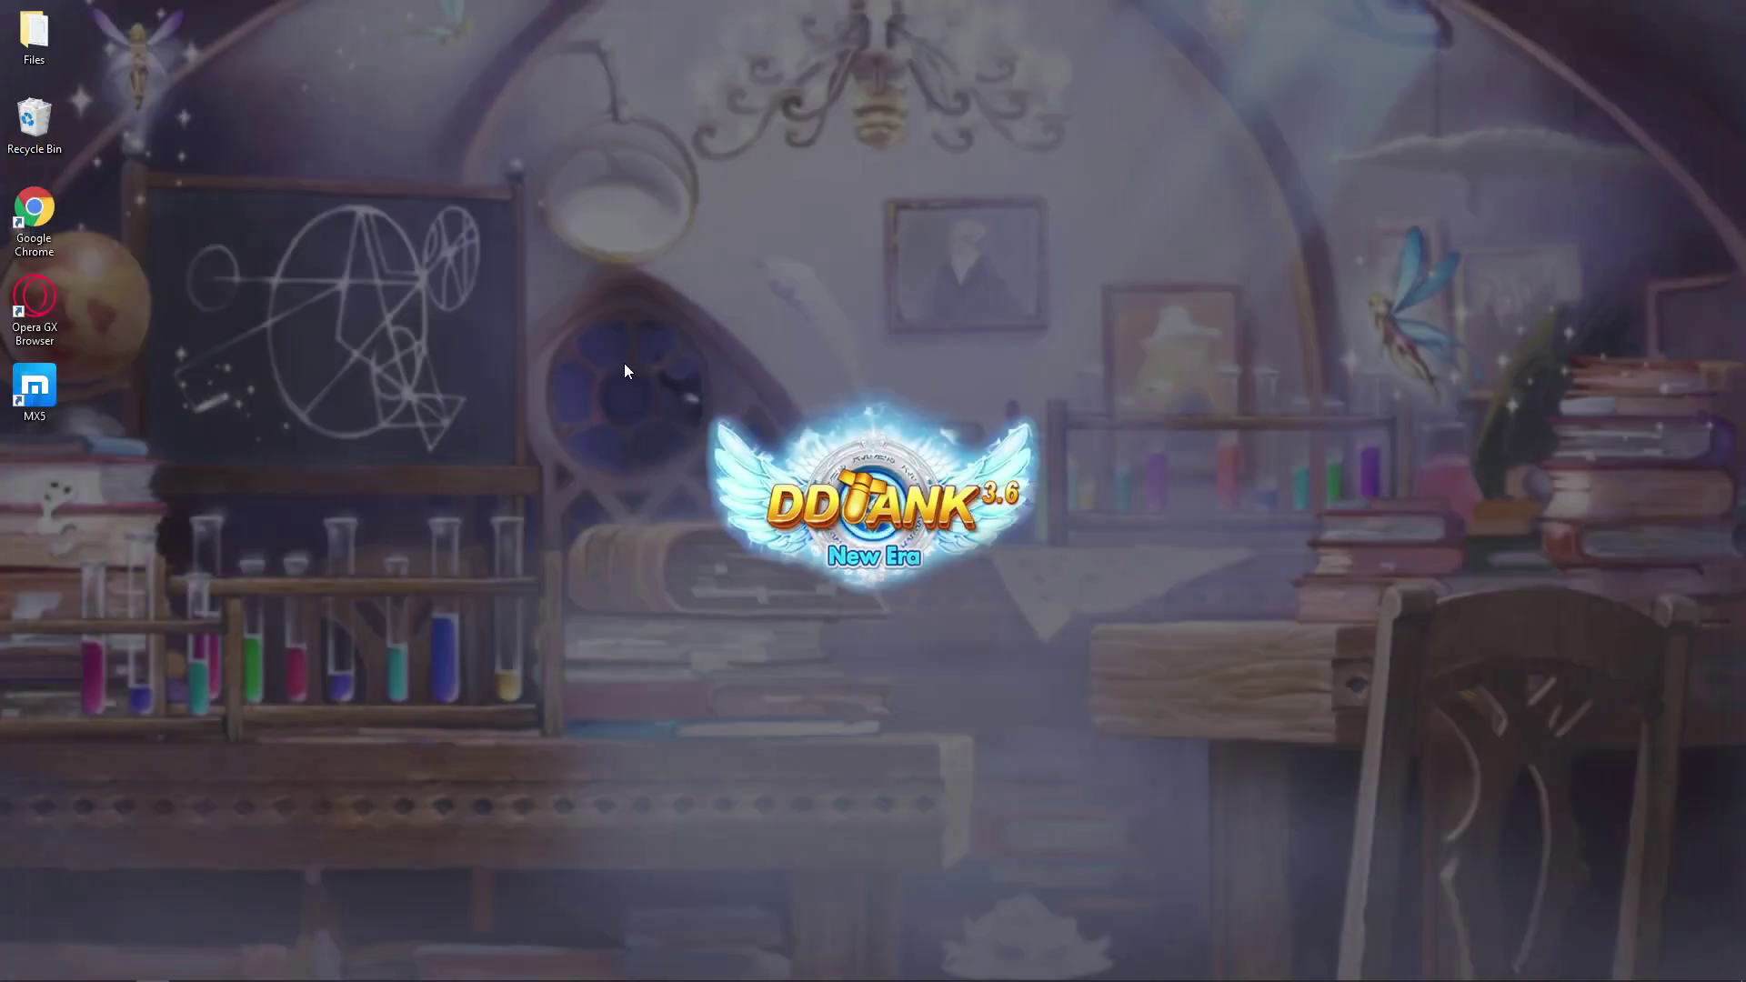
Relaunch Maxthon 5 and hit pig sprites in the loading mini-game until all 13 files load.
{"action": "double_click", "coordinate": [34, 383]}
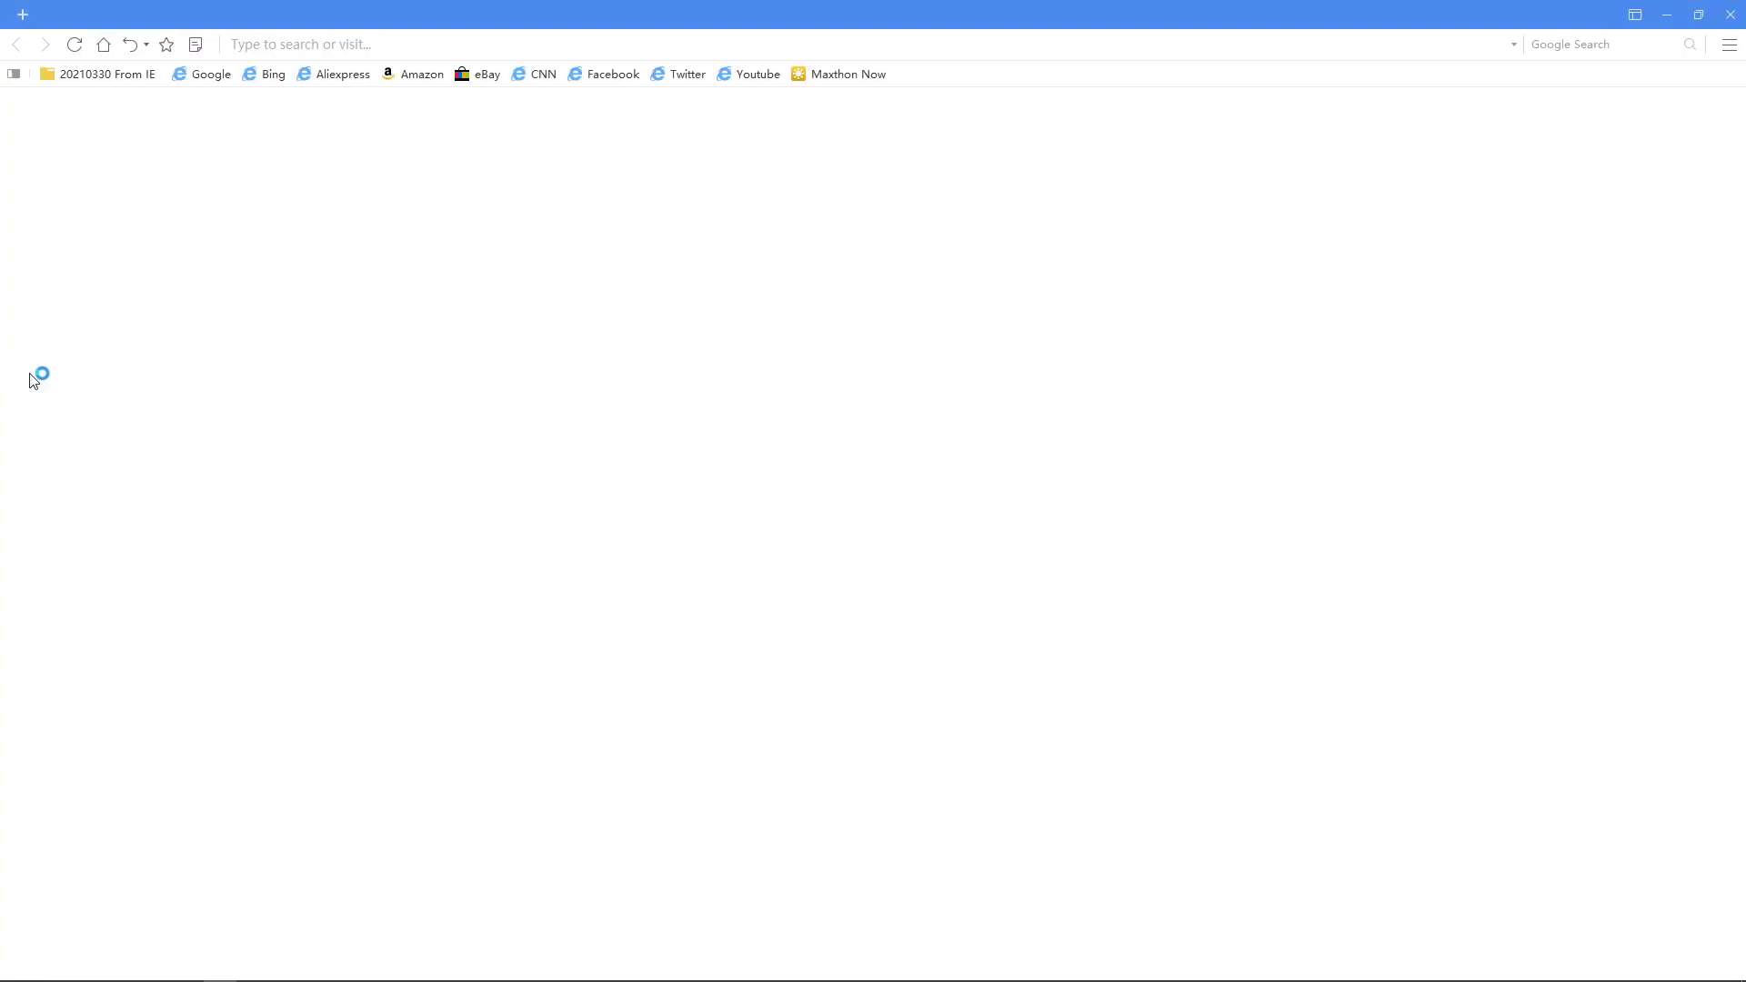
{"action": "scroll", "coordinate": [975, 526], "scroll_direction": "down", "scroll_amount": 1}
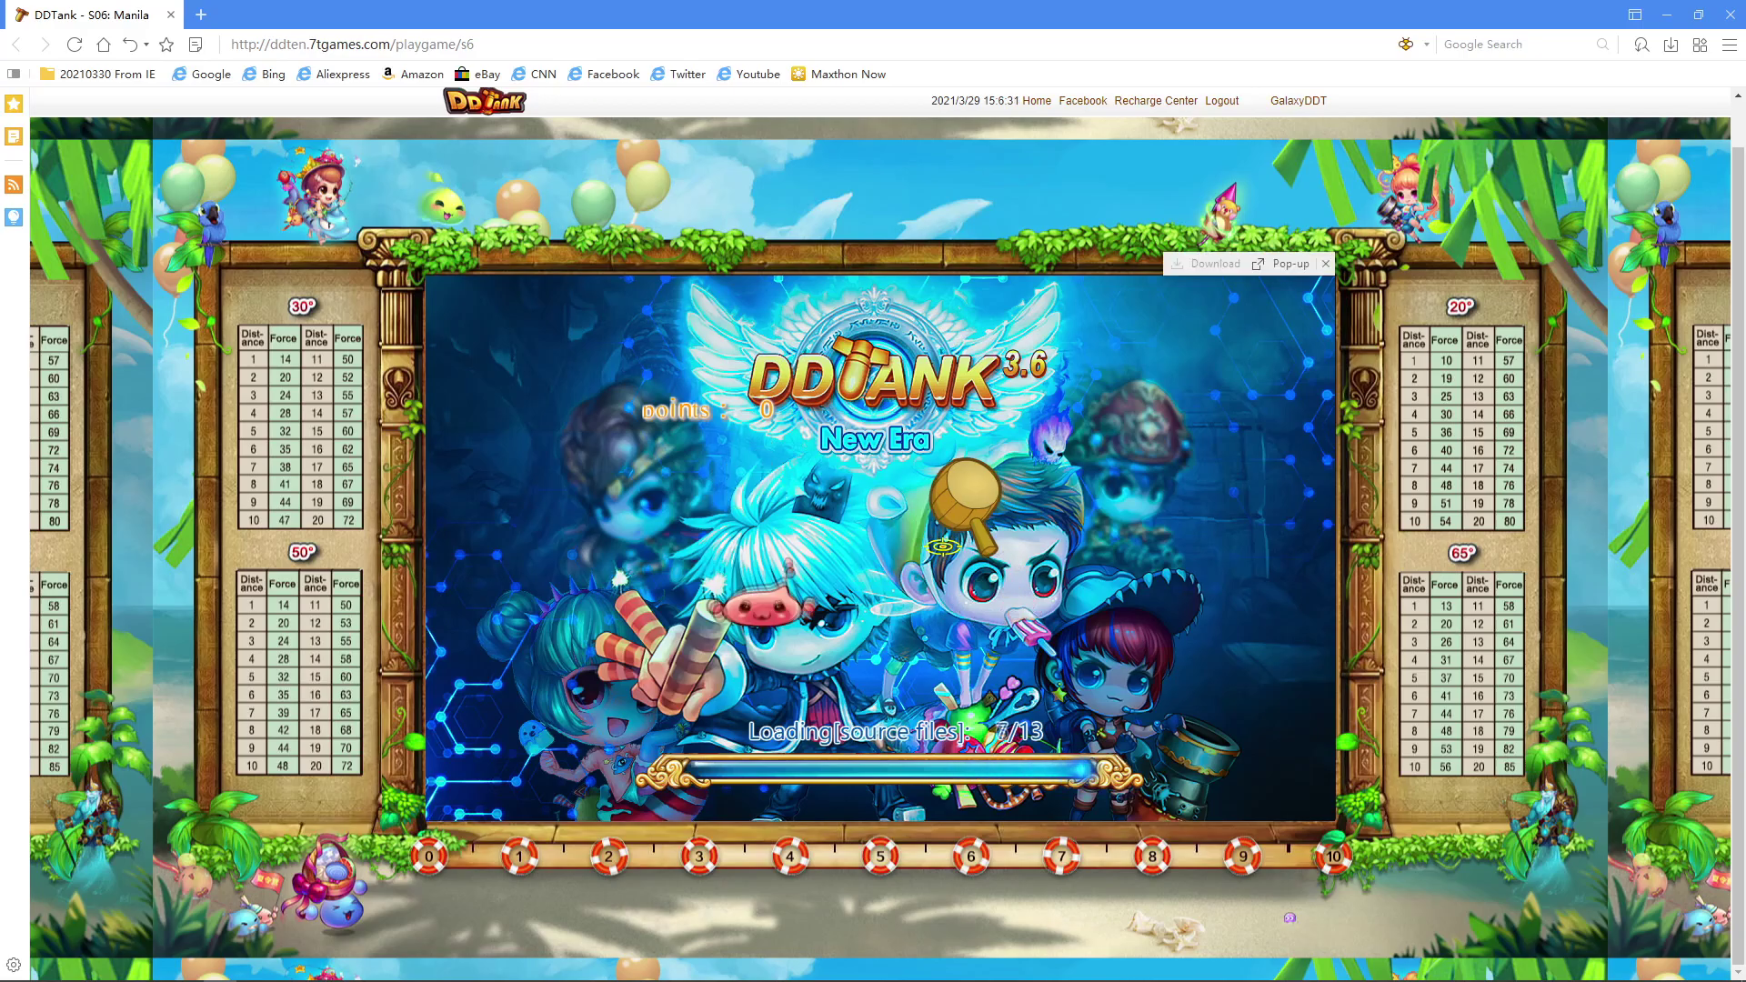
{"action": "left_click", "coordinate": [905, 505]}
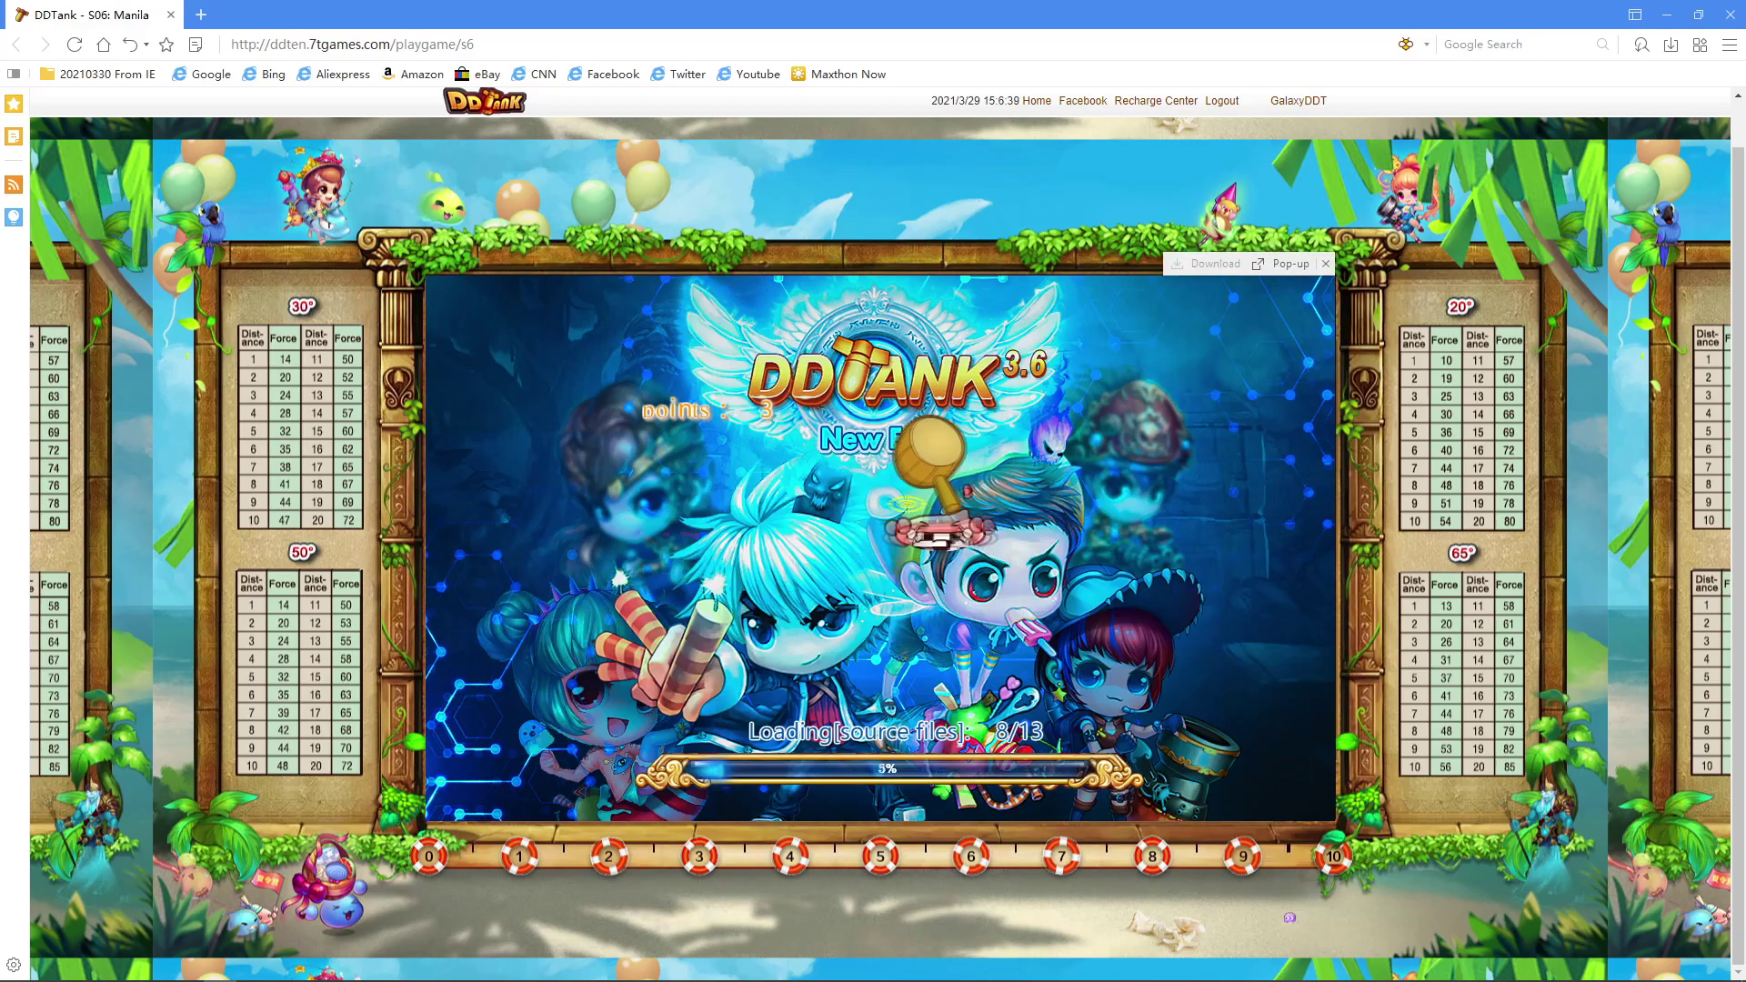
{"action": "left_click", "coordinate": [875, 535]}
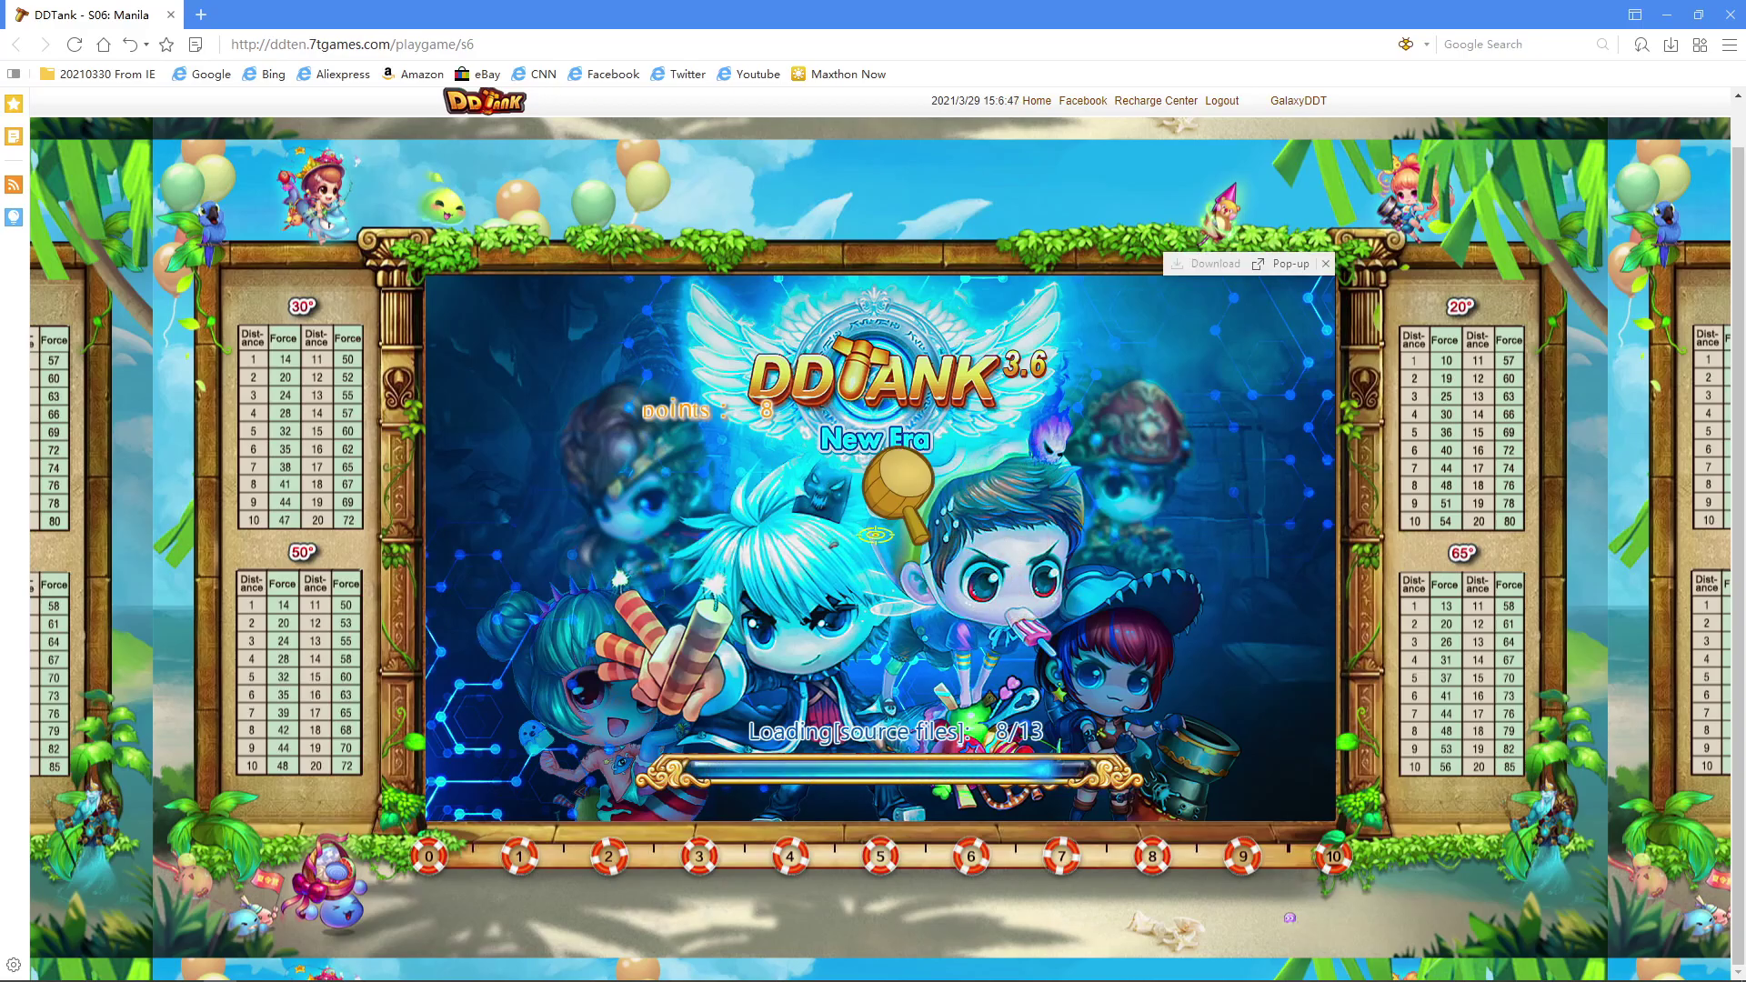
{"action": "left_click", "coordinate": [896, 473]}
{"action": "left_click", "coordinate": [889, 452]}
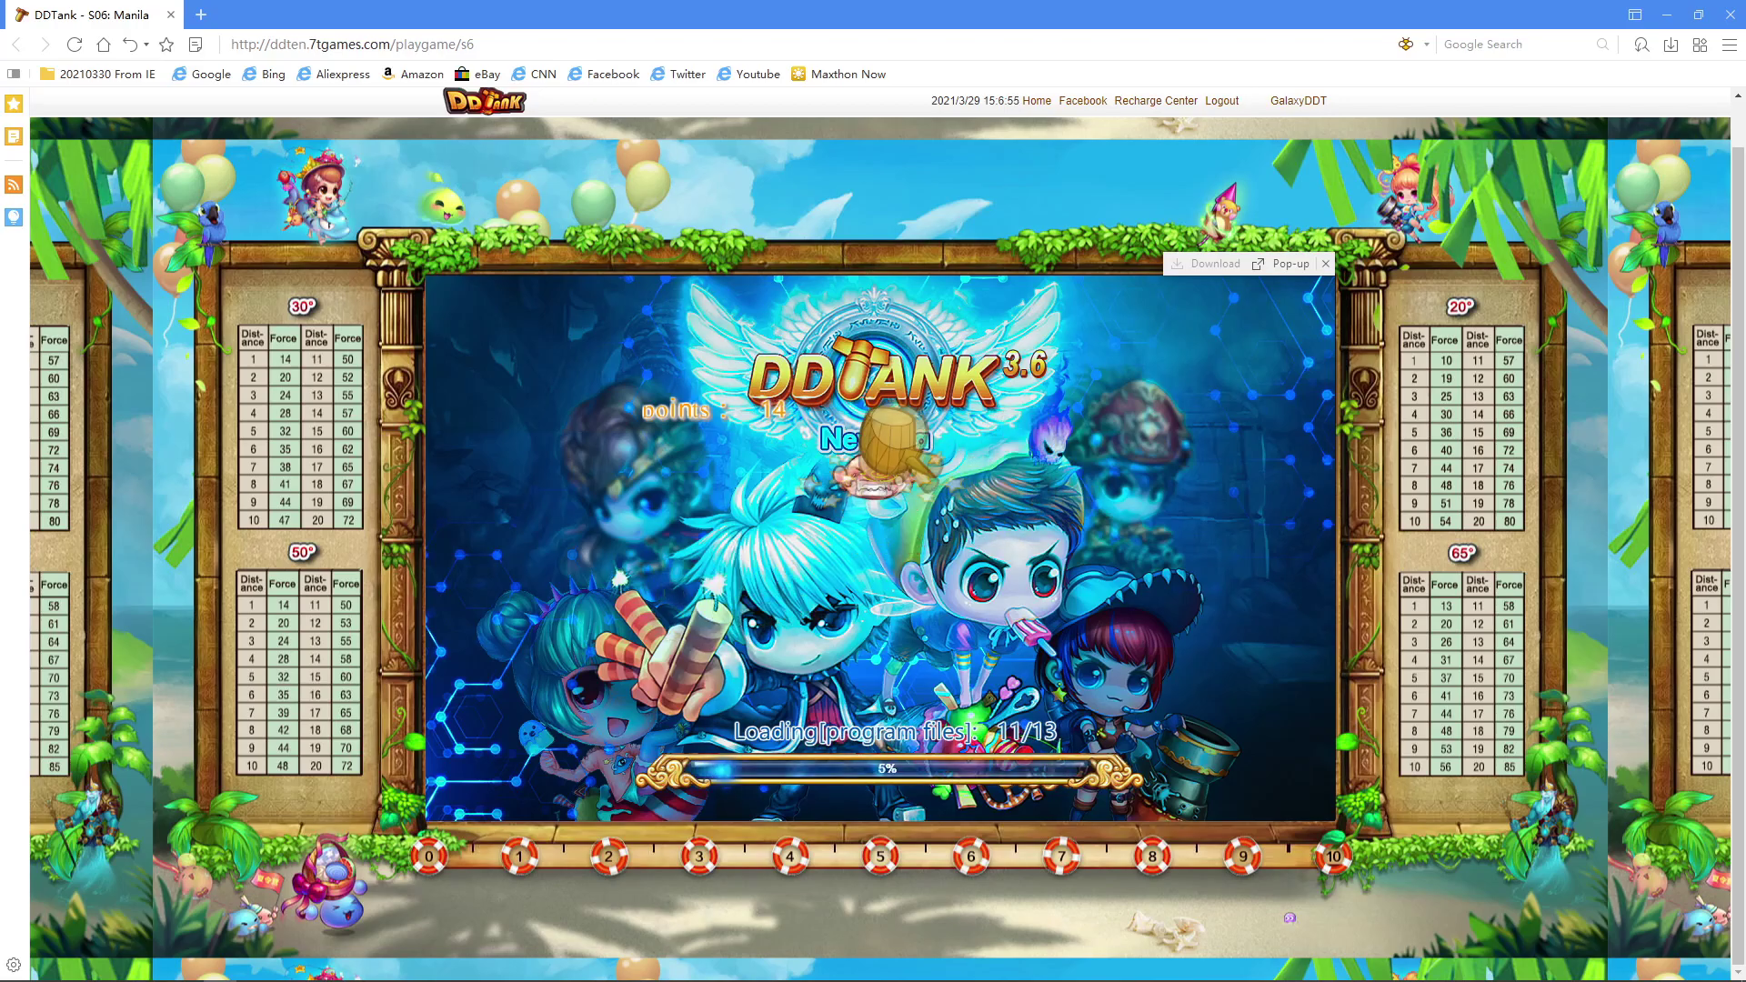
{"action": "left_click", "coordinate": [945, 468]}
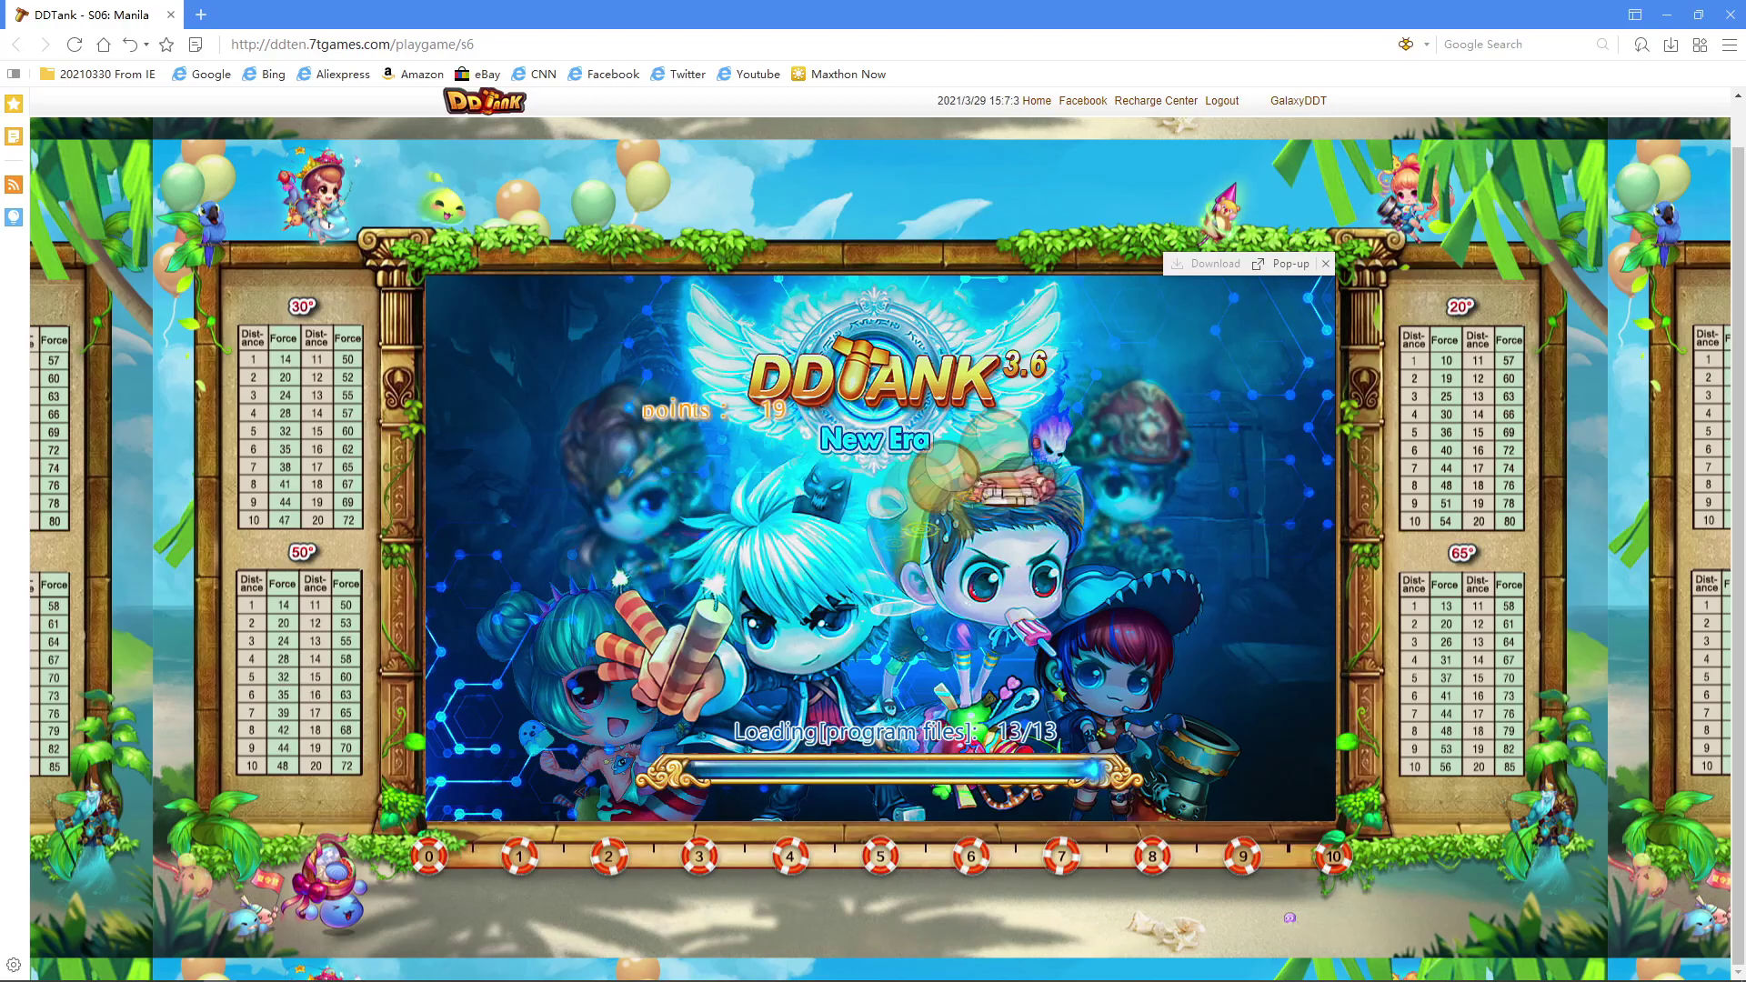
{"action": "left_click", "coordinate": [819, 491]}
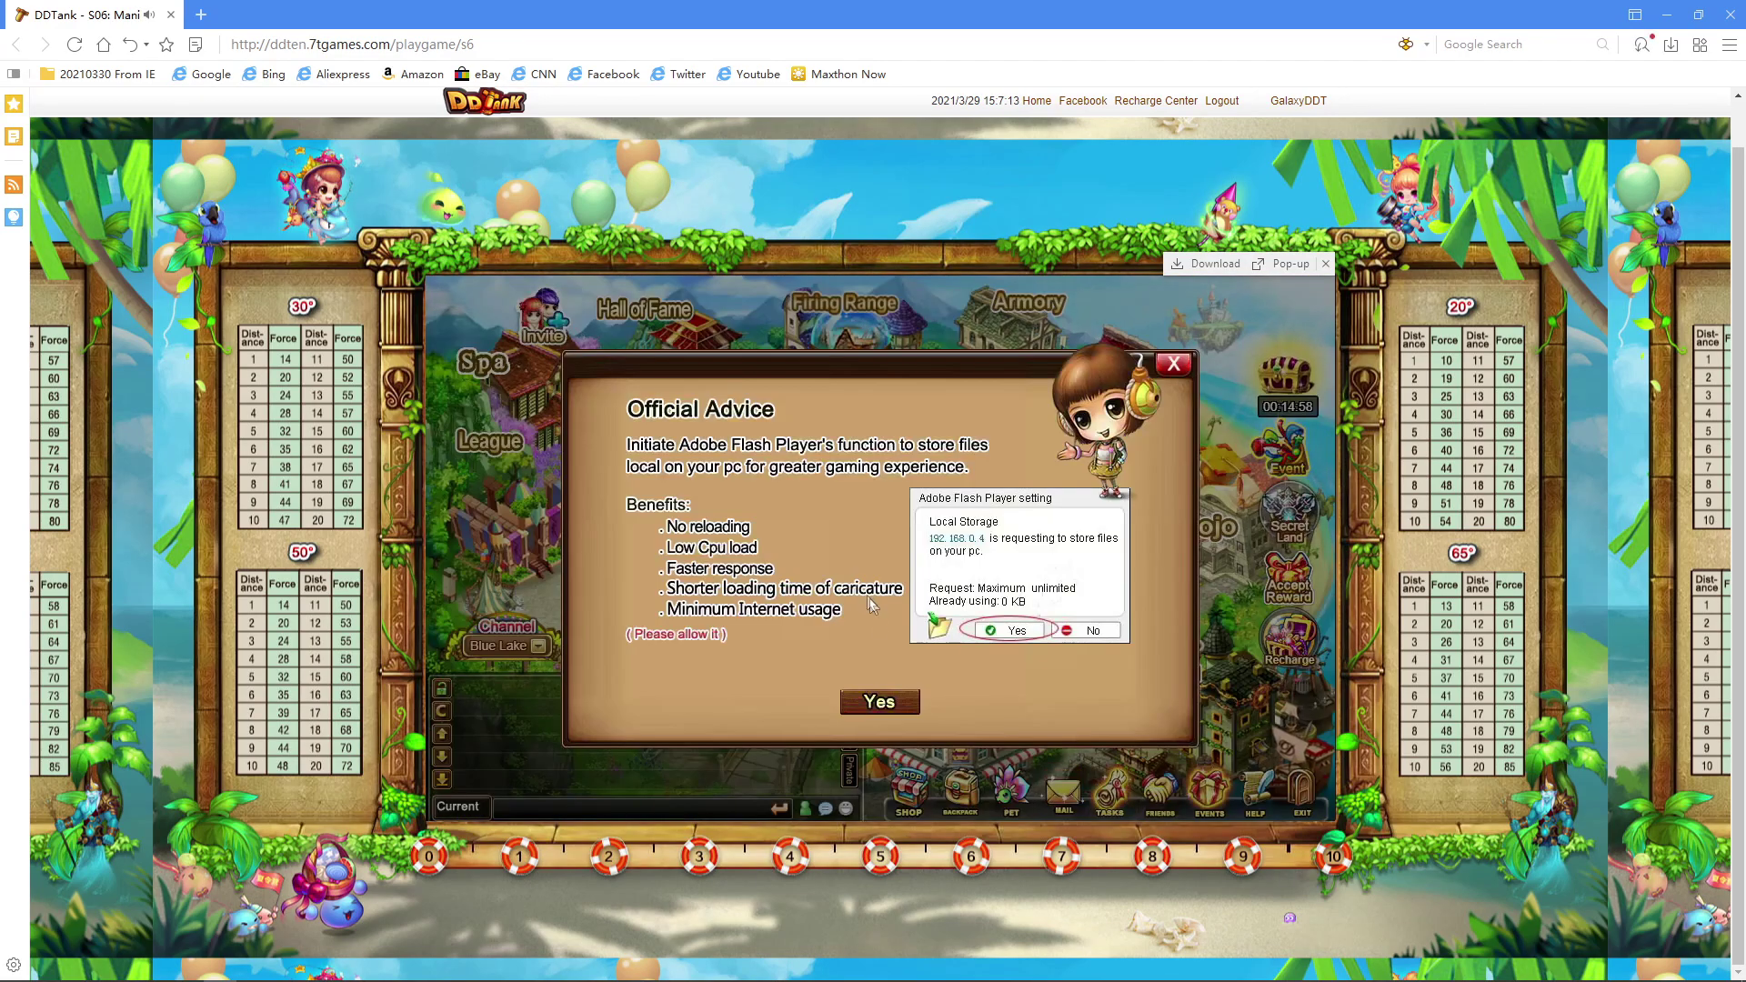
Allow DDTank local file storage, then open and accept the game's audio and graphic settings.
{"action": "left_click", "coordinate": [879, 701]}
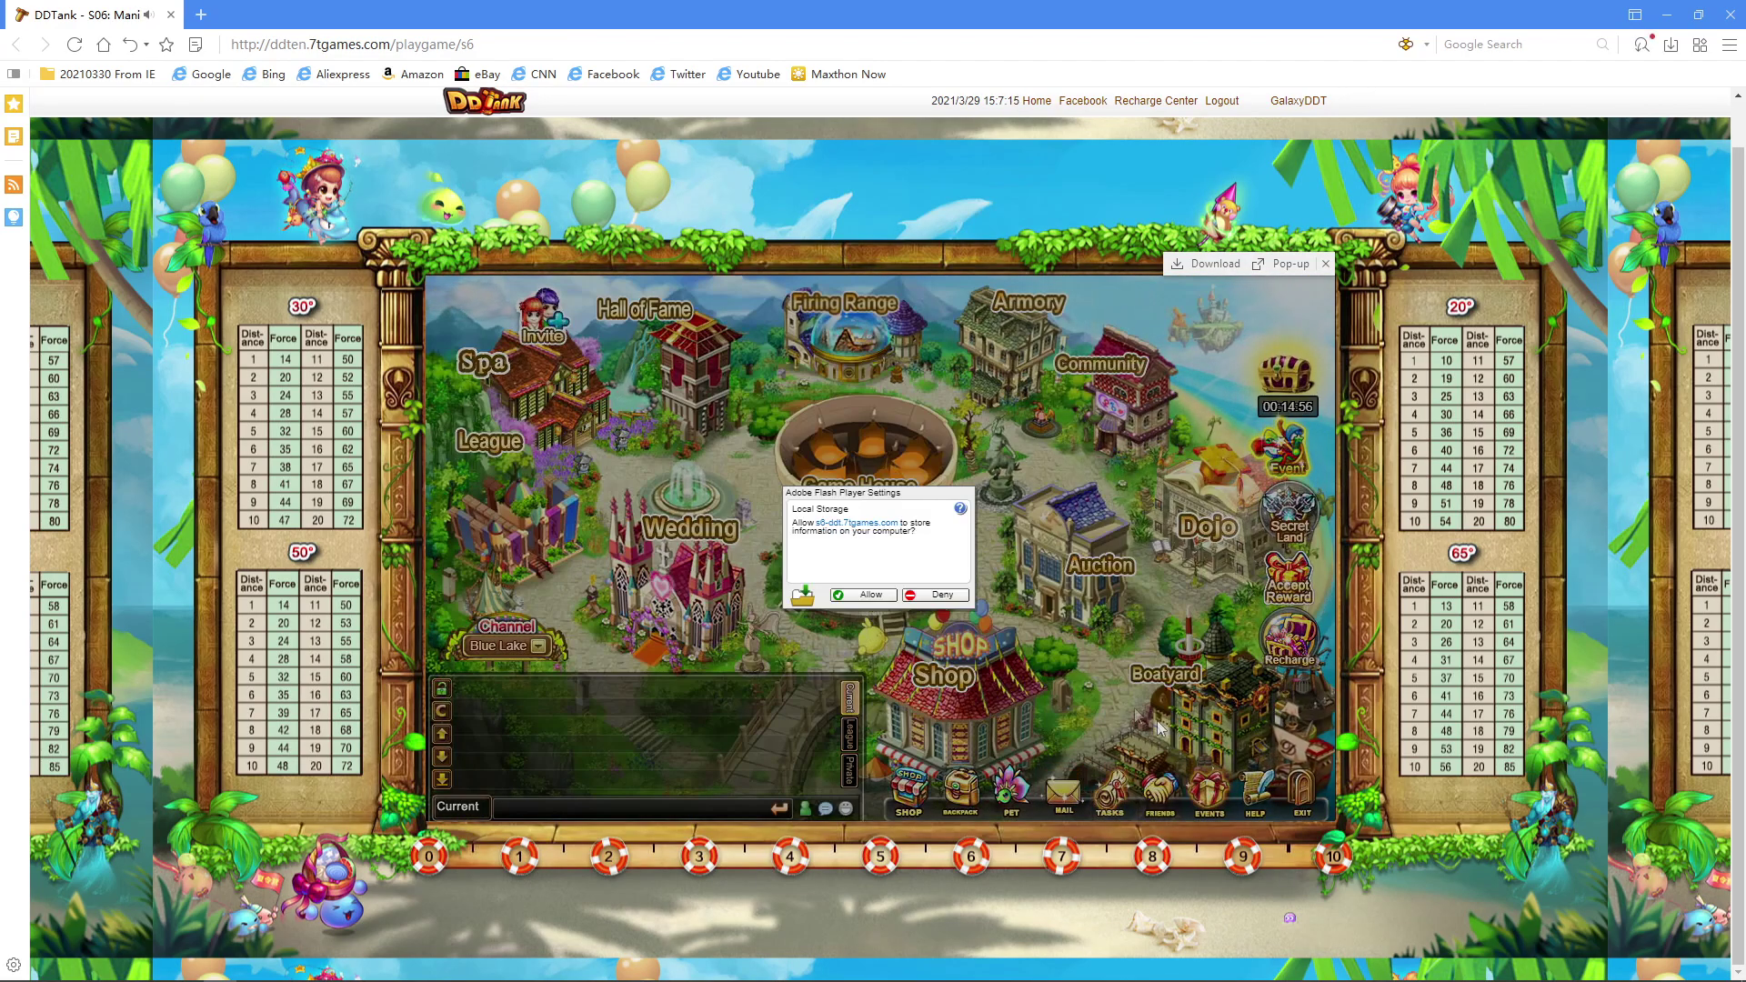
{"action": "left_click", "coordinate": [1260, 780]}
{"action": "left_click", "coordinate": [1246, 721]}
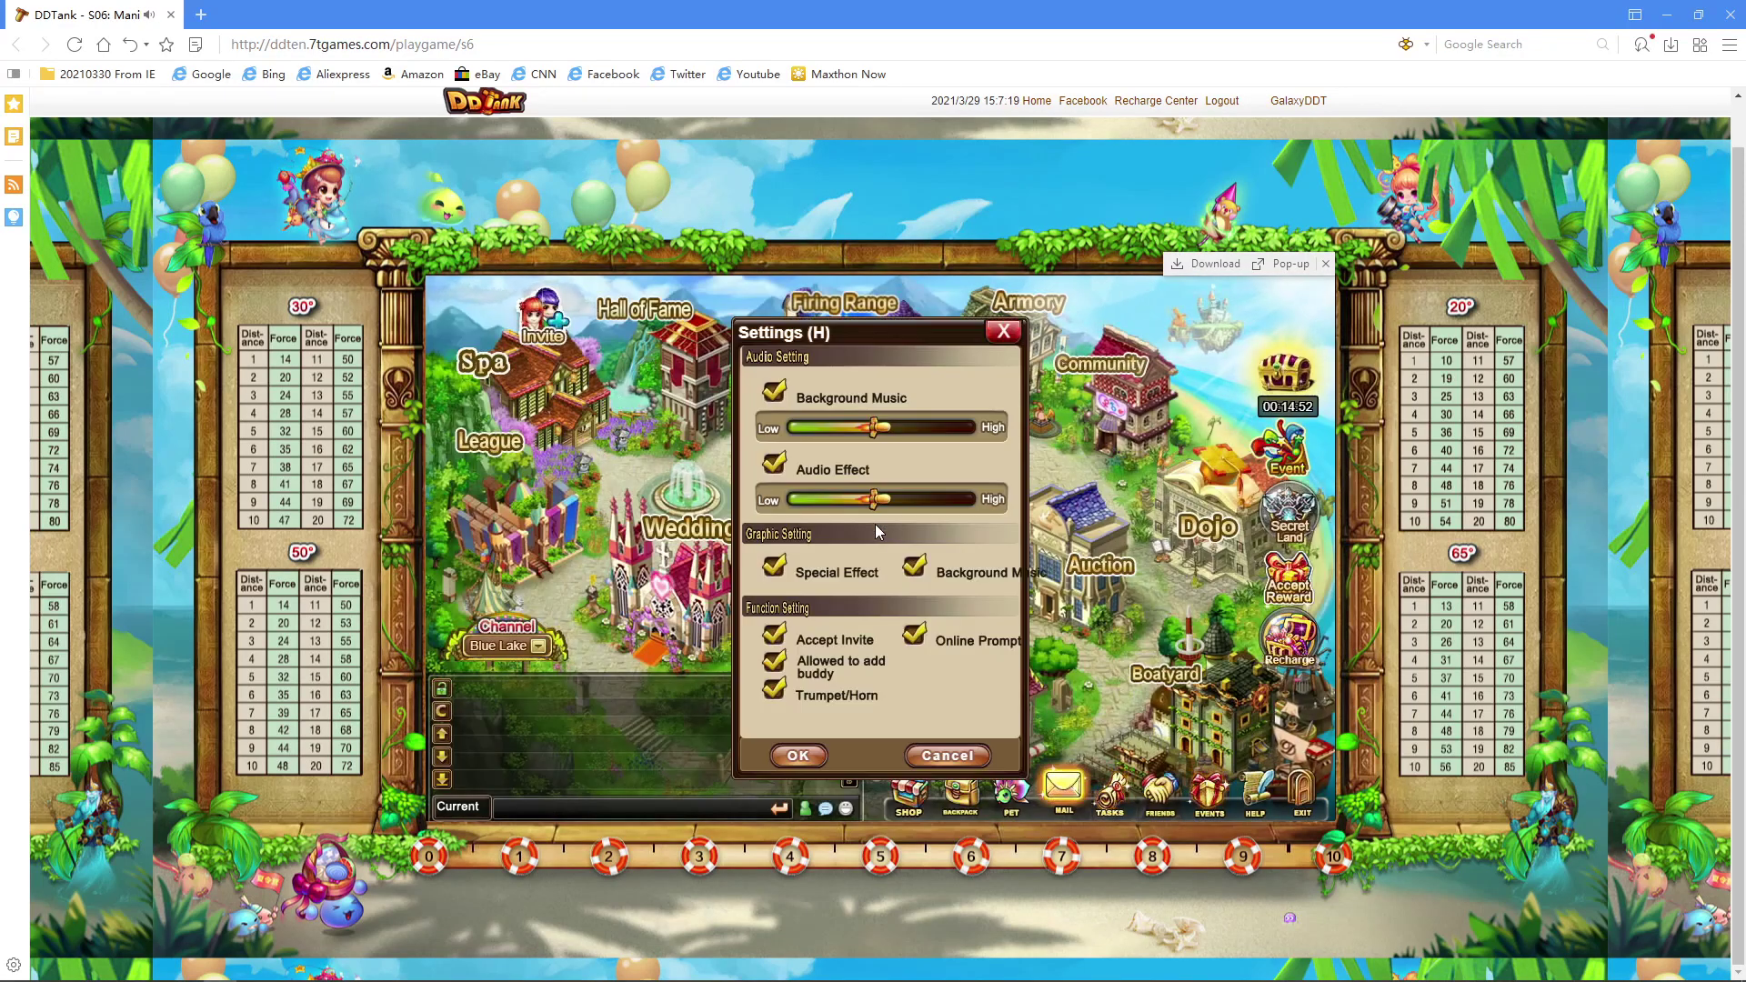
{"action": "left_click", "coordinate": [798, 756]}
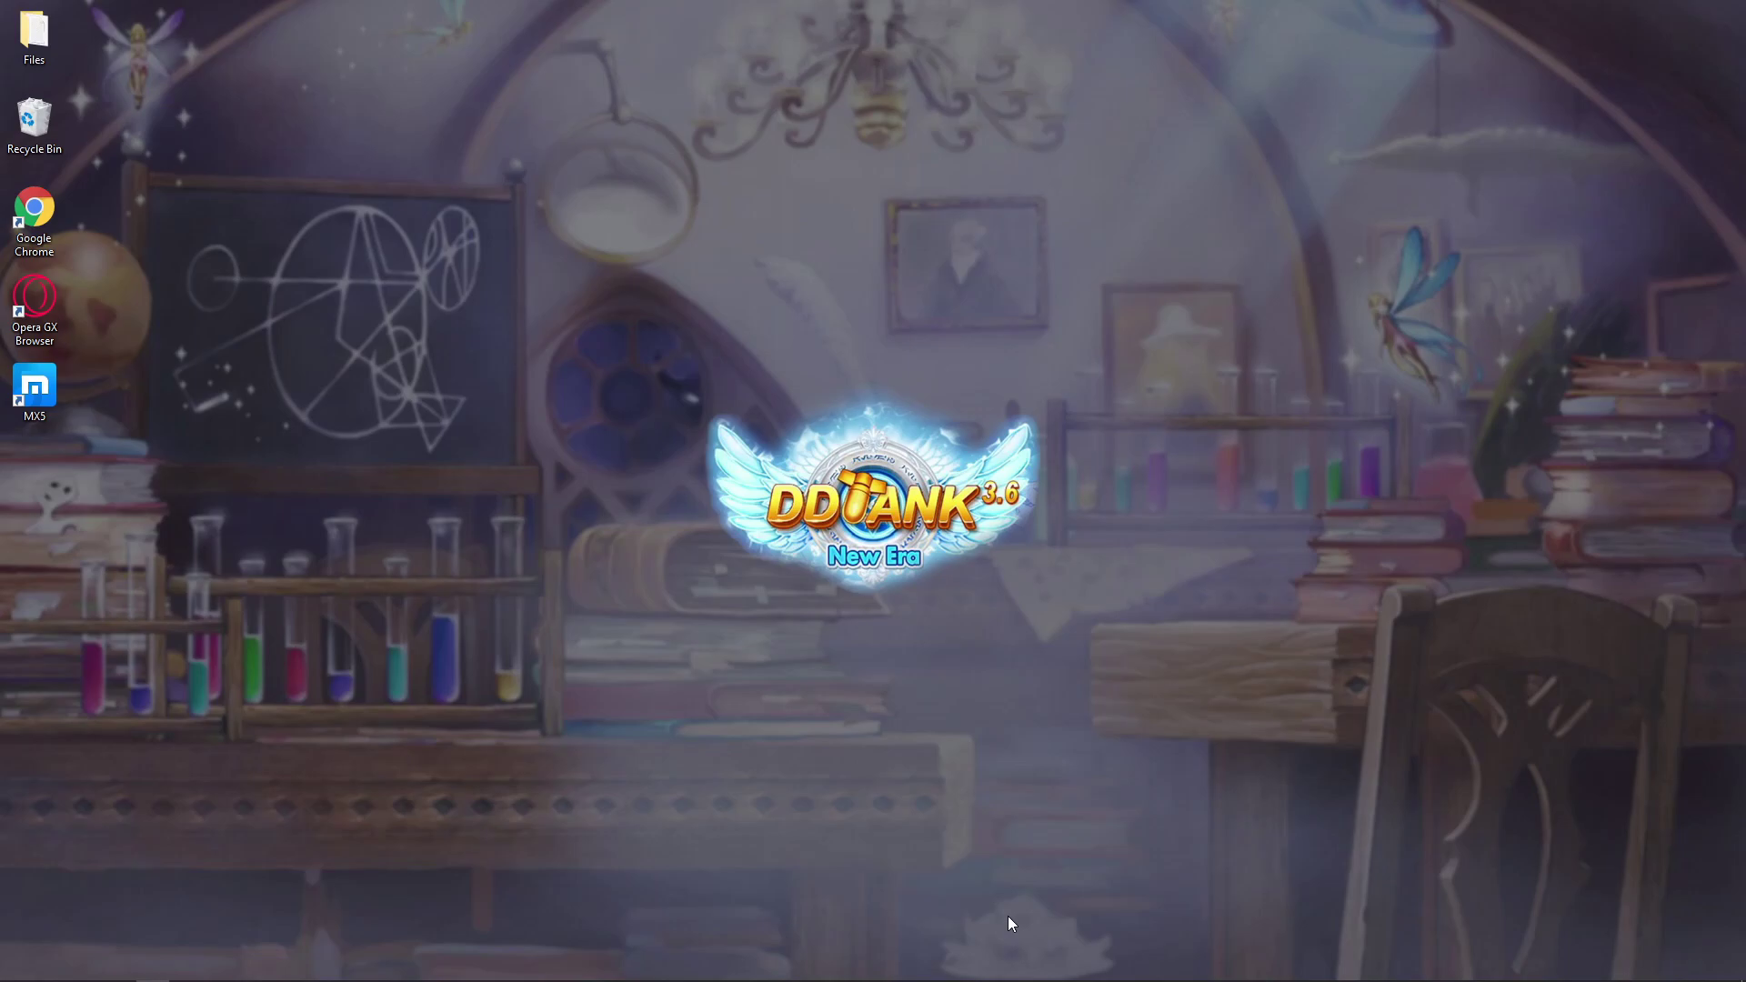
Restore Chrome and select the 32-bit and 64-bit Windows headings on Slimjet's old Chrome versions page.
{"action": "mouse_move", "coordinate": [770, 977]}
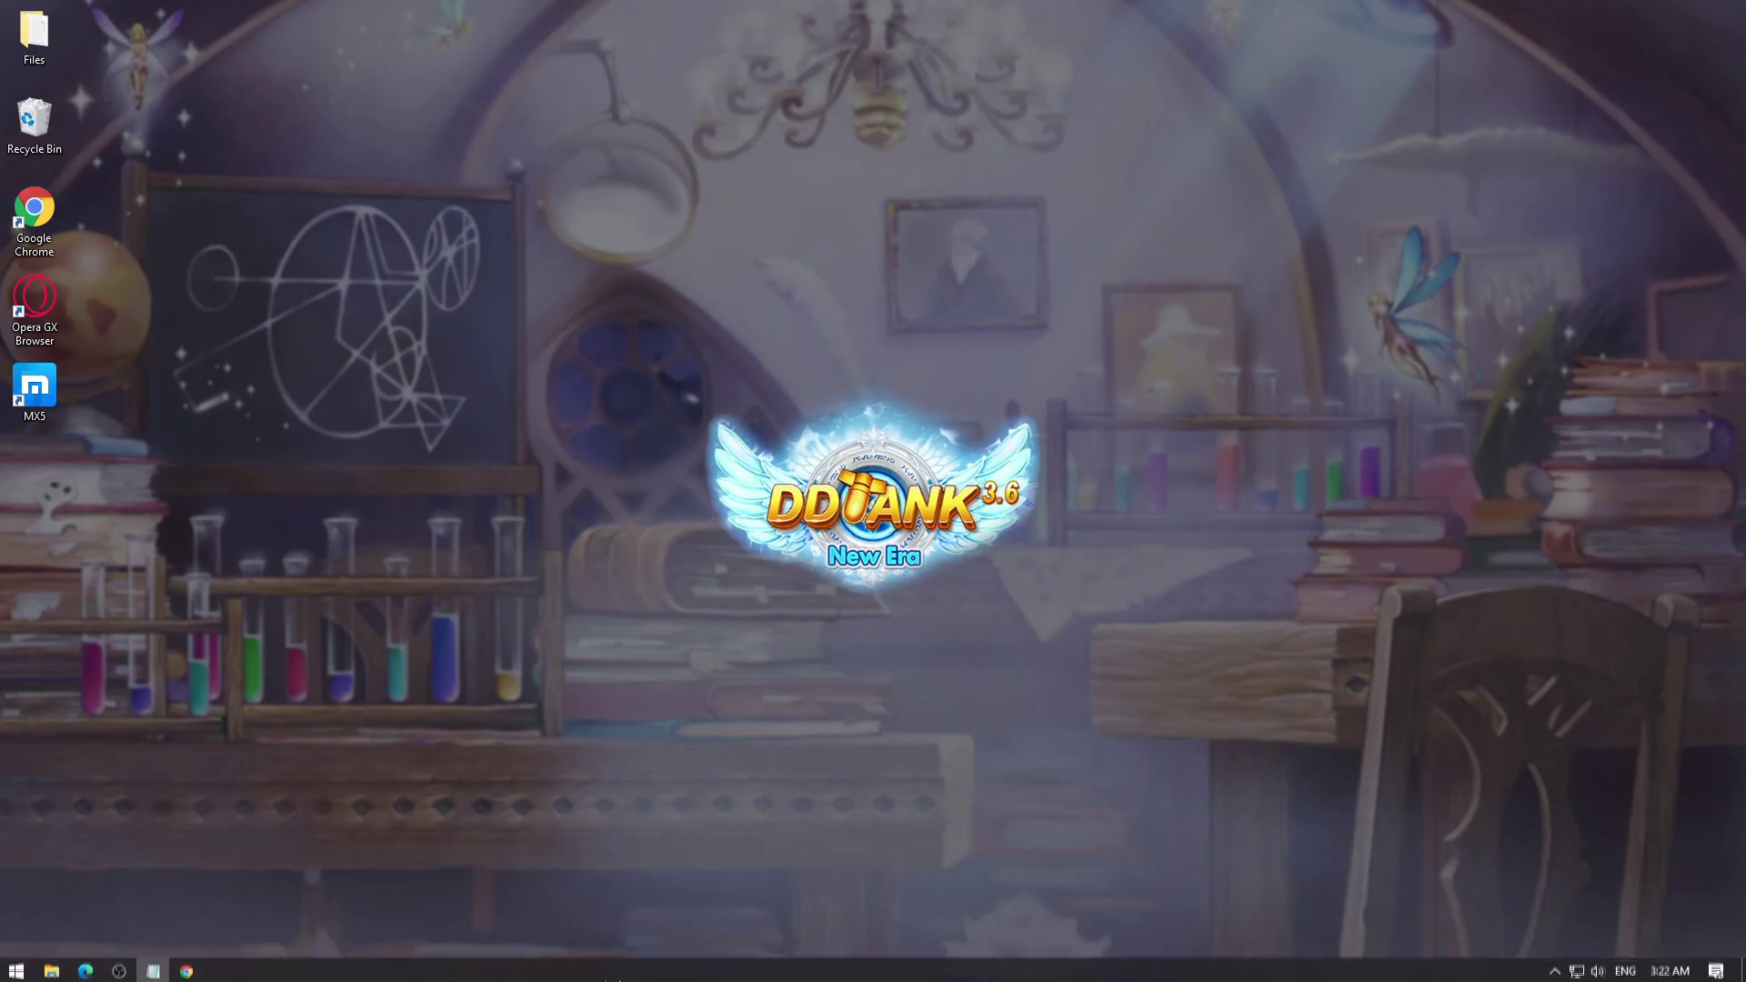
{"action": "left_click", "coordinate": [186, 968]}
{"action": "scroll", "coordinate": [297, 733], "scroll_direction": "up", "scroll_amount": 10}
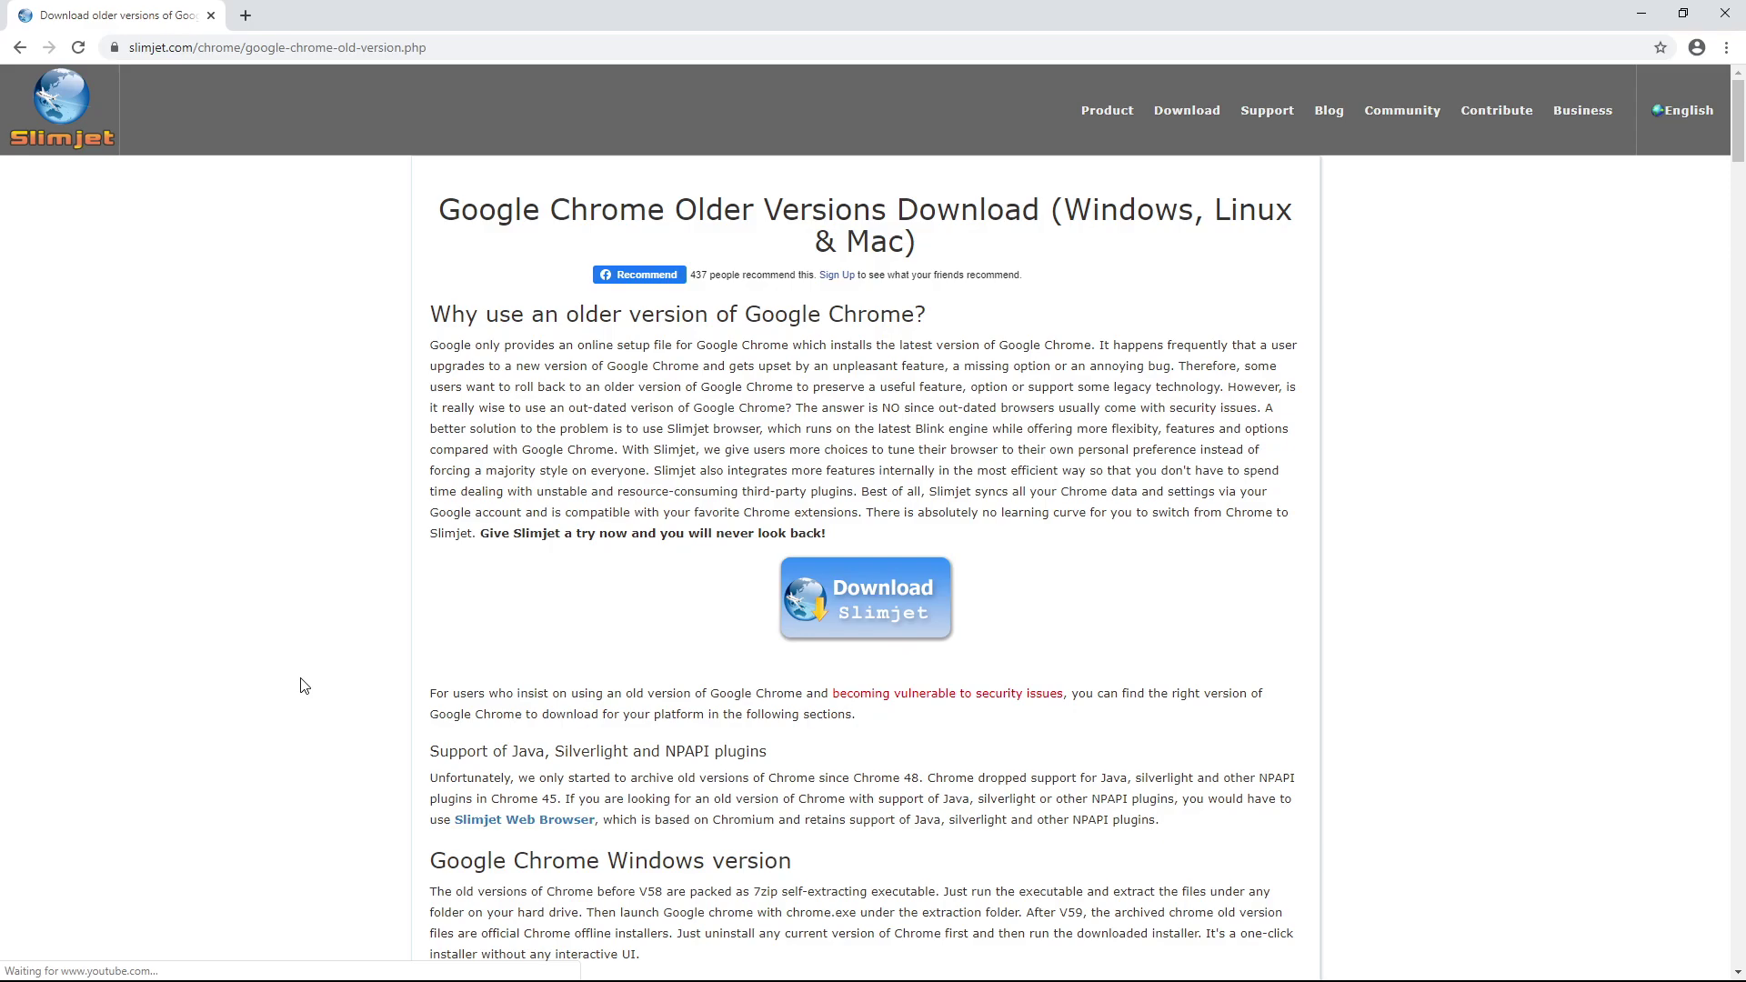
{"action": "scroll", "coordinate": [305, 685], "scroll_direction": "down", "scroll_amount": 7}
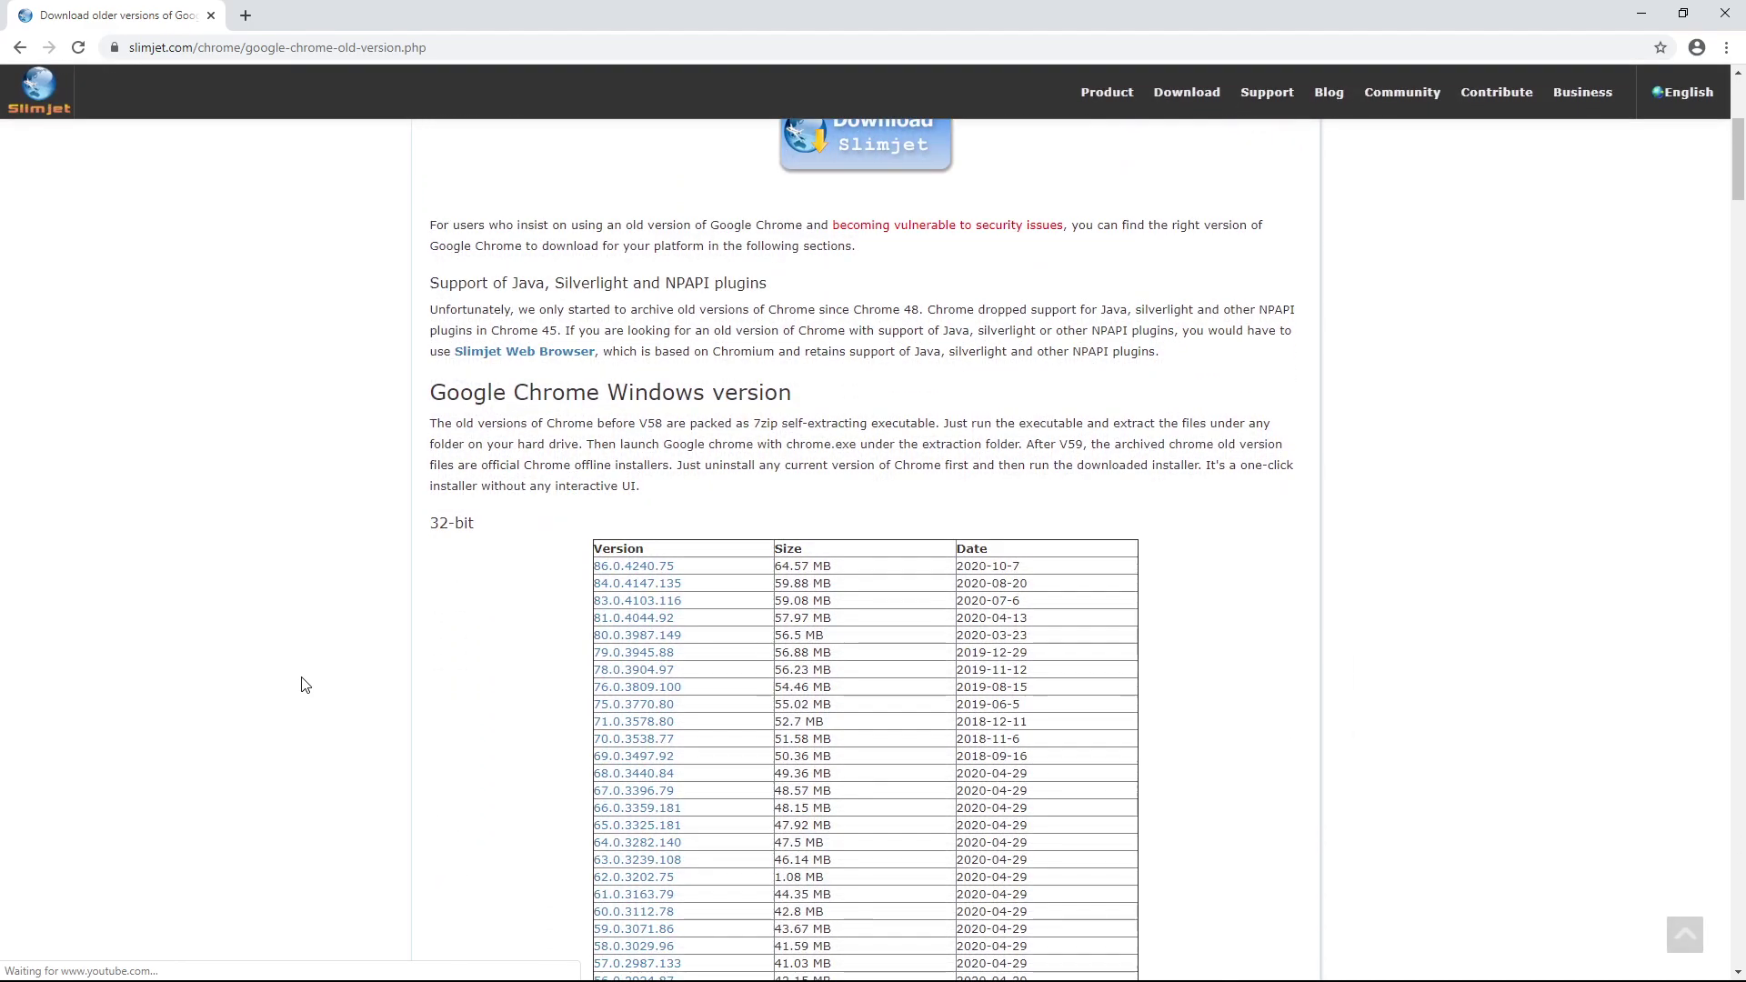
{"action": "left_click_drag", "start_coordinate": [491, 352], "coordinate": [424, 353]}
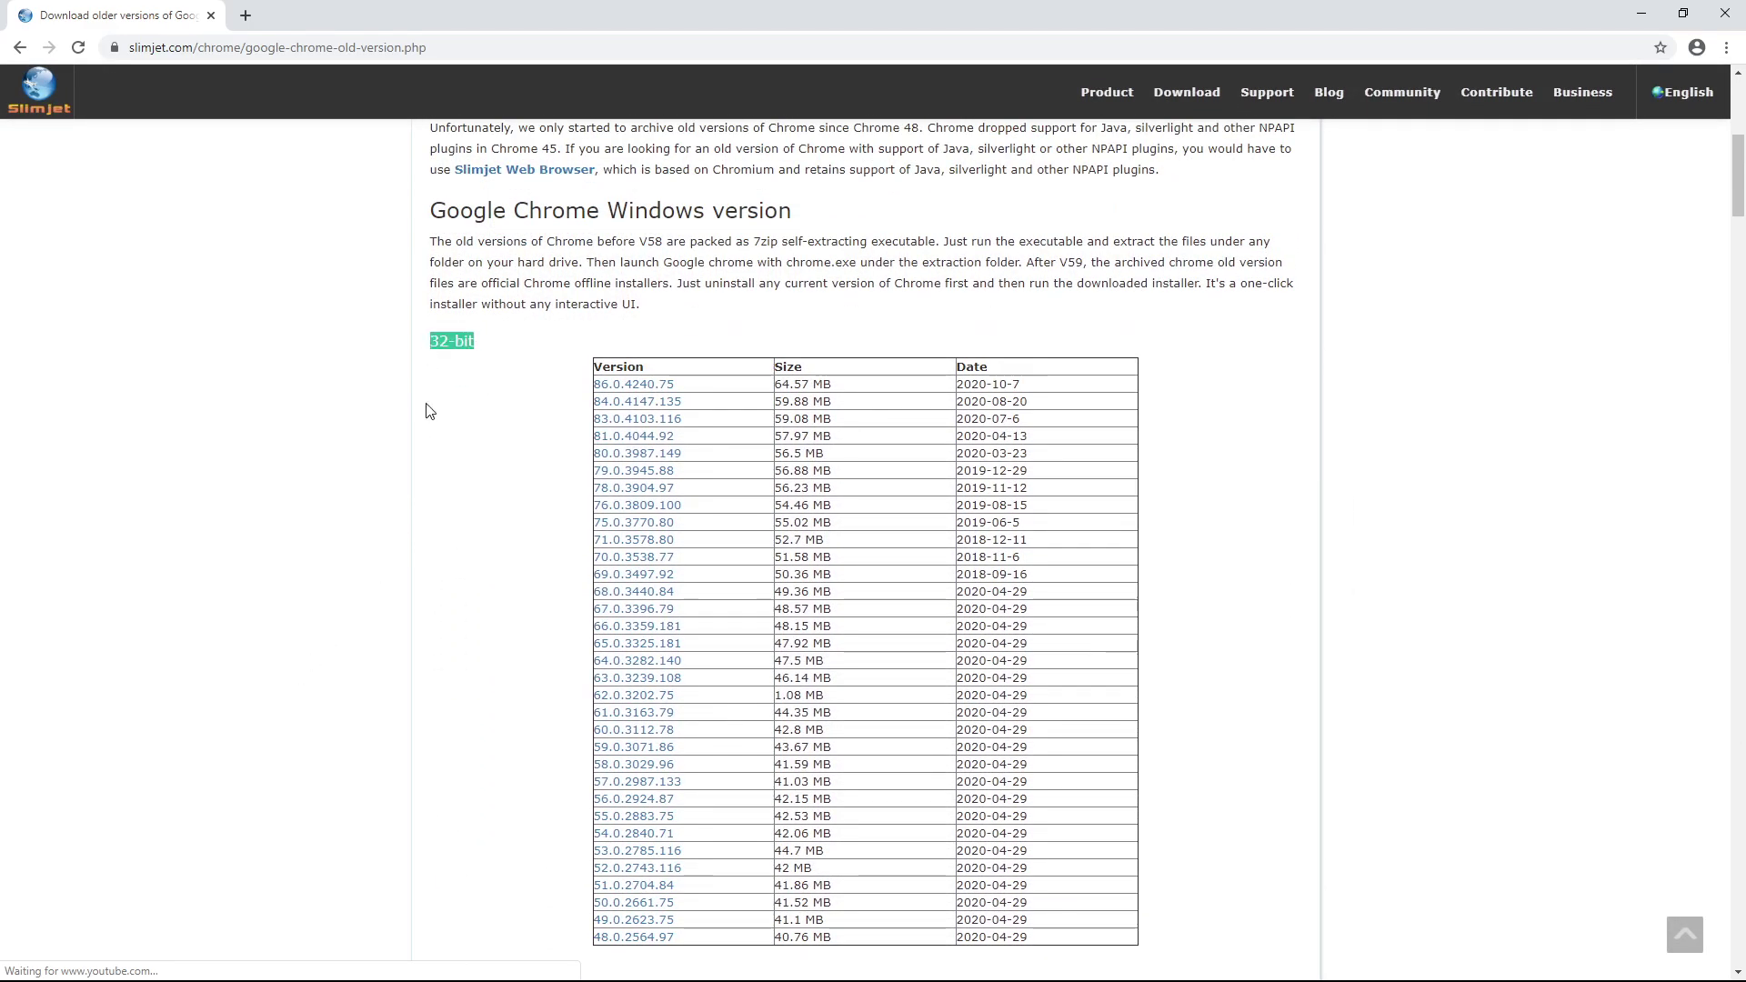
{"action": "scroll", "coordinate": [429, 404], "scroll_direction": "down", "scroll_amount": 5}
{"action": "left_click_drag", "start_coordinate": [495, 525], "coordinate": [421, 529]}
{"action": "left_click", "coordinate": [386, 512]}
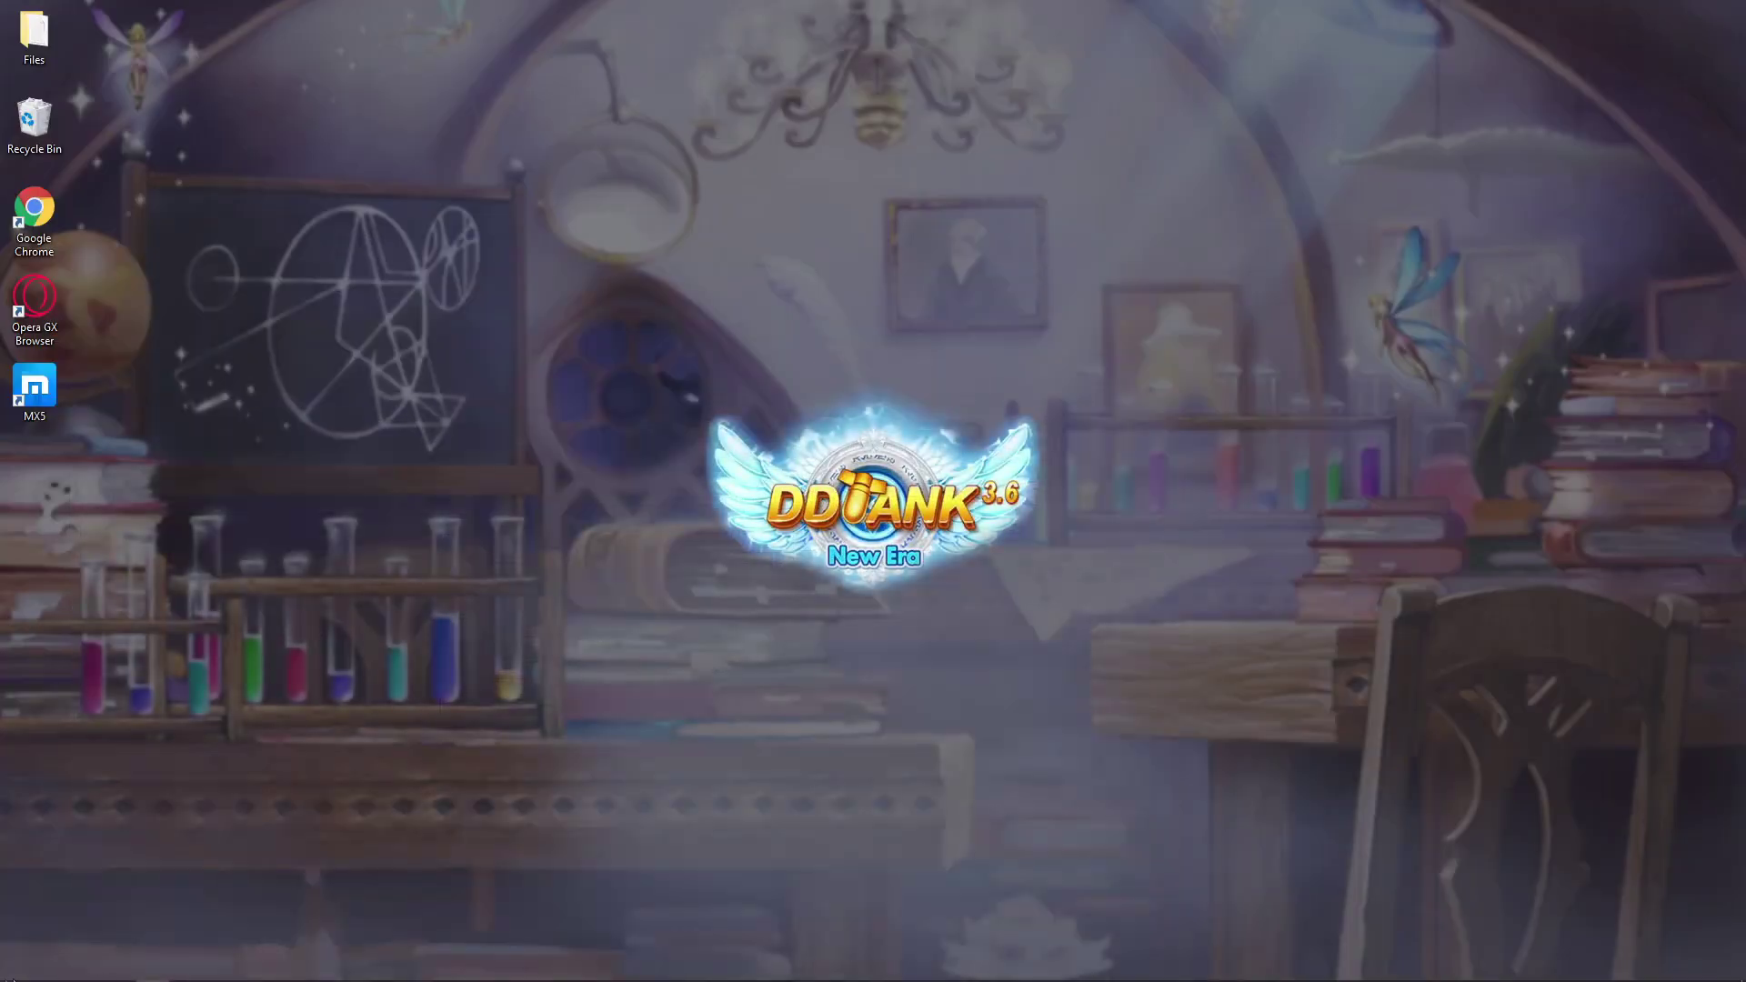
Confirm a 64-bit system type in This PC's properties, then return to Chrome's 64-bit version list.
{"action": "left_click", "coordinate": [51, 973]}
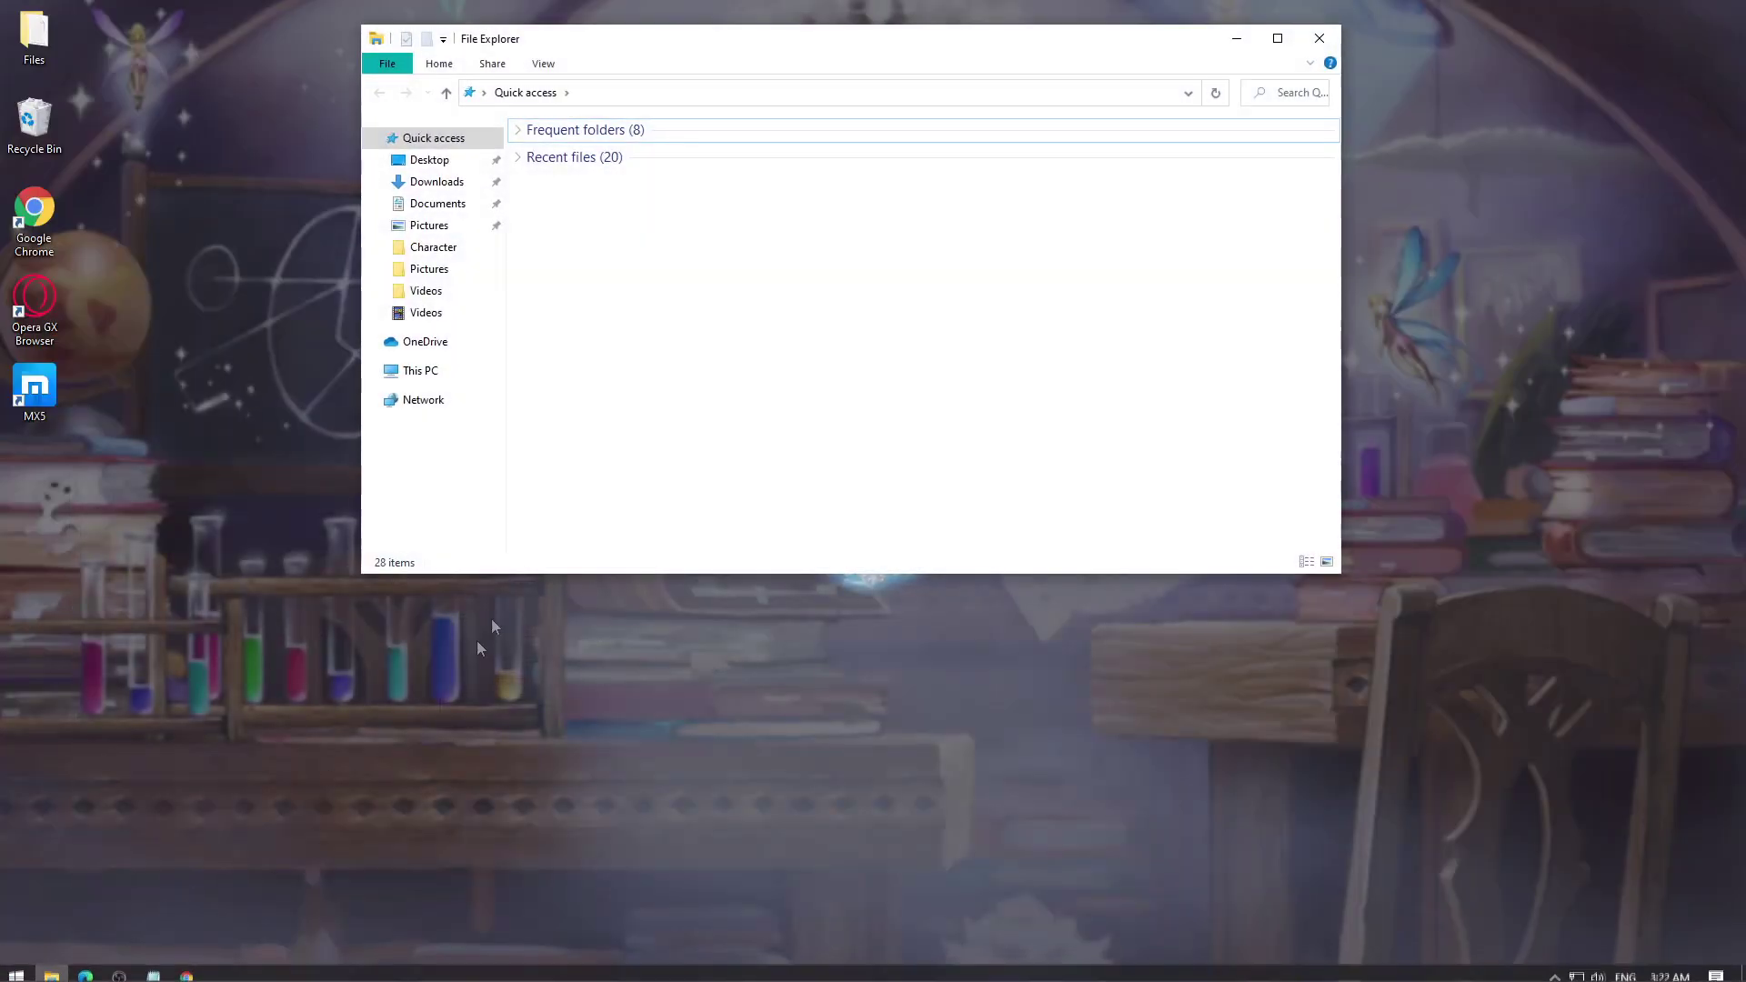
{"action": "right_click", "coordinate": [428, 380]}
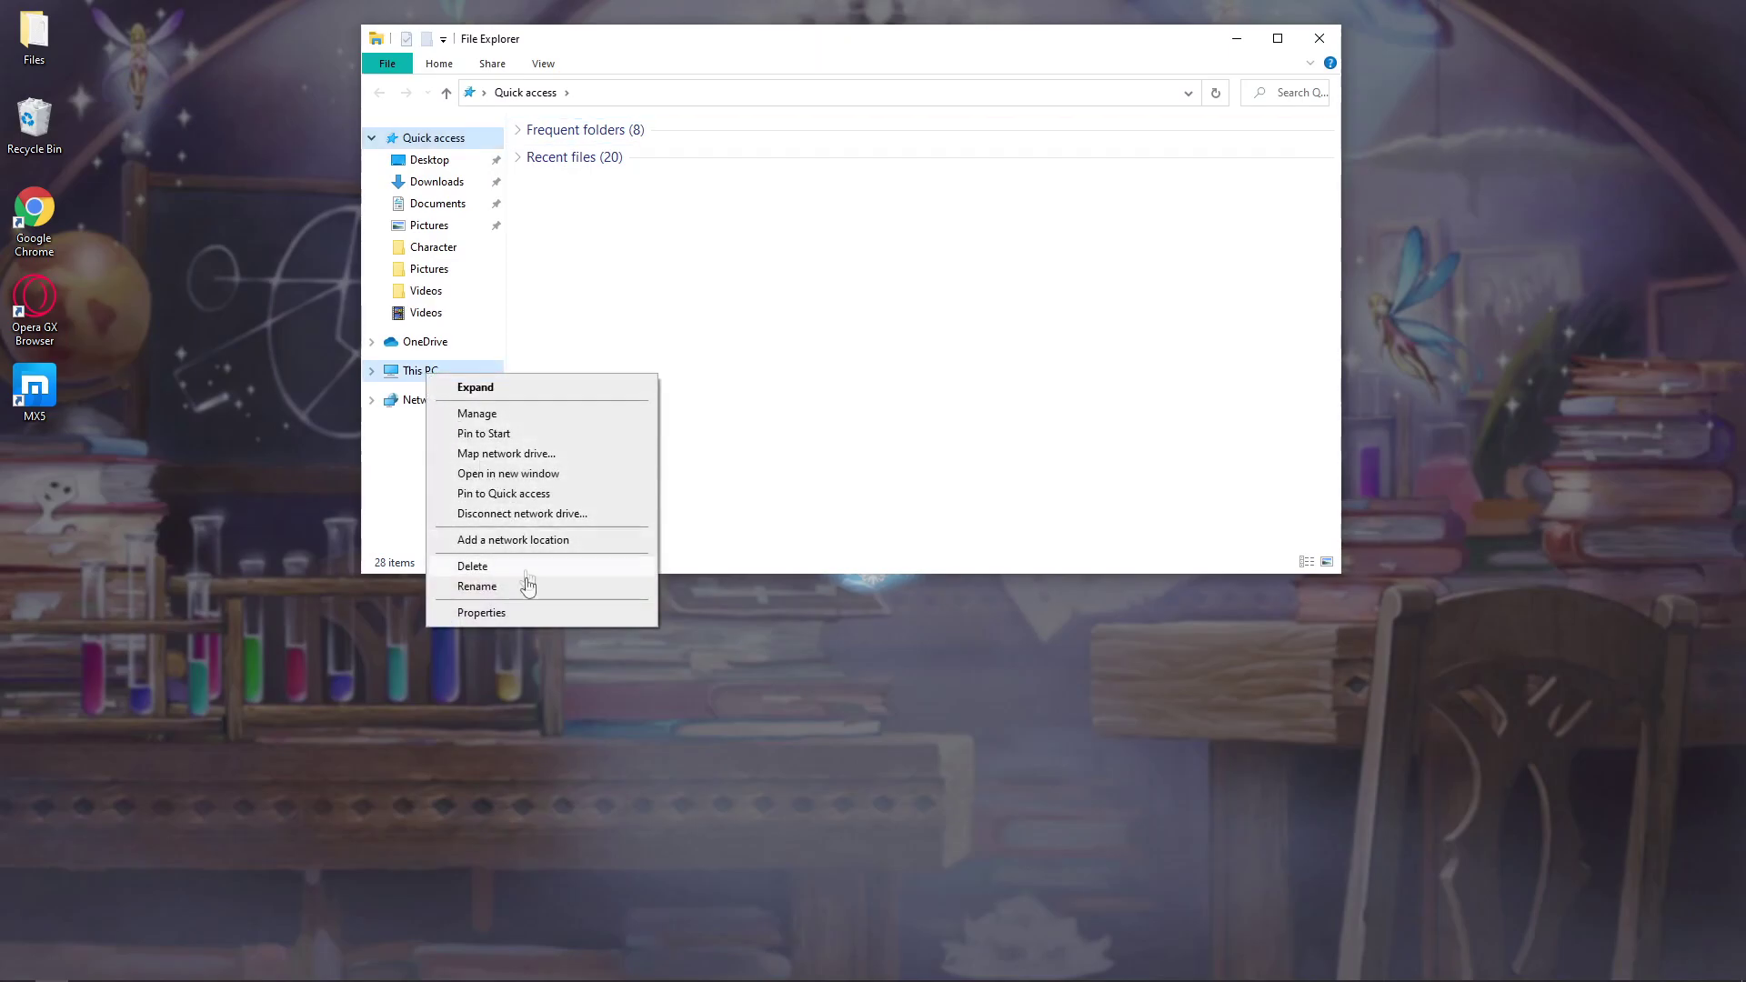
{"action": "left_click", "coordinate": [520, 613]}
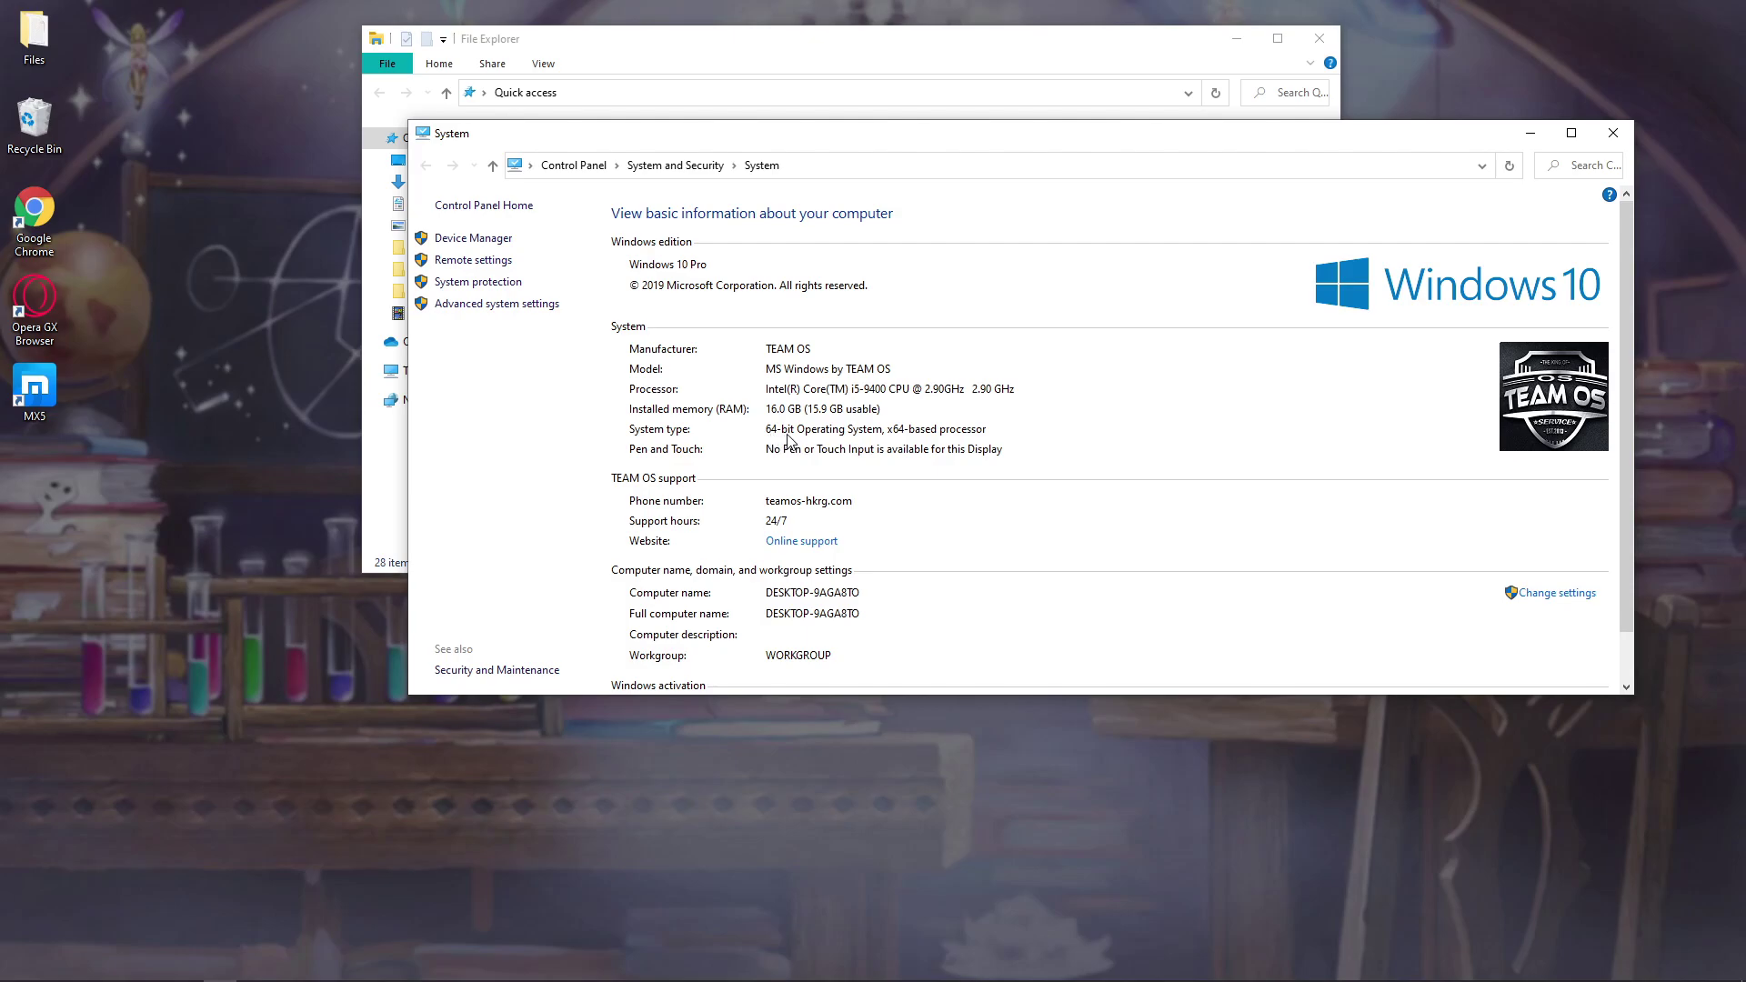
{"action": "left_click", "coordinate": [1613, 133]}
{"action": "left_click", "coordinate": [1319, 38]}
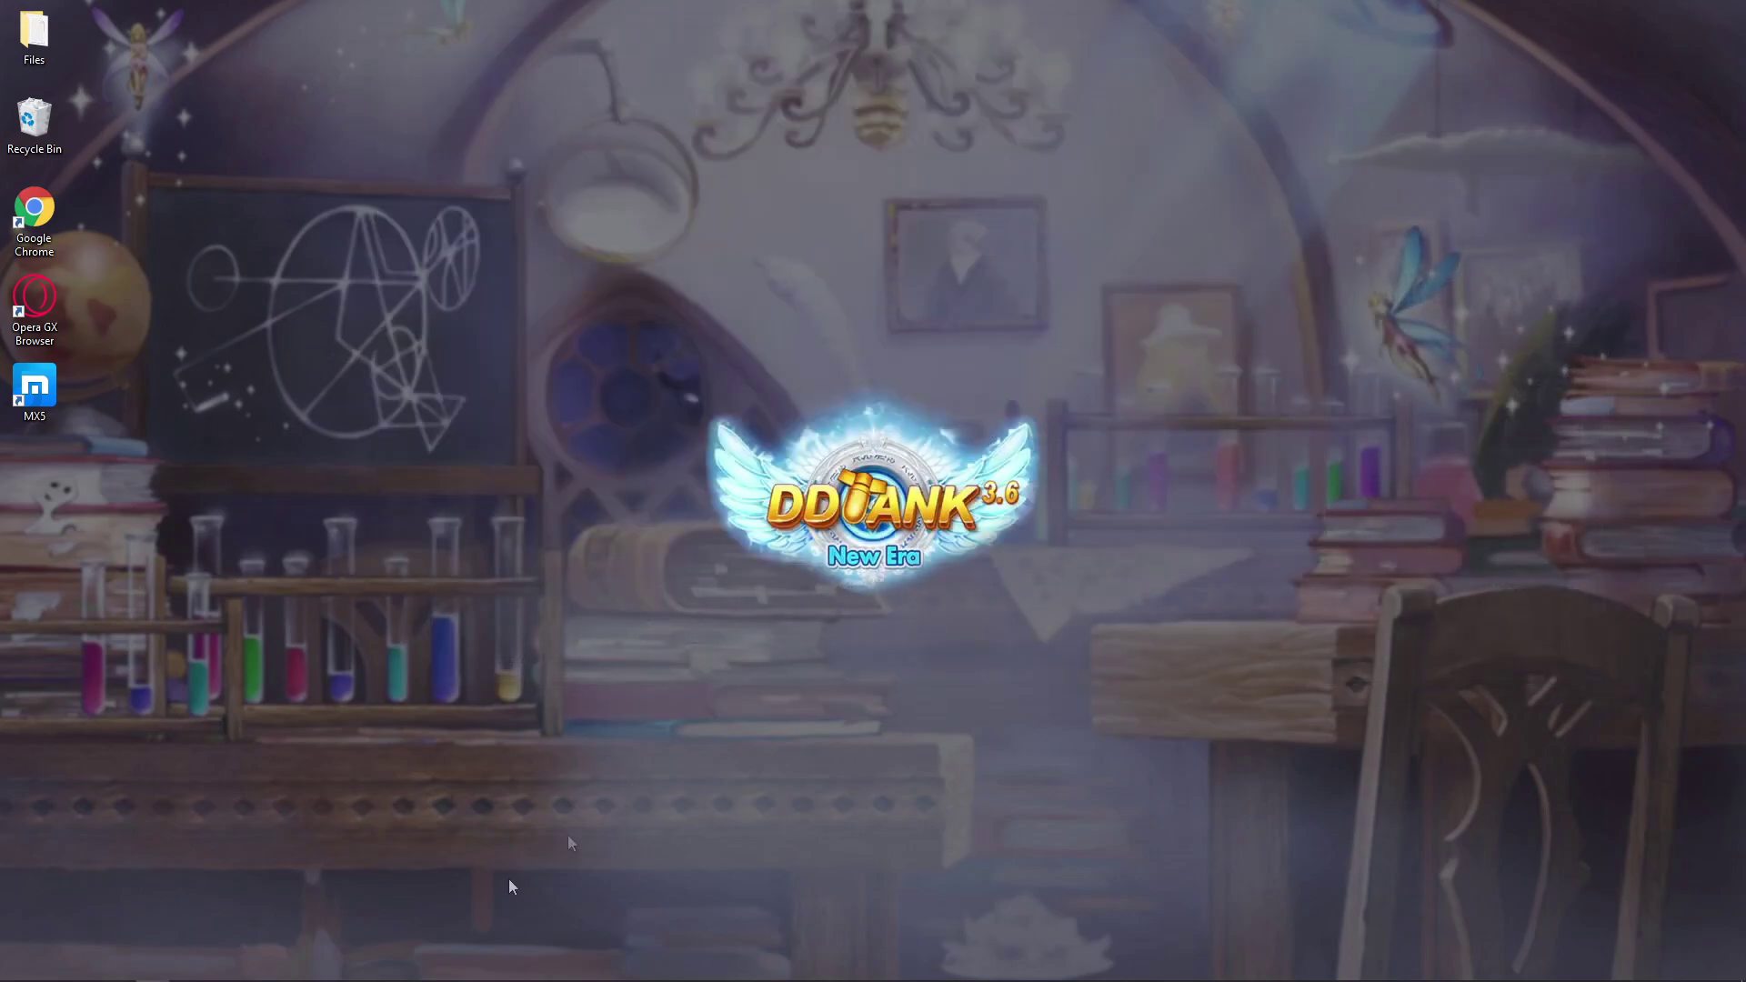
{"action": "left_click", "coordinate": [186, 968]}
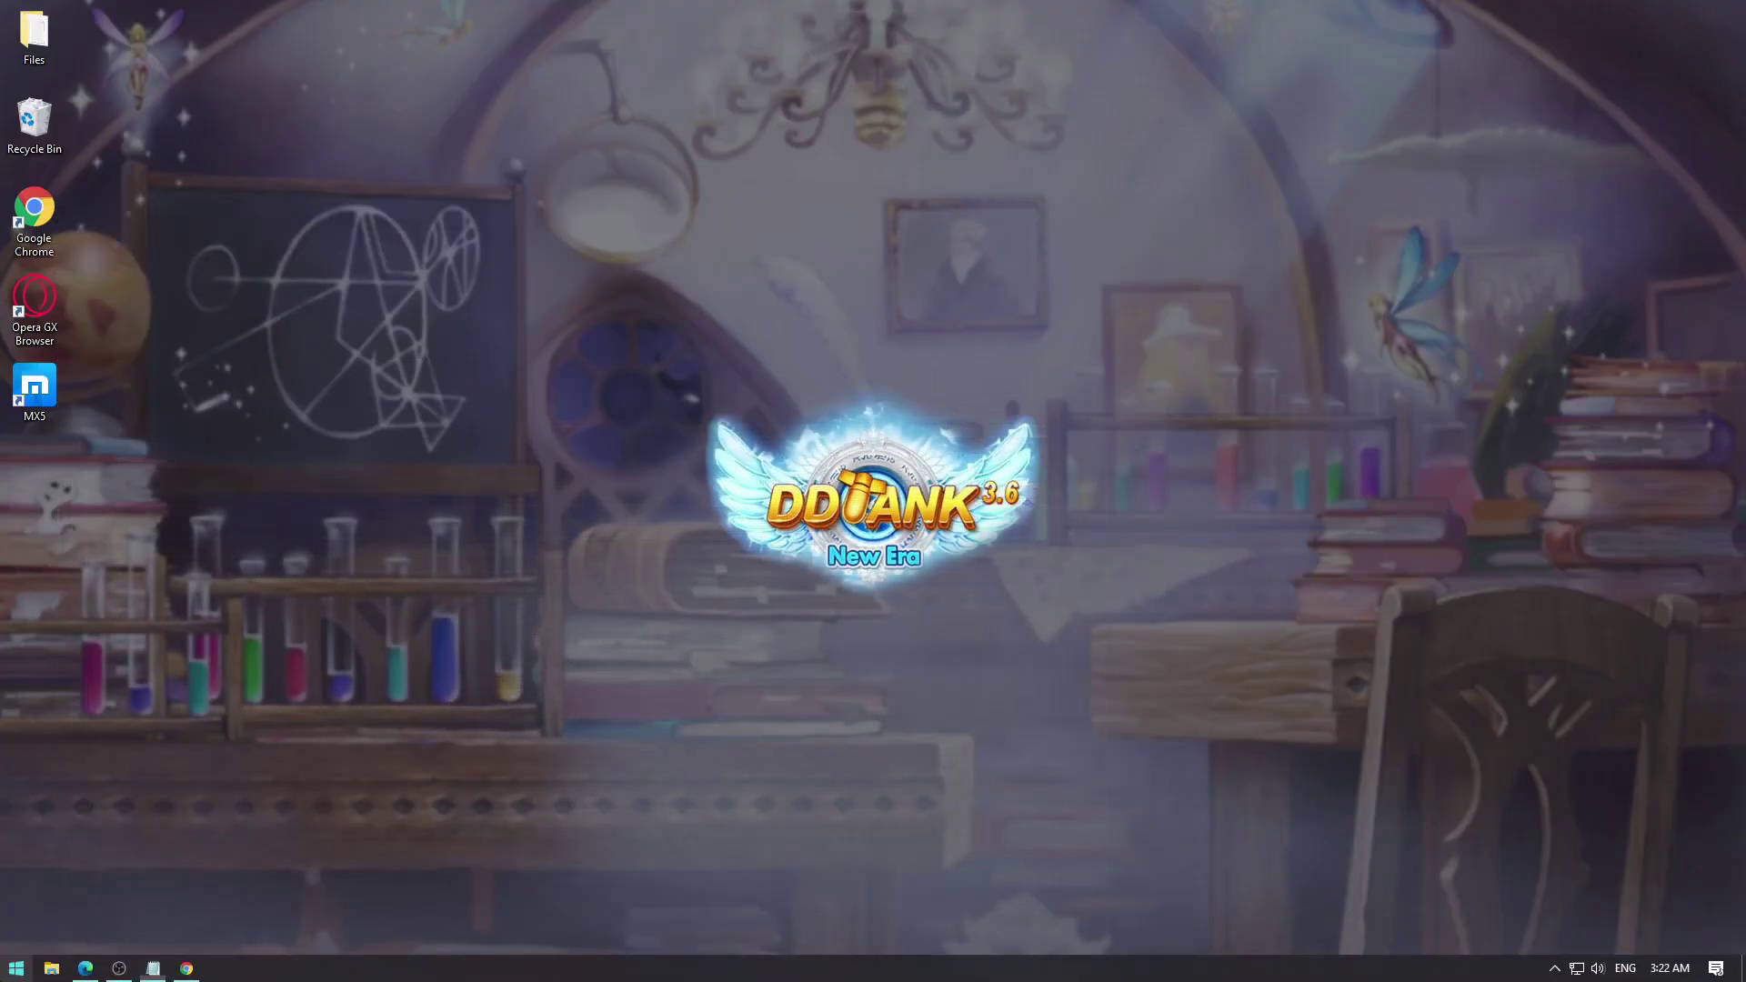
{"action": "key", "text": "super"}
Open Control Panel's installed programs list using the 'control' and 'uninstall' searches.
{"action": "type", "text": "control"}
{"action": "key", "text": "Return"}
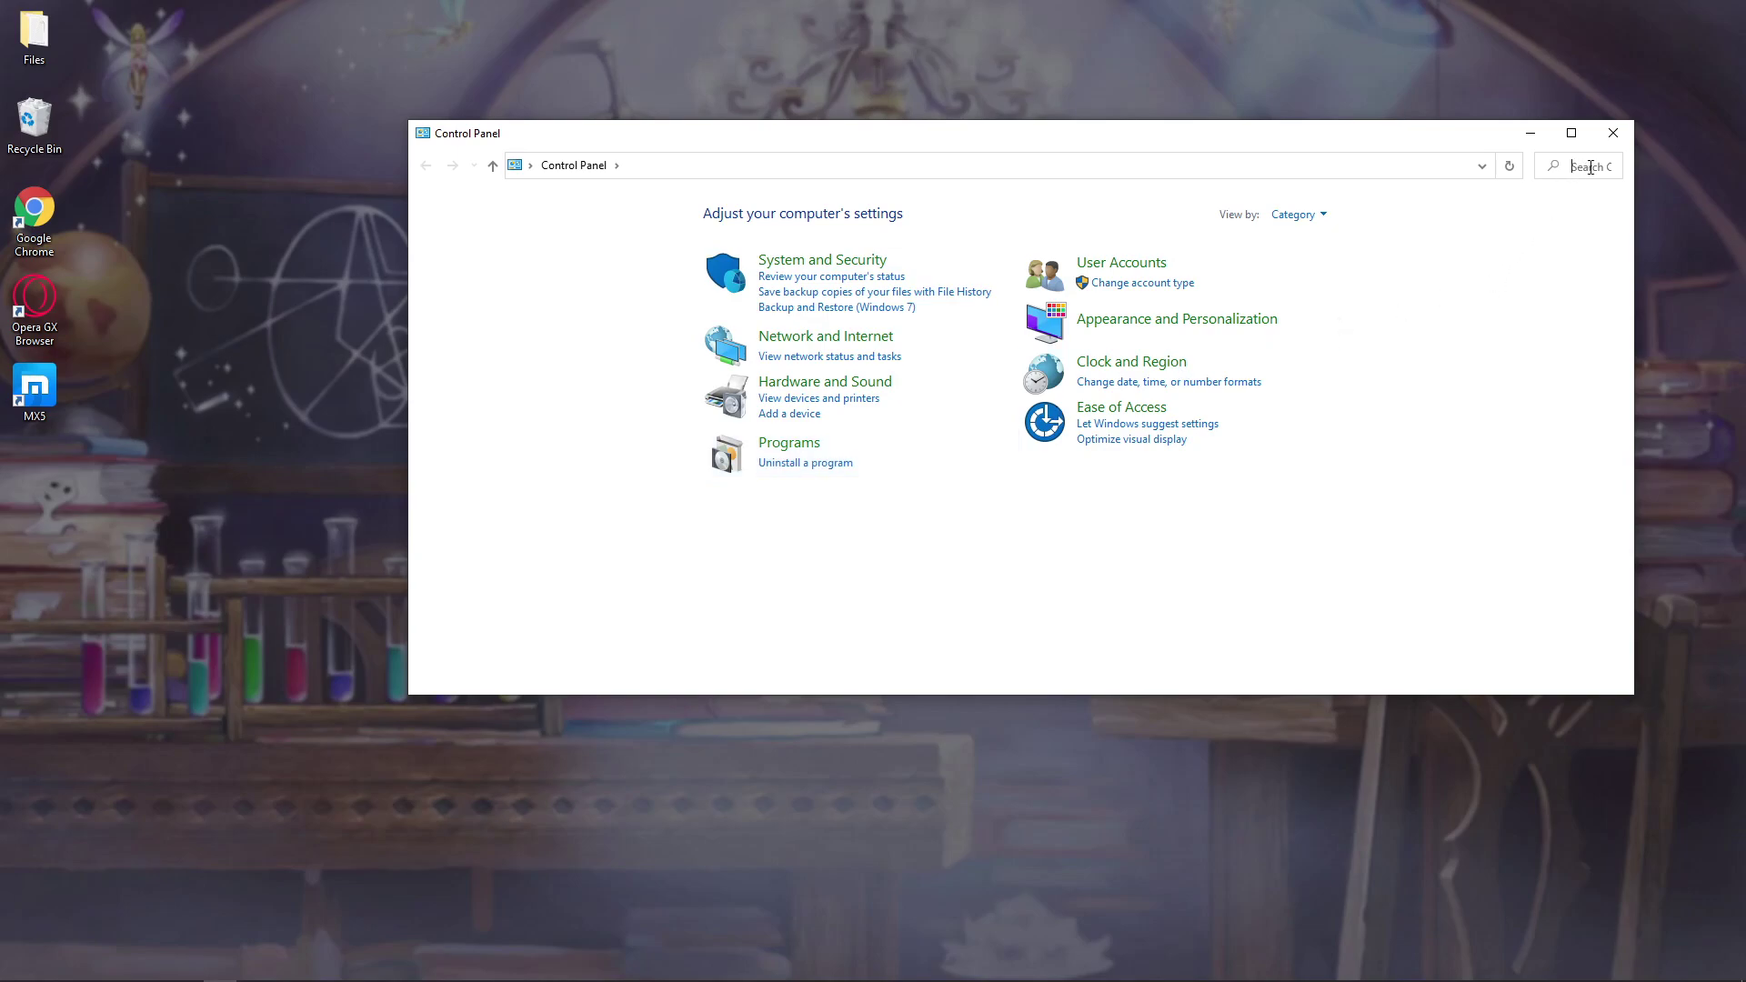
{"action": "type", "text": "uninstall"}
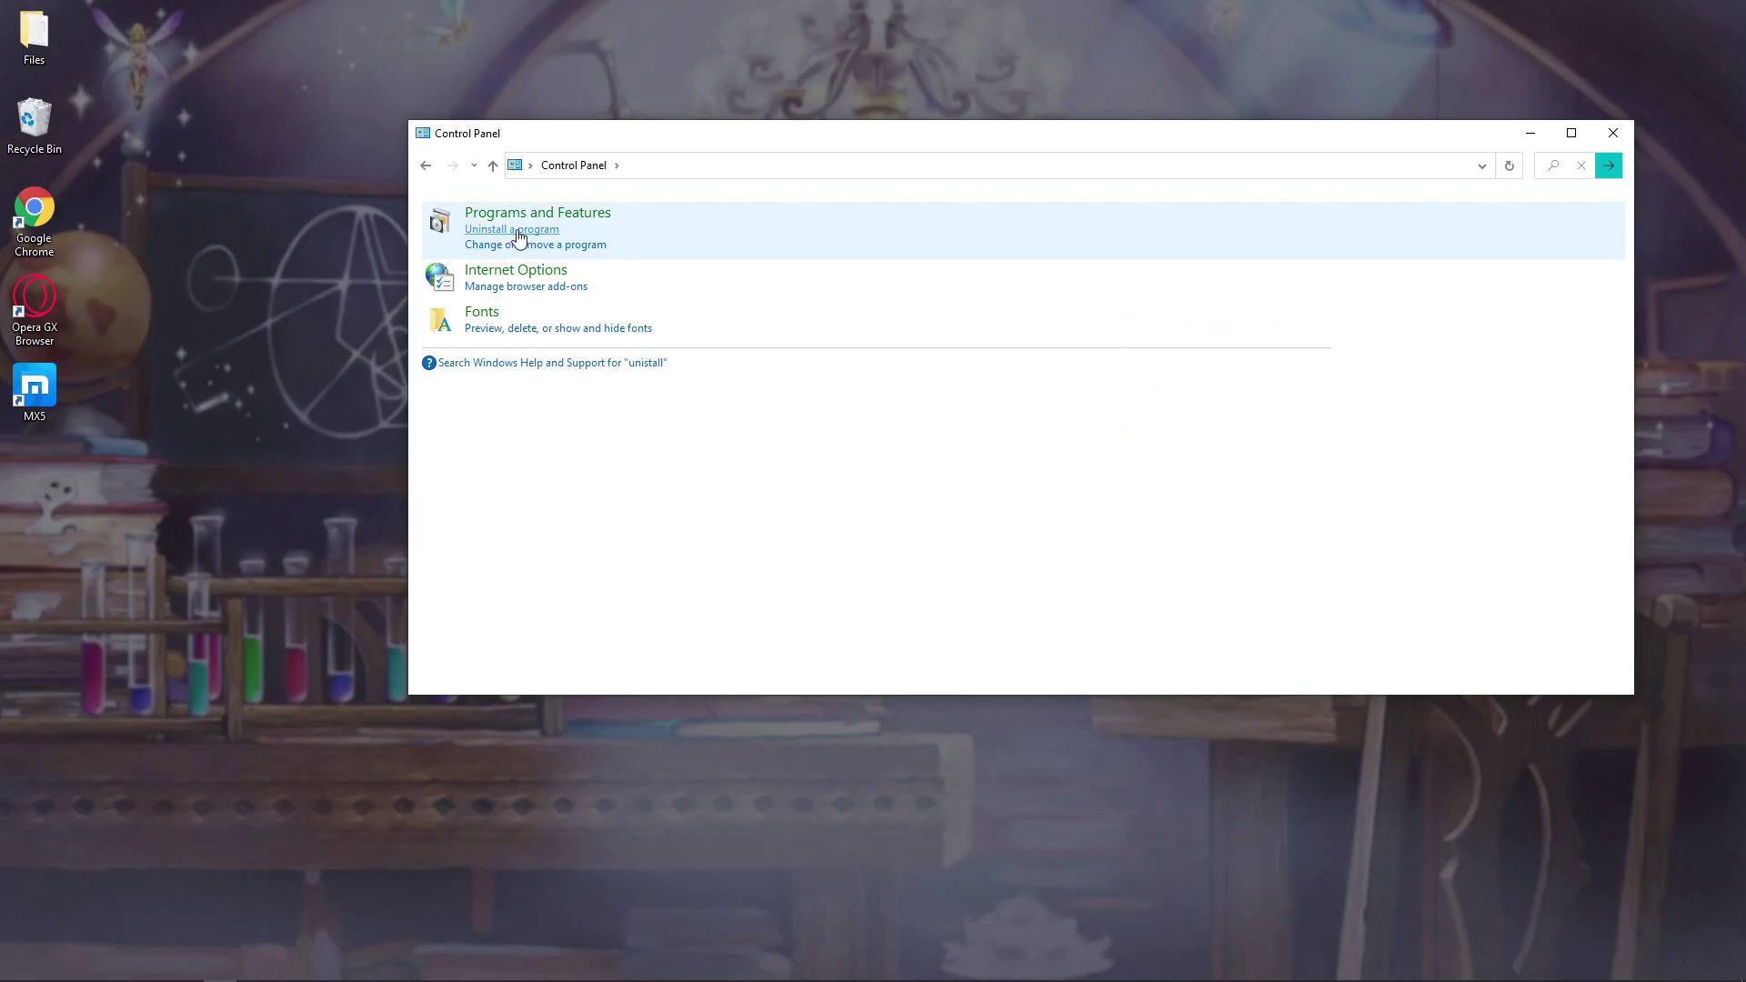
{"action": "left_click", "coordinate": [518, 230]}
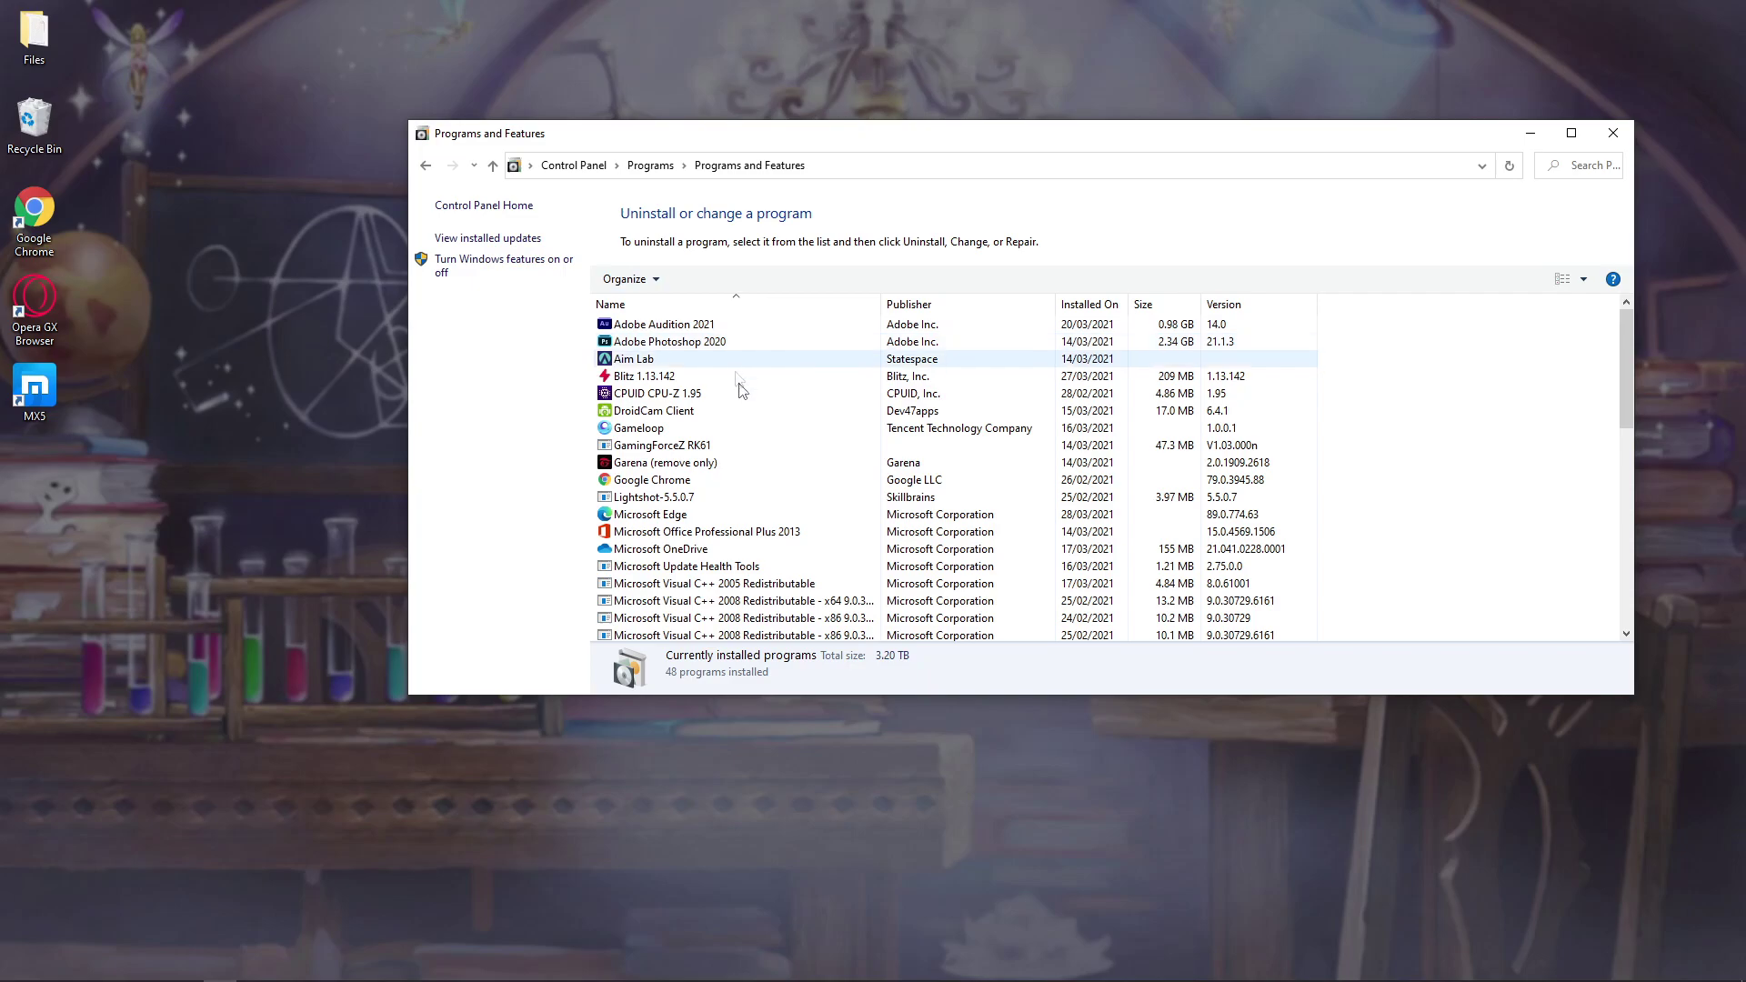
Close the running Chrome window and uninstall Google Chrome 79.0.3945.88.
{"action": "left_click", "coordinate": [735, 489]}
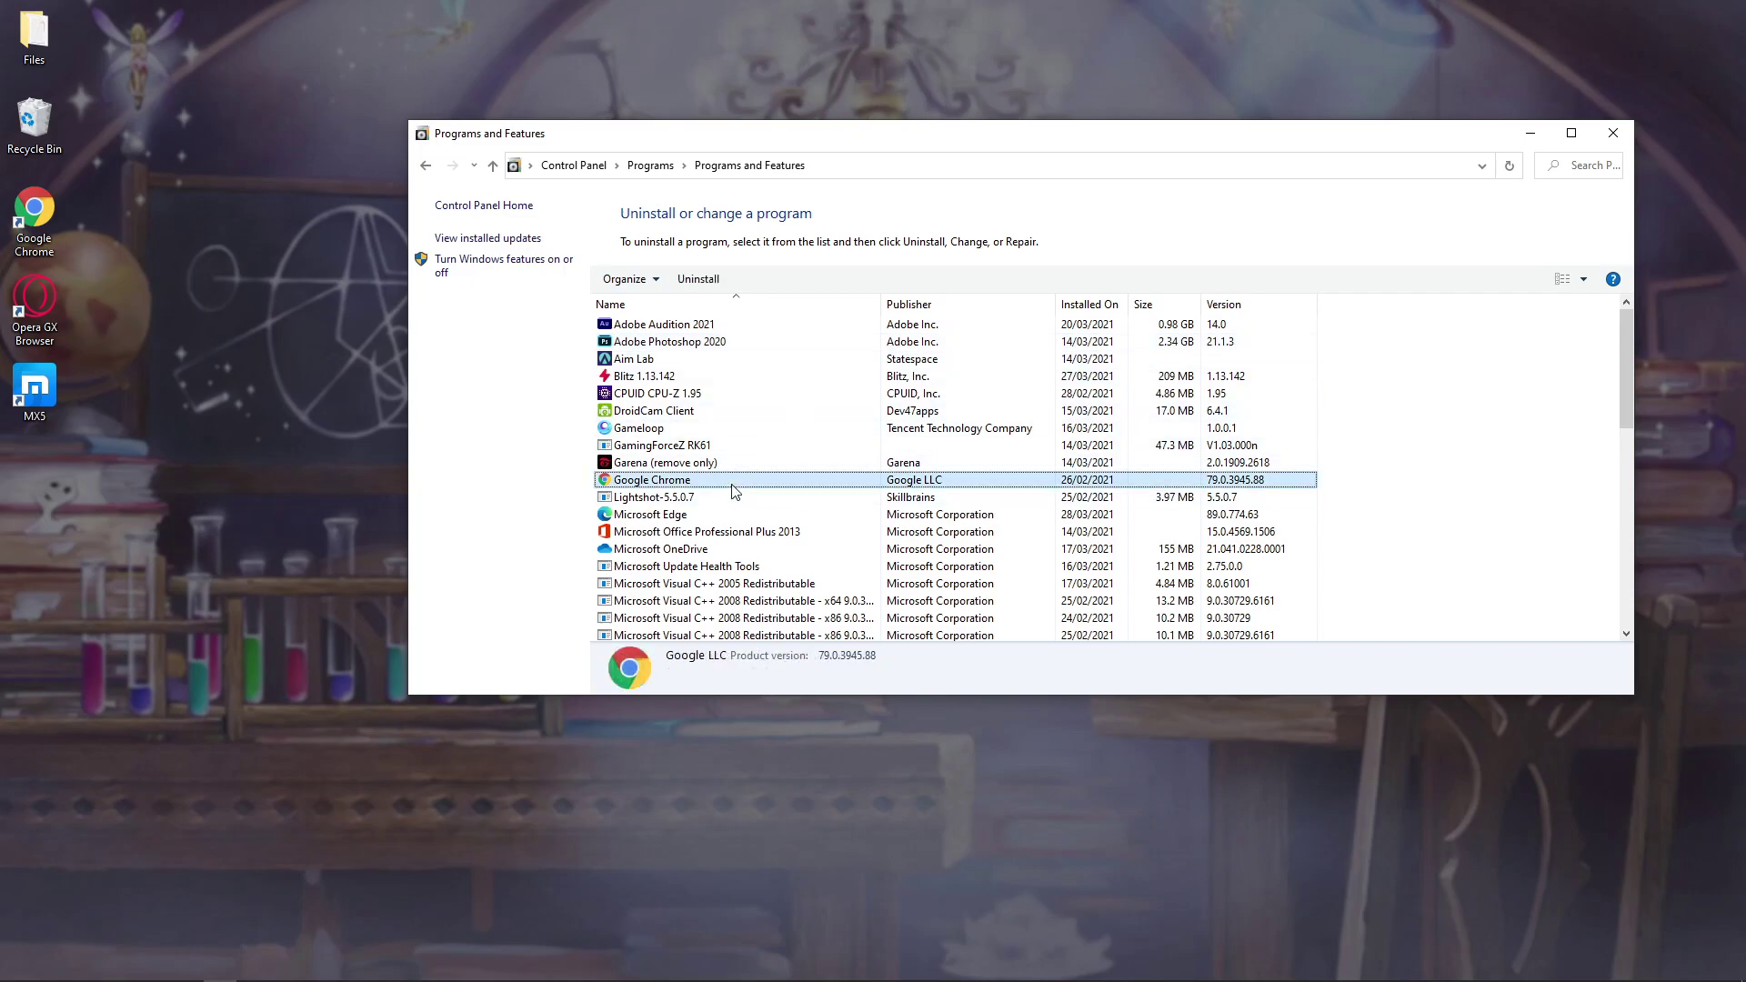
{"action": "left_click", "coordinate": [189, 968]}
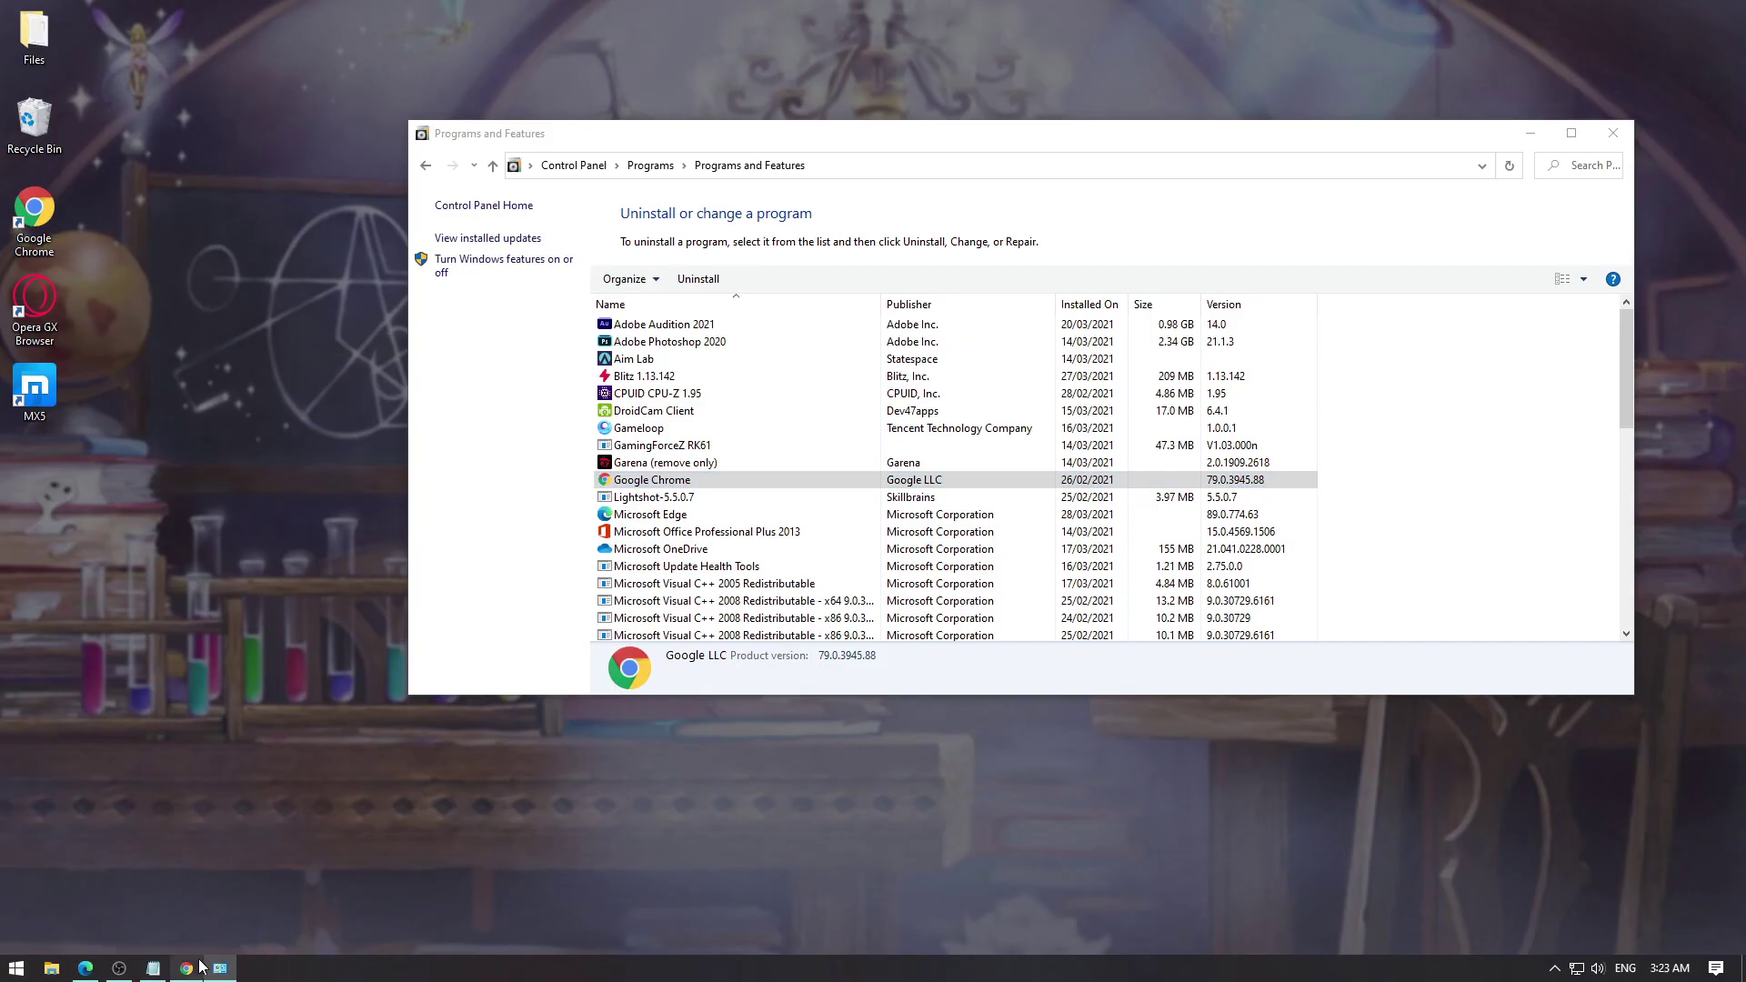
{"action": "left_click", "coordinate": [1725, 11]}
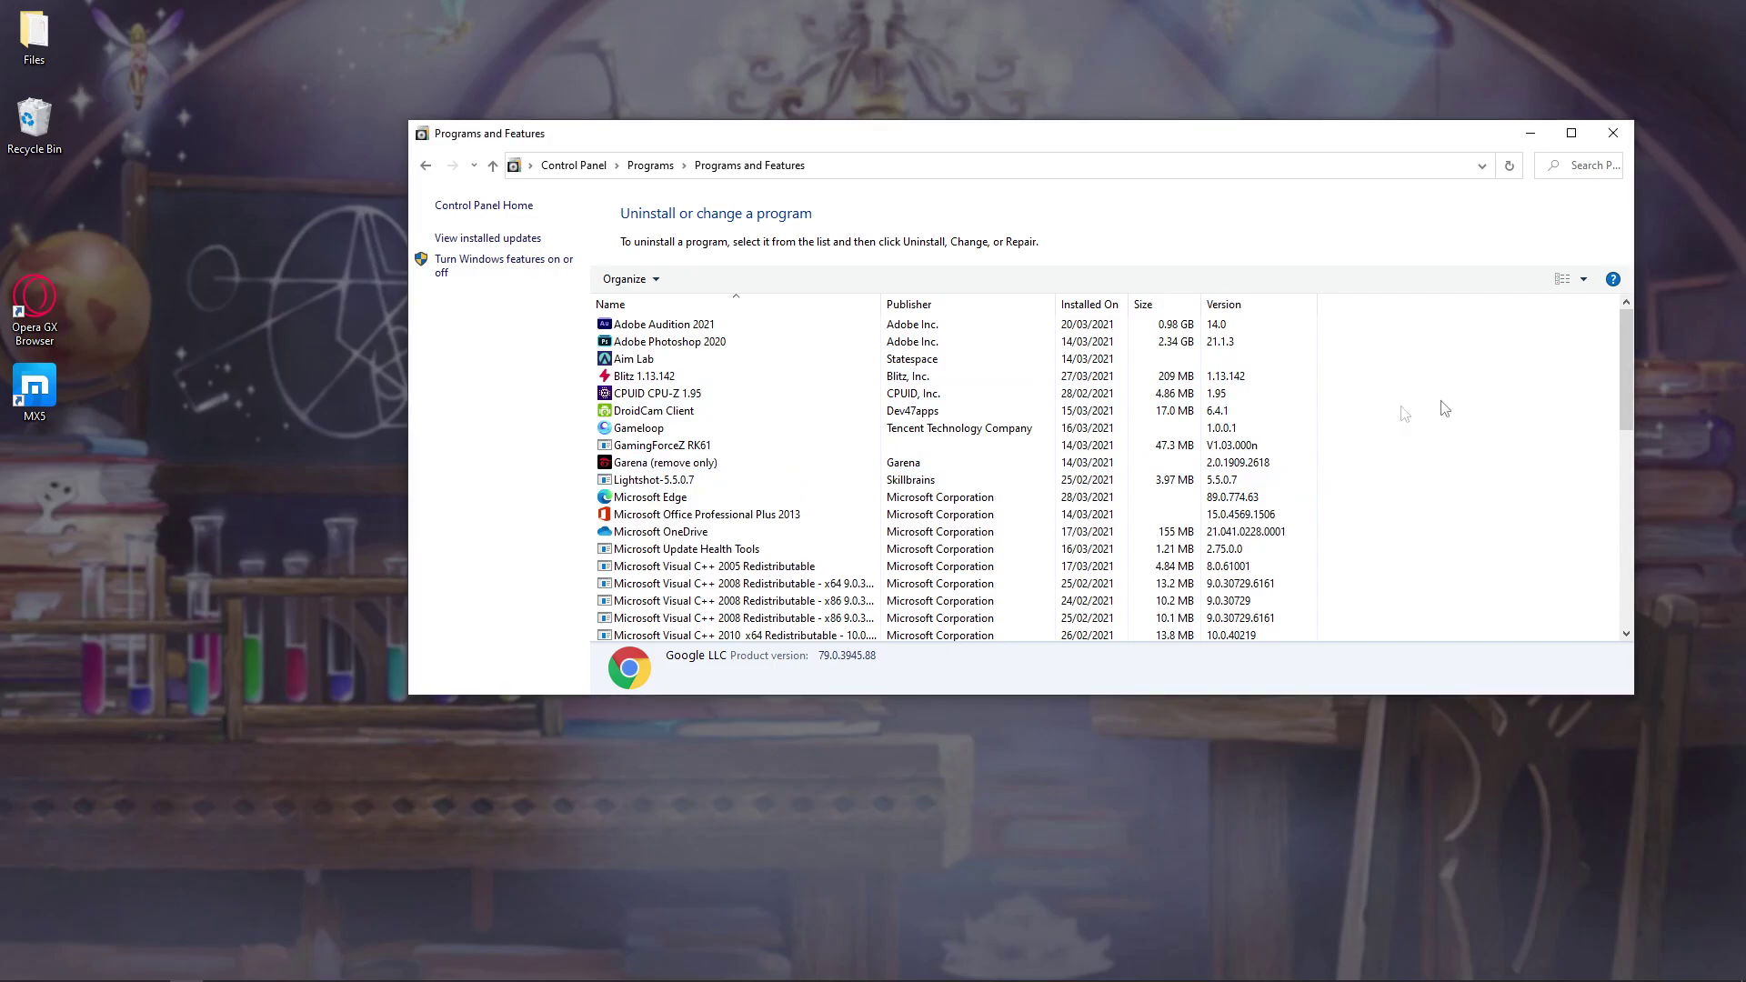
{"action": "left_click", "coordinate": [1530, 133]}
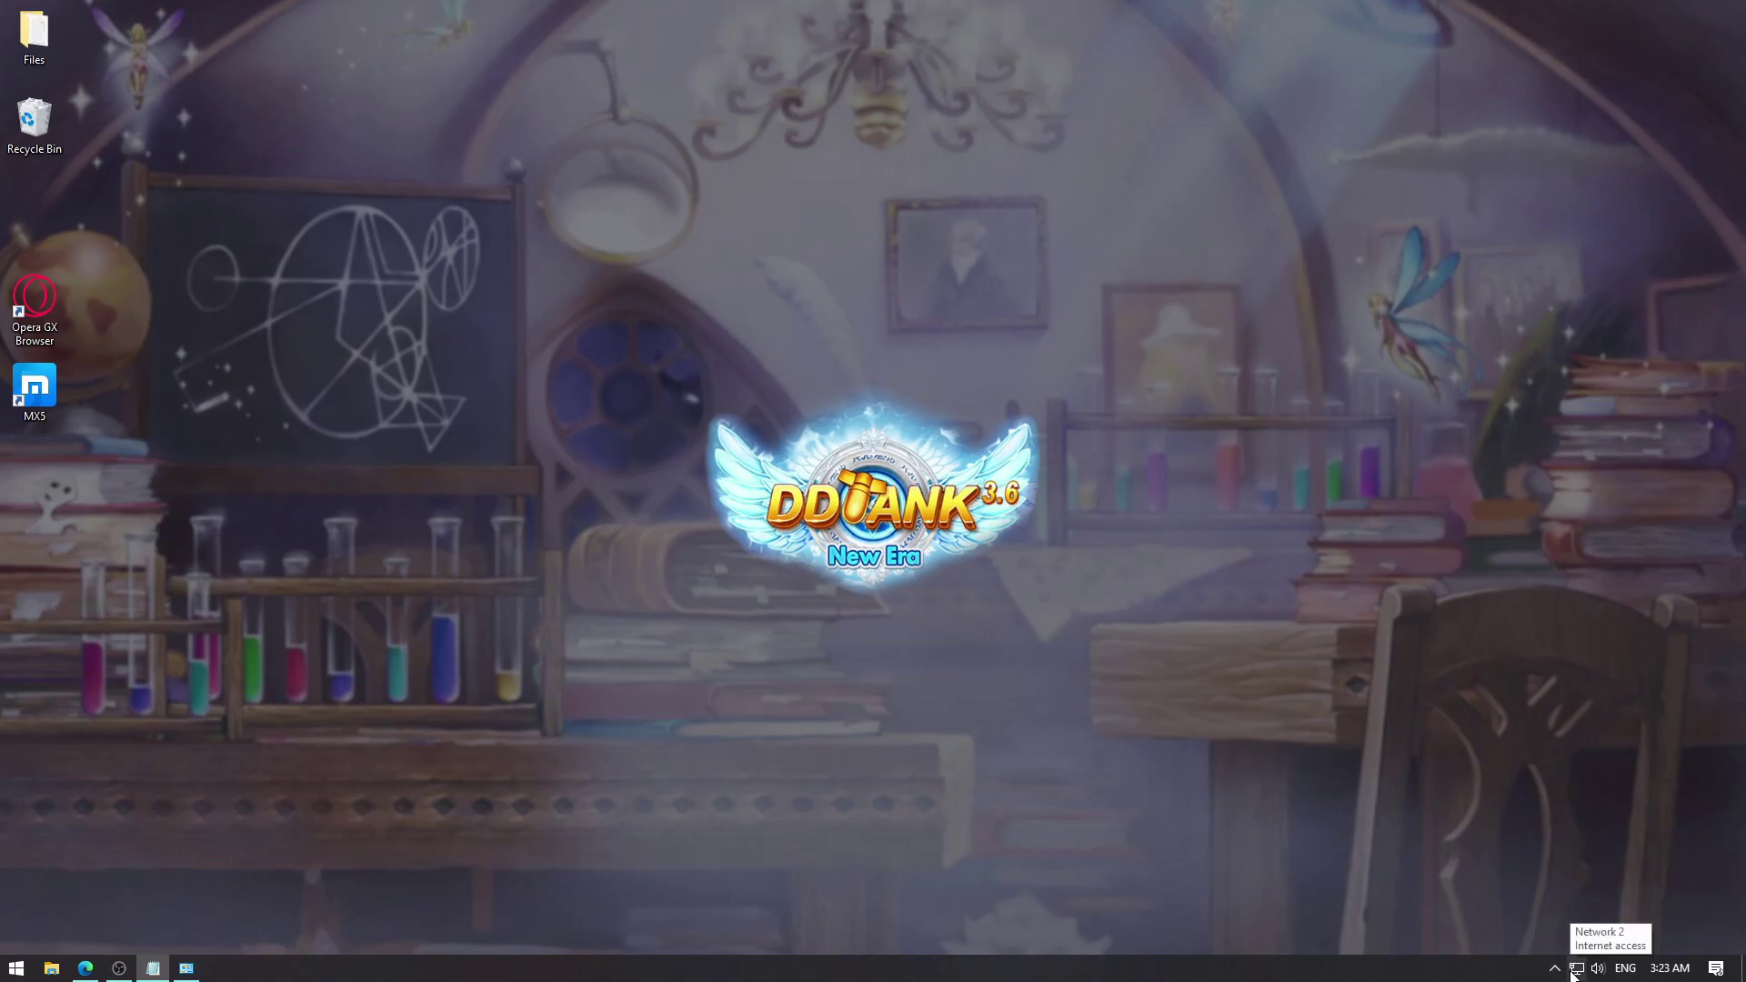
Open the Ethernet page of Network & Internet settings from the tray network icon.
{"action": "right_click", "coordinate": [1575, 972]}
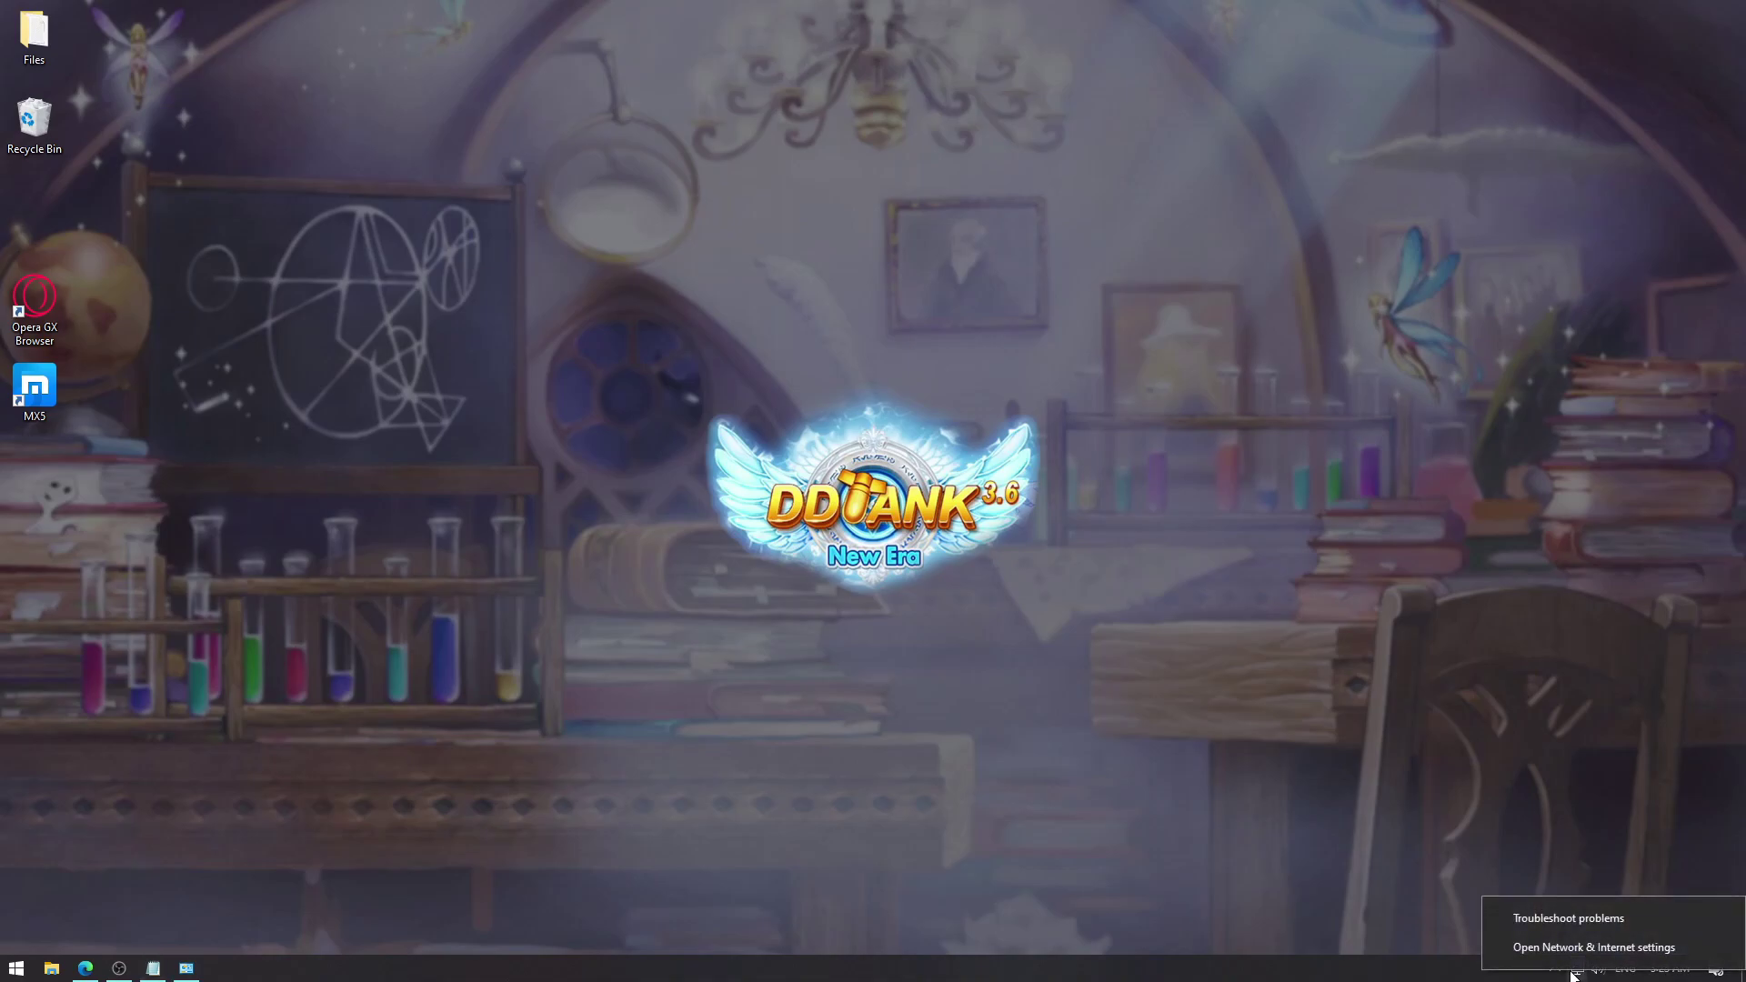
{"action": "left_click", "coordinate": [1454, 922]}
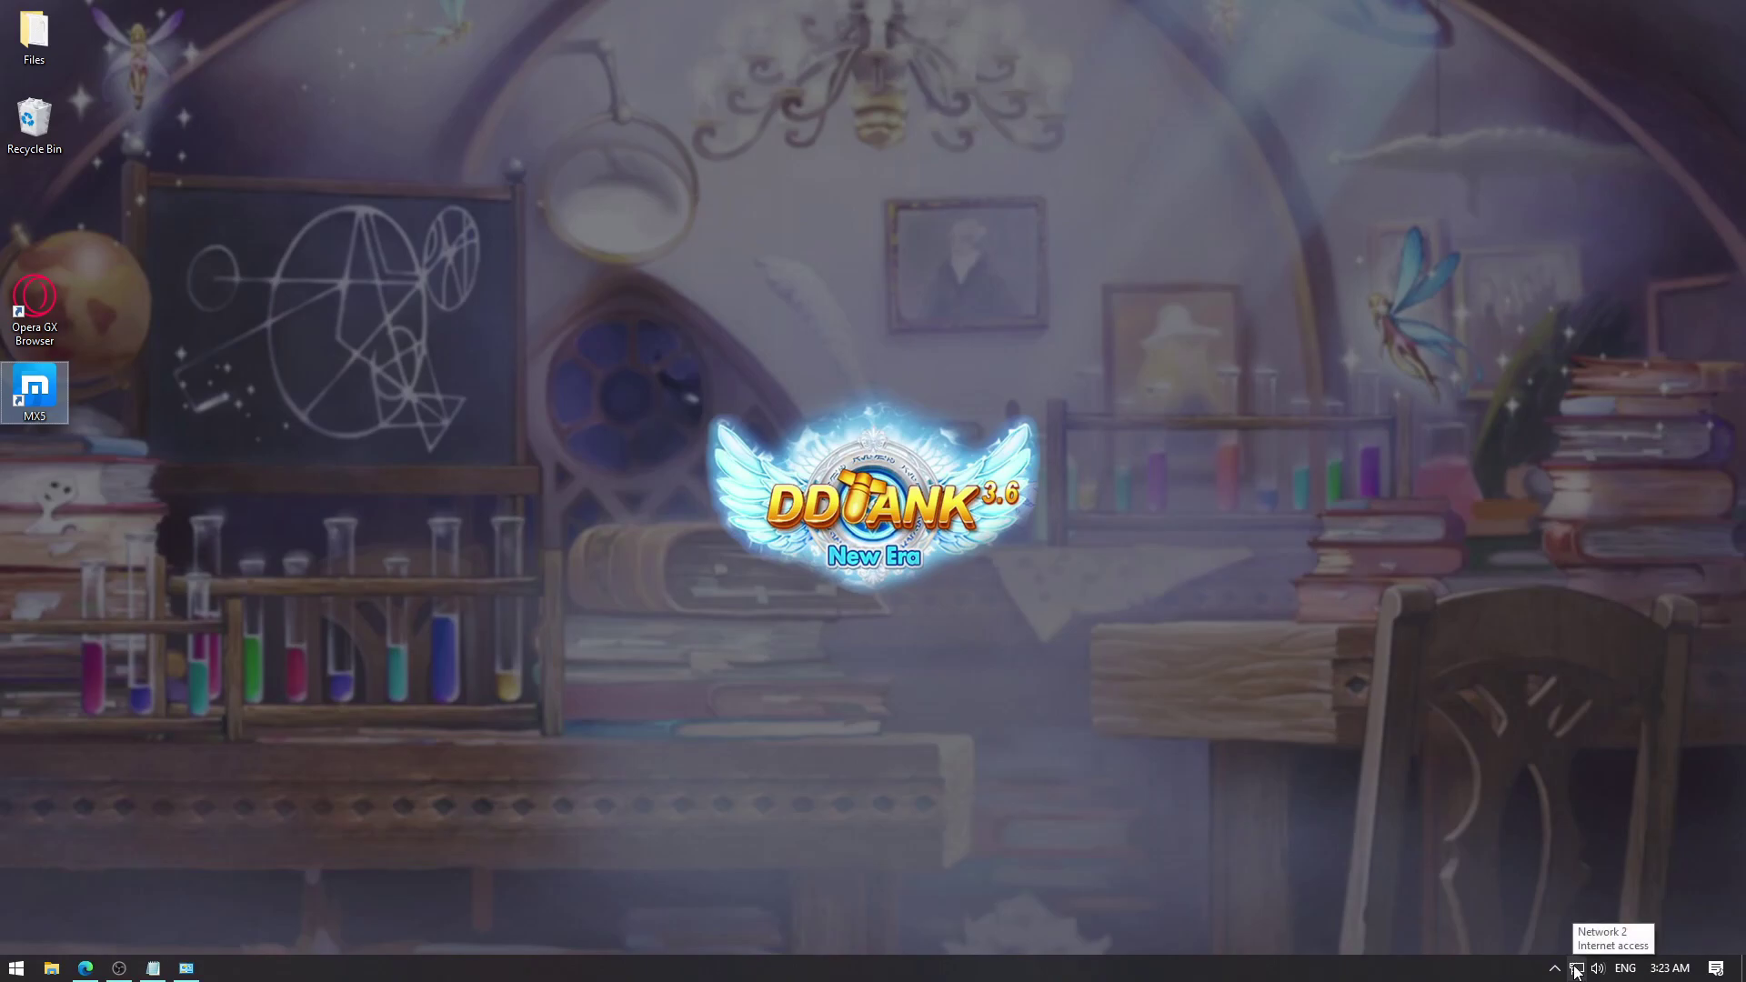
{"action": "right_click", "coordinate": [1576, 972]}
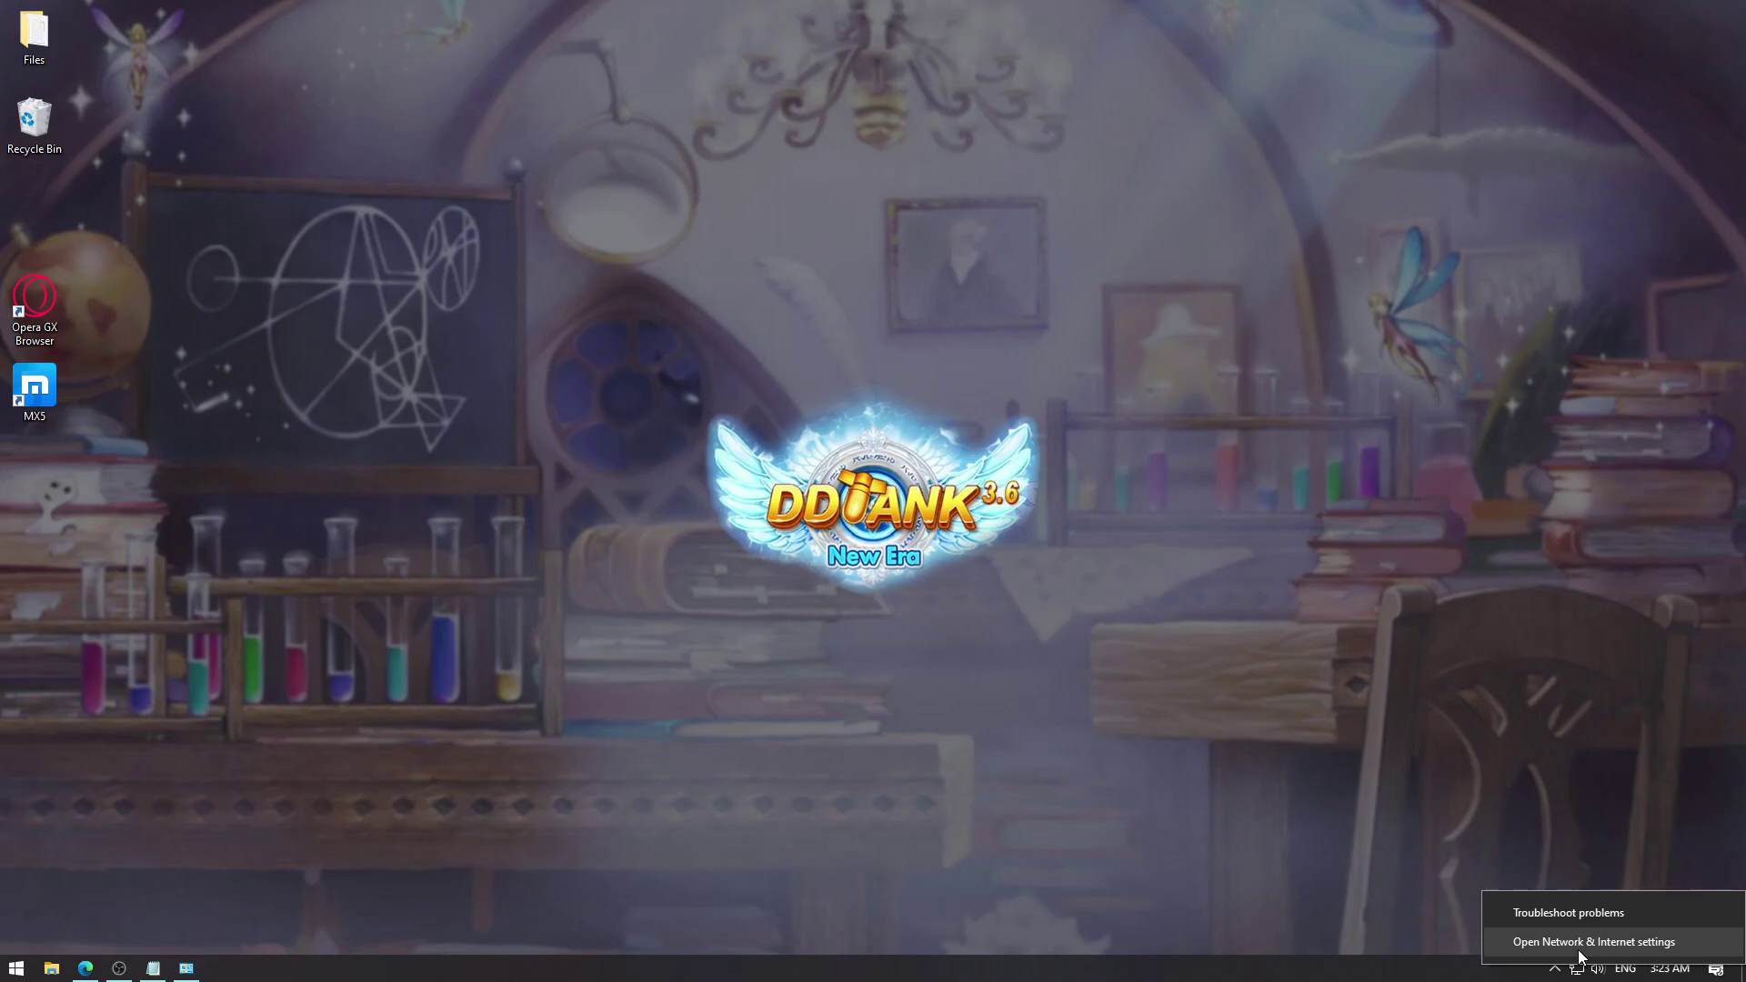
{"action": "left_click", "coordinate": [1584, 942]}
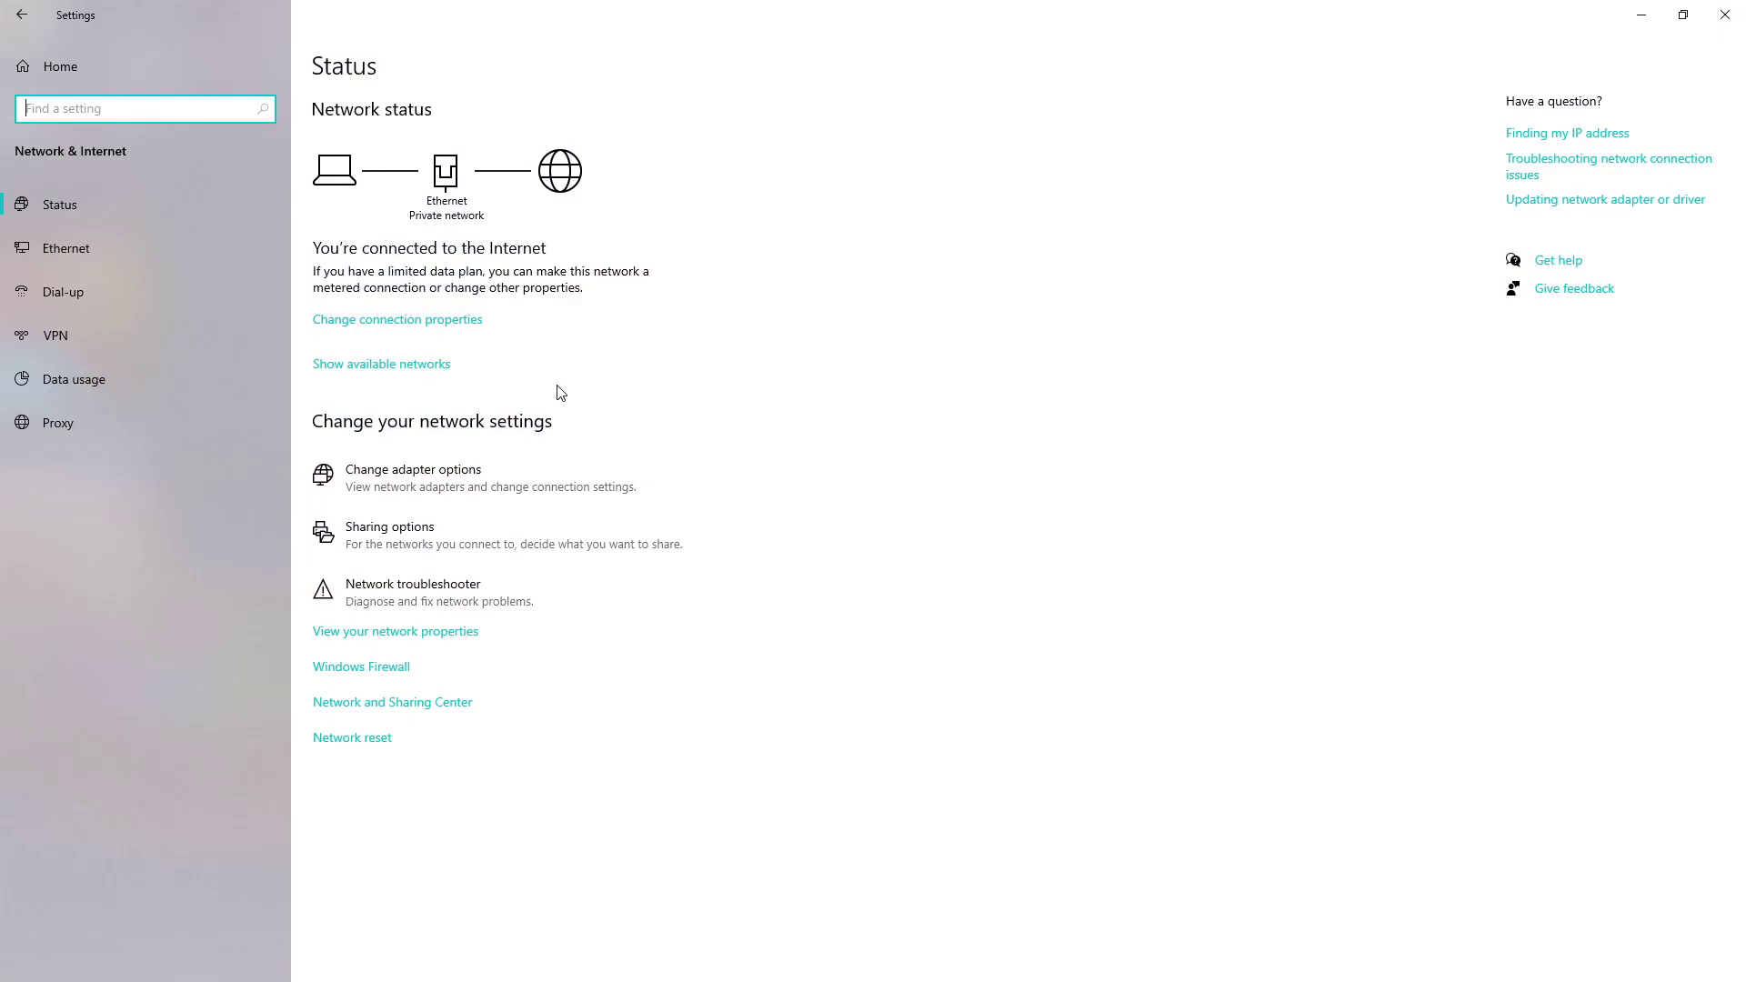
{"action": "left_click", "coordinate": [62, 250]}
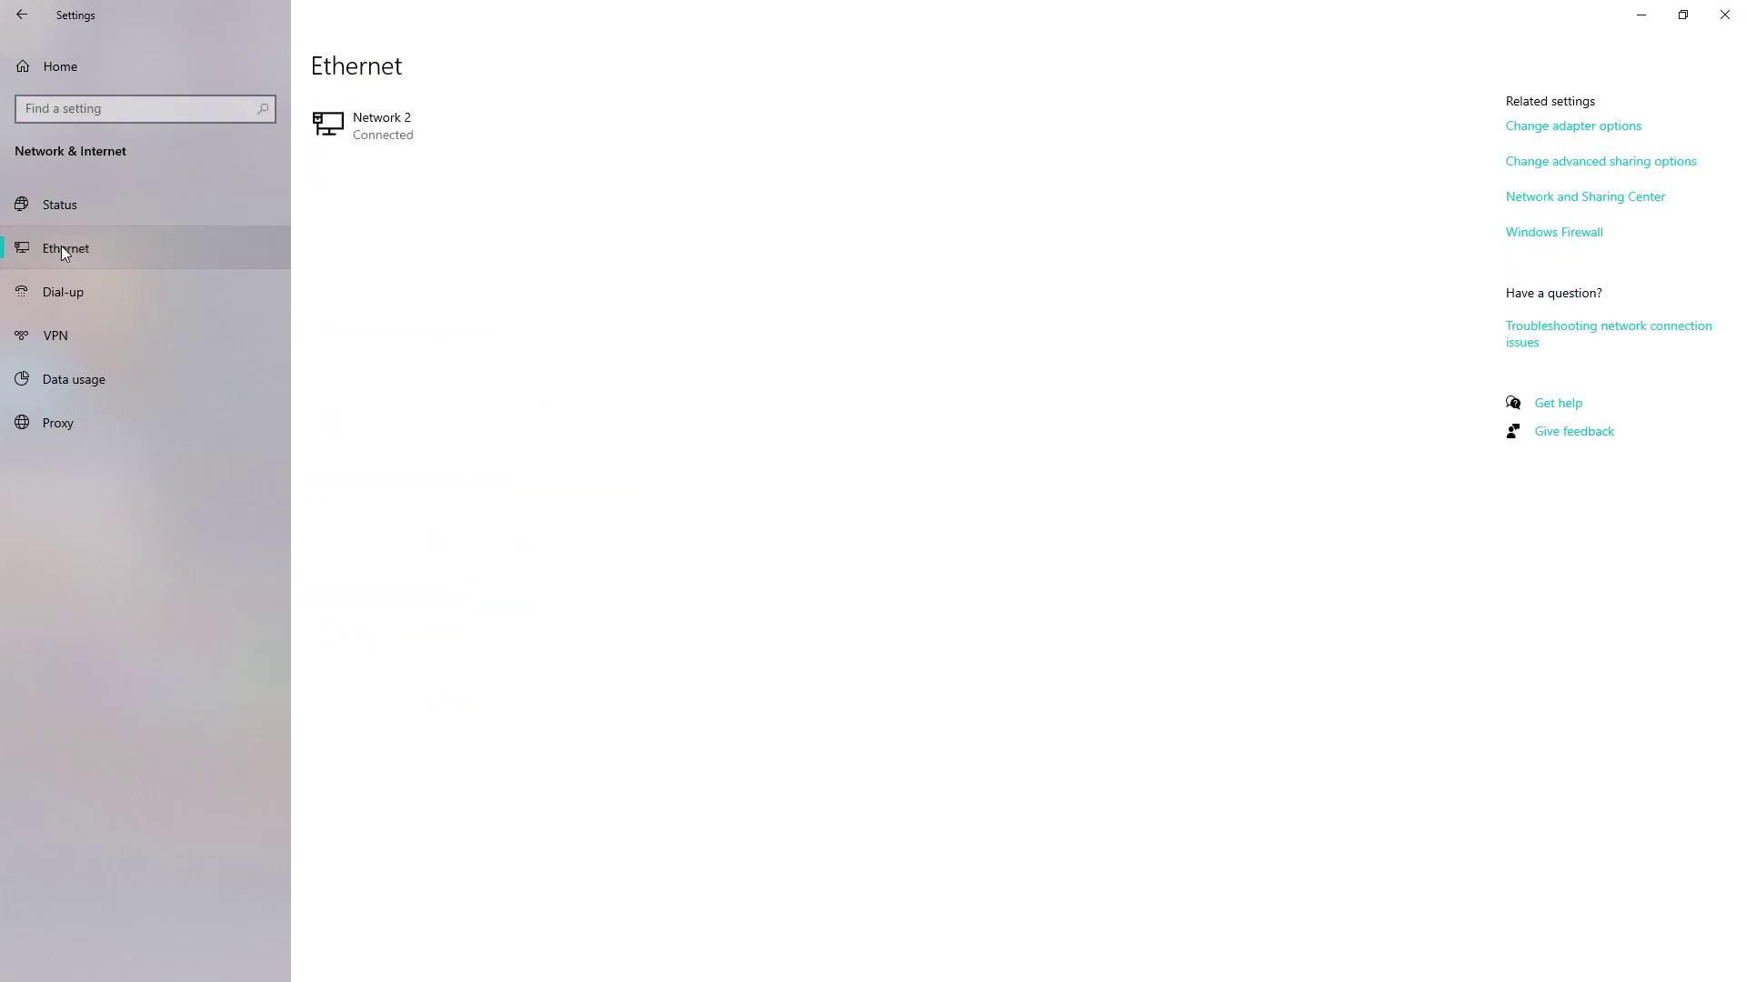
Disable the Ethernet network adapter in adapter options and hide the windows.
{"action": "left_click", "coordinate": [1526, 127]}
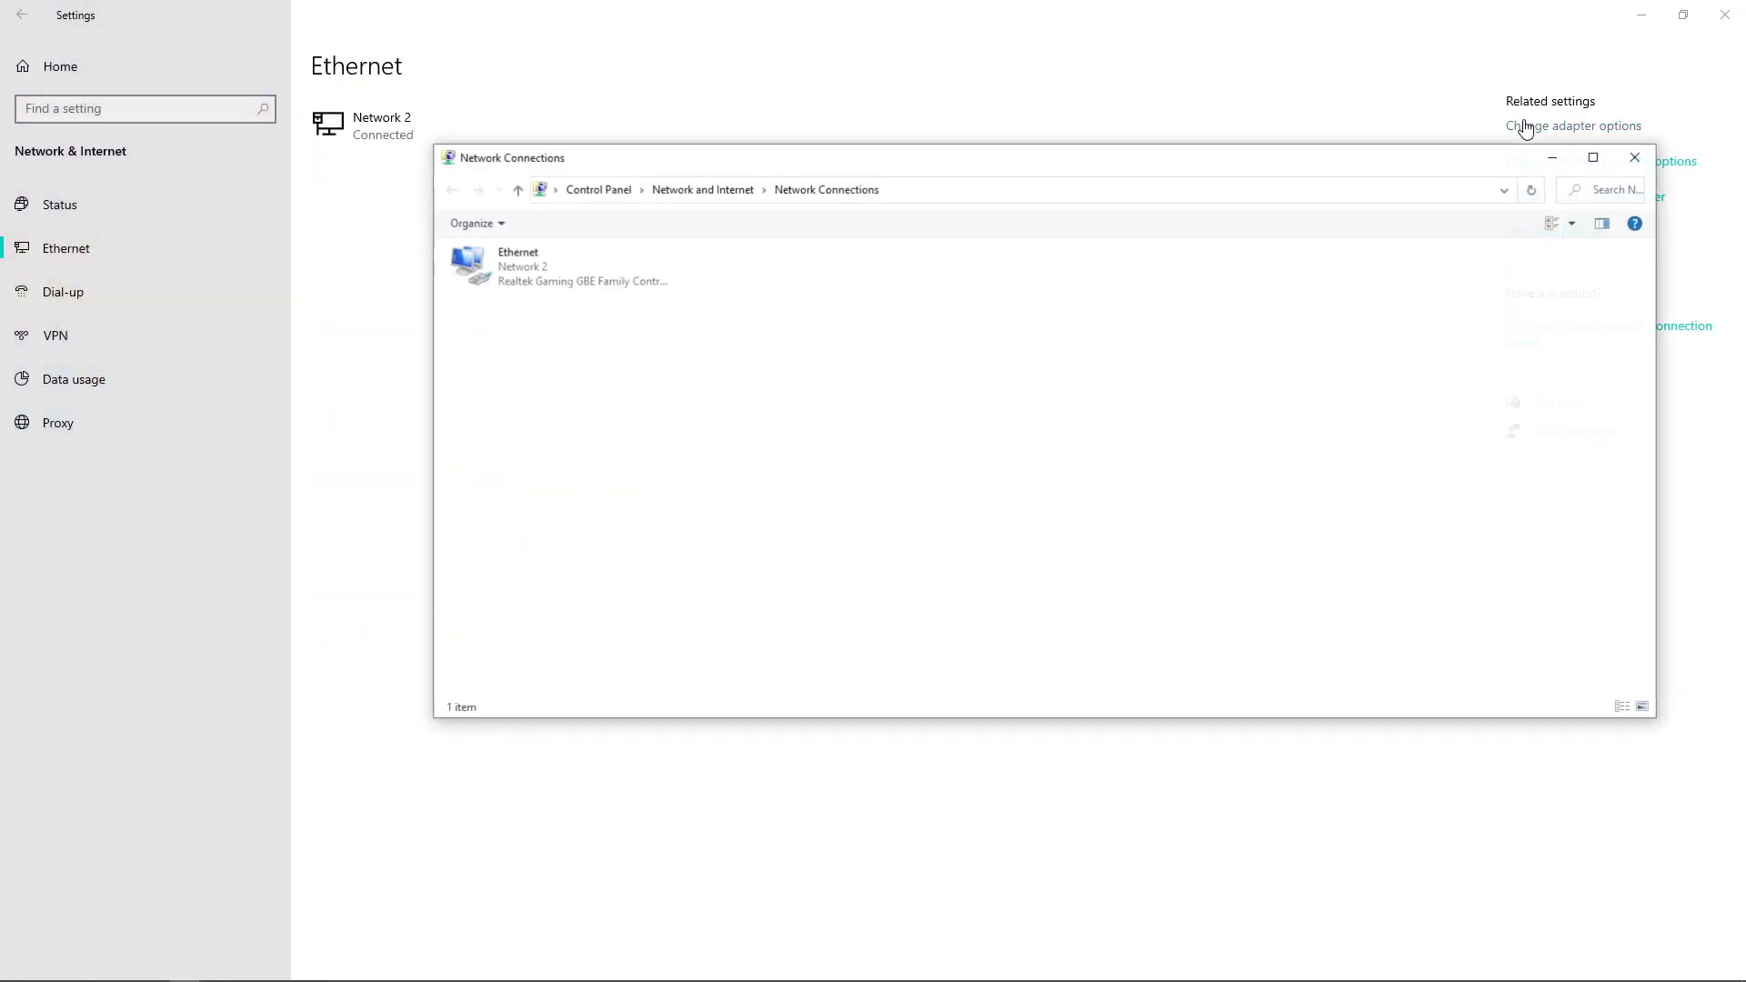
{"action": "left_click", "coordinate": [501, 273]}
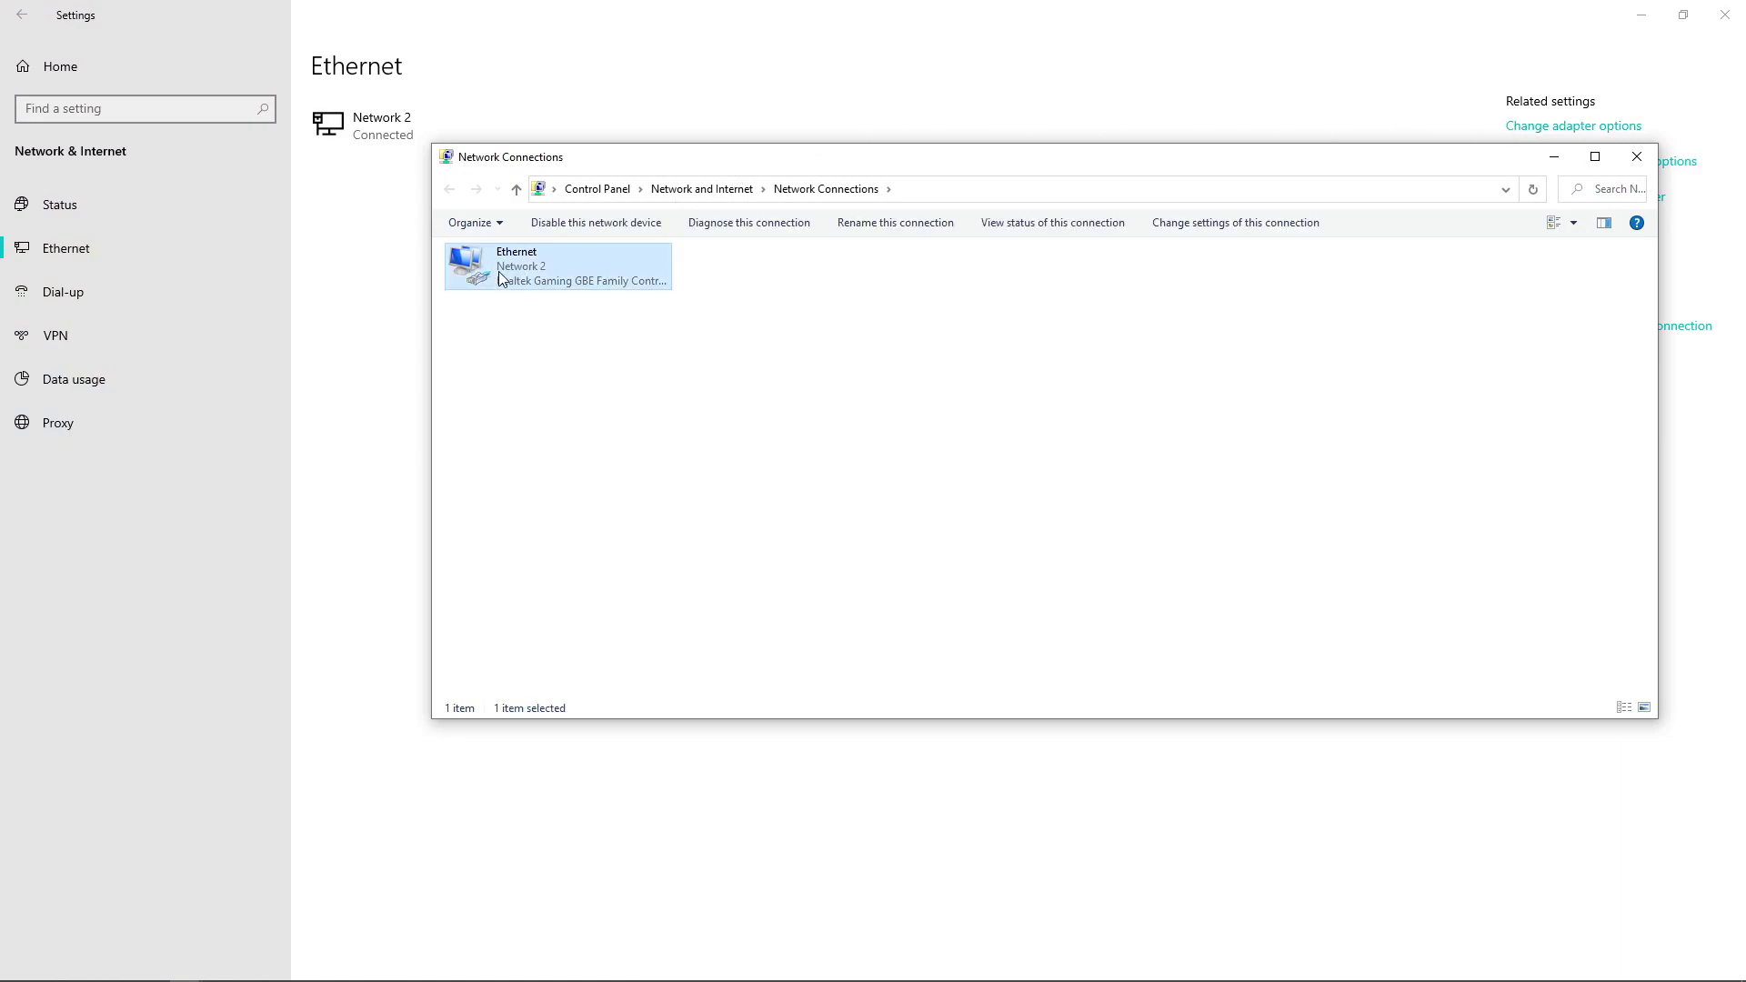
{"action": "left_click", "coordinate": [600, 227]}
{"action": "left_click", "coordinate": [670, 312]}
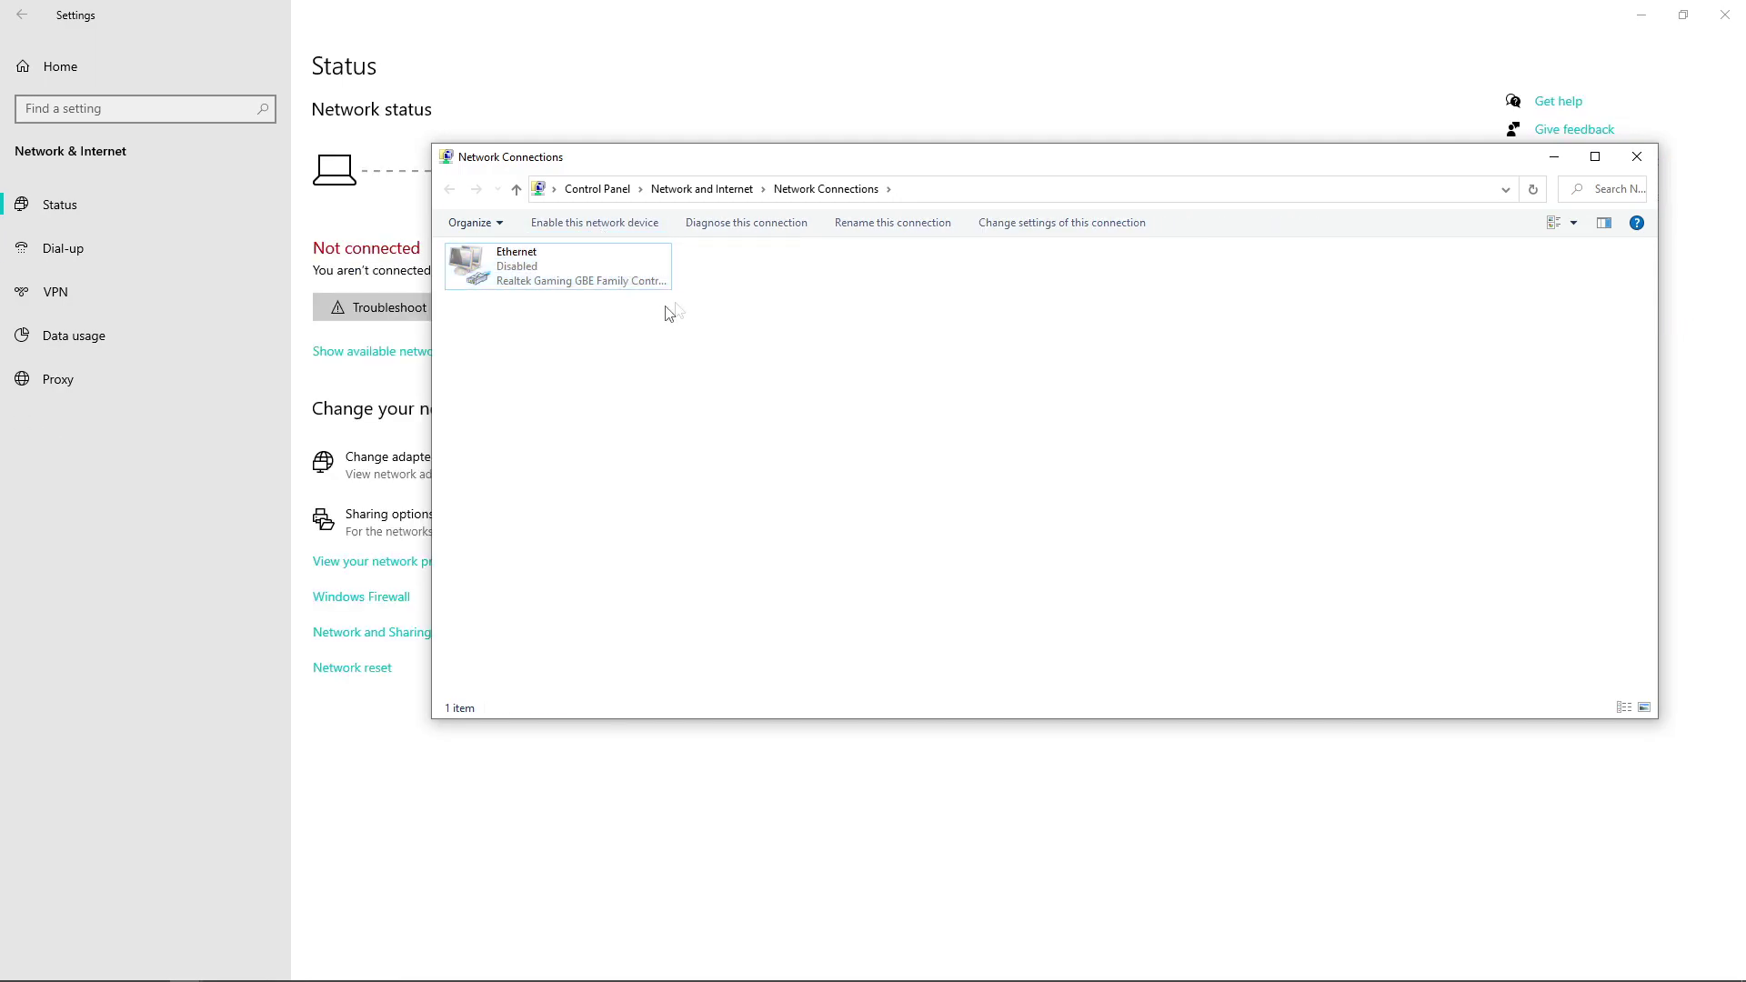
{"action": "left_click", "coordinate": [1554, 156]}
{"action": "mouse_move", "coordinate": [1439, 975]}
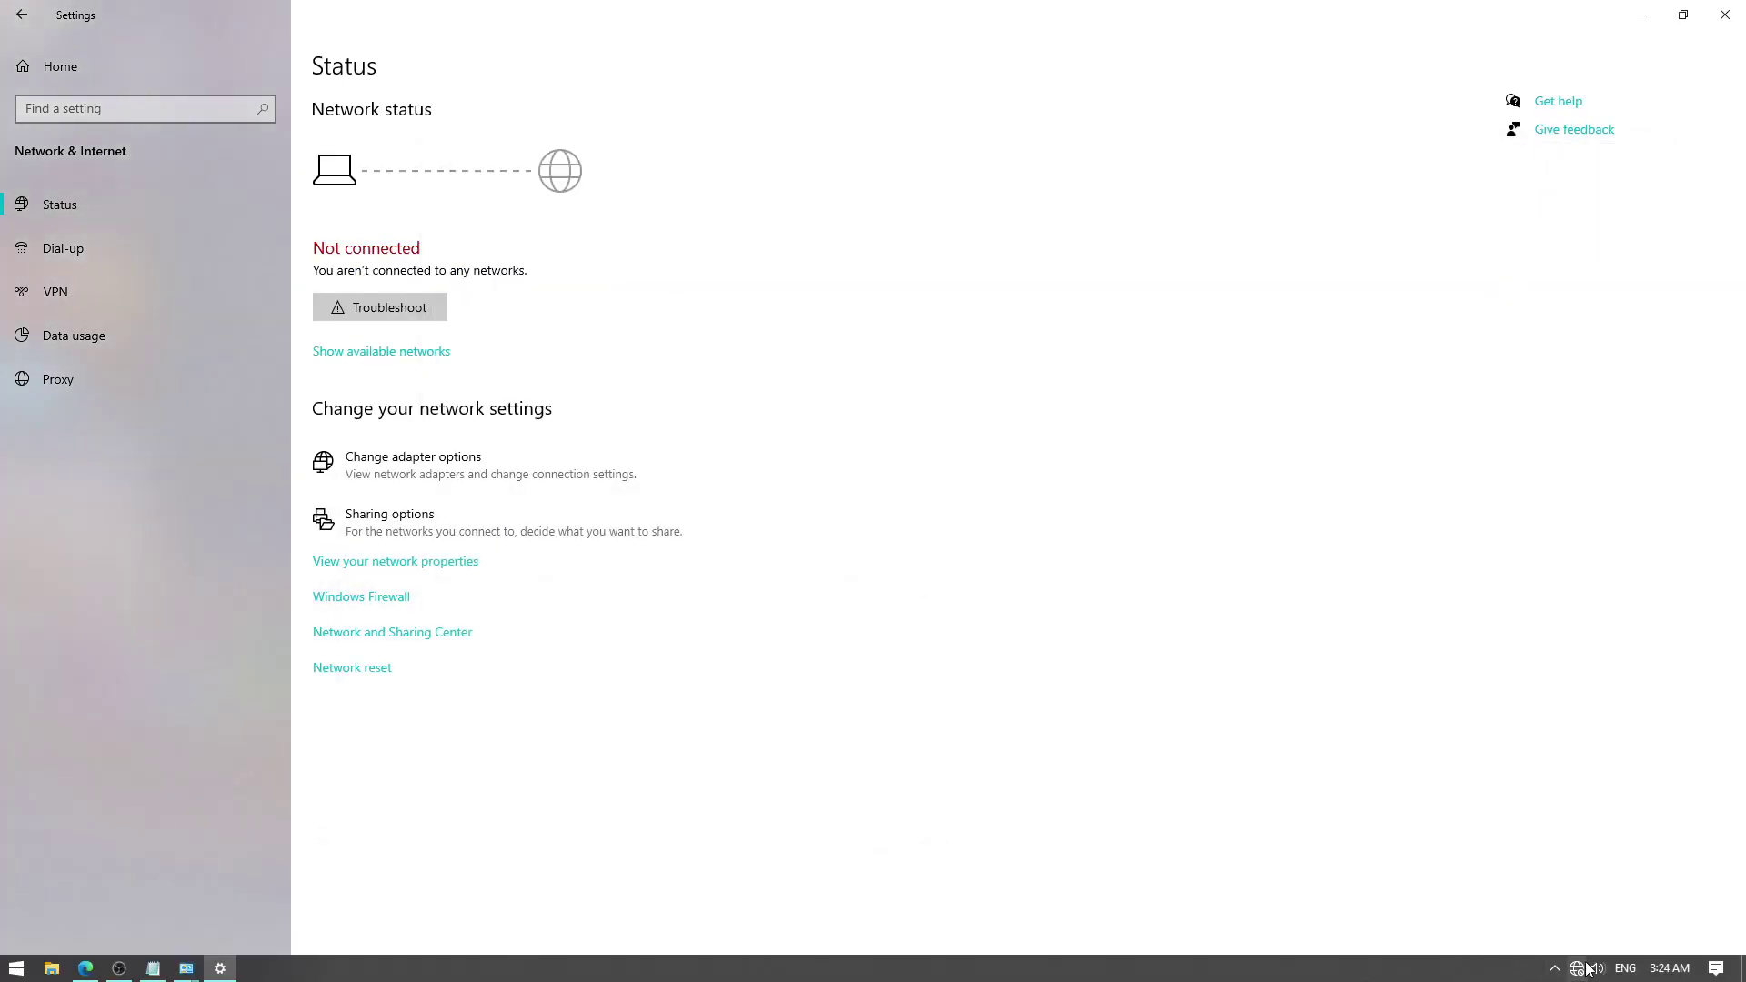
Run the ChromeStandaloneSetup64 installer from Downloads, letting it past the SmartScreen warning.
{"action": "left_click", "coordinate": [1641, 15]}
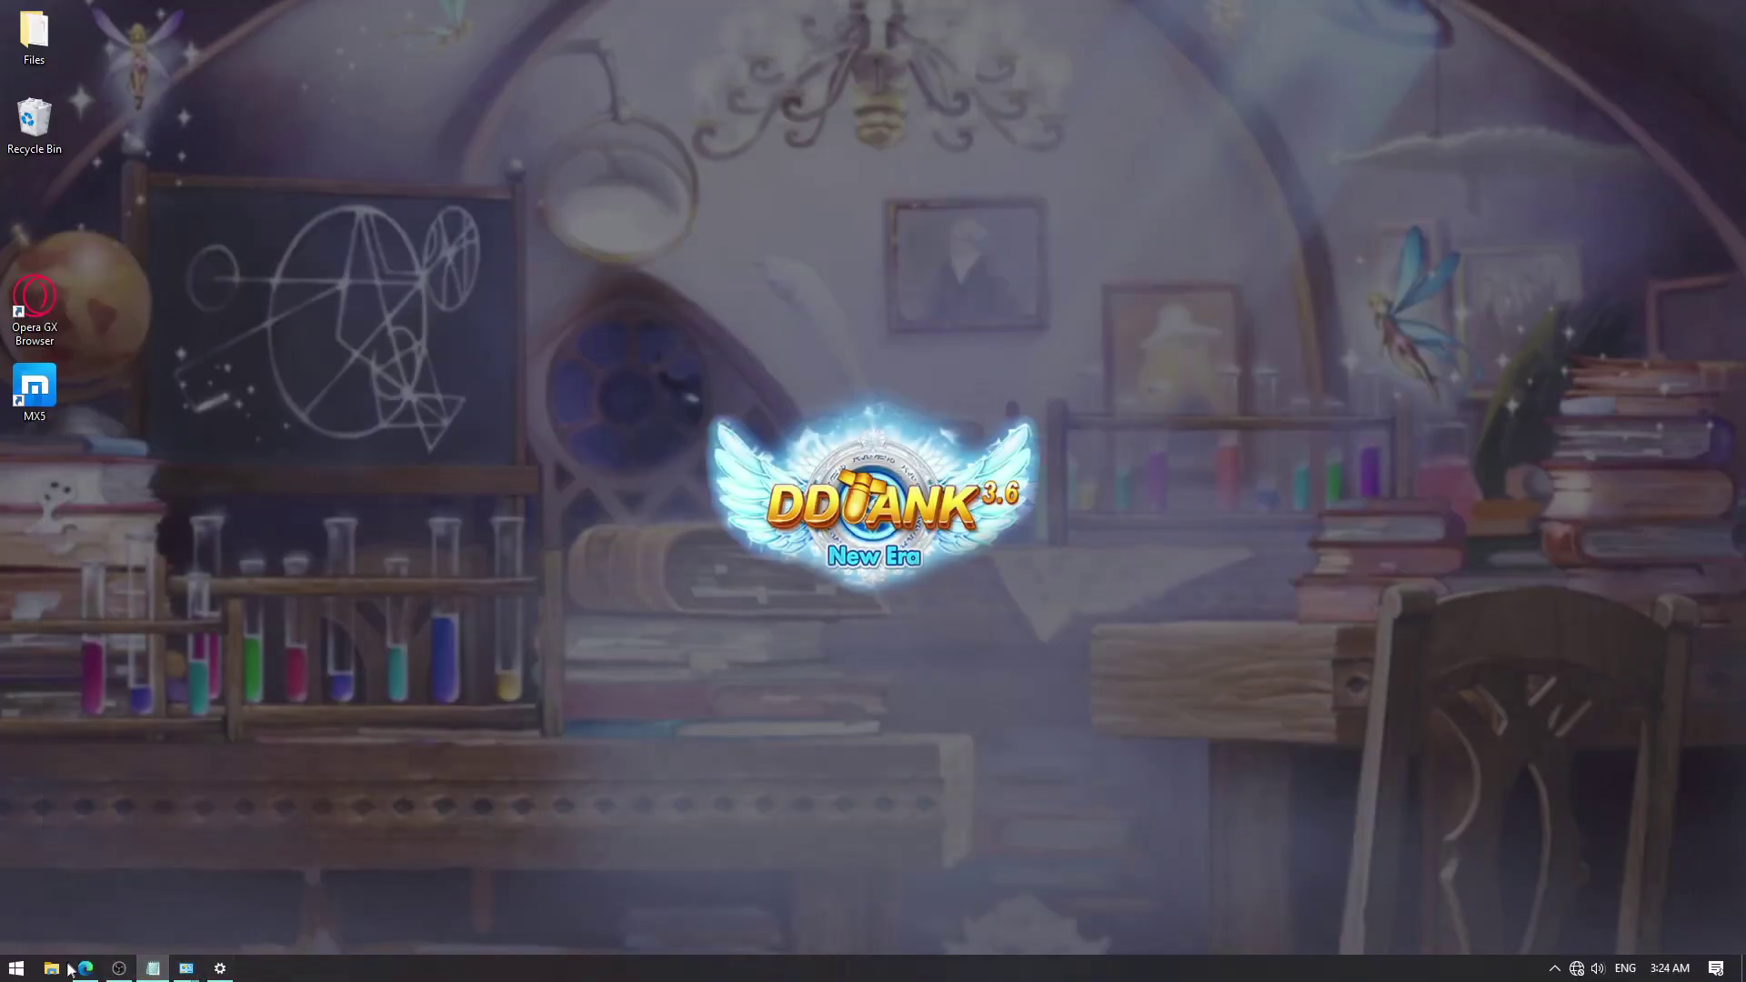
{"action": "left_click", "coordinate": [51, 975]}
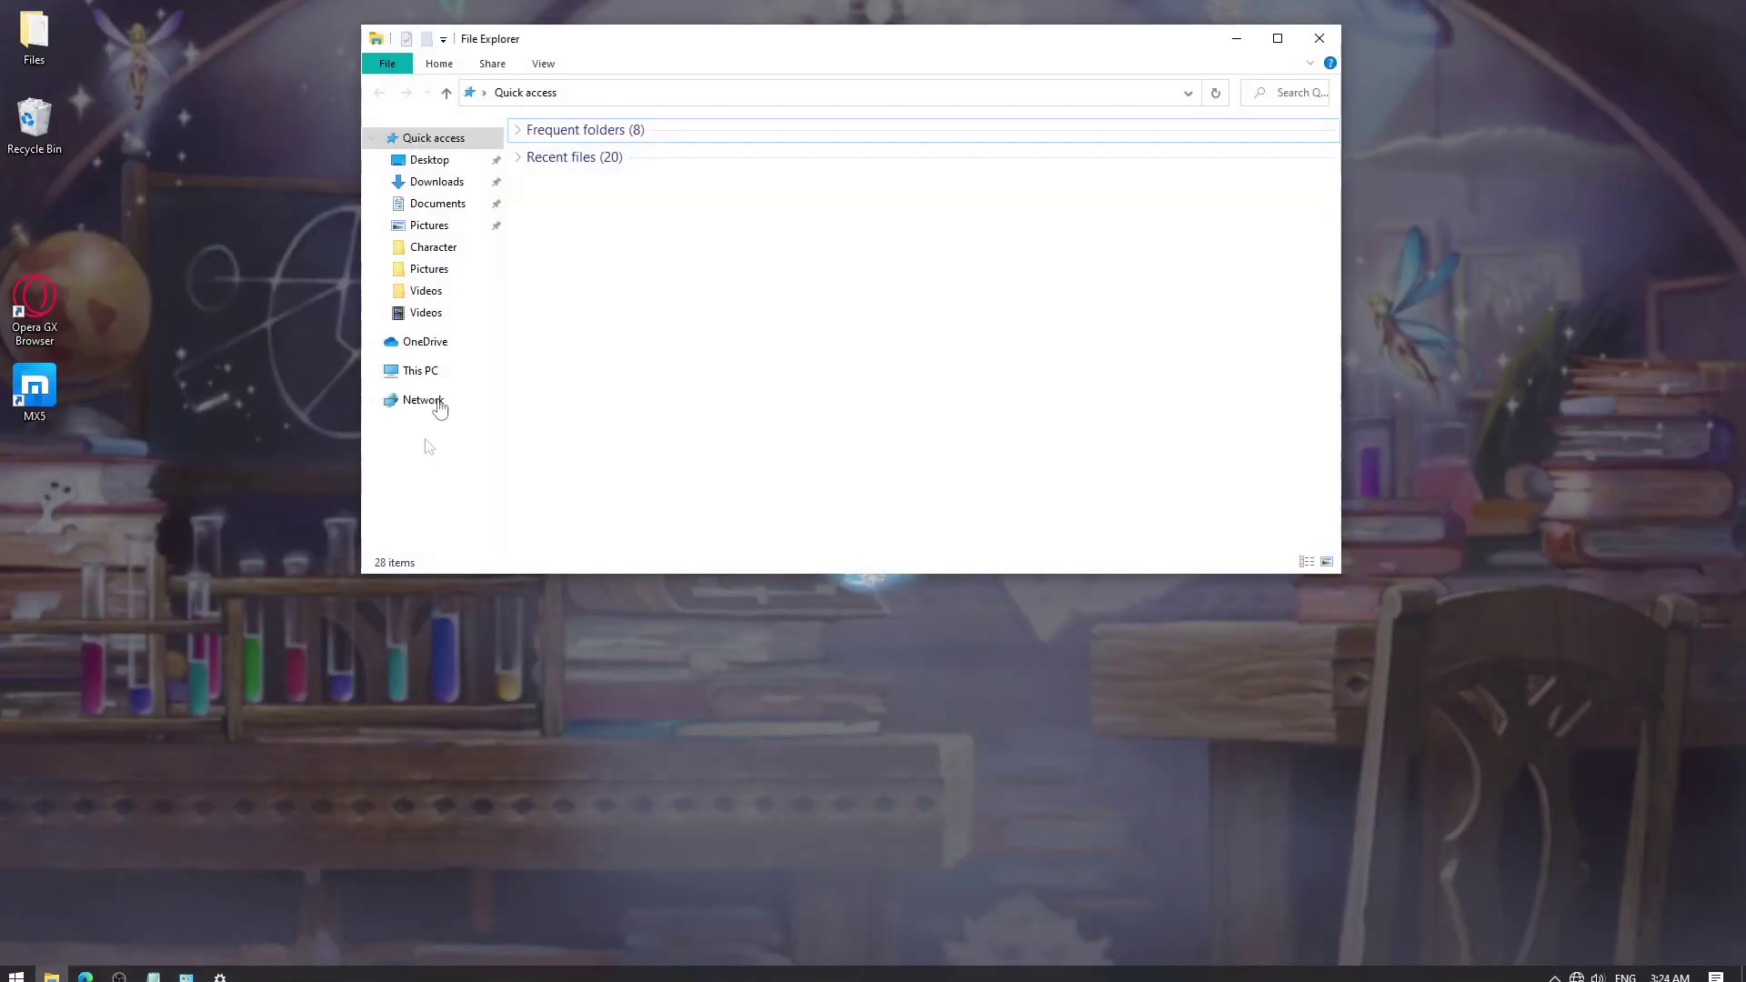
{"action": "left_click", "coordinate": [447, 182]}
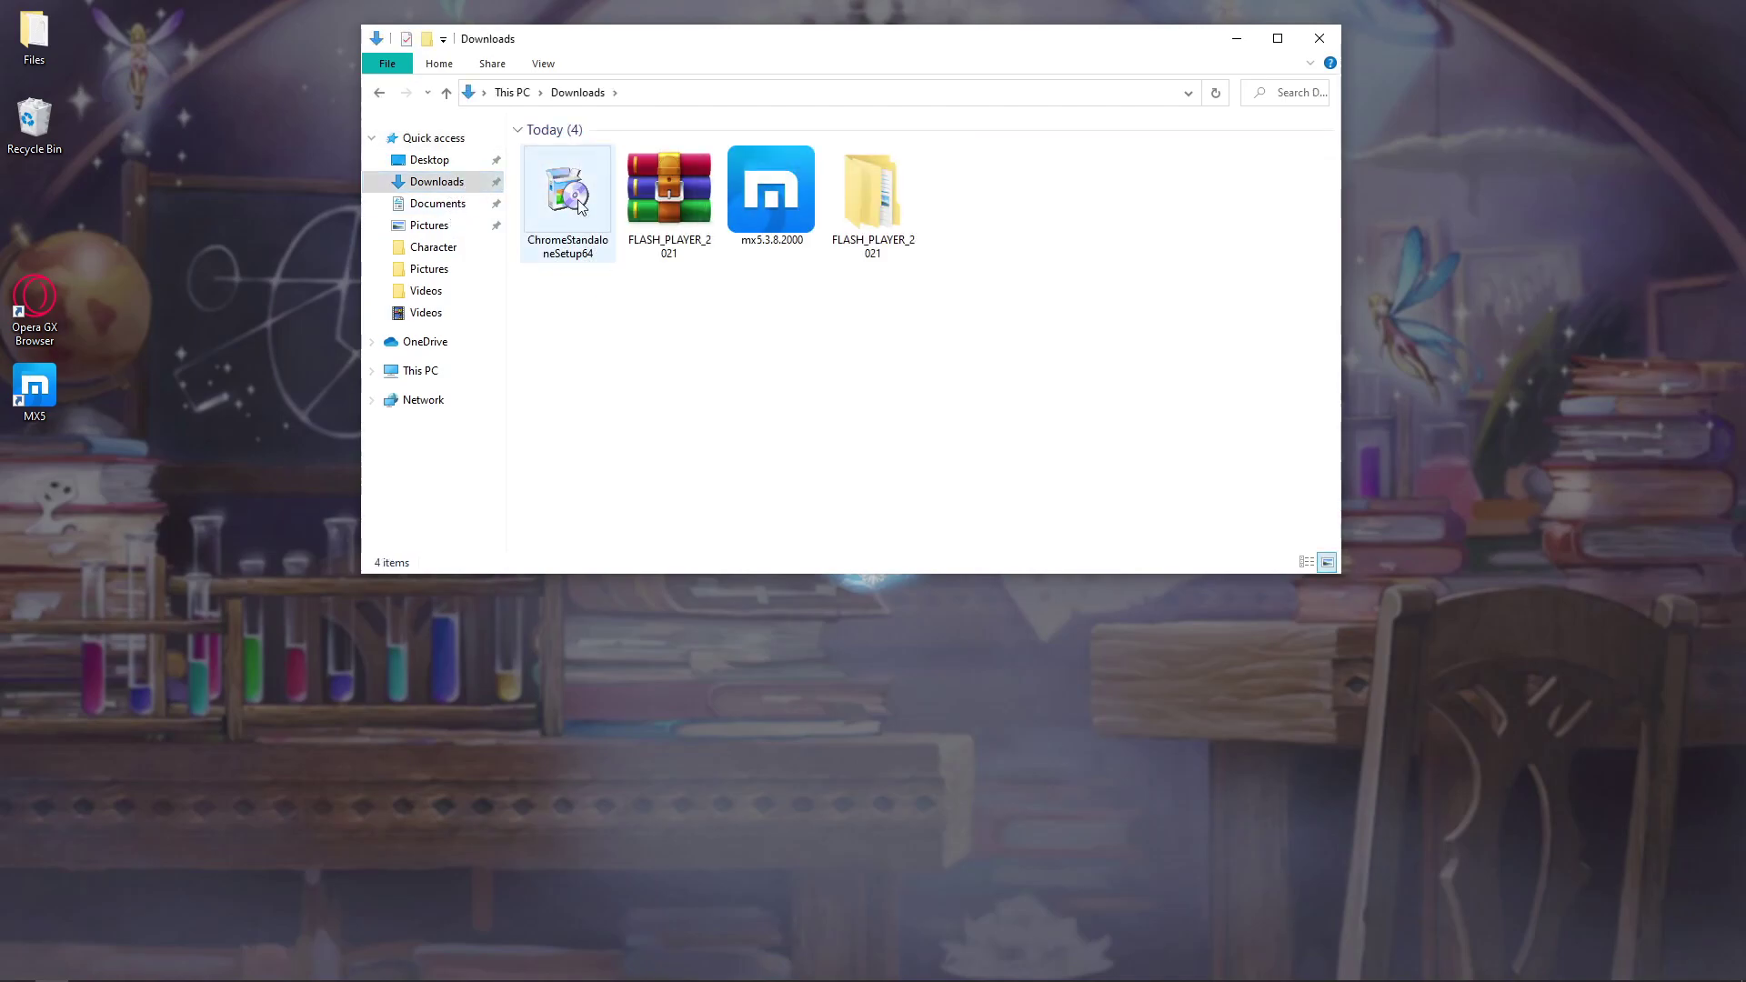
{"action": "mouse_move", "coordinate": [579, 206]}
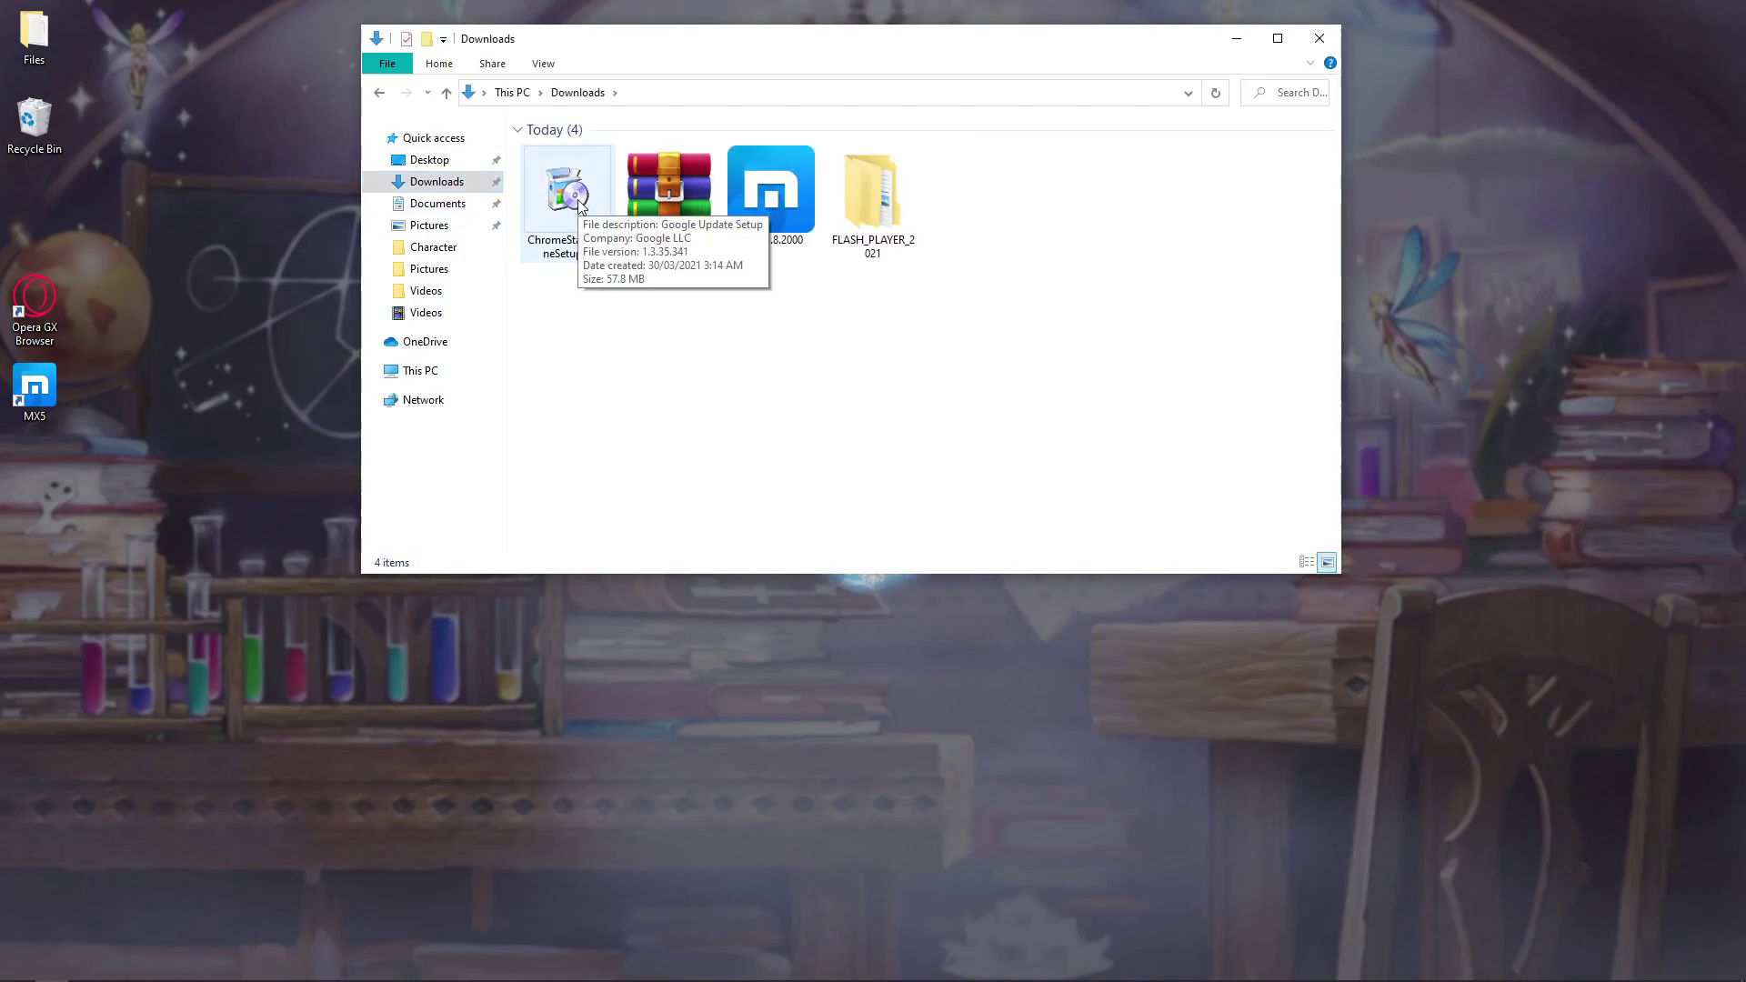
{"action": "double_click", "coordinate": [580, 205]}
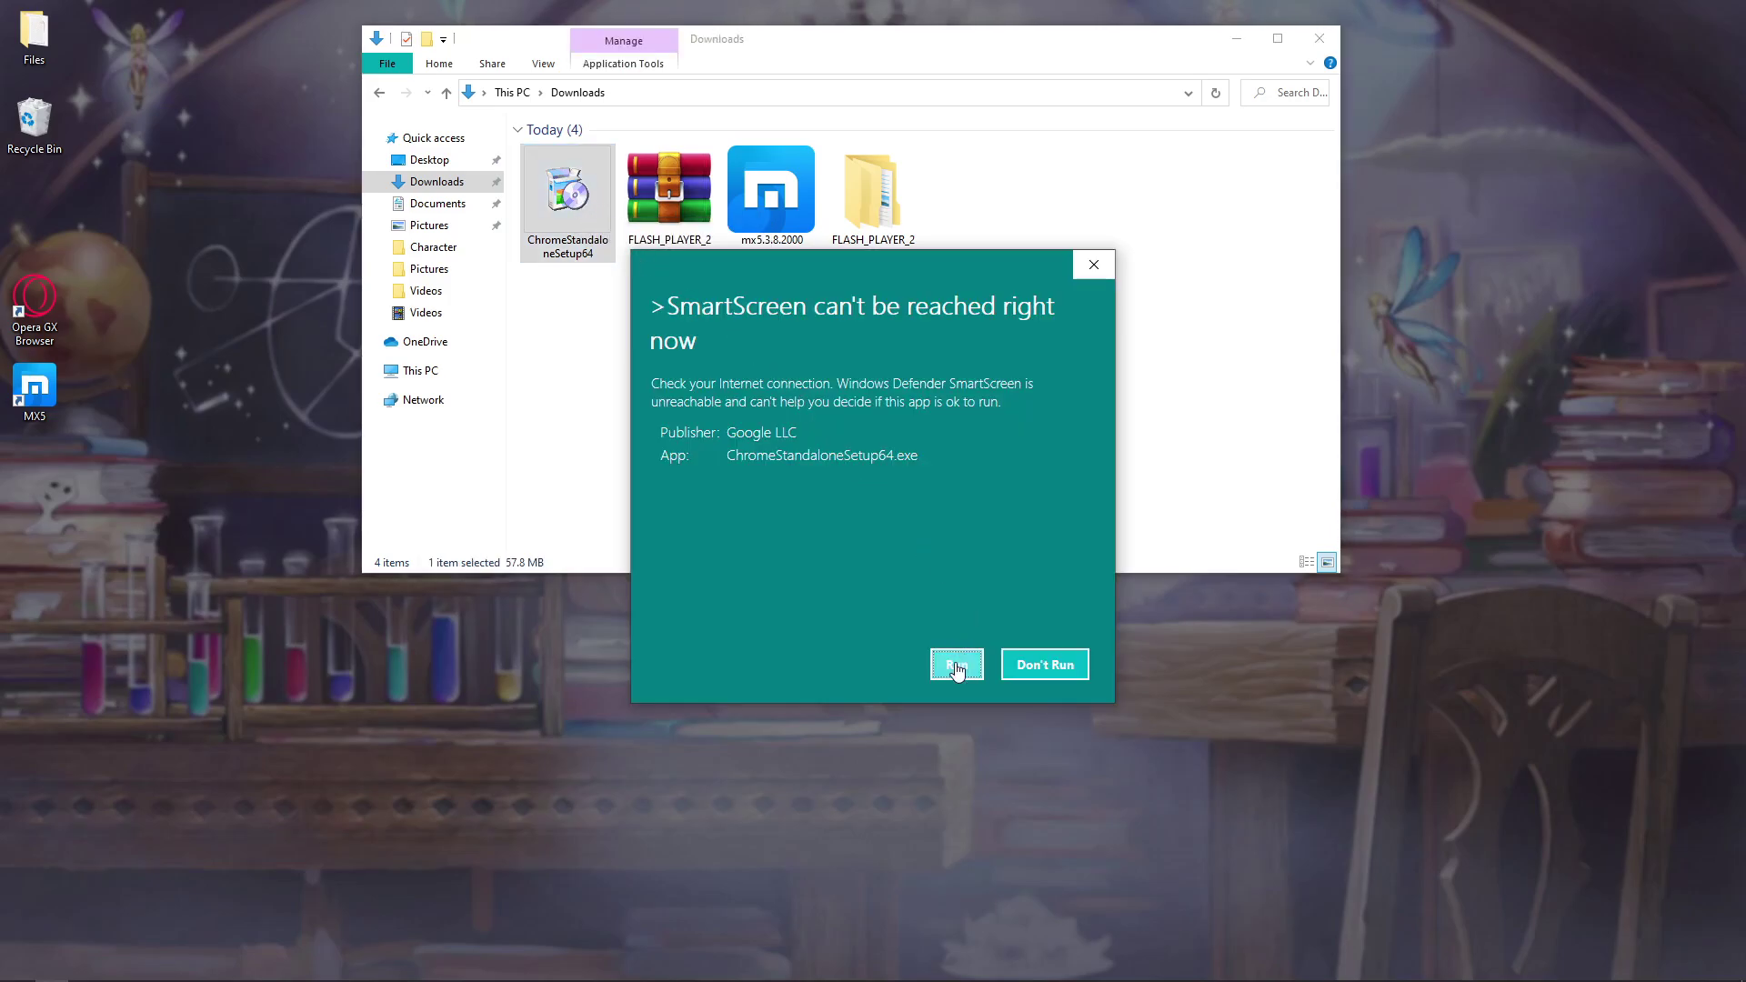
{"action": "left_click", "coordinate": [954, 663]}
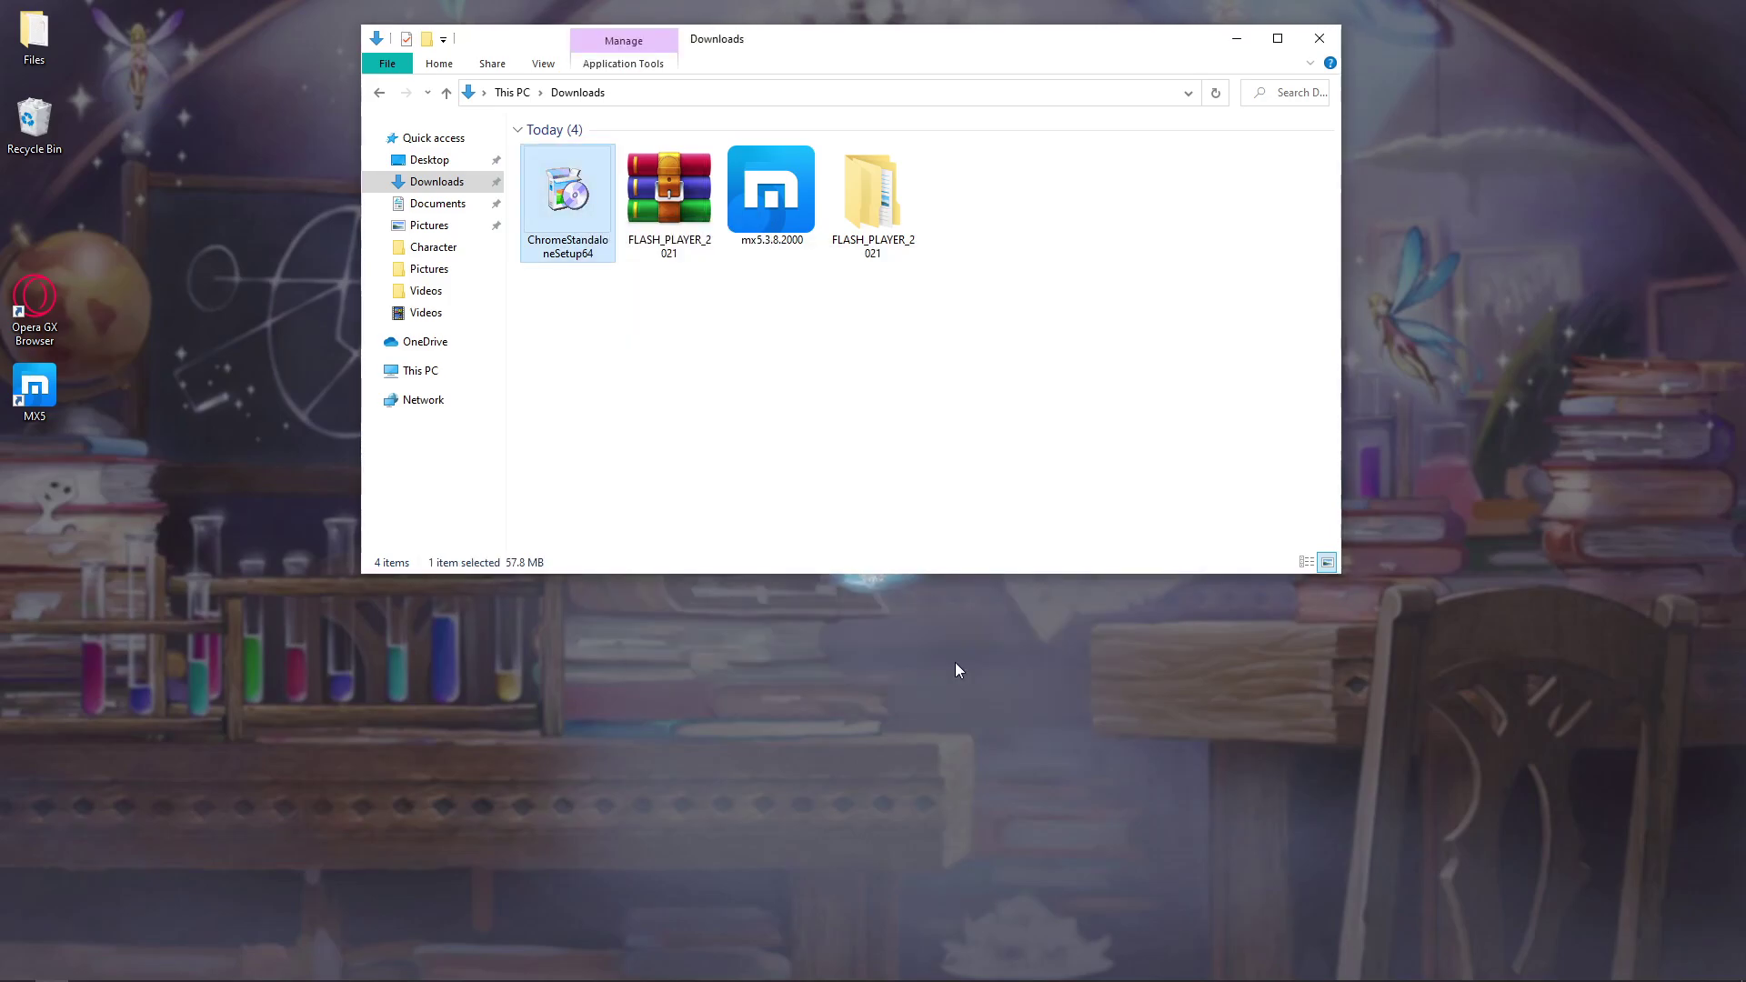
Once Chrome finishes installing, maximize its Welcome window and then close it.
{"action": "left_click", "coordinate": [1240, 47]}
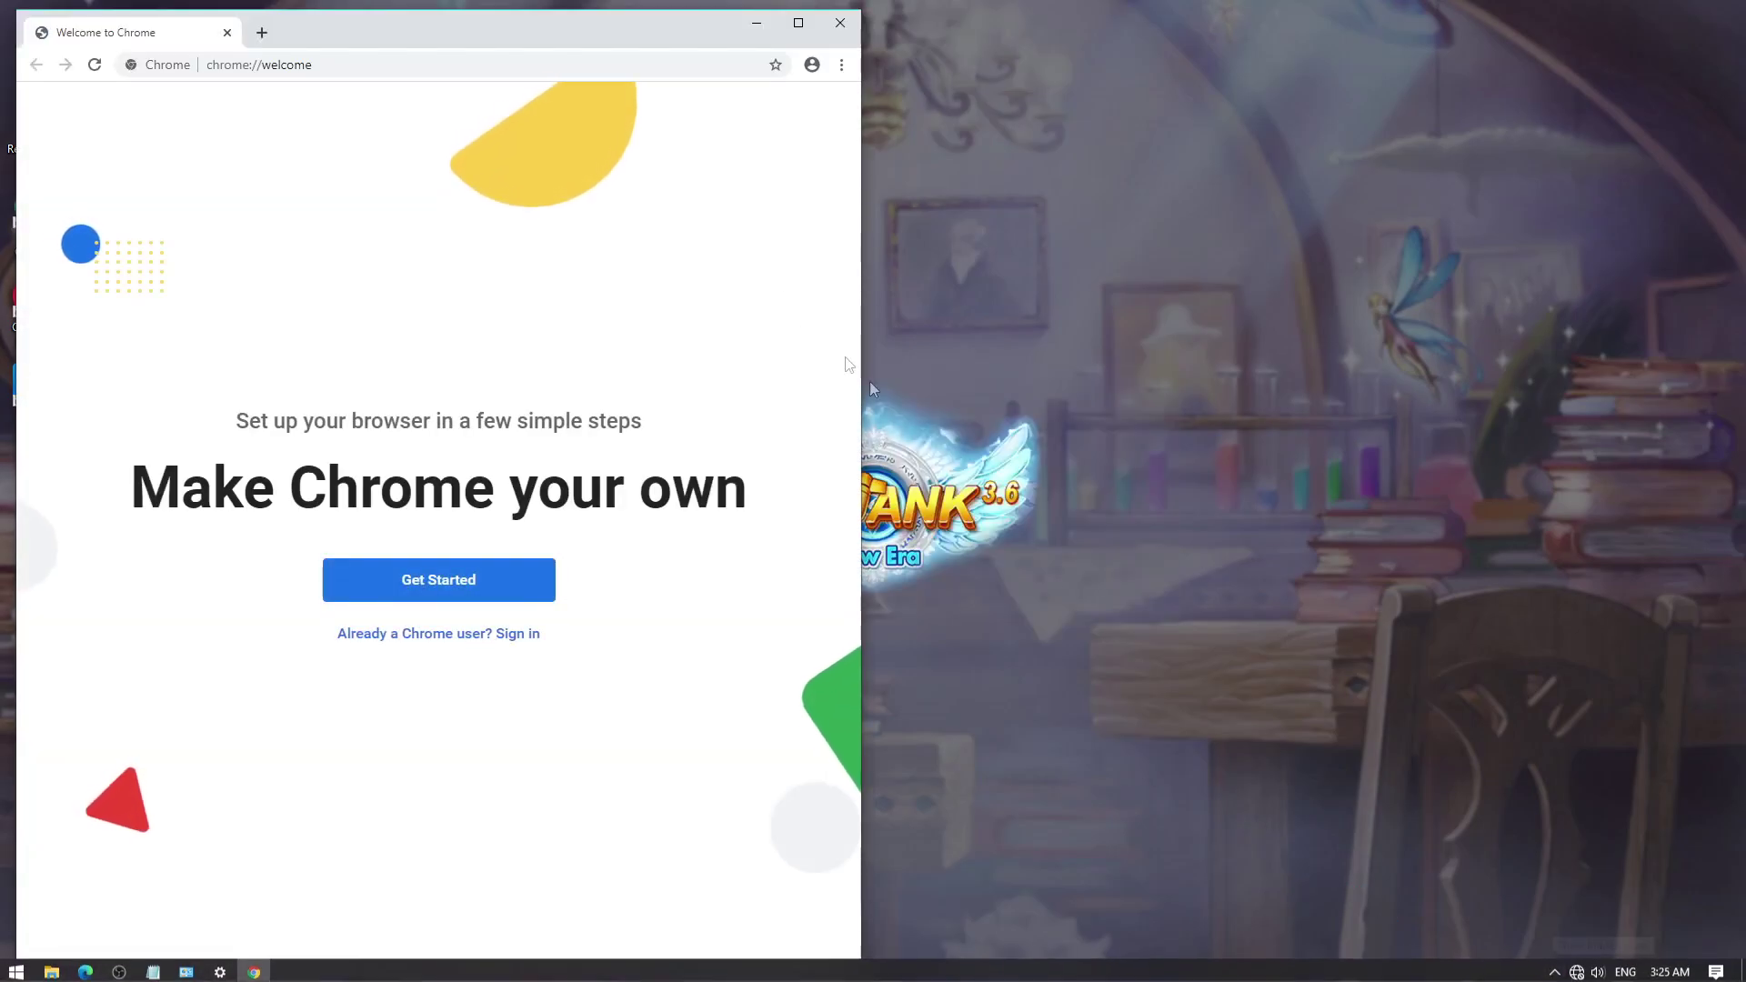
{"action": "left_click_drag", "start_coordinate": [618, 40], "coordinate": [912, 39]}
{"action": "double_click", "coordinate": [912, 39]}
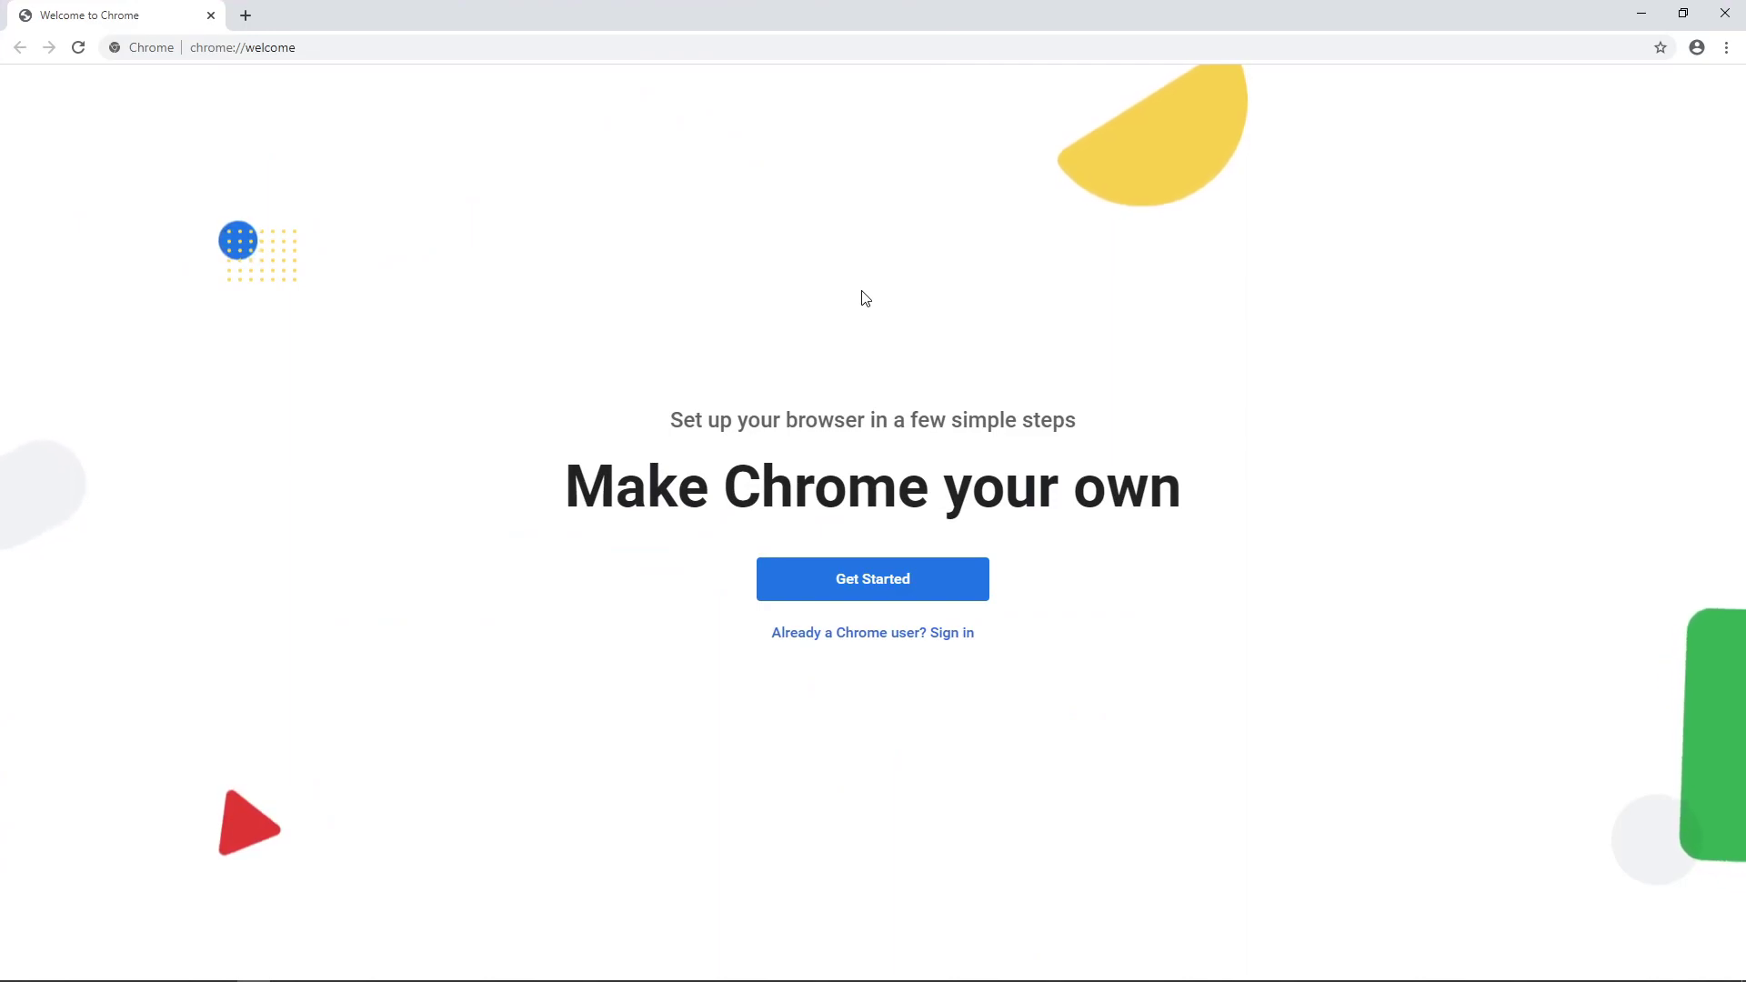
{"action": "left_click", "coordinate": [1725, 13]}
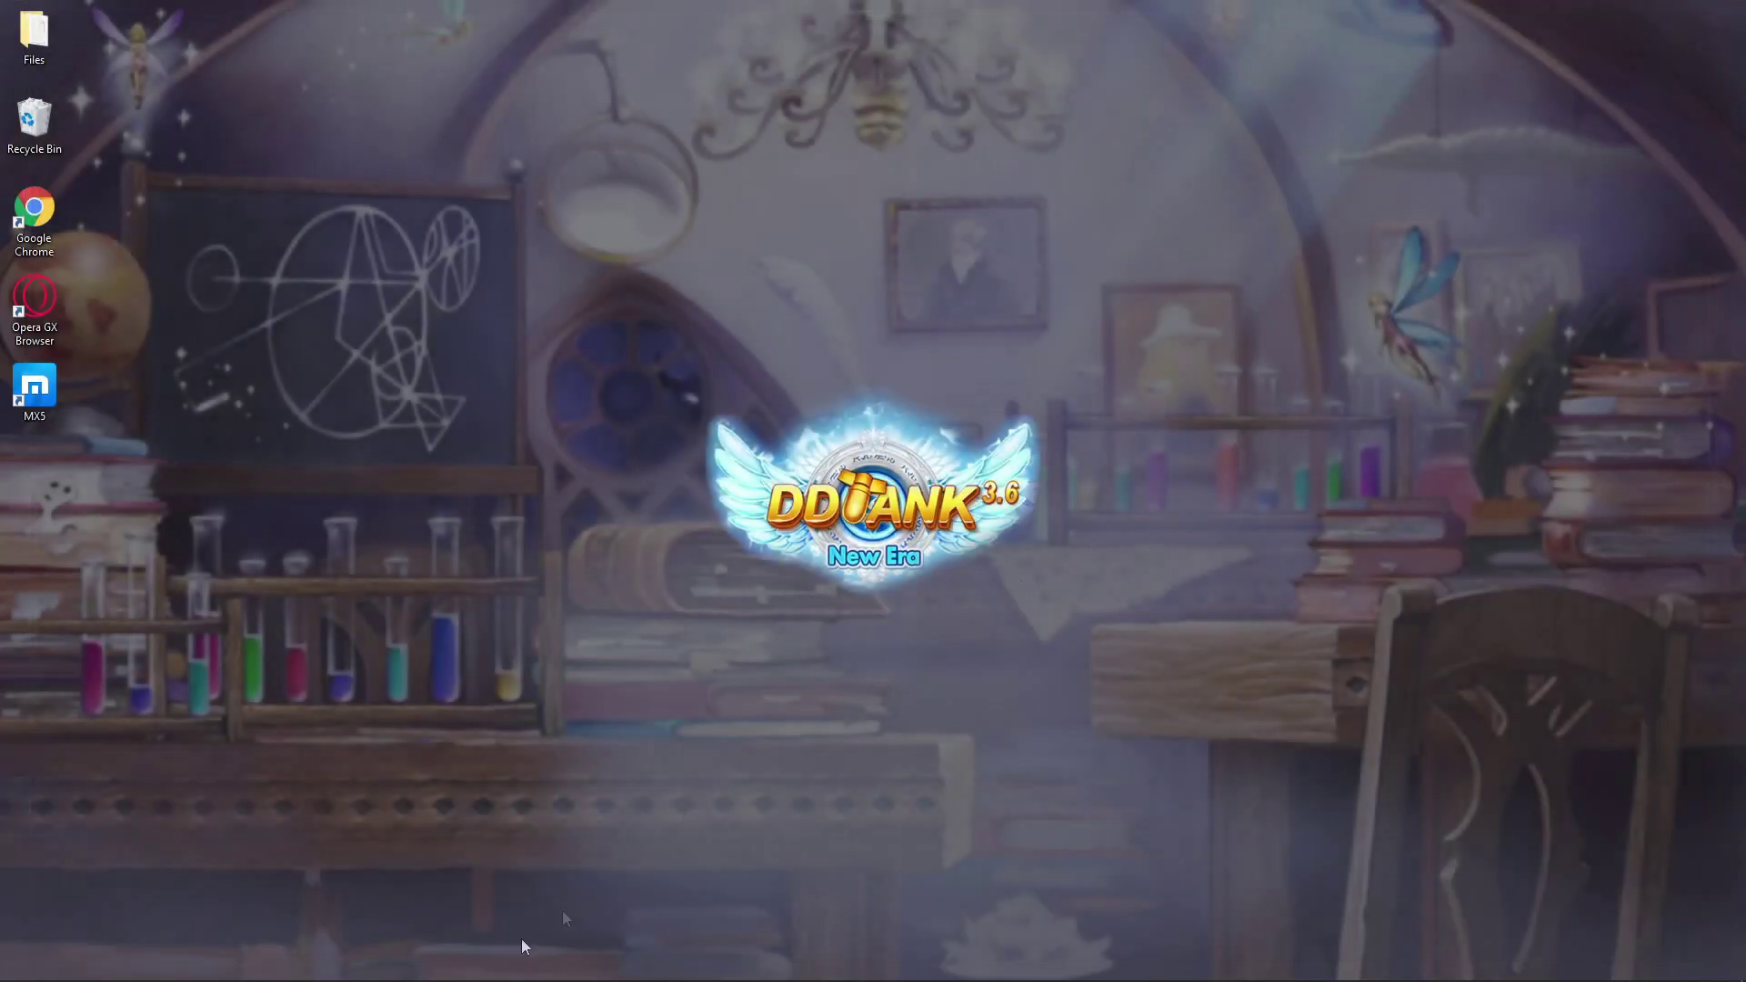
Browse from This PC through Local Disk (C:) > Program Files (x86) > Google into Update.
{"action": "mouse_move", "coordinate": [317, 976]}
{"action": "left_click", "coordinate": [51, 969]}
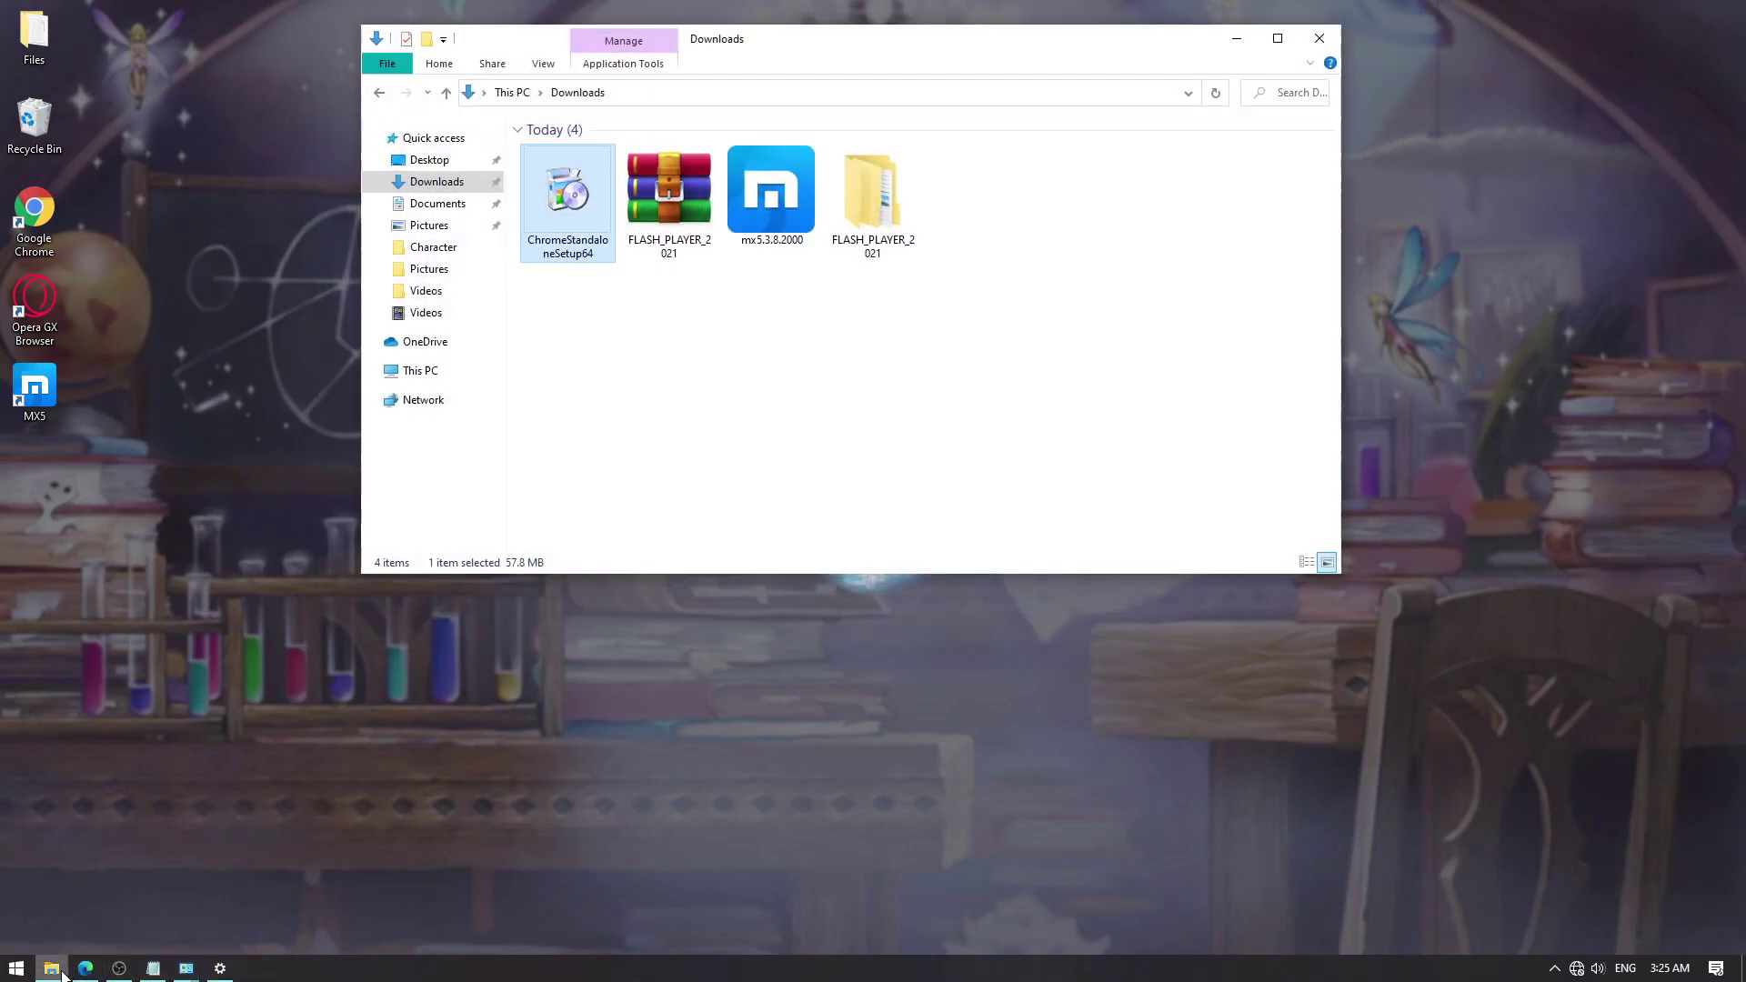
{"action": "left_click", "coordinate": [614, 406]}
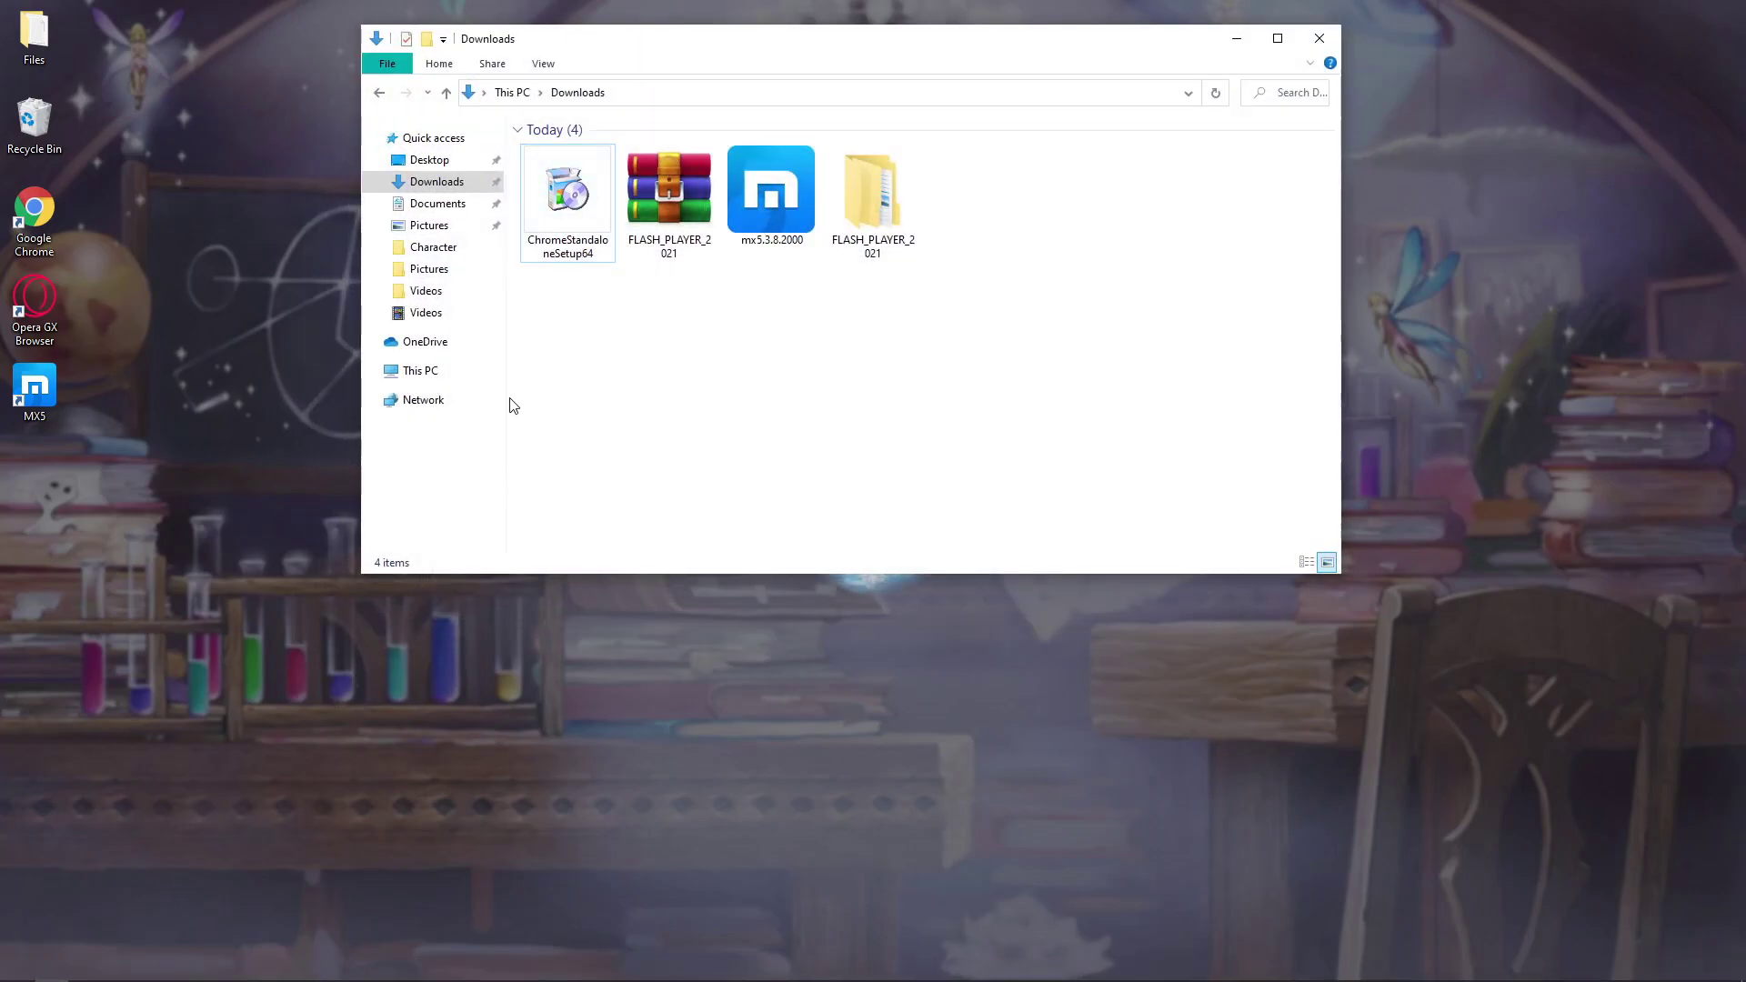
{"action": "left_click", "coordinate": [441, 380]}
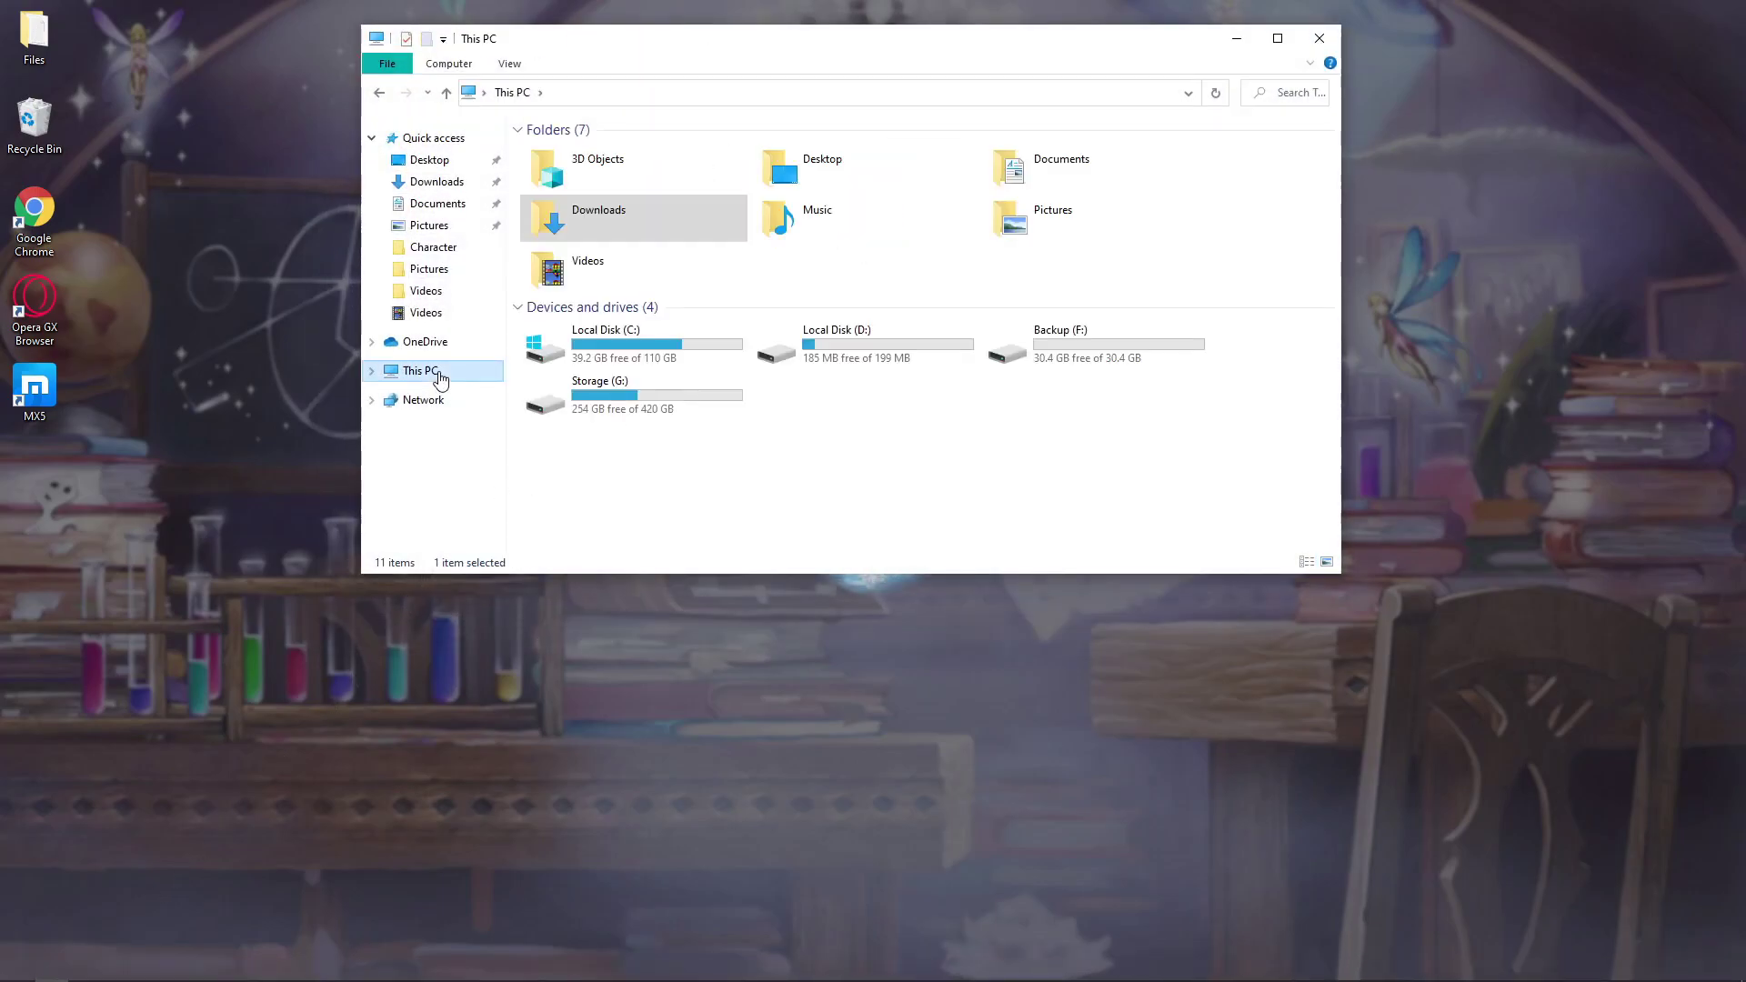
{"action": "double_click", "coordinate": [641, 355]}
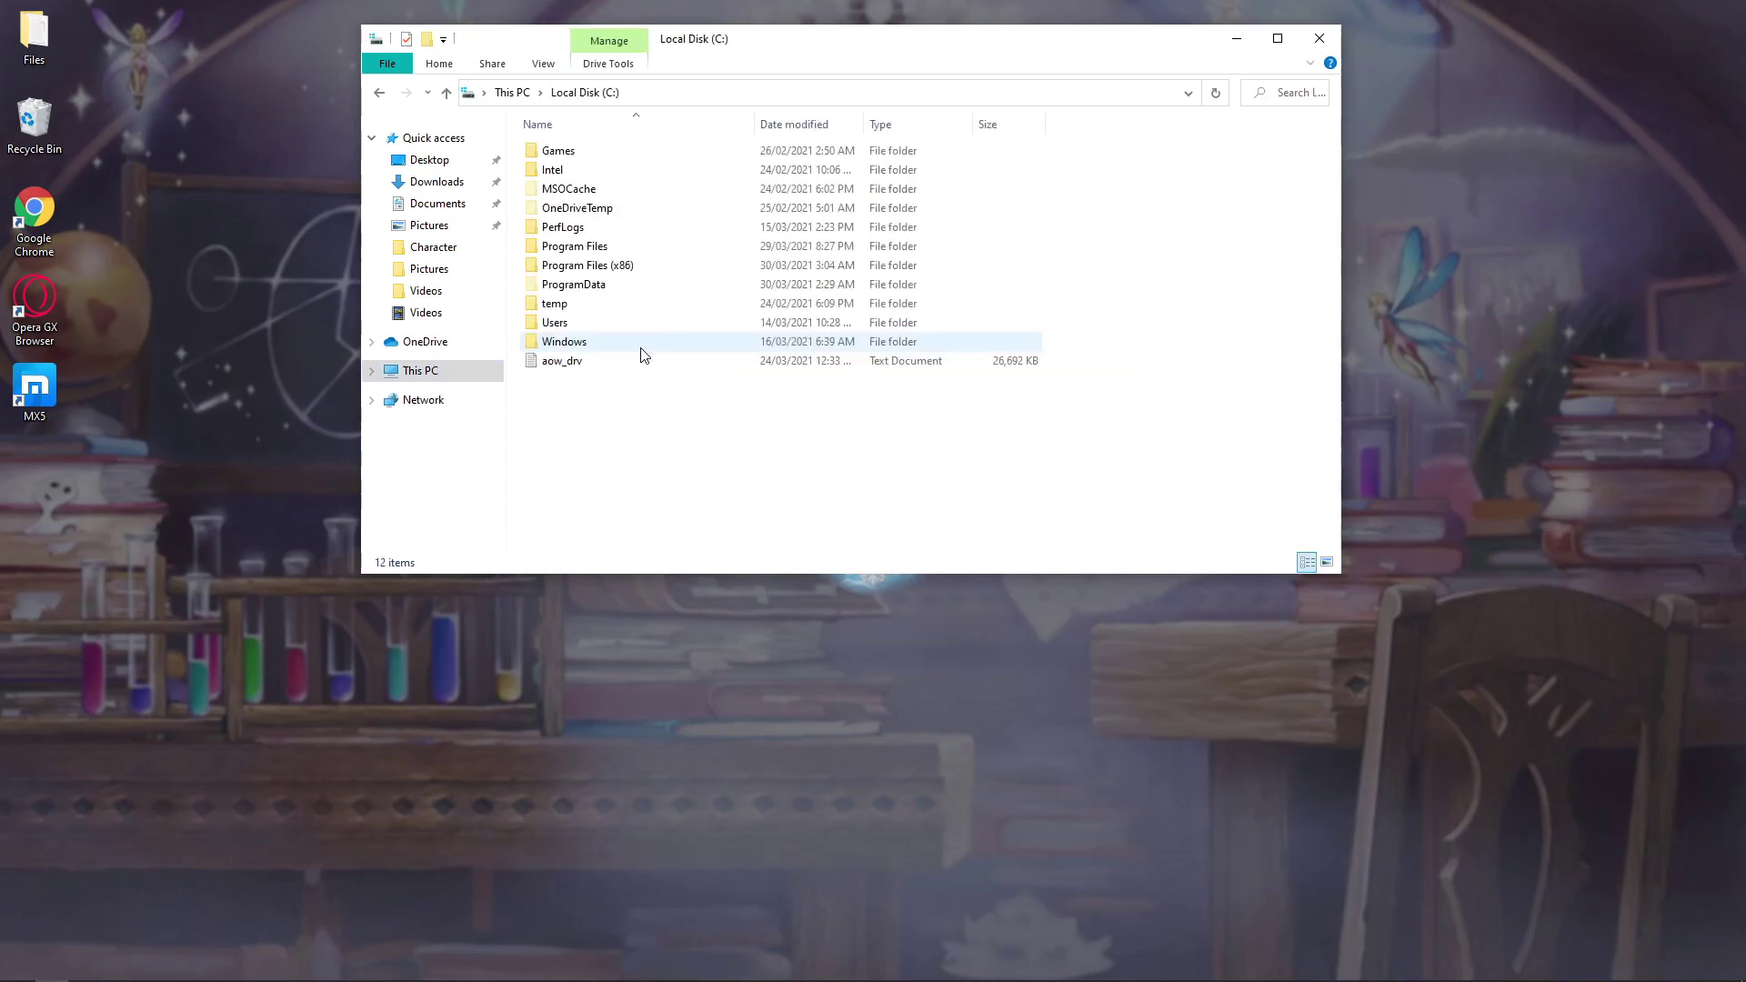
{"action": "left_click", "coordinate": [521, 93]}
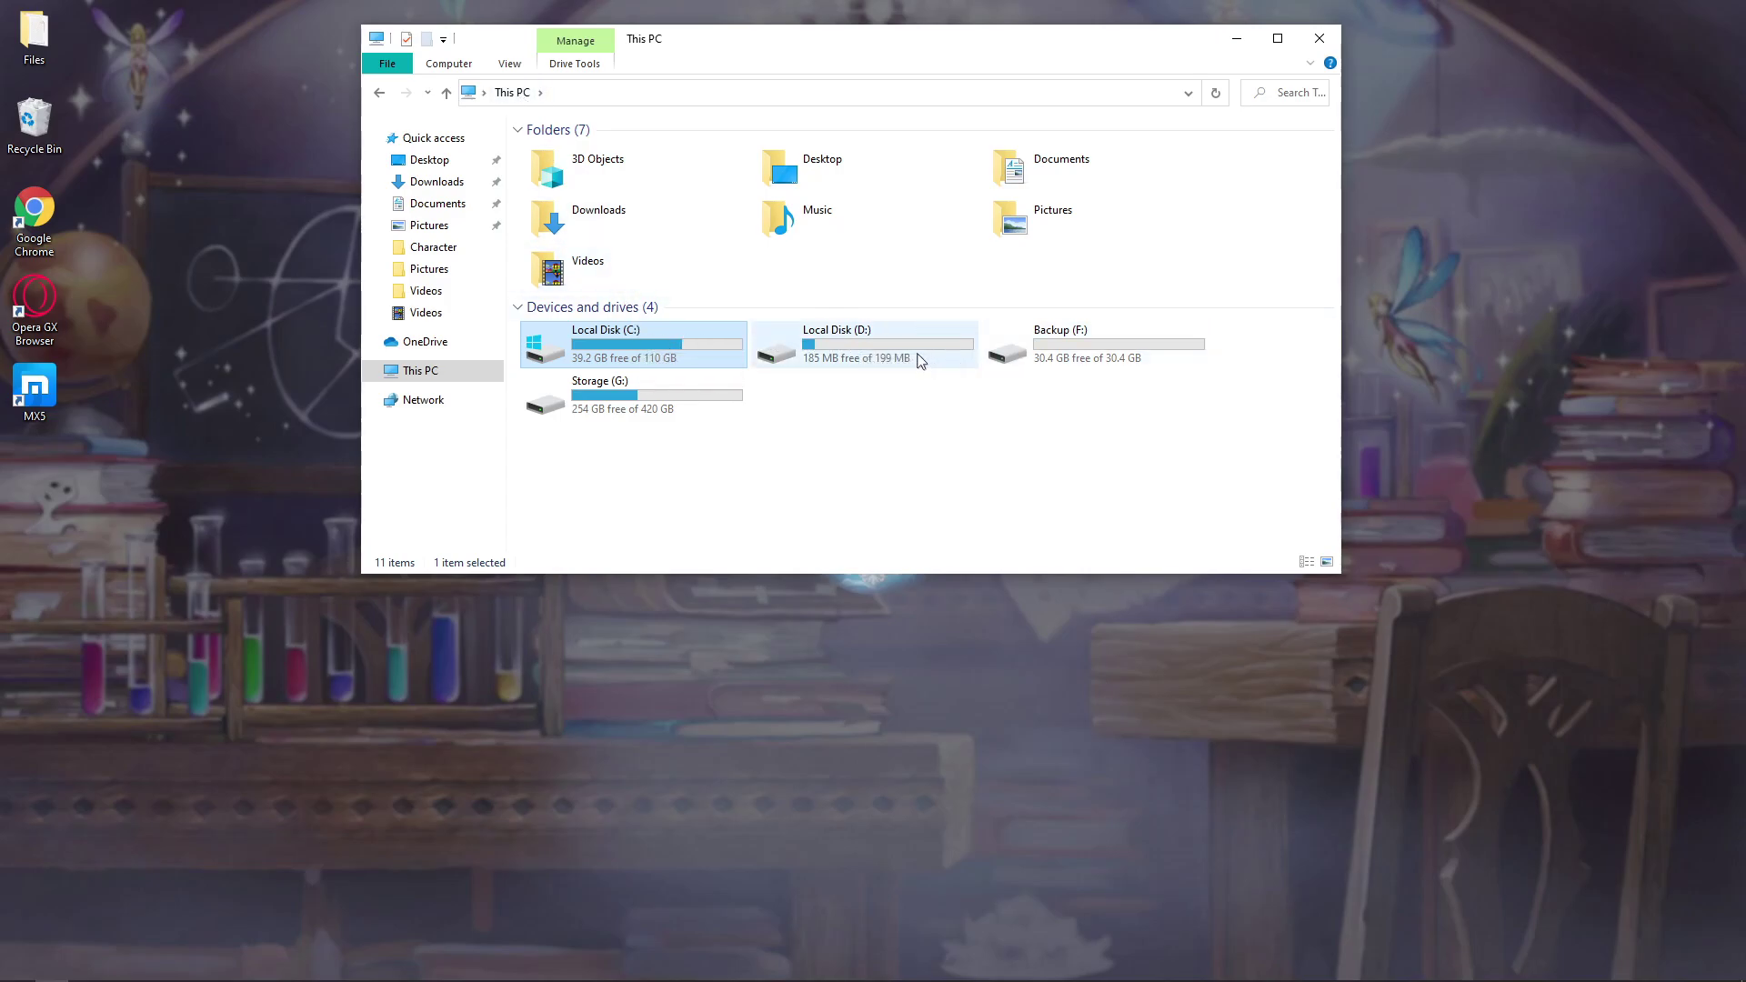
{"action": "double_click", "coordinate": [651, 329]}
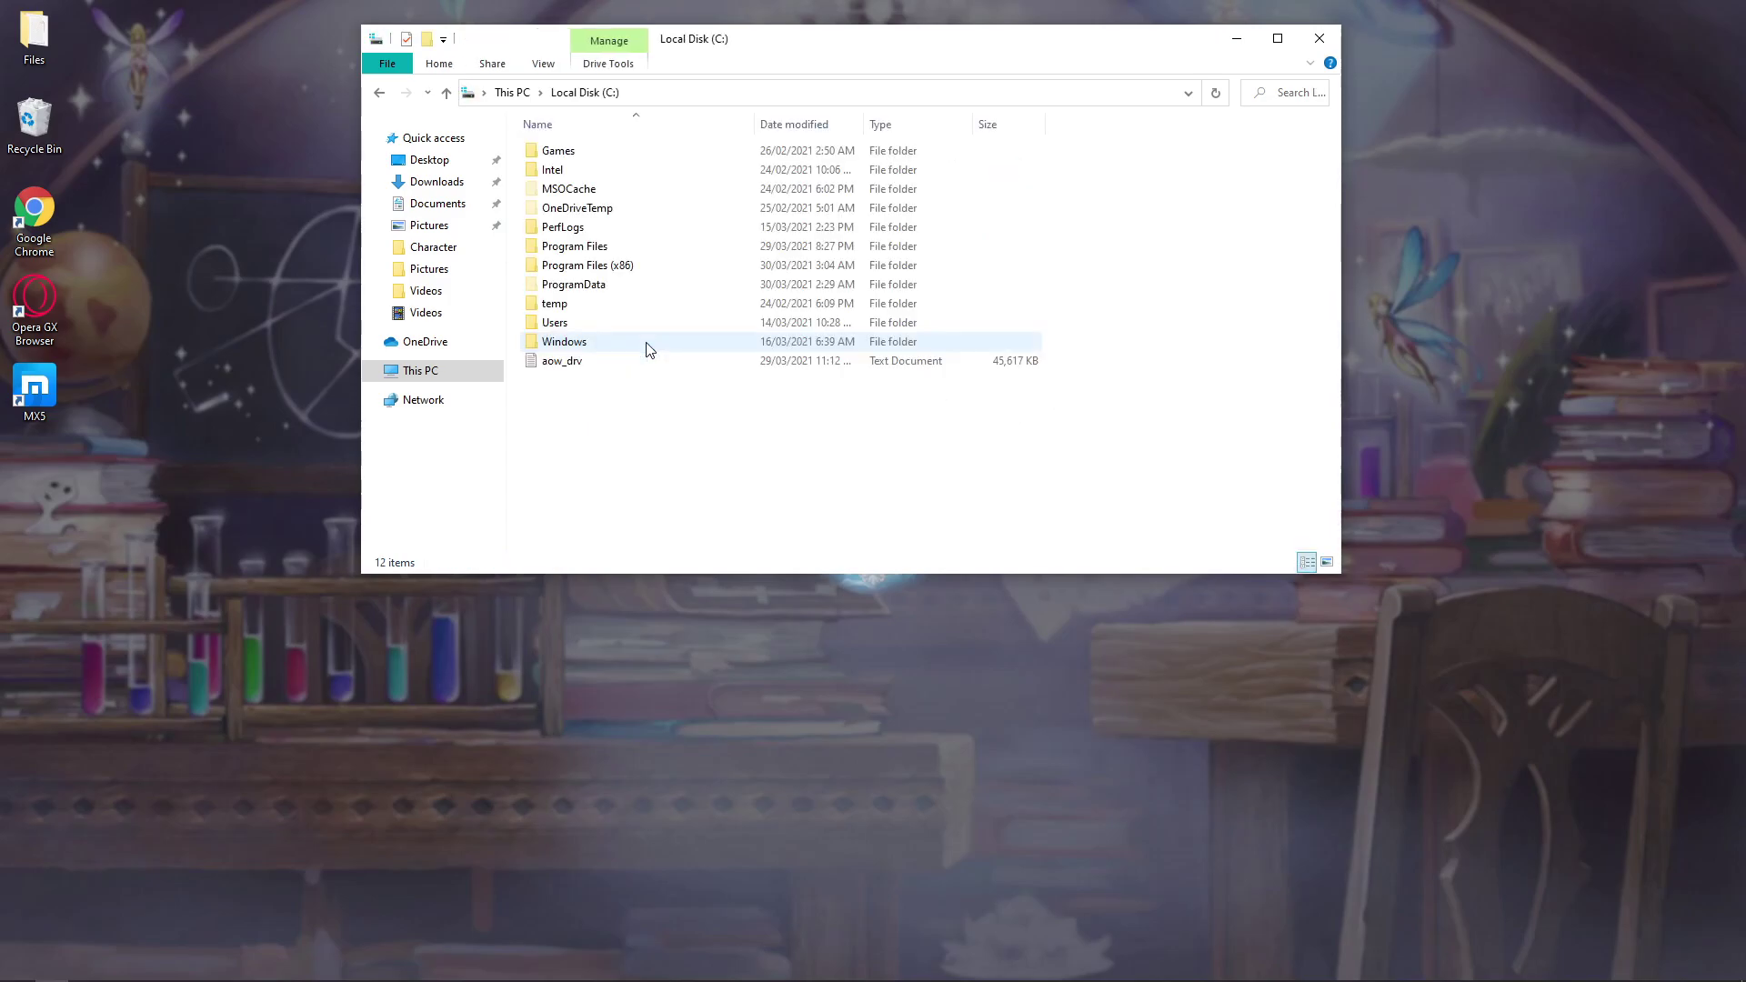
{"action": "double_click", "coordinate": [621, 268]}
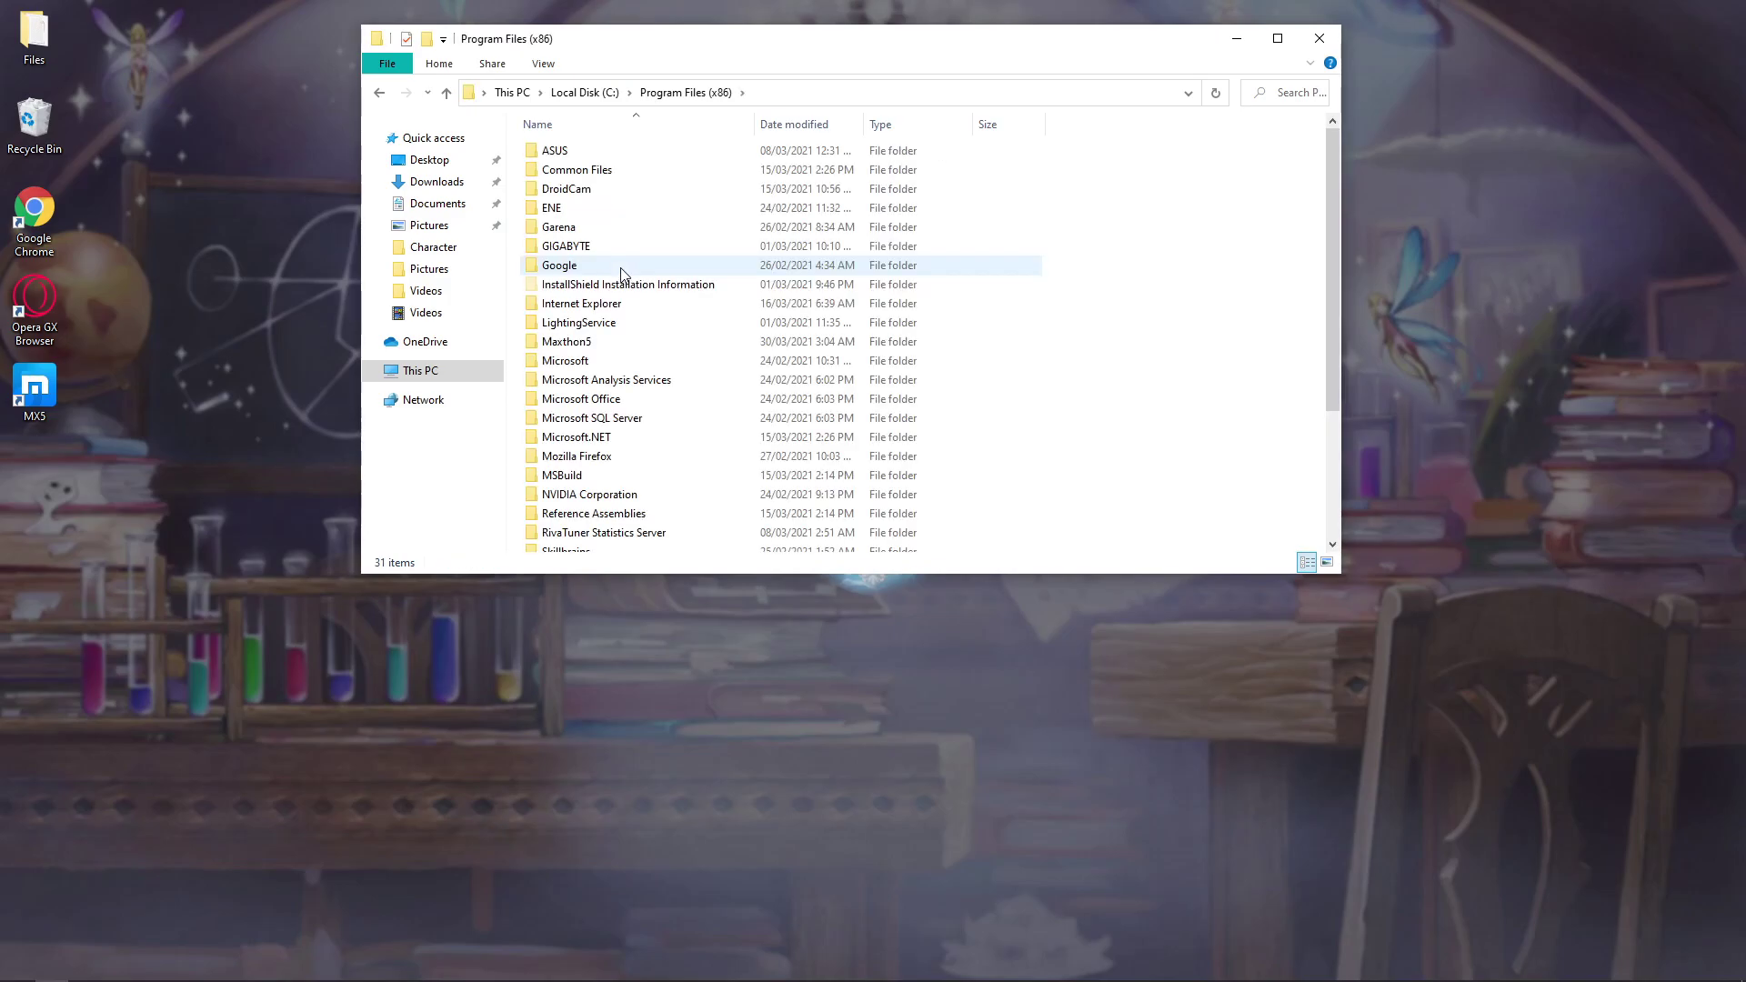
{"action": "double_click", "coordinate": [623, 272]}
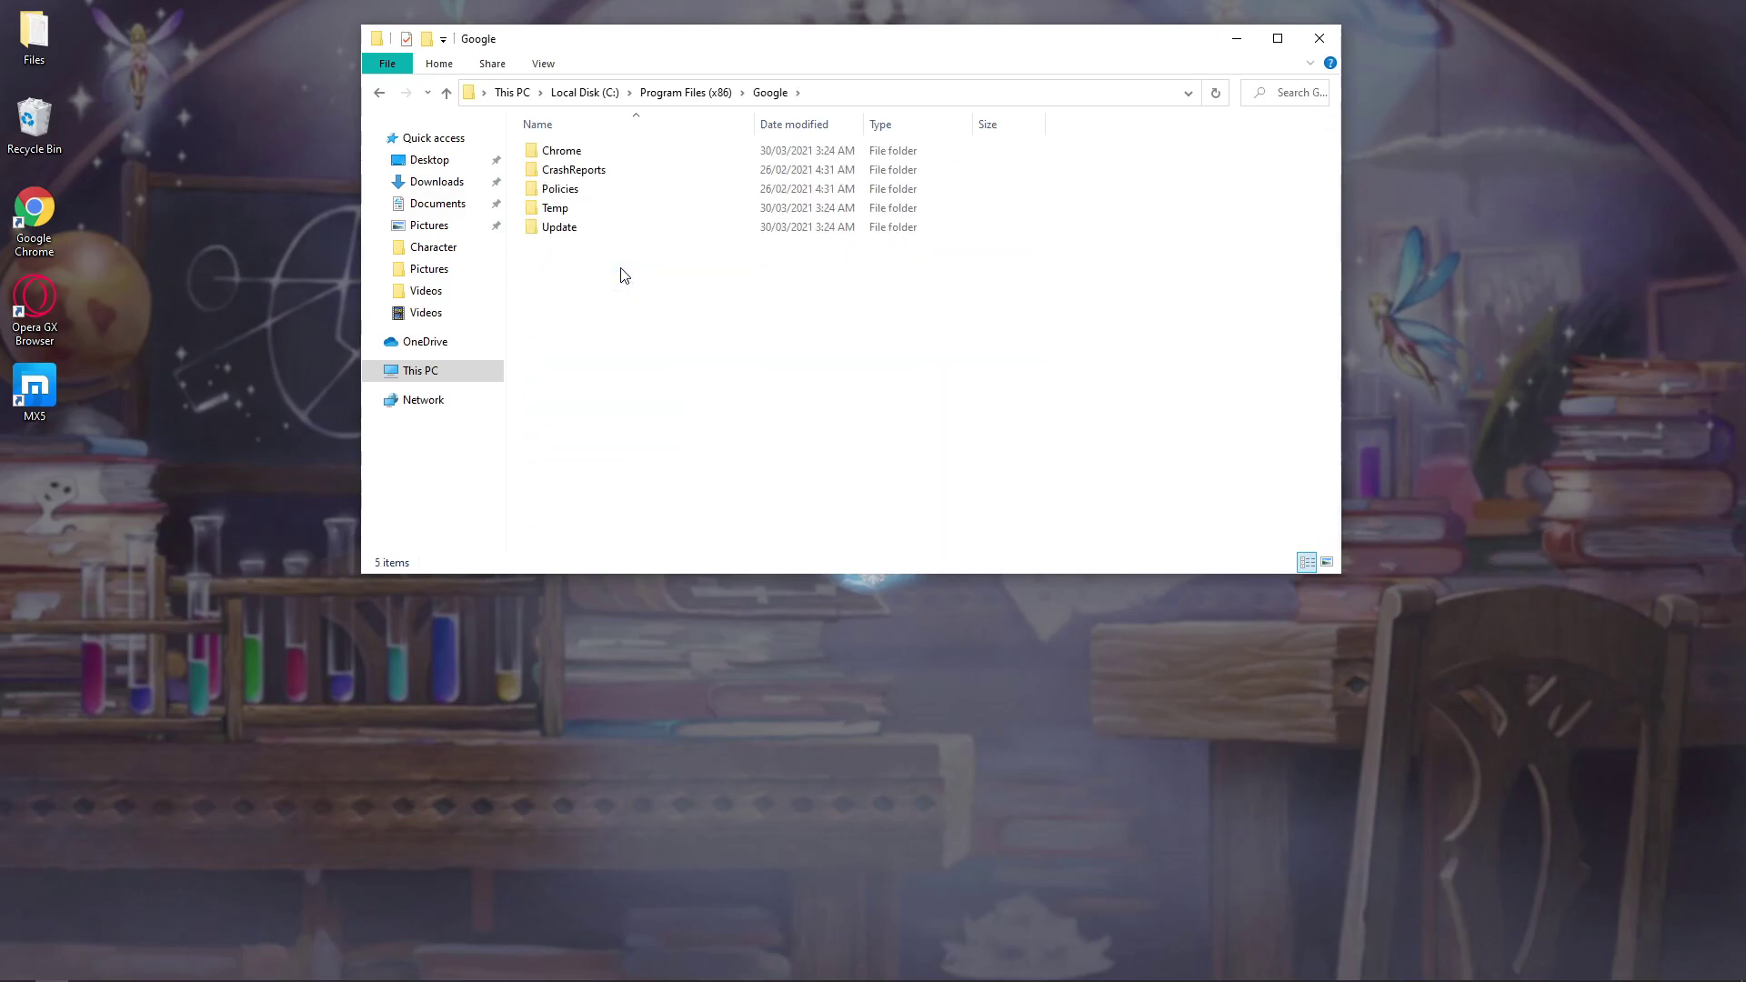
{"action": "double_click", "coordinate": [608, 239]}
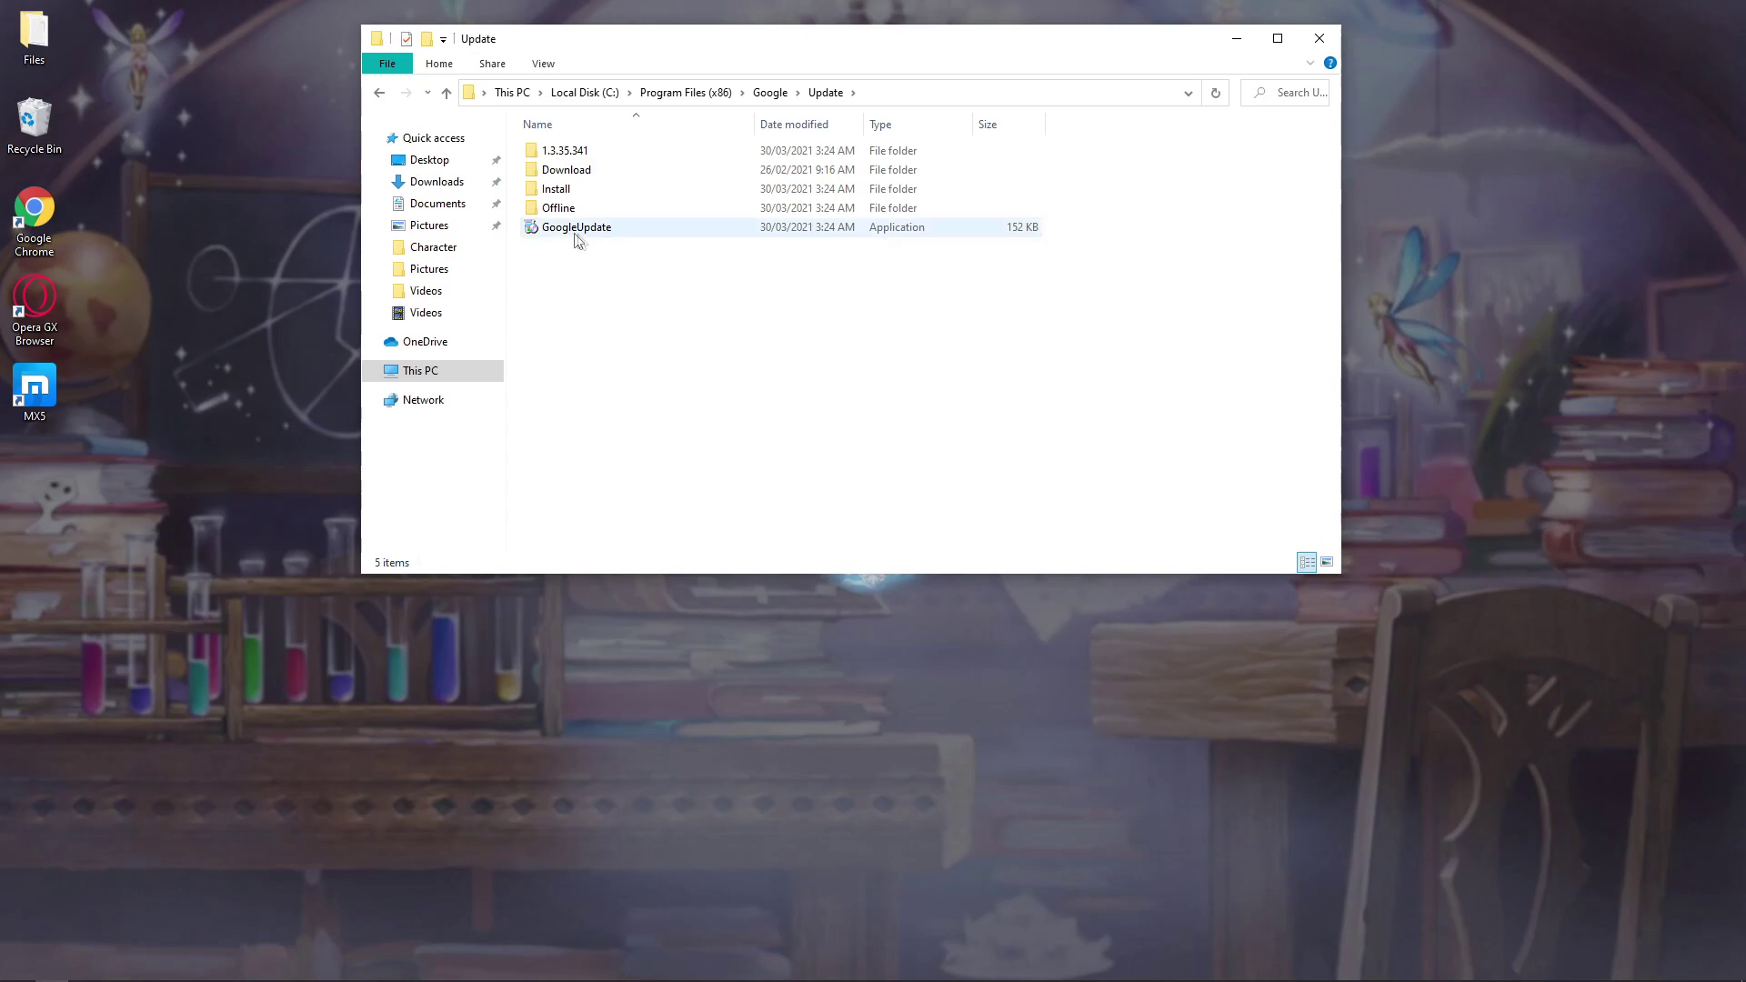
Rename the GoogleUpdate application to DDTankNewEra and close the Update folder window.
{"action": "left_click", "coordinate": [598, 232]}
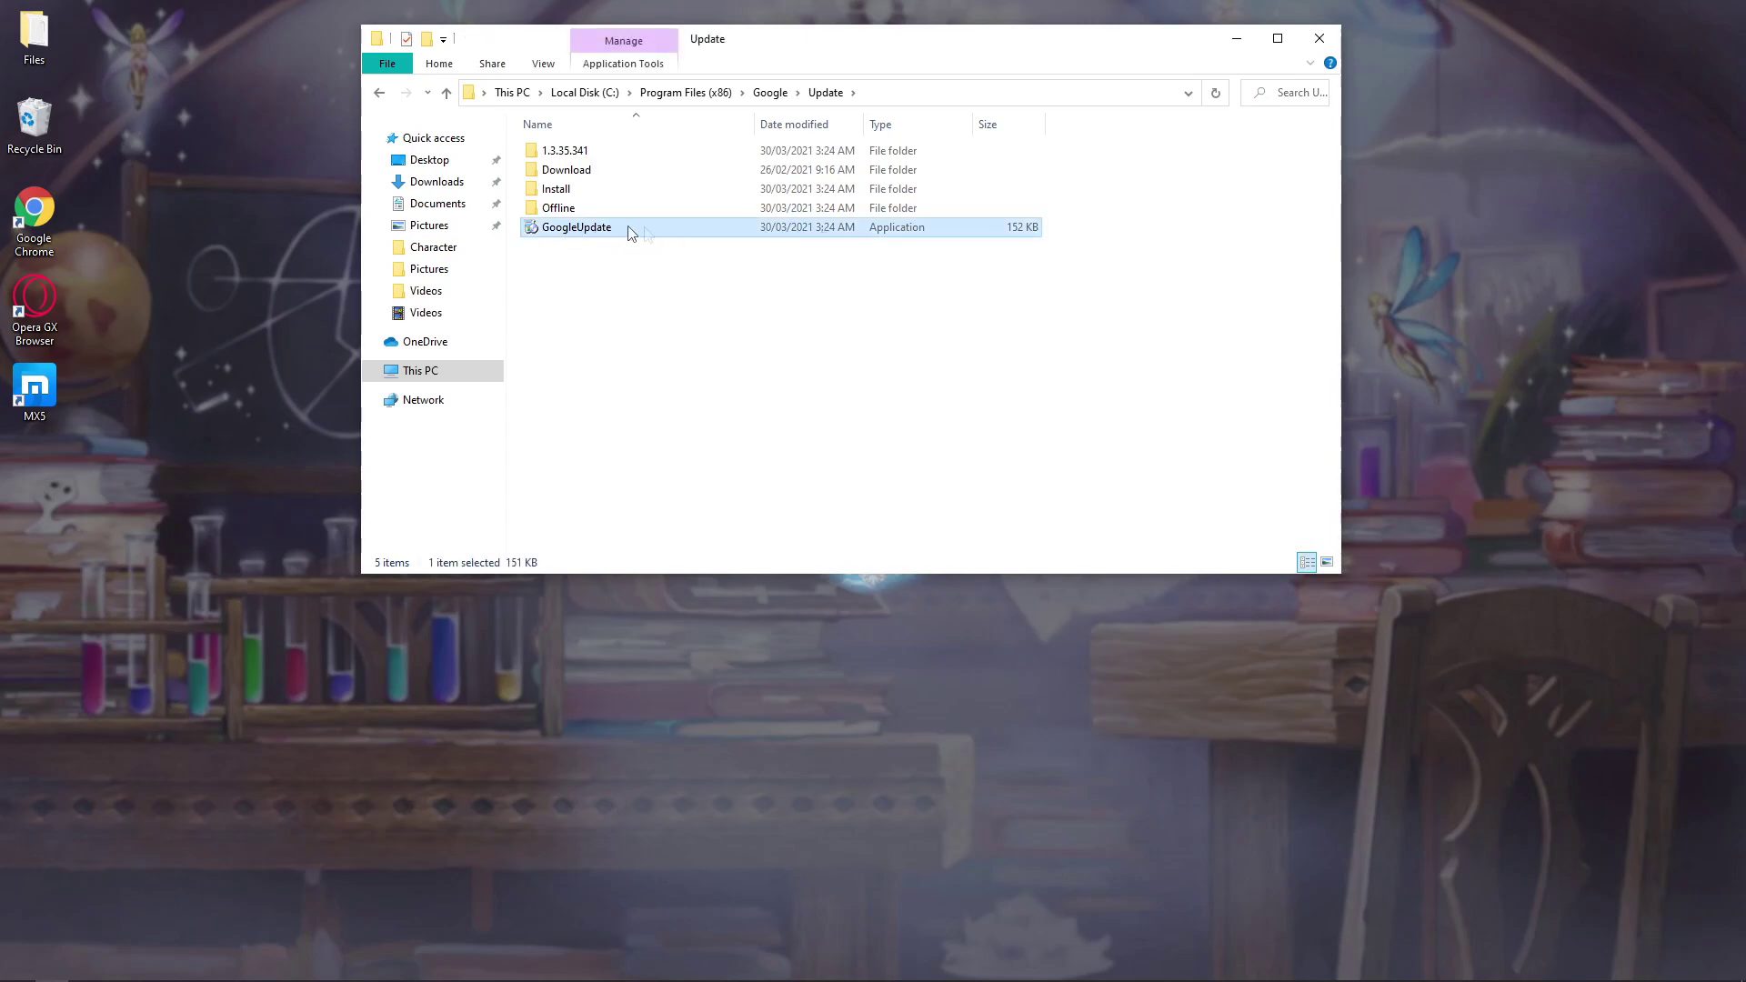
{"action": "right_click", "coordinate": [599, 233]}
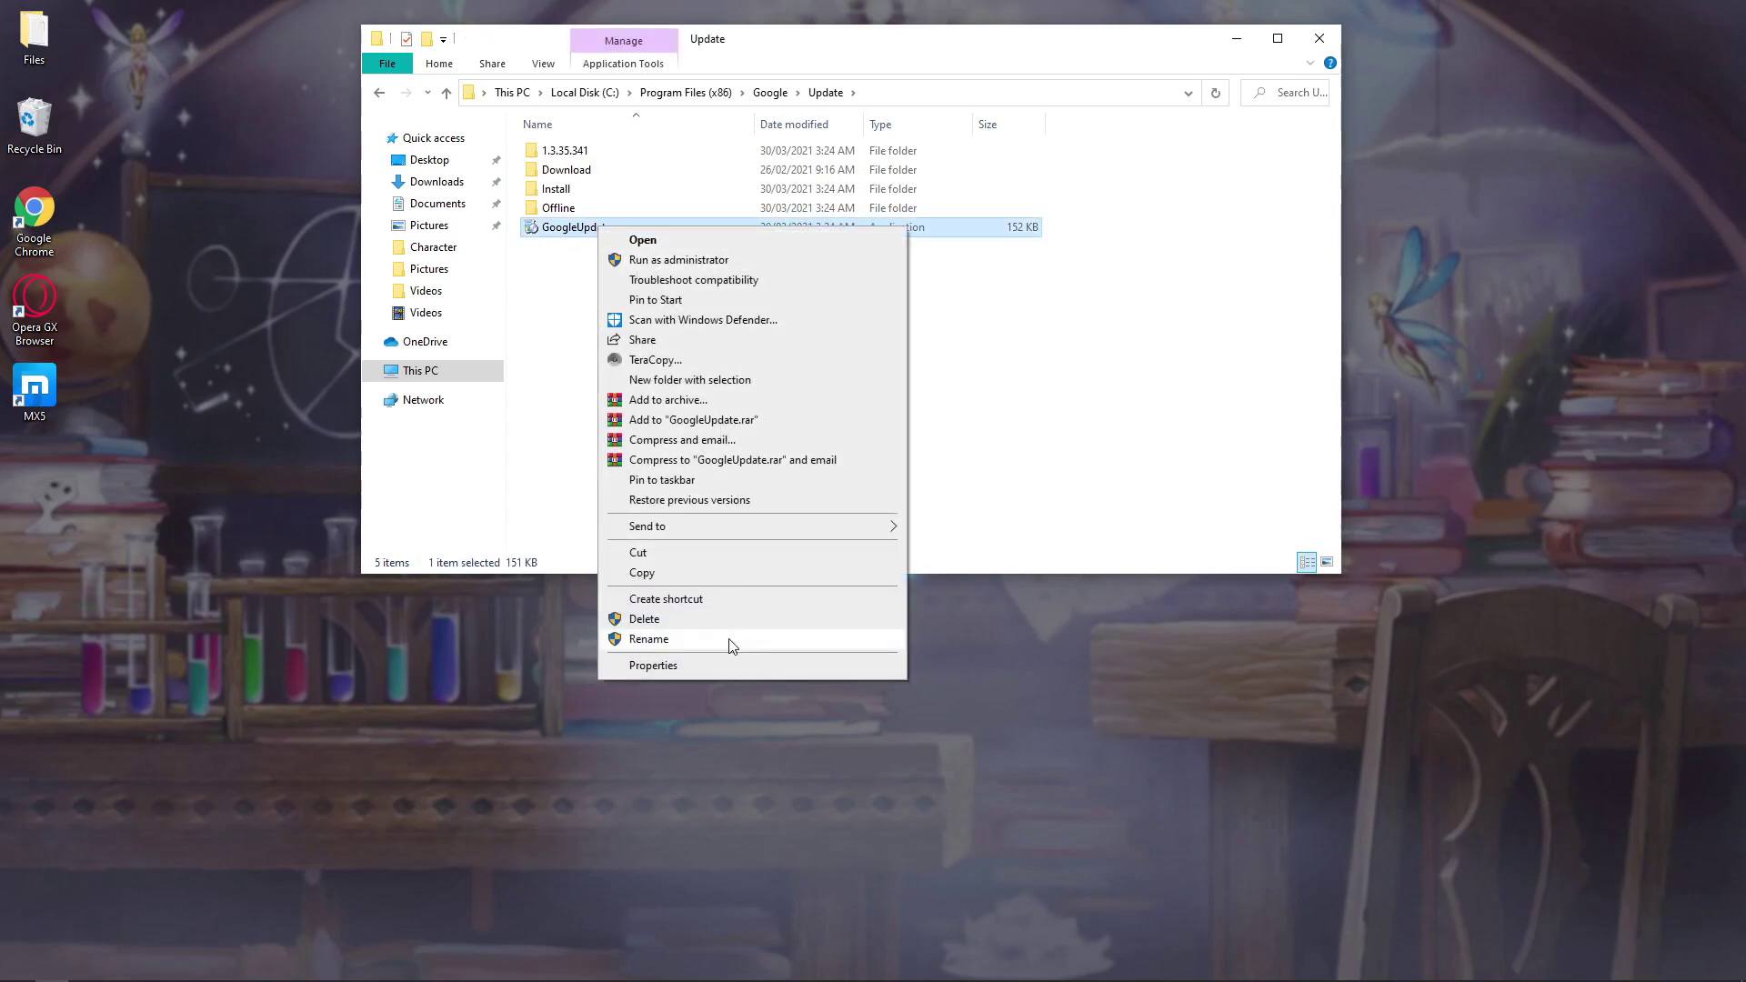
{"action": "left_click", "coordinate": [731, 641]}
{"action": "type", "text": "DDTankNew"}
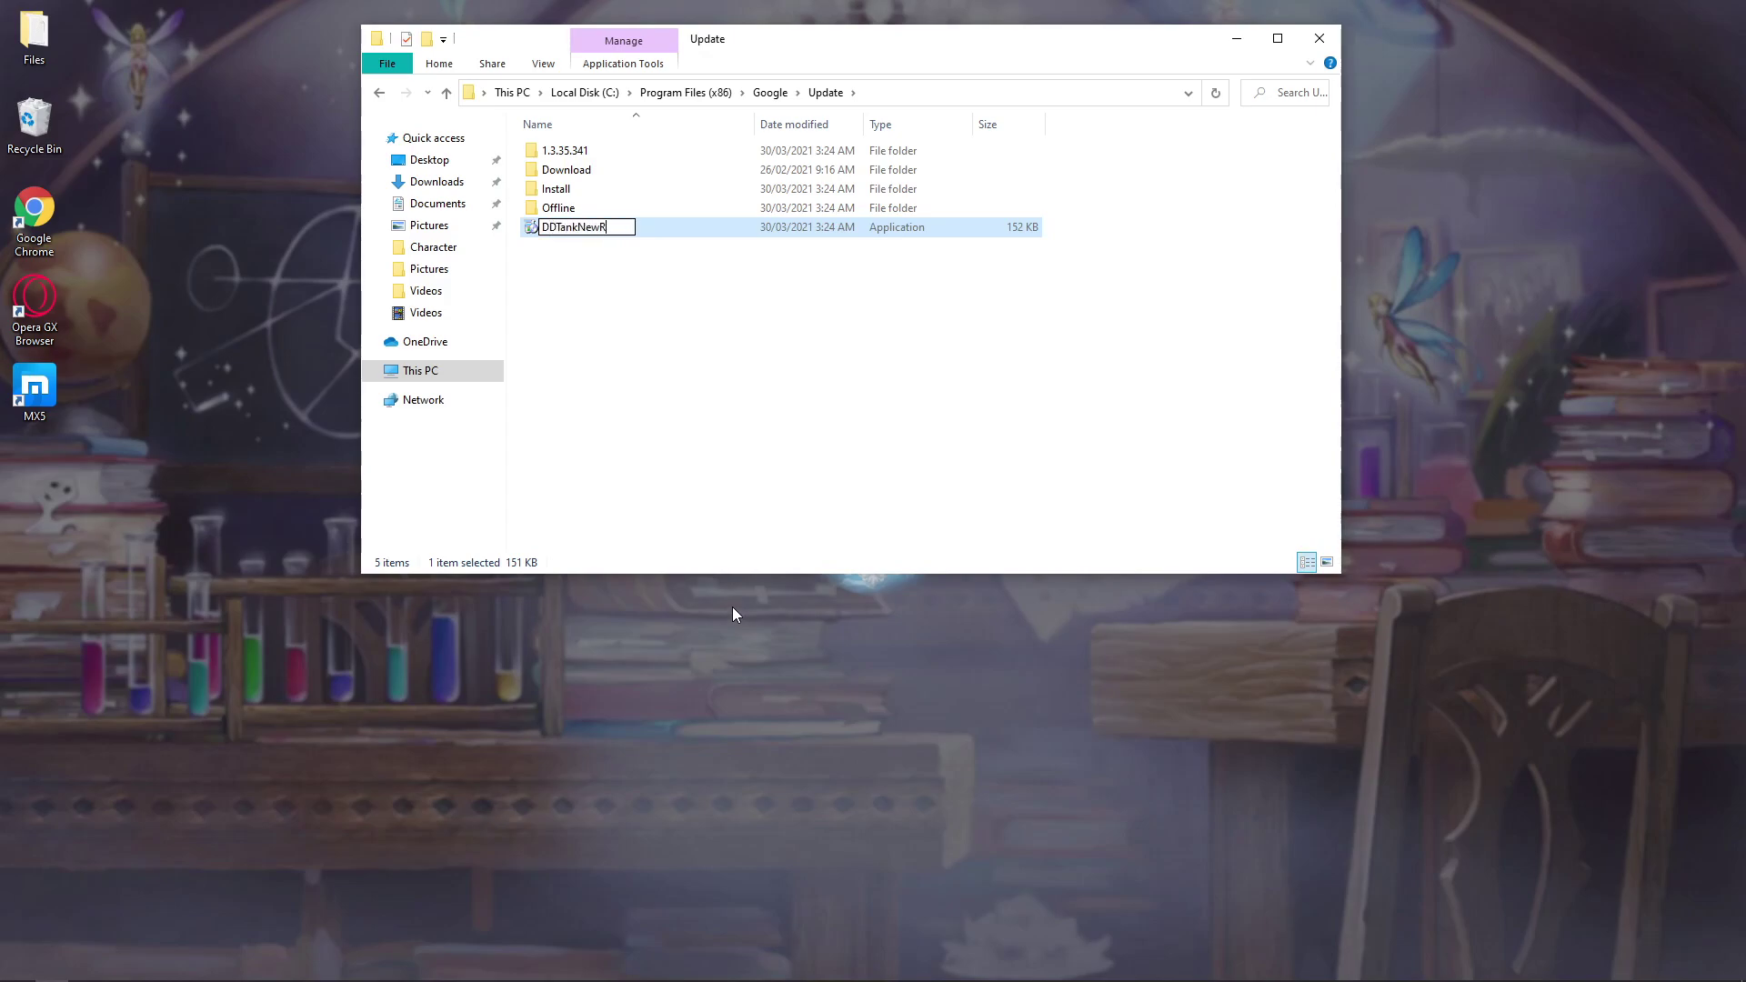
{"action": "type", "text": "Era"}
{"action": "key", "text": "Return"}
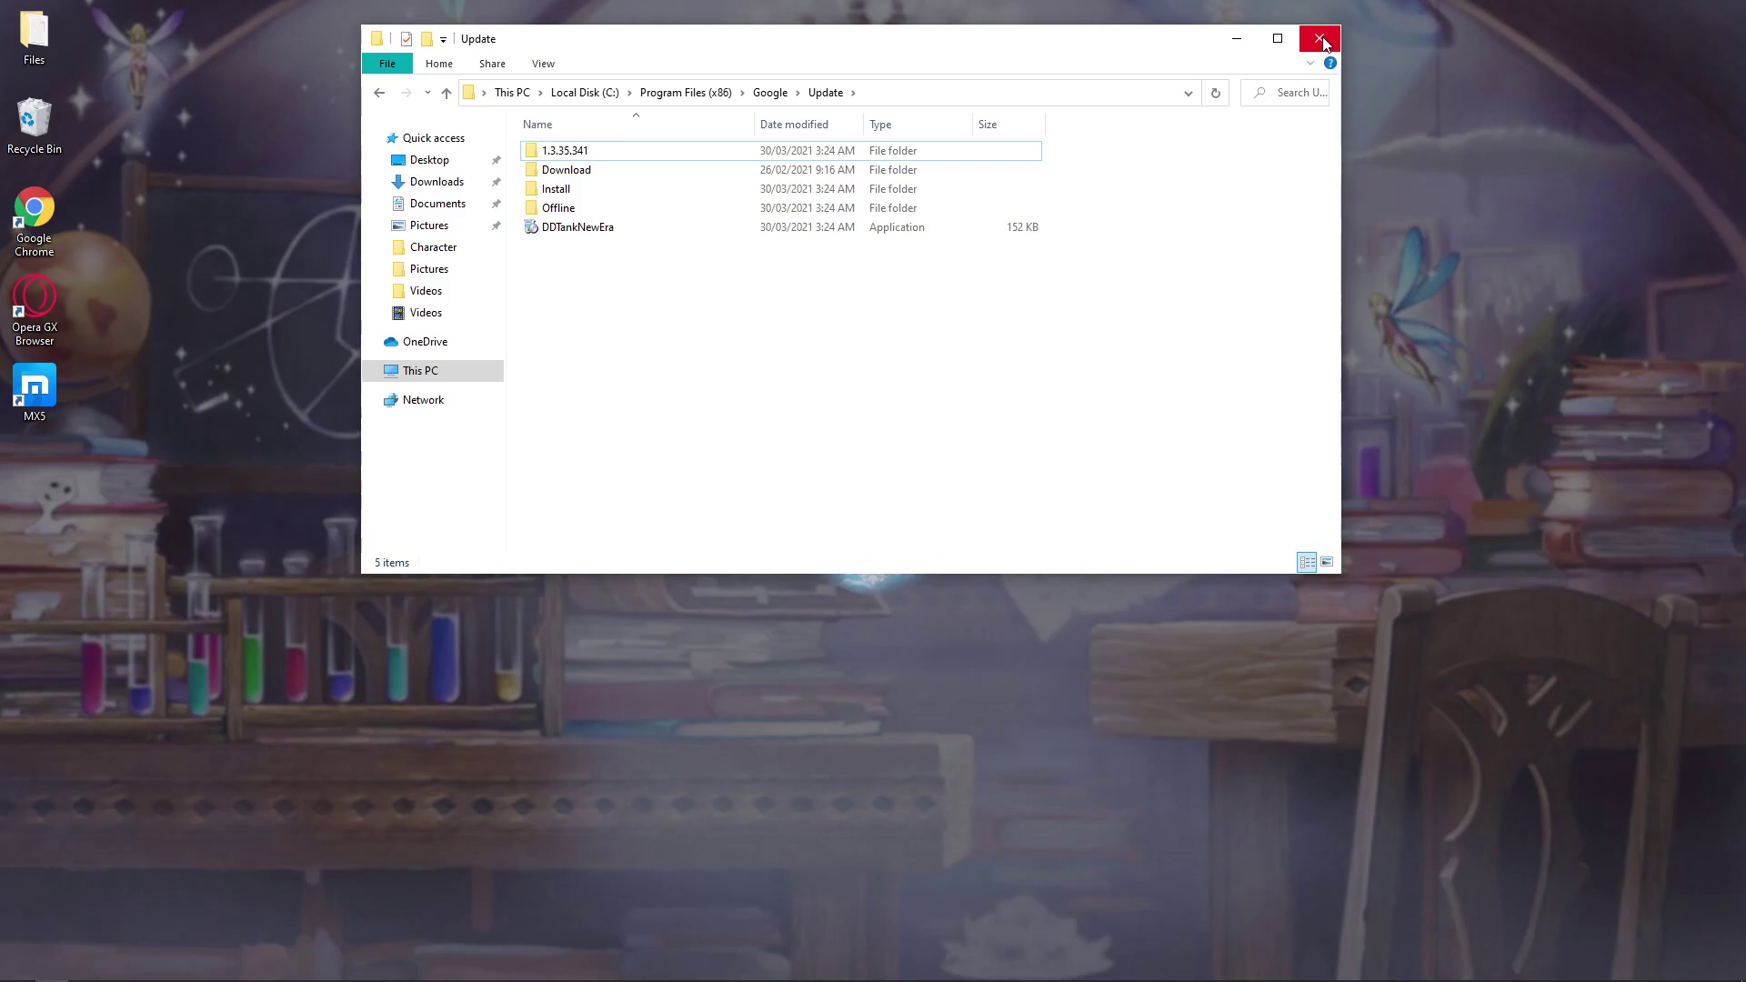
{"action": "left_click", "coordinate": [1320, 39]}
Enable the Ethernet adapter in Network Connections and close that window.
{"action": "key", "text": "alt+Tab"}
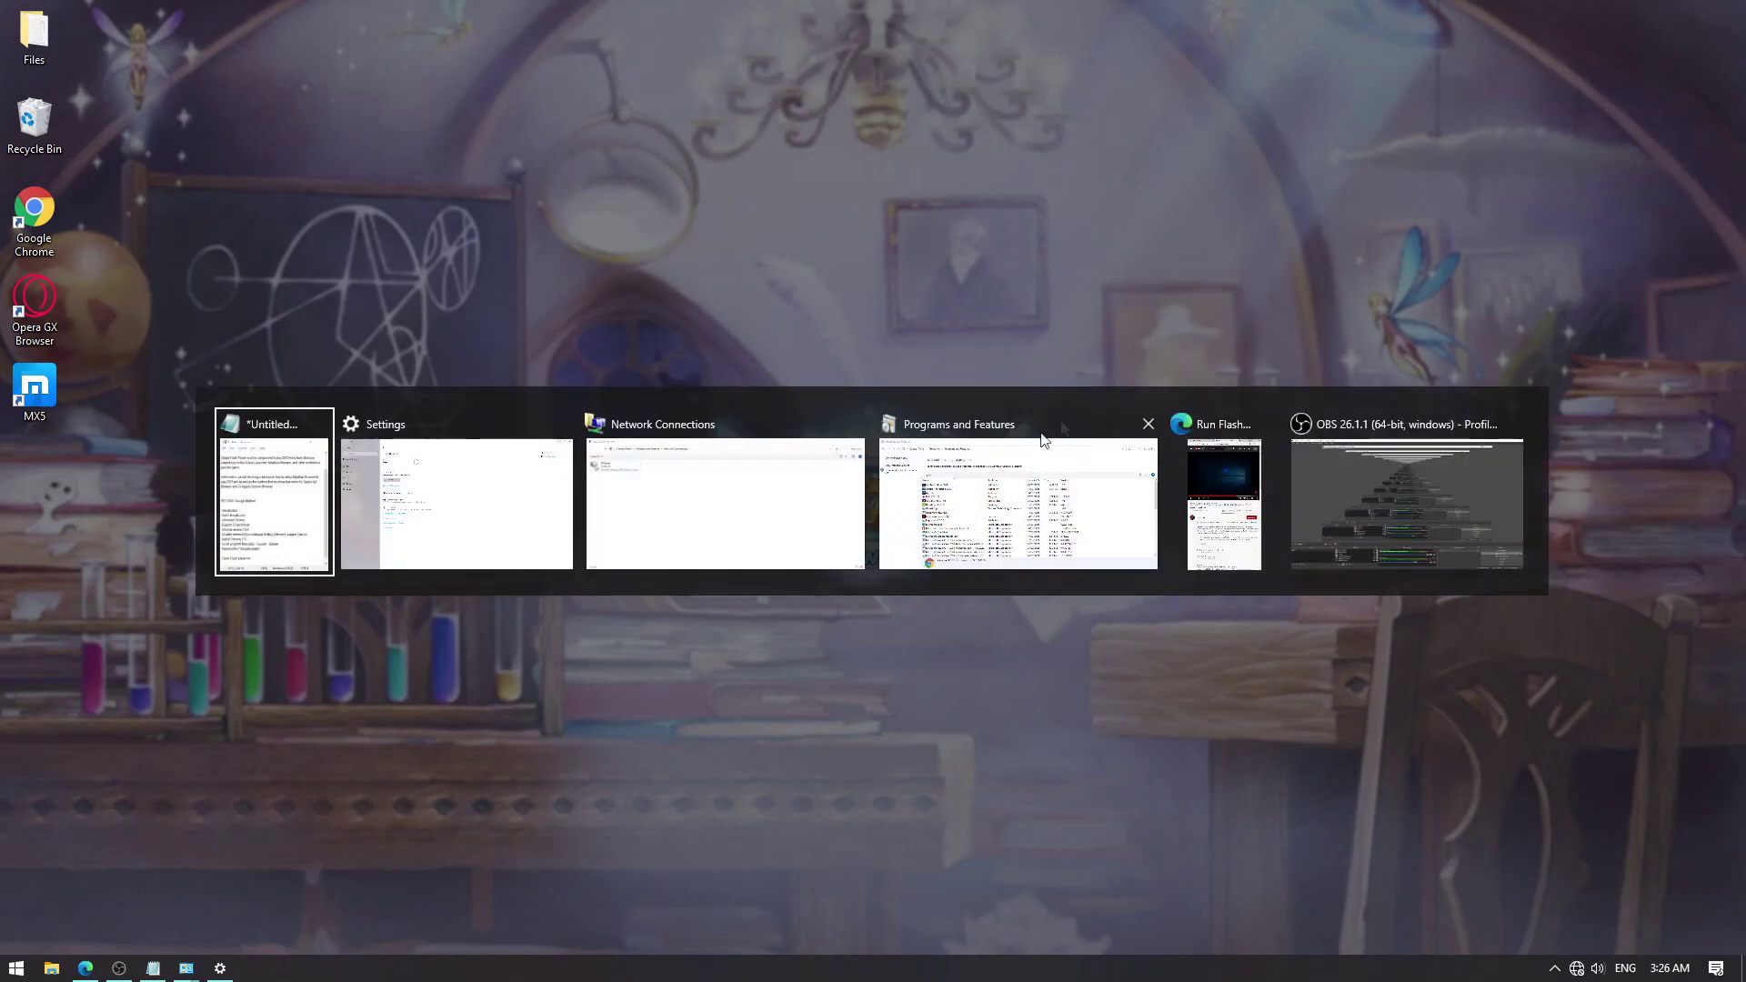
{"action": "key", "text": "Escape"}
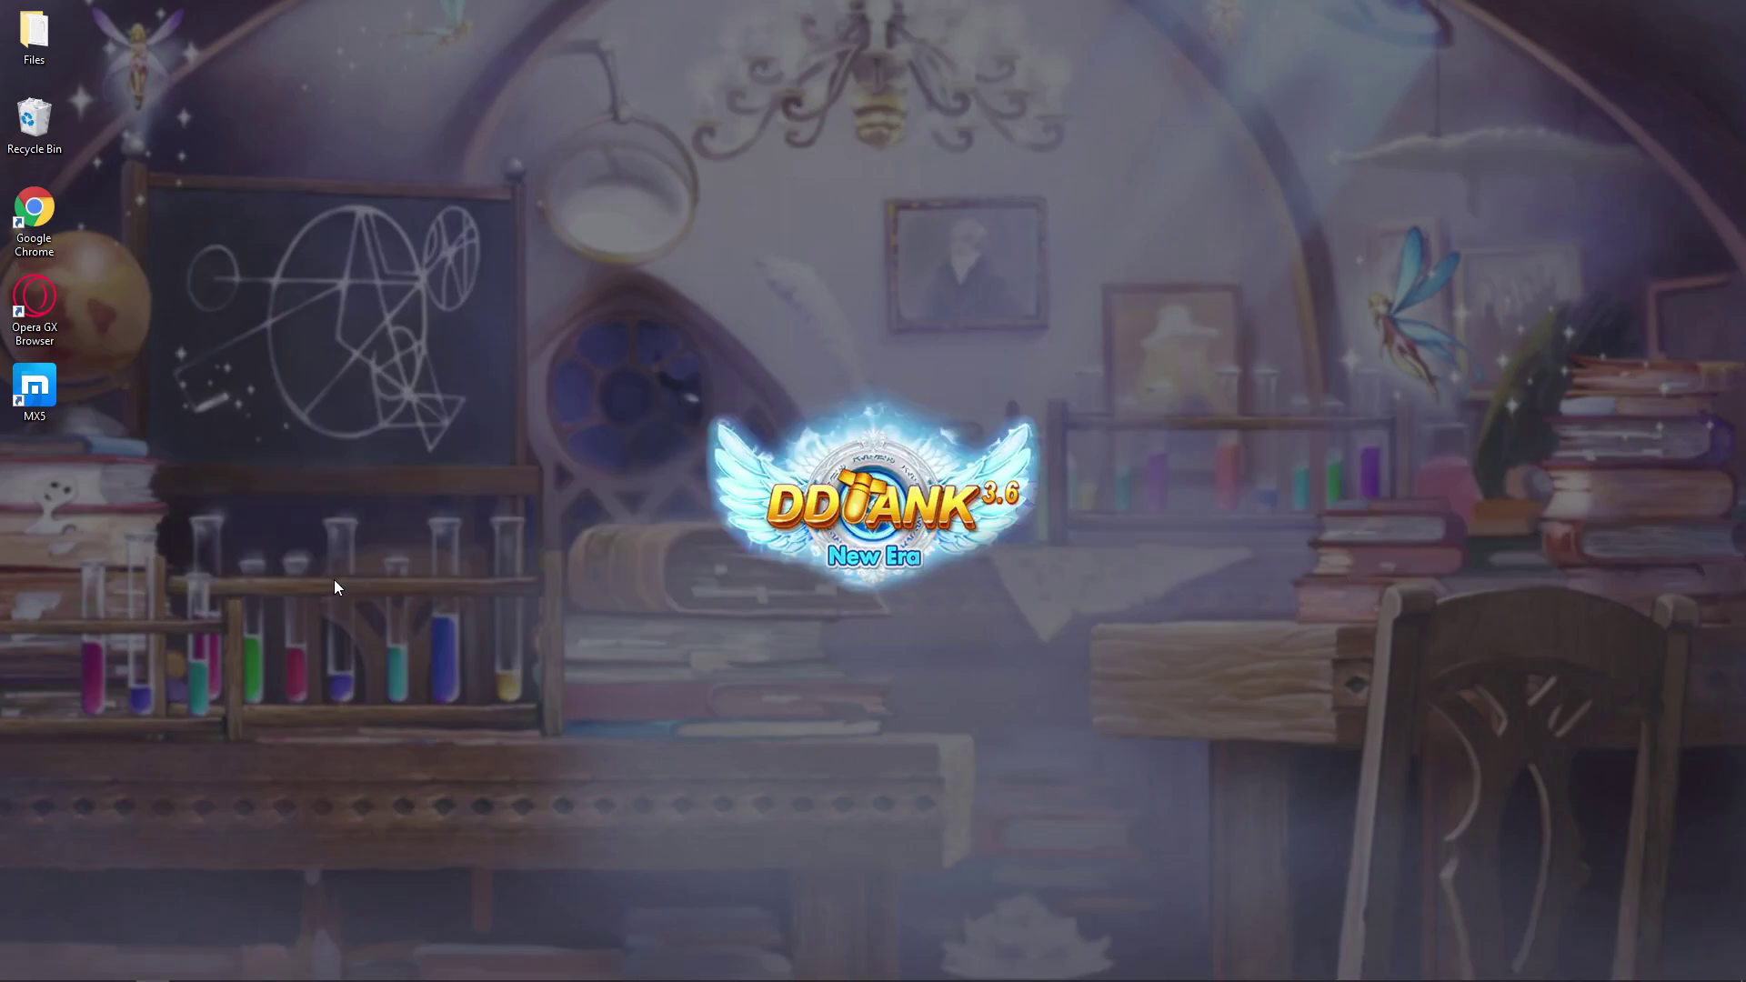
{"action": "mouse_move", "coordinate": [304, 980]}
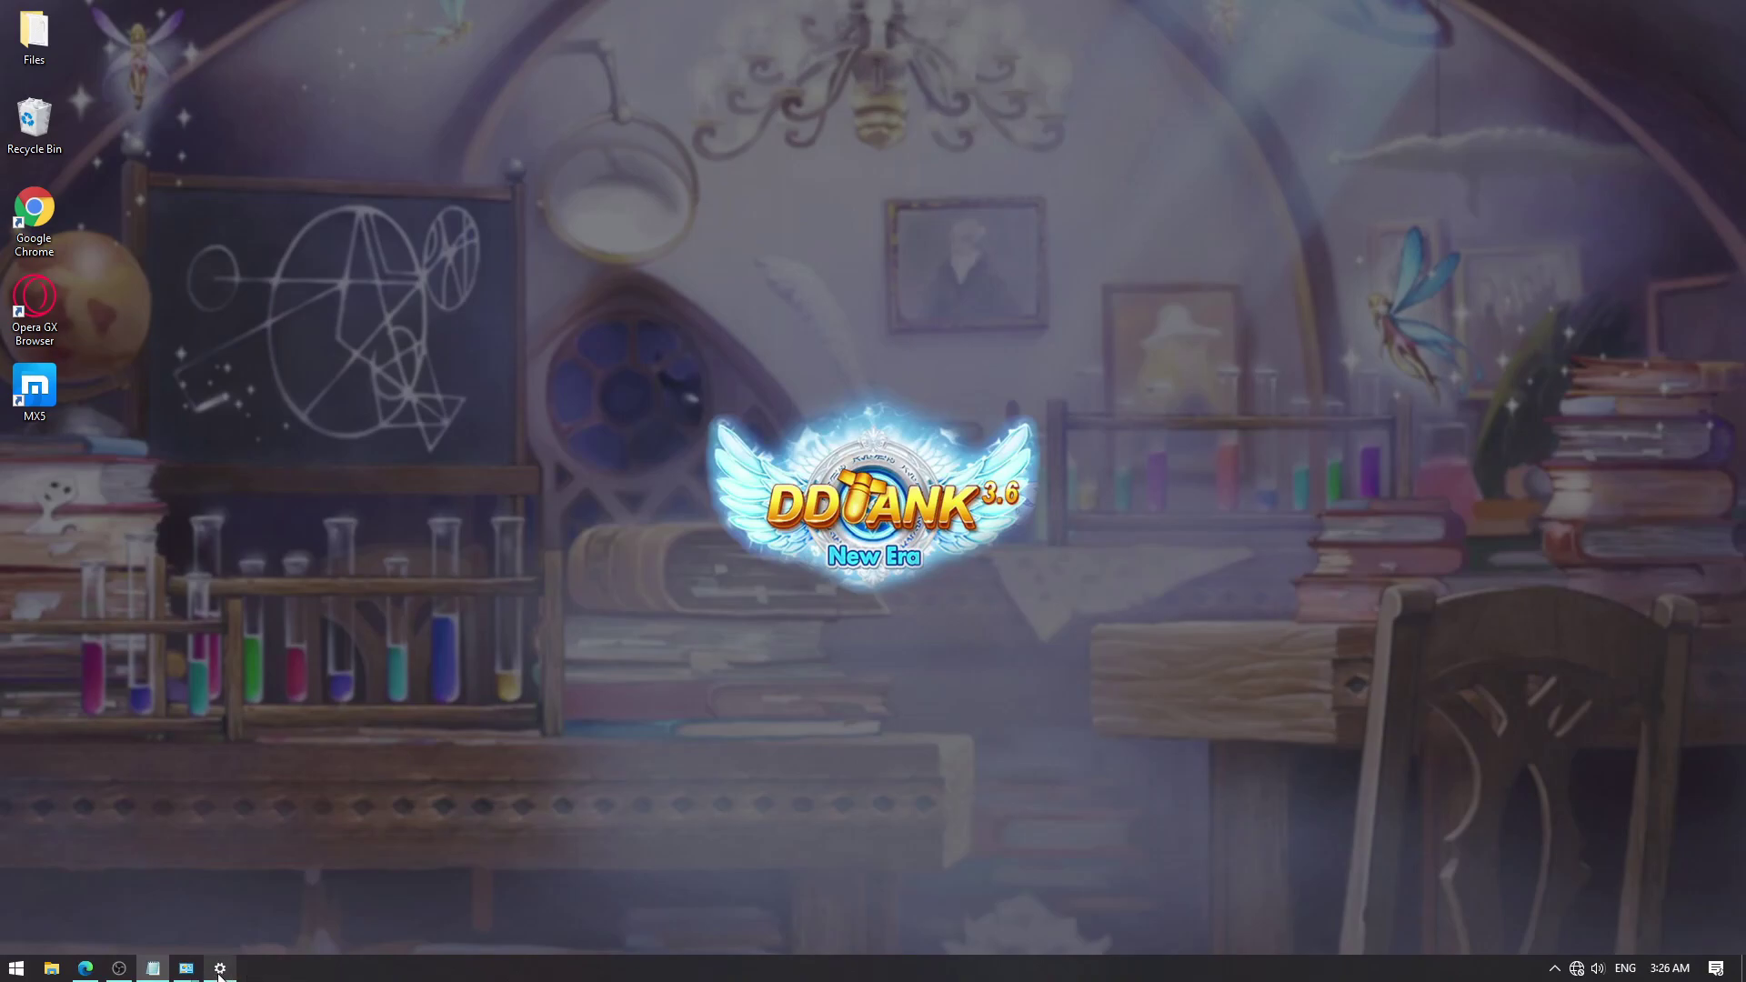
{"action": "mouse_move", "coordinate": [188, 976]}
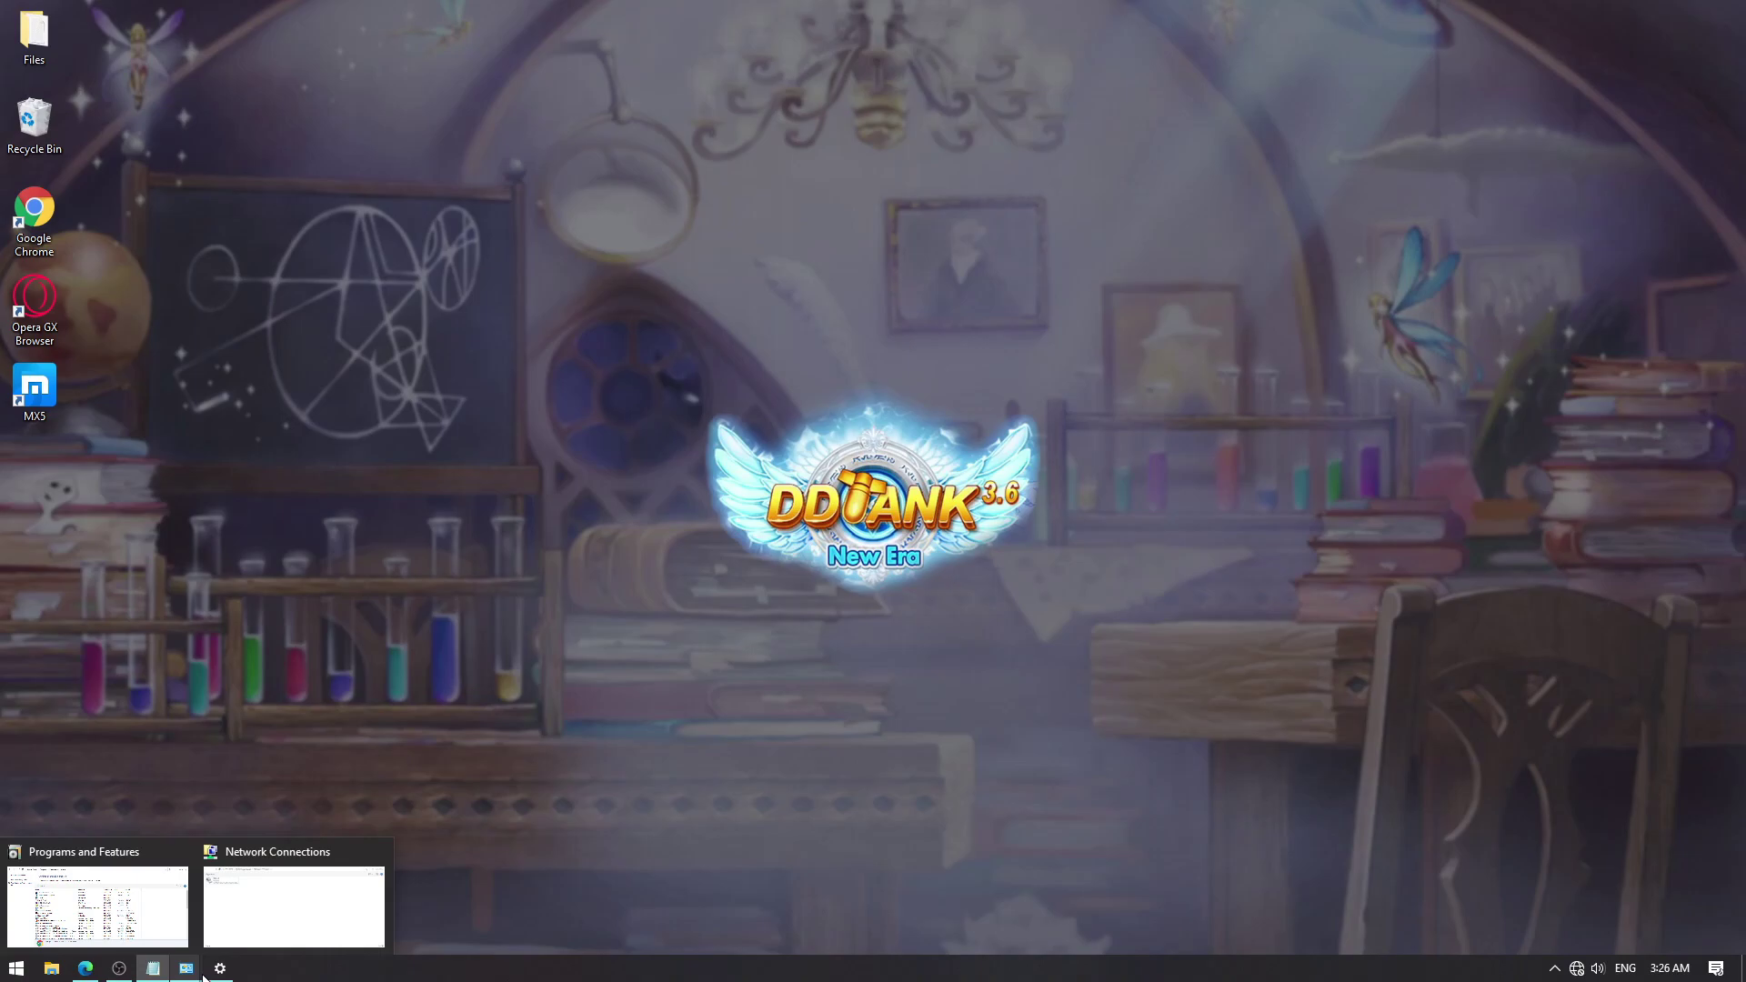
{"action": "left_click", "coordinate": [261, 913]}
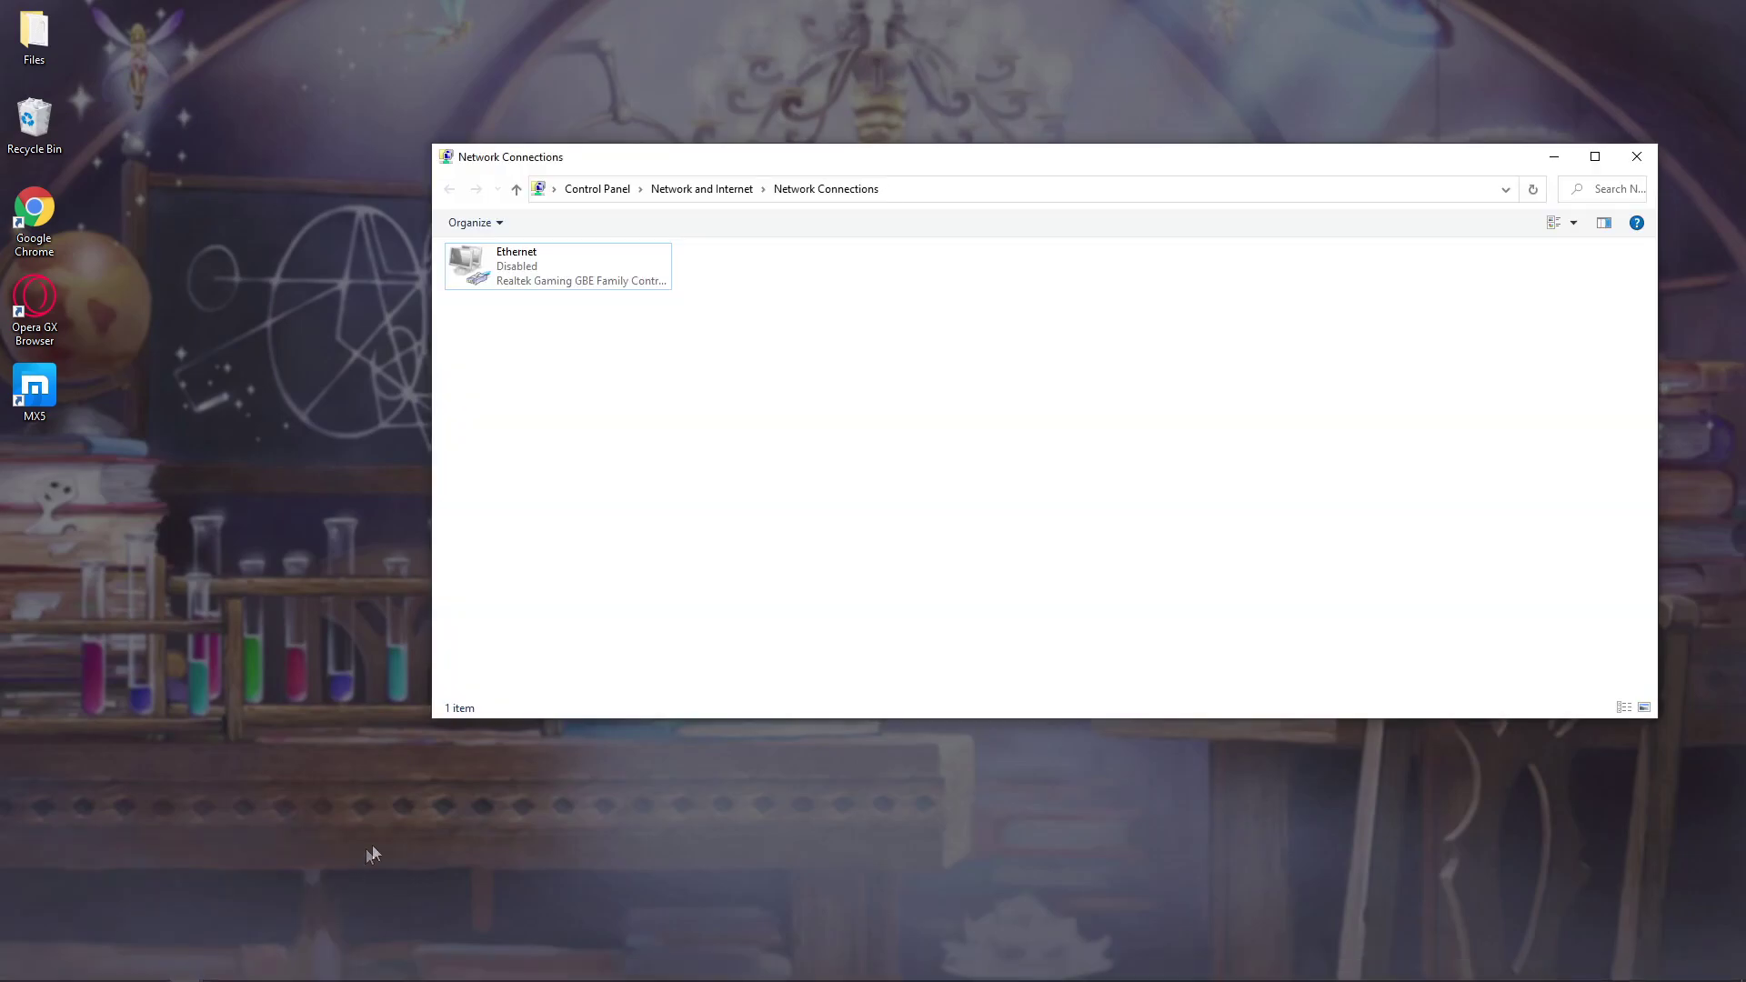
{"action": "left_click", "coordinate": [566, 284]}
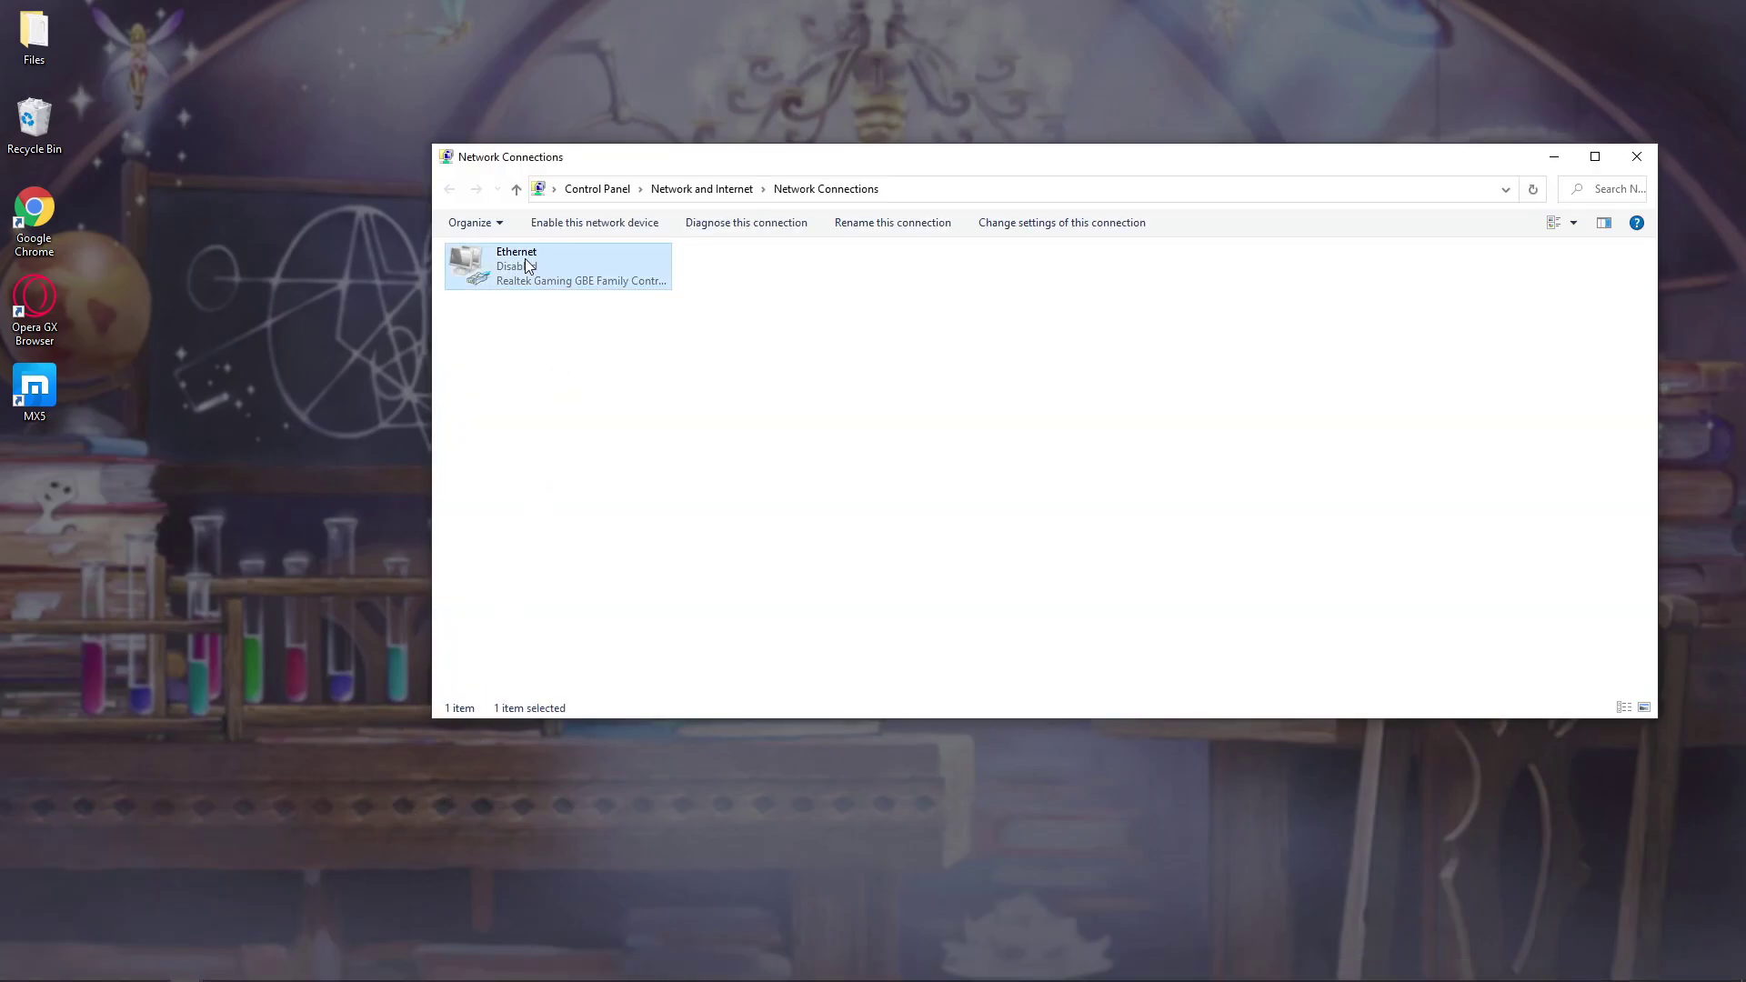
{"action": "left_click", "coordinate": [576, 225]}
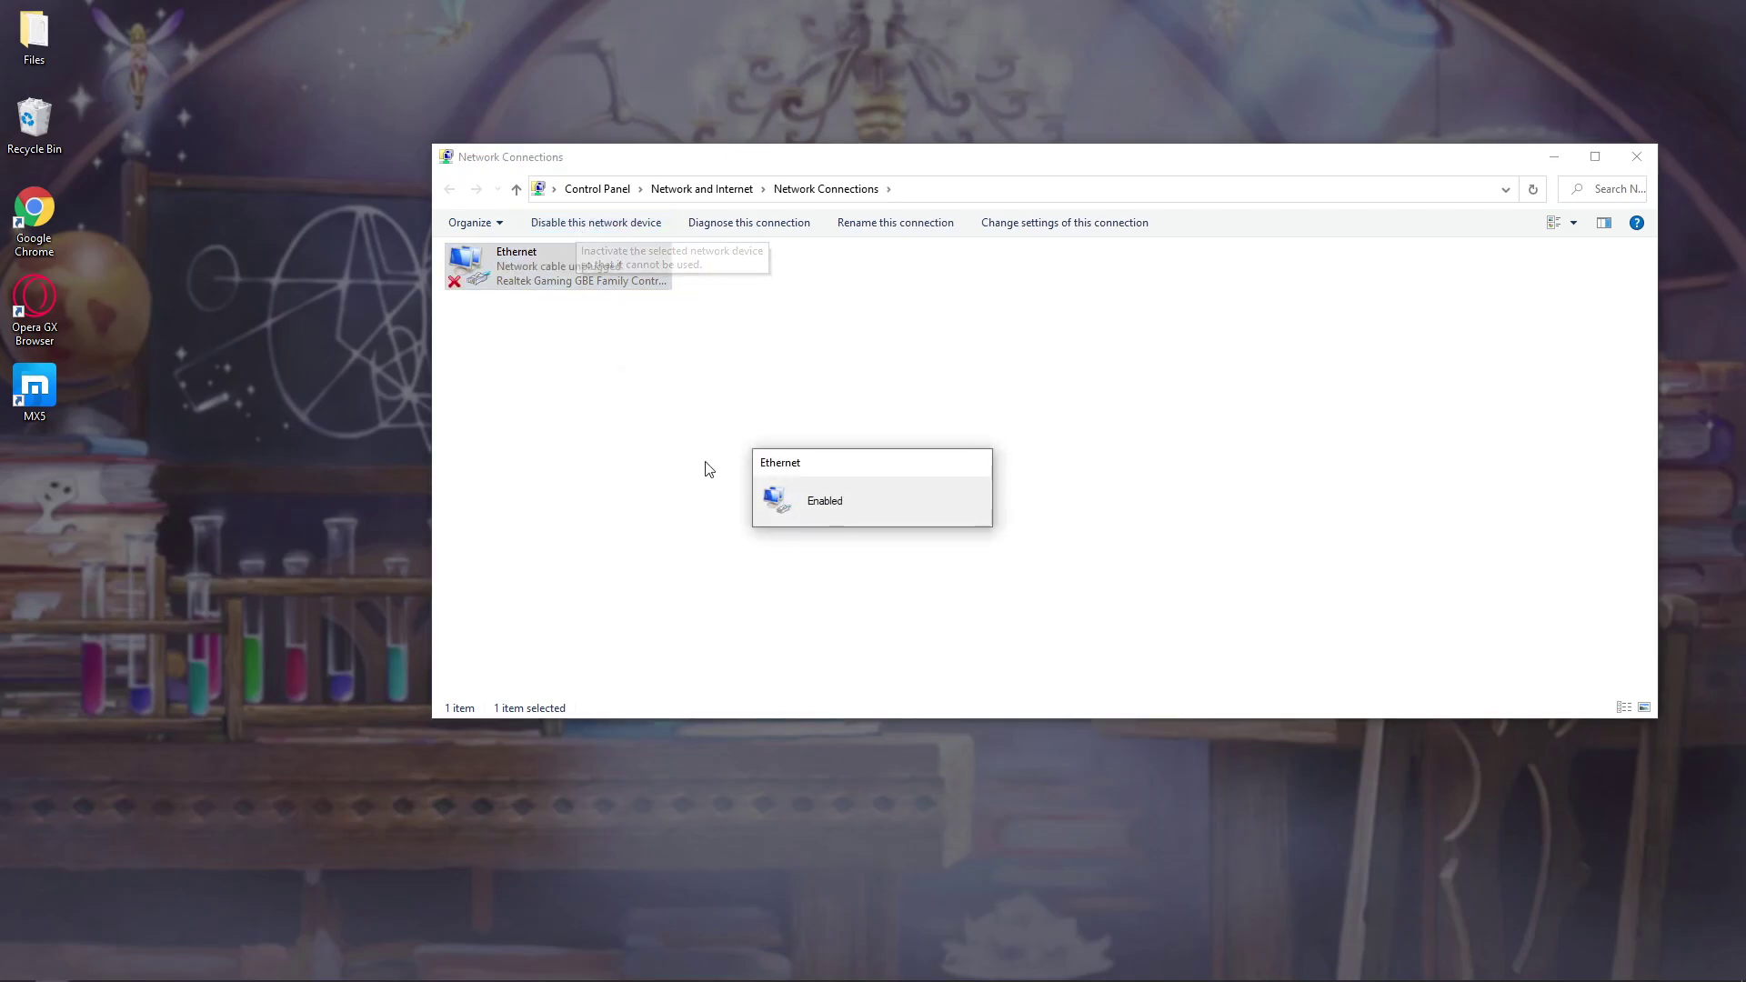
{"action": "left_click", "coordinate": [1636, 156]}
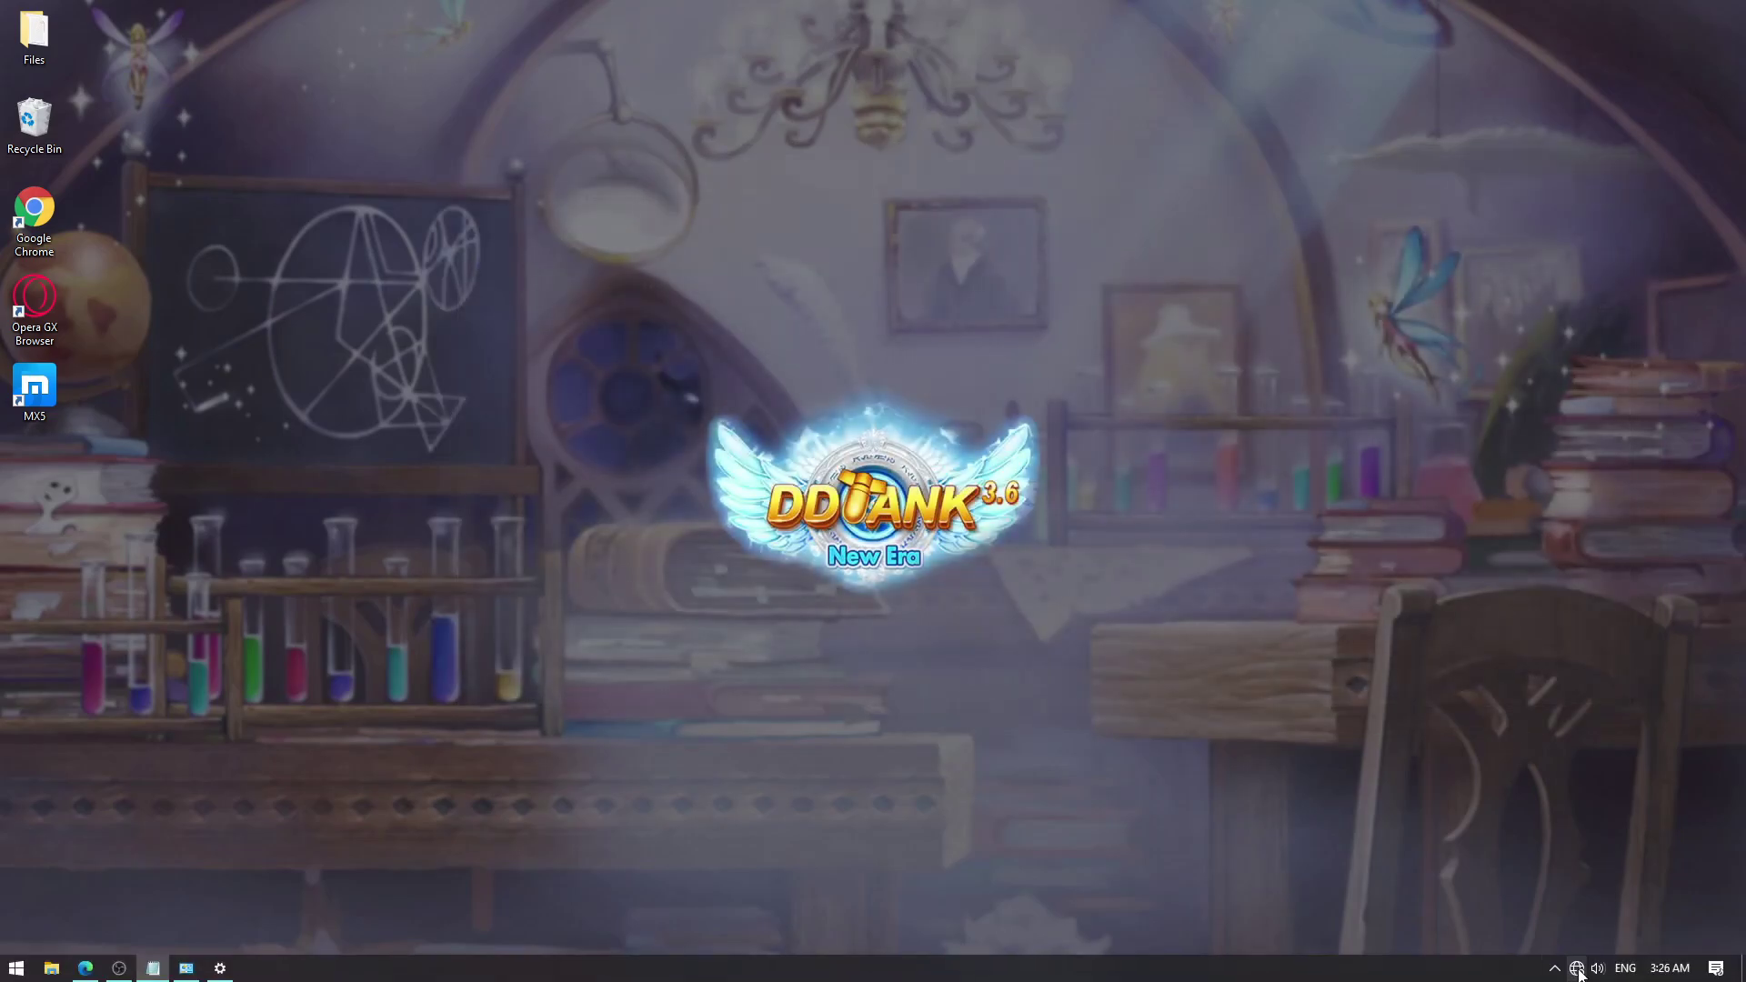
{"action": "mouse_move", "coordinate": [1578, 969]}
Launch Chrome from the desktop icon and load ddten.7tgames.com.
{"action": "left_click", "coordinate": [358, 940]}
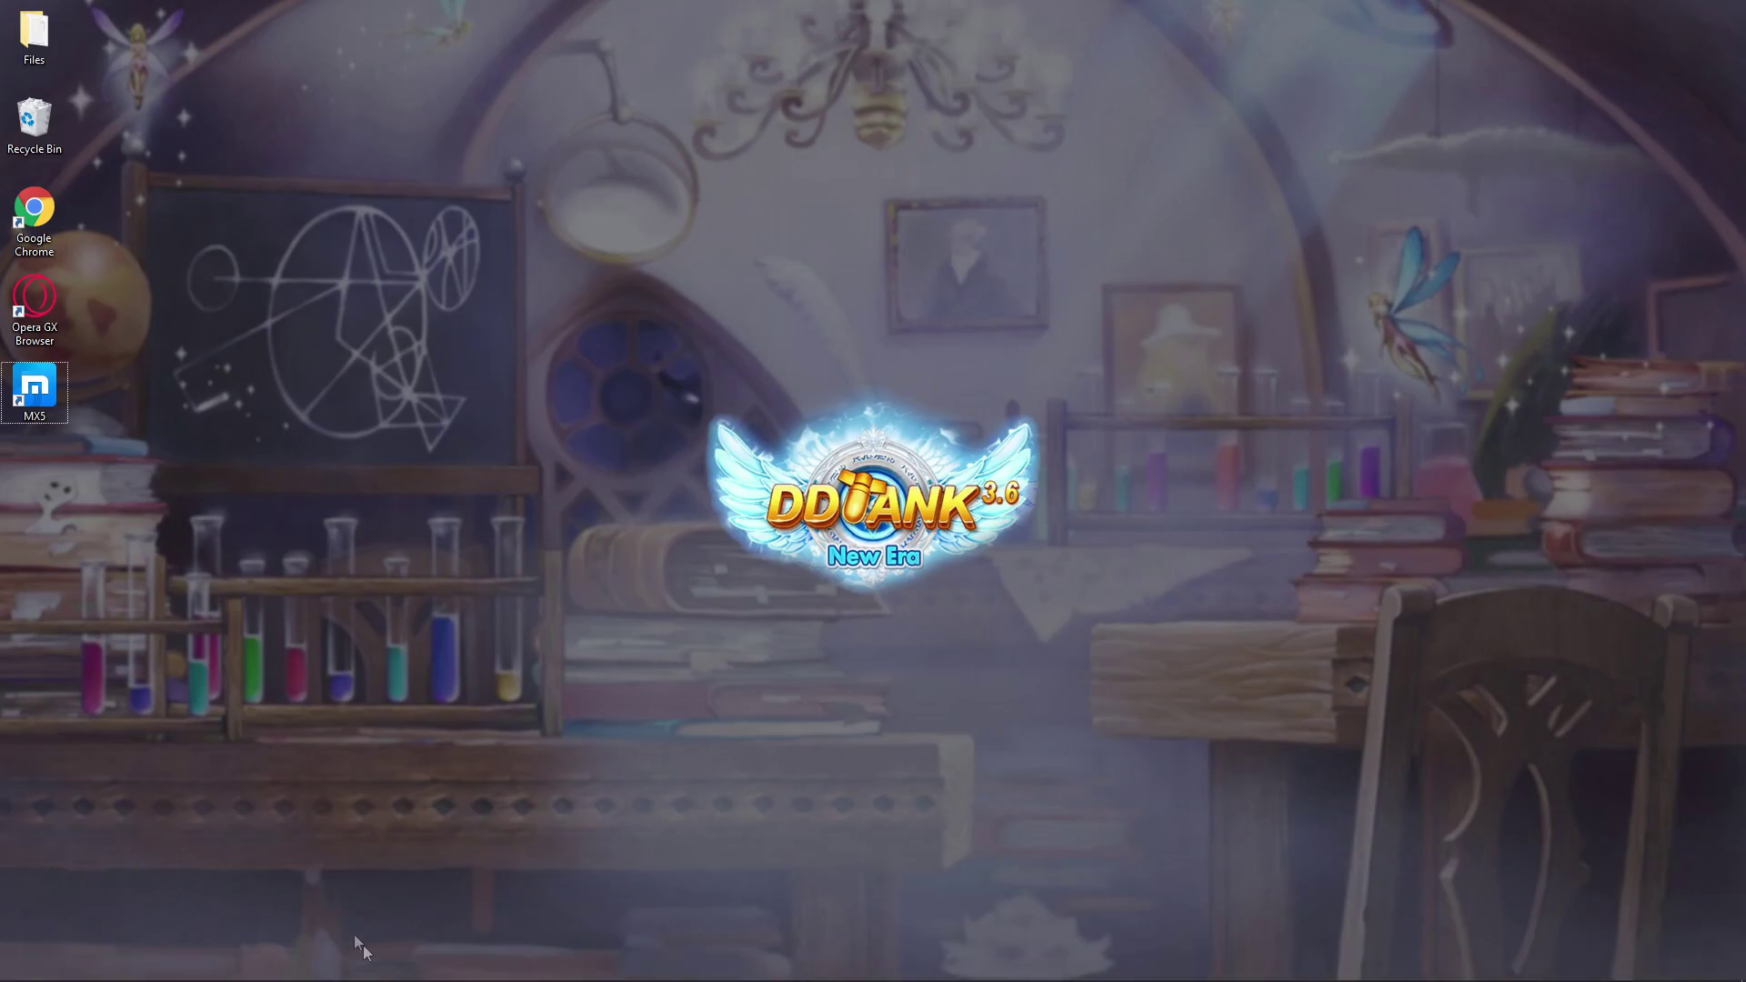
{"action": "double_click", "coordinate": [62, 242]}
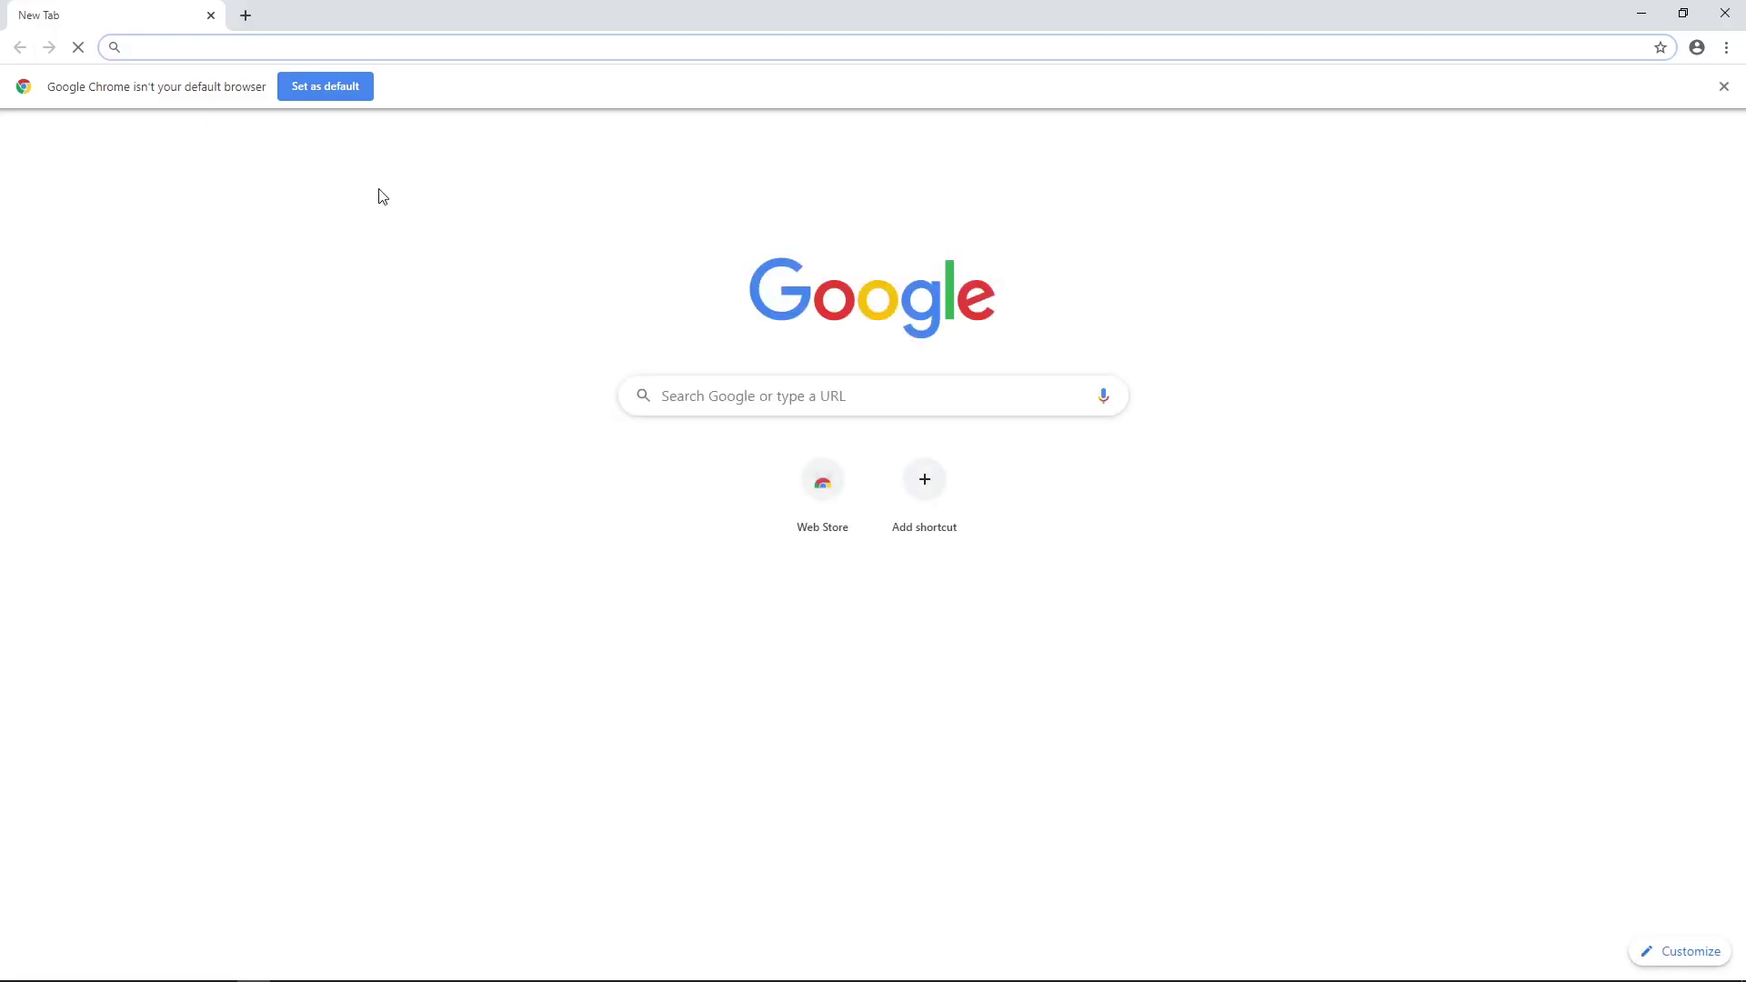
{"action": "left_click", "coordinate": [207, 43]}
{"action": "type", "text": "ddten.85"}
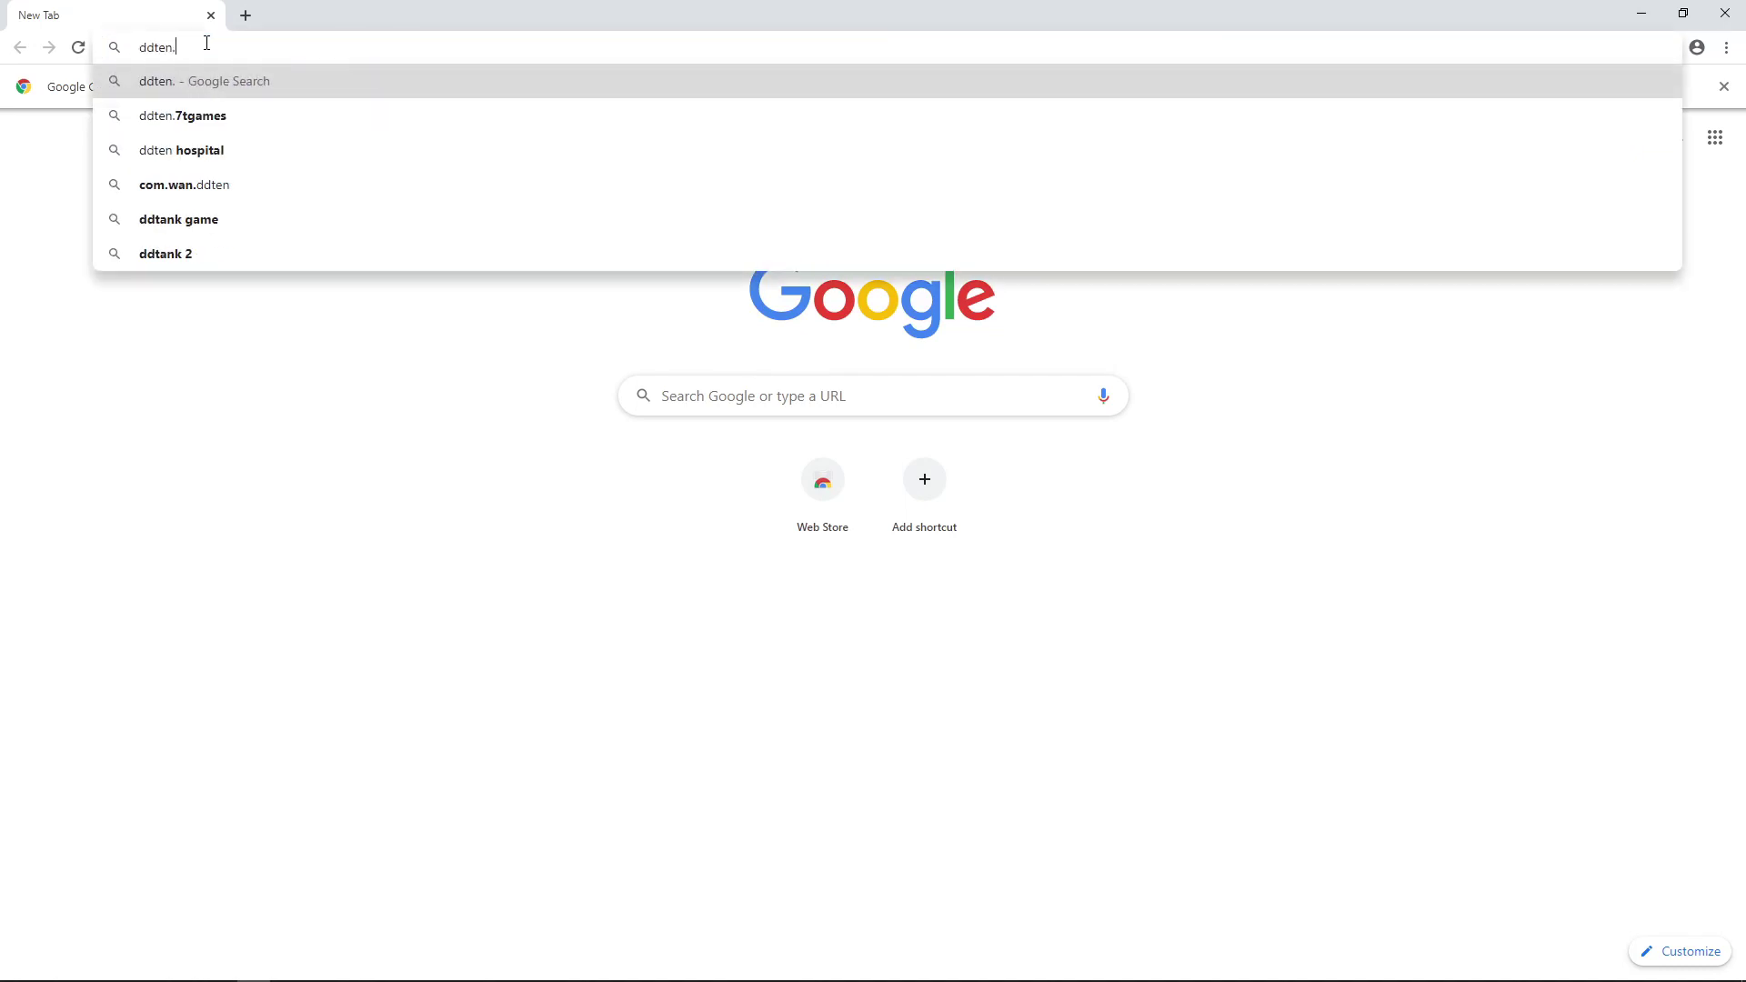
{"action": "key", "text": "BackSpace"}
{"action": "key", "text": "BackSpace"}
{"action": "type", "text": "7tgame."}
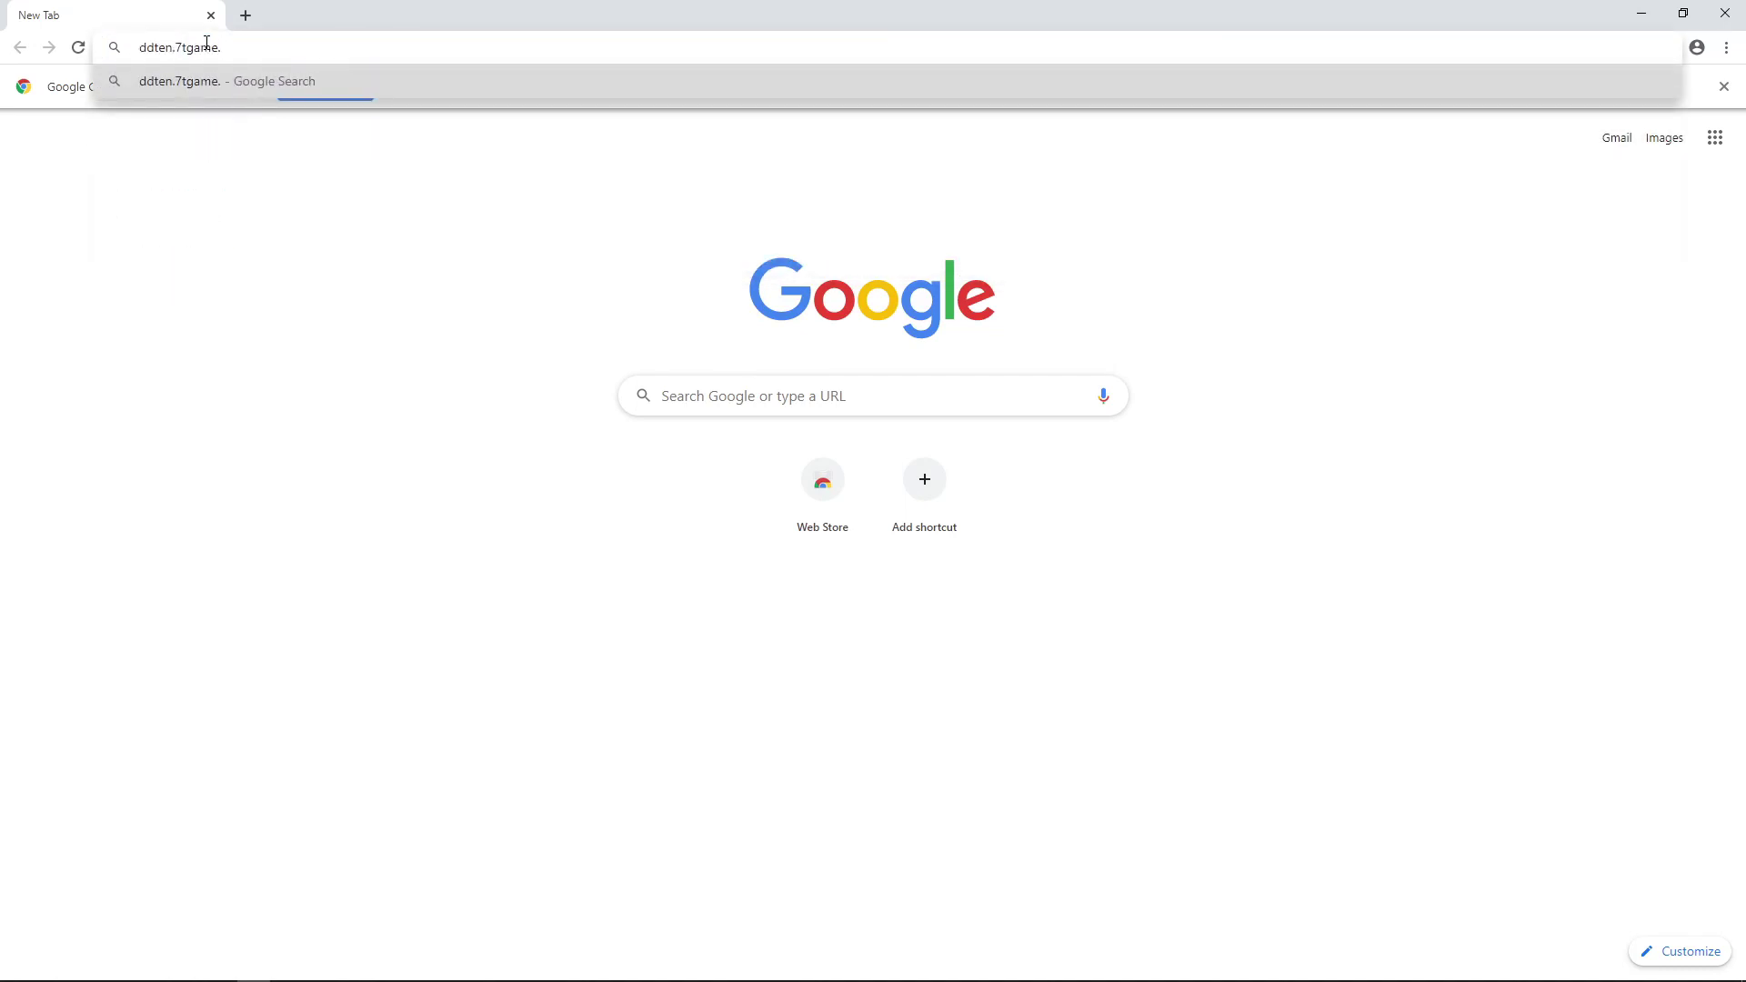
{"action": "key", "text": "BackSpace"}
{"action": "type", "text": "s.com"}
{"action": "key", "text": "Return"}
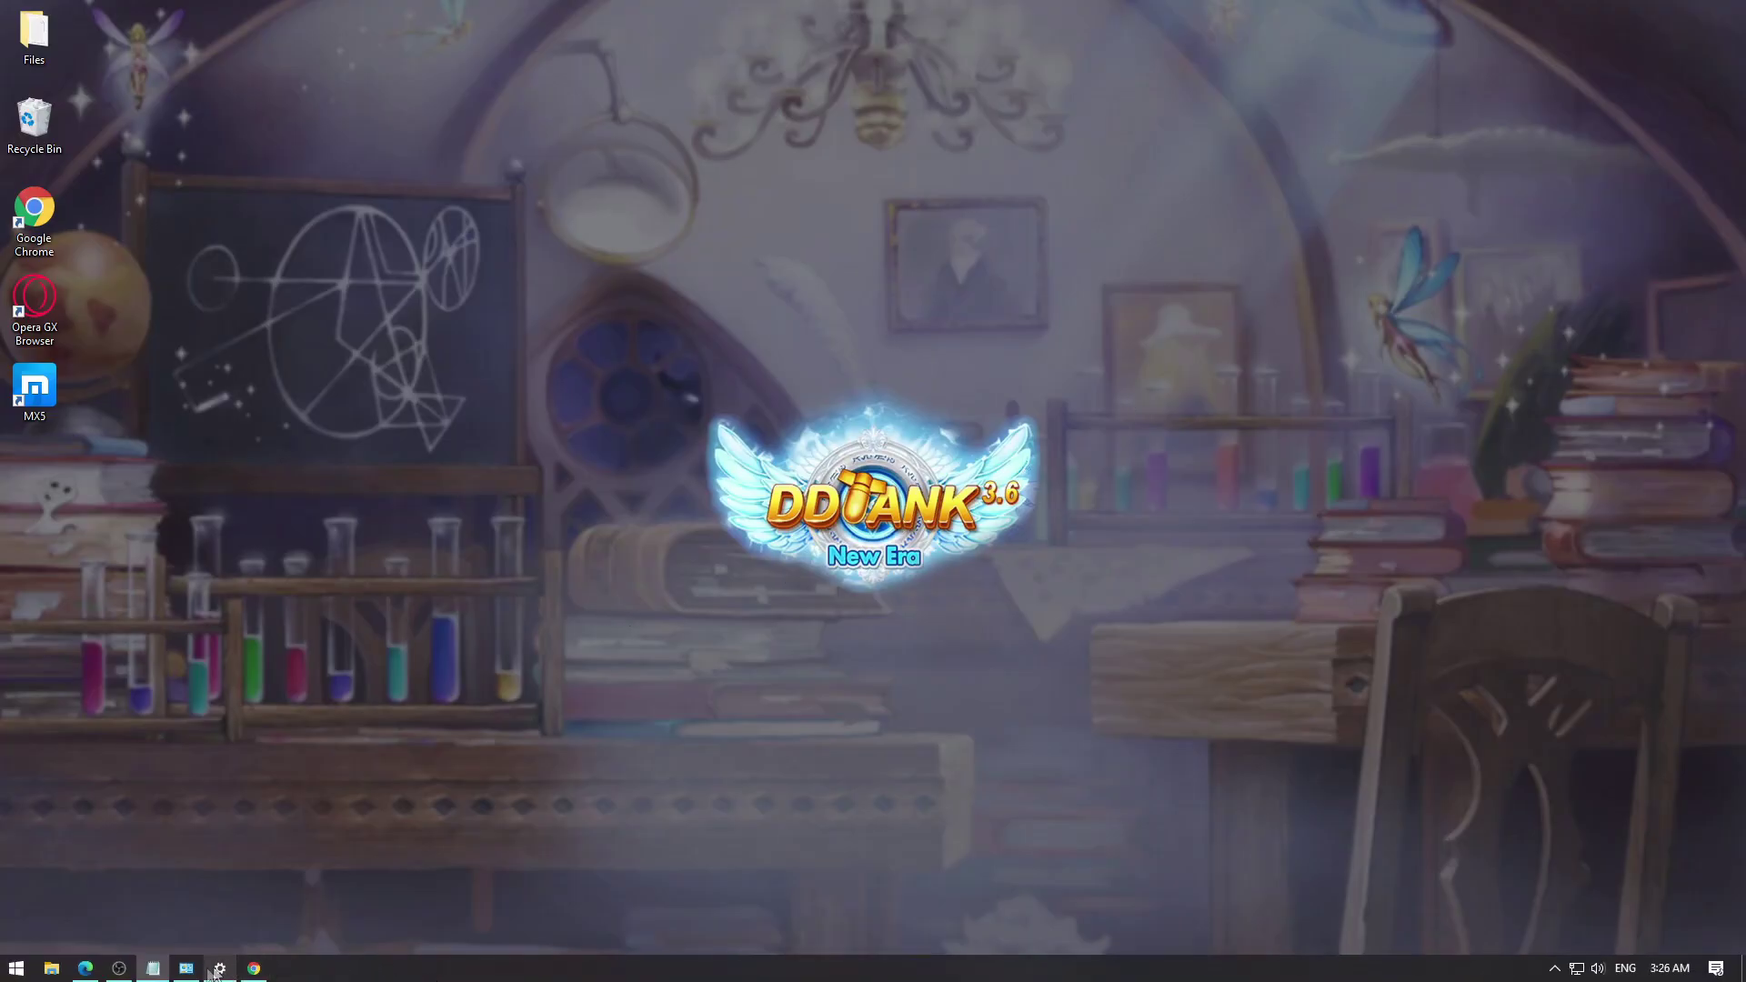
Launch flashplayer32_0r0_344_Google_Chrome from Downloads > FLASH_PLAYER_2021 > FLASH_PLAYER_2021 and start installing.
{"action": "left_click", "coordinate": [51, 969]}
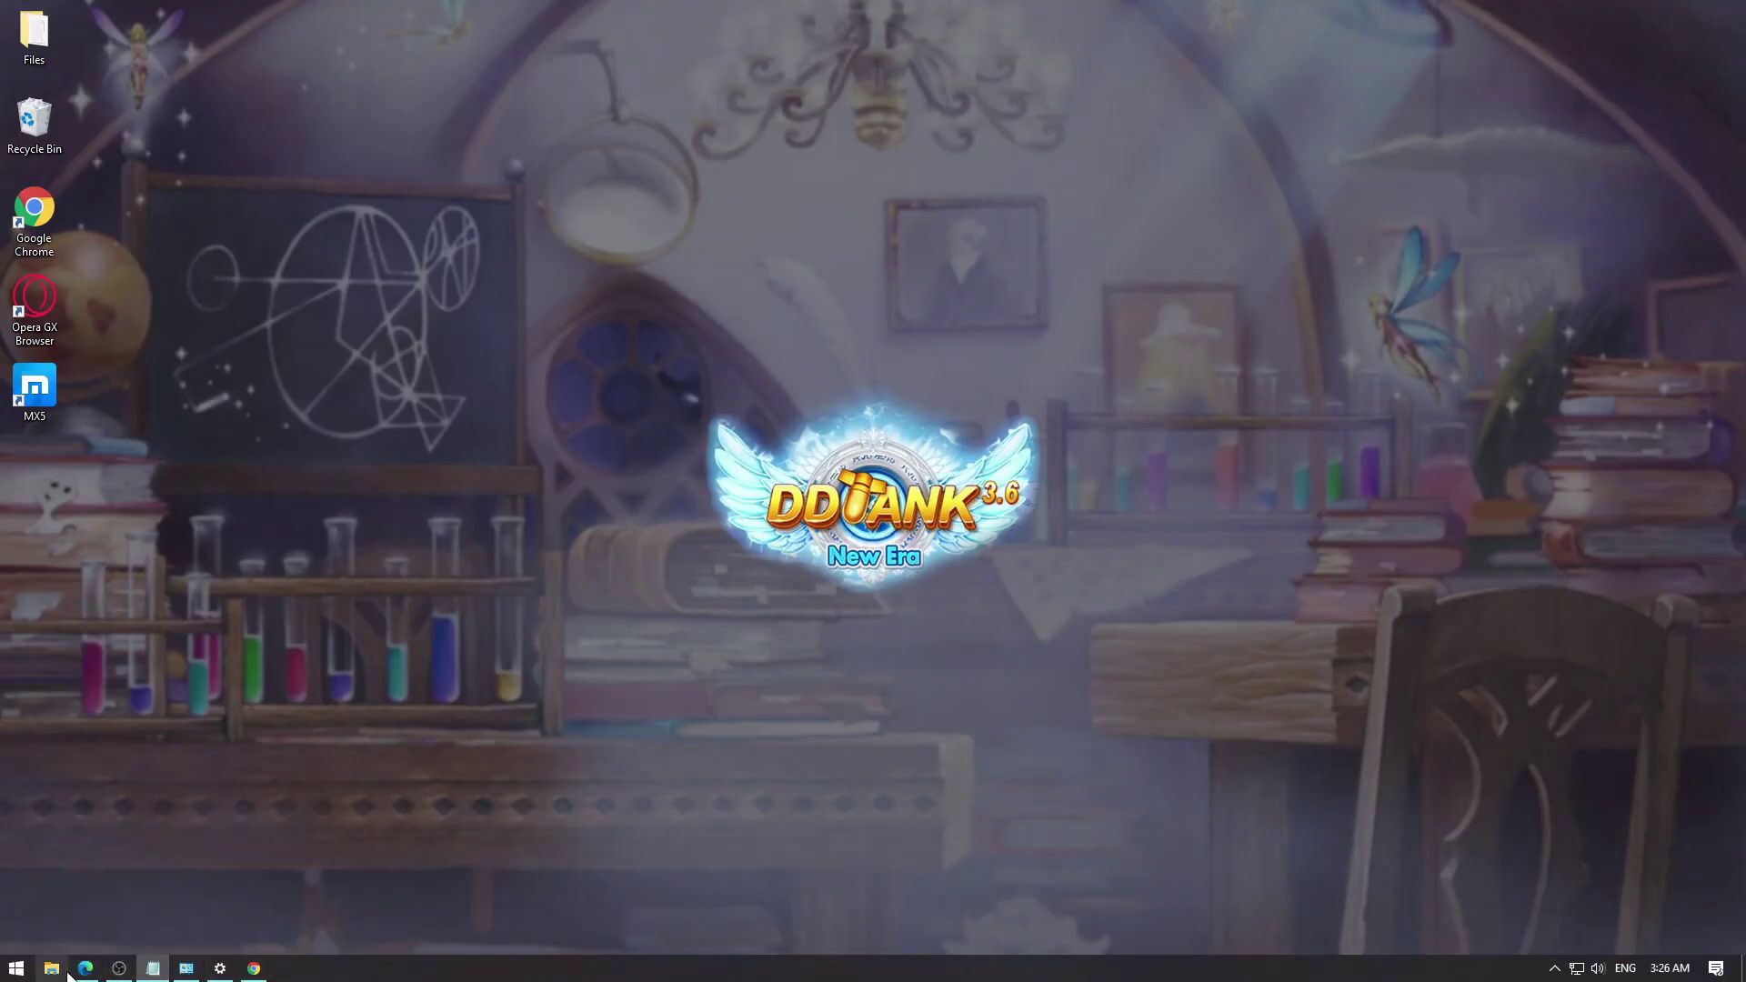
{"action": "left_click", "coordinate": [450, 184]}
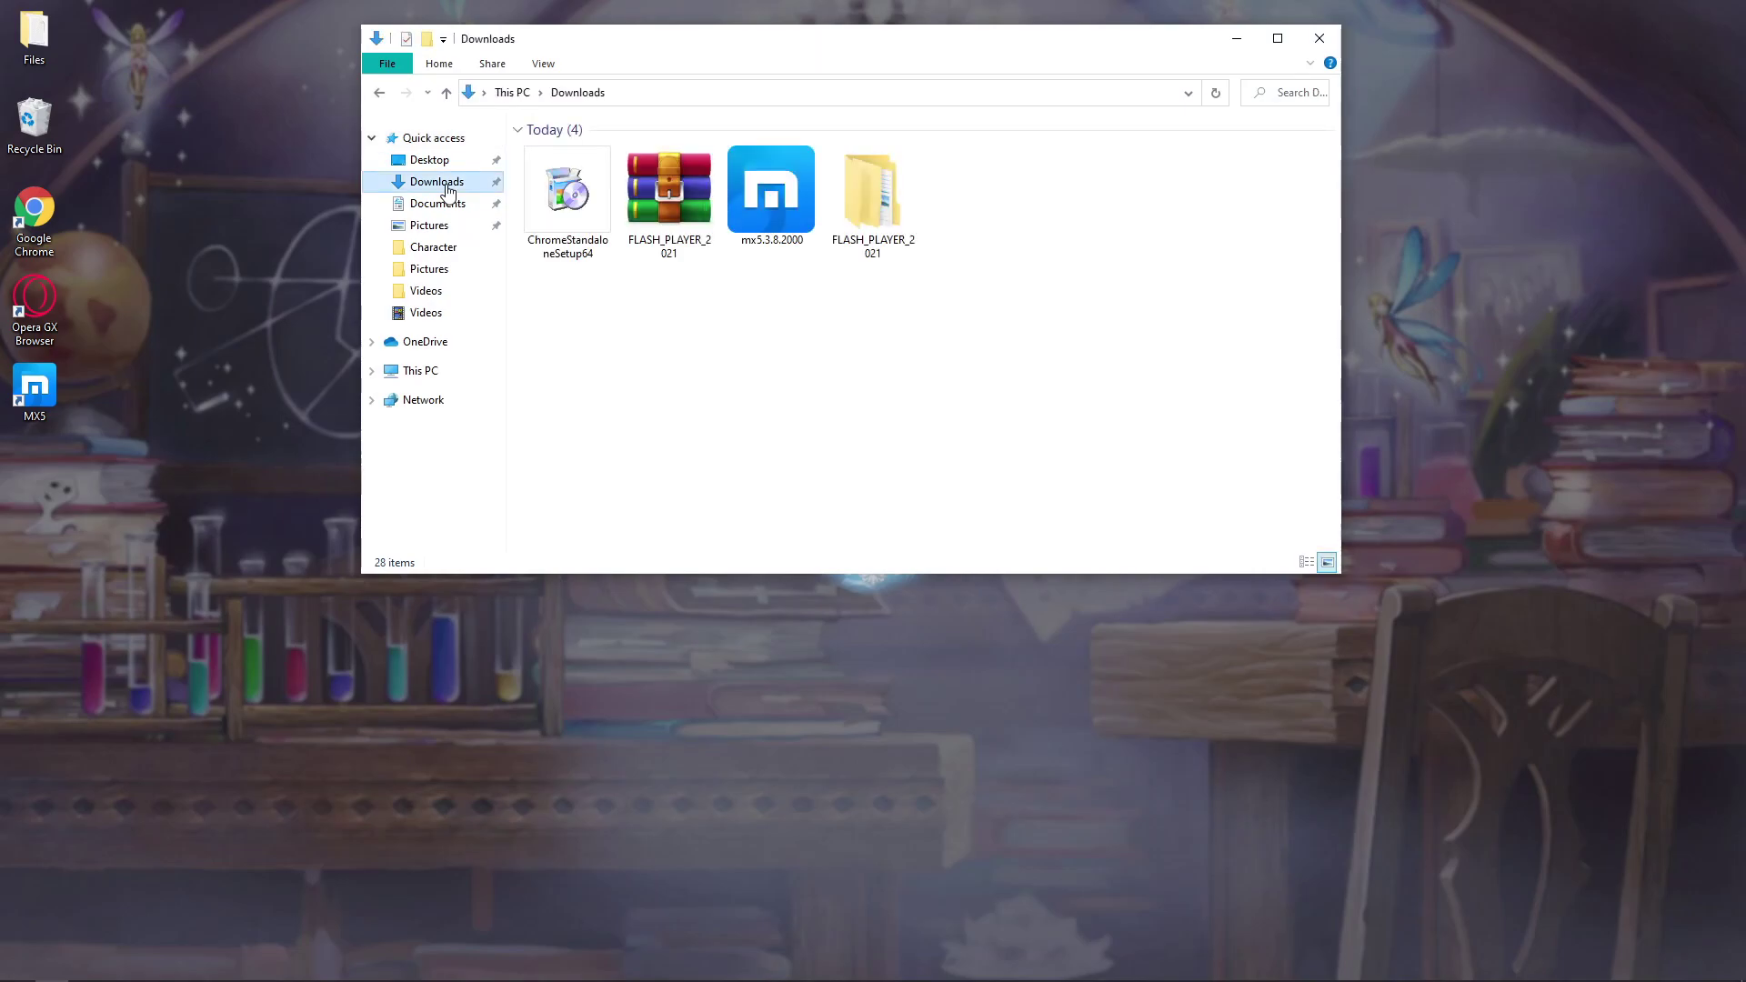
{"action": "left_click", "coordinate": [883, 202]}
{"action": "double_click", "coordinate": [882, 195]}
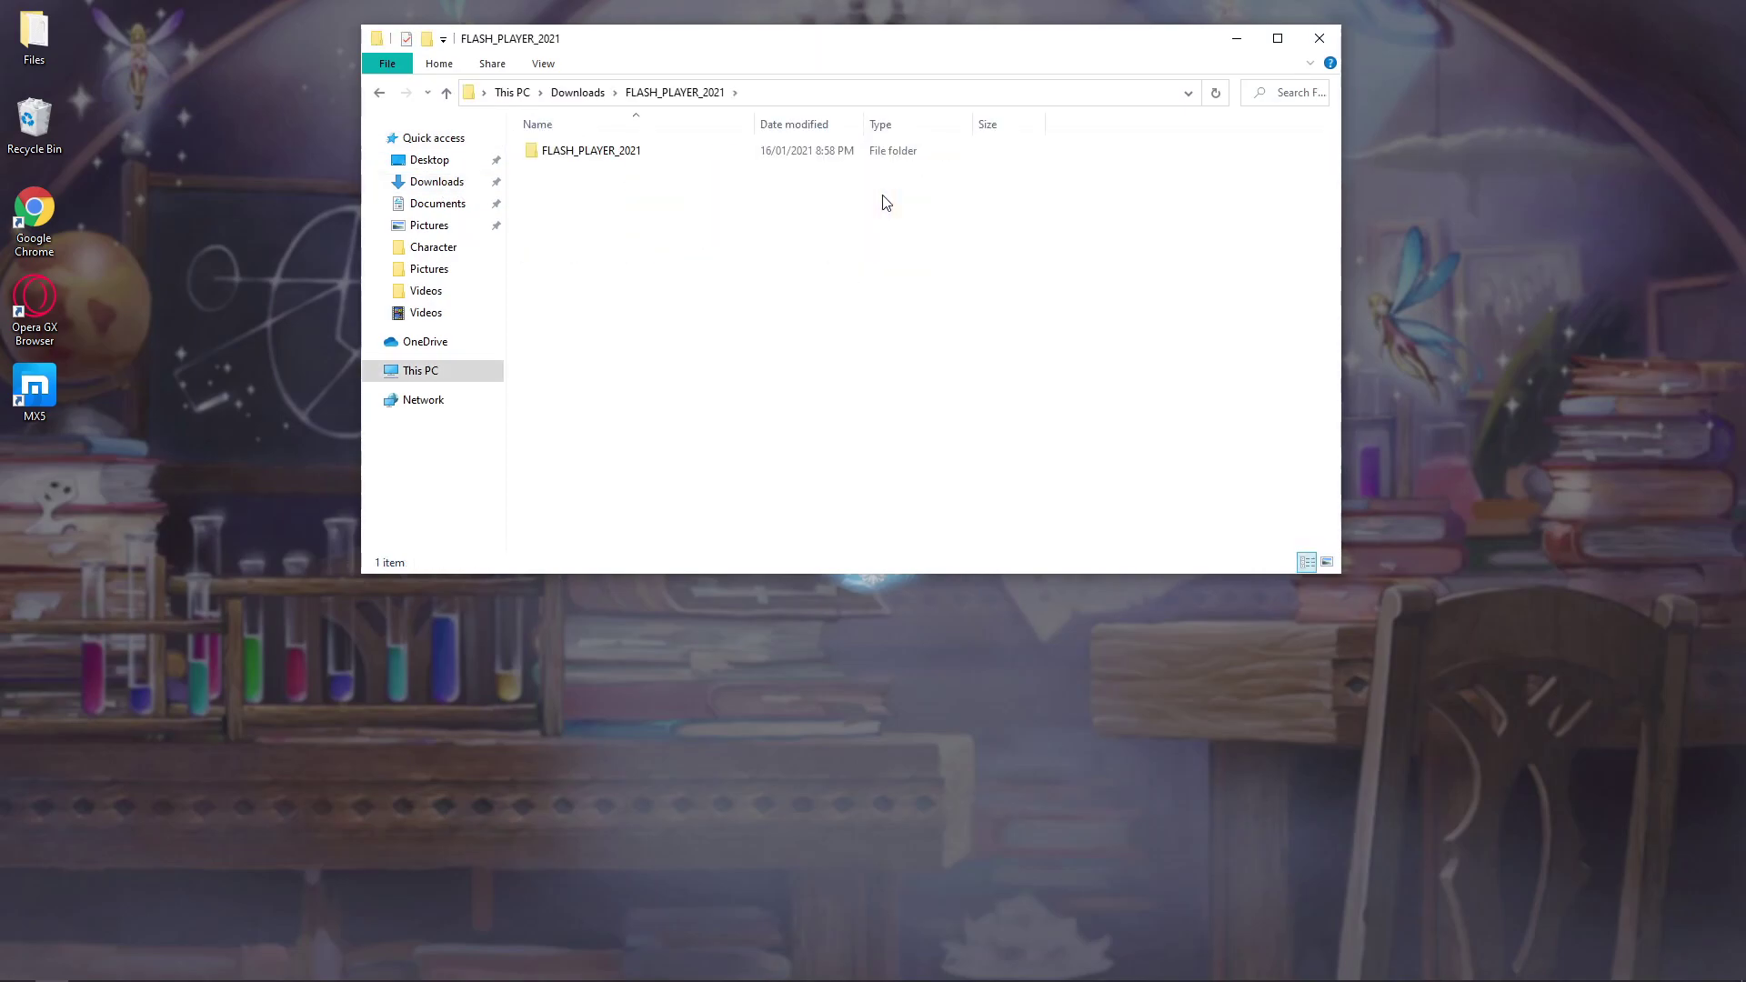
{"action": "double_click", "coordinate": [646, 159]}
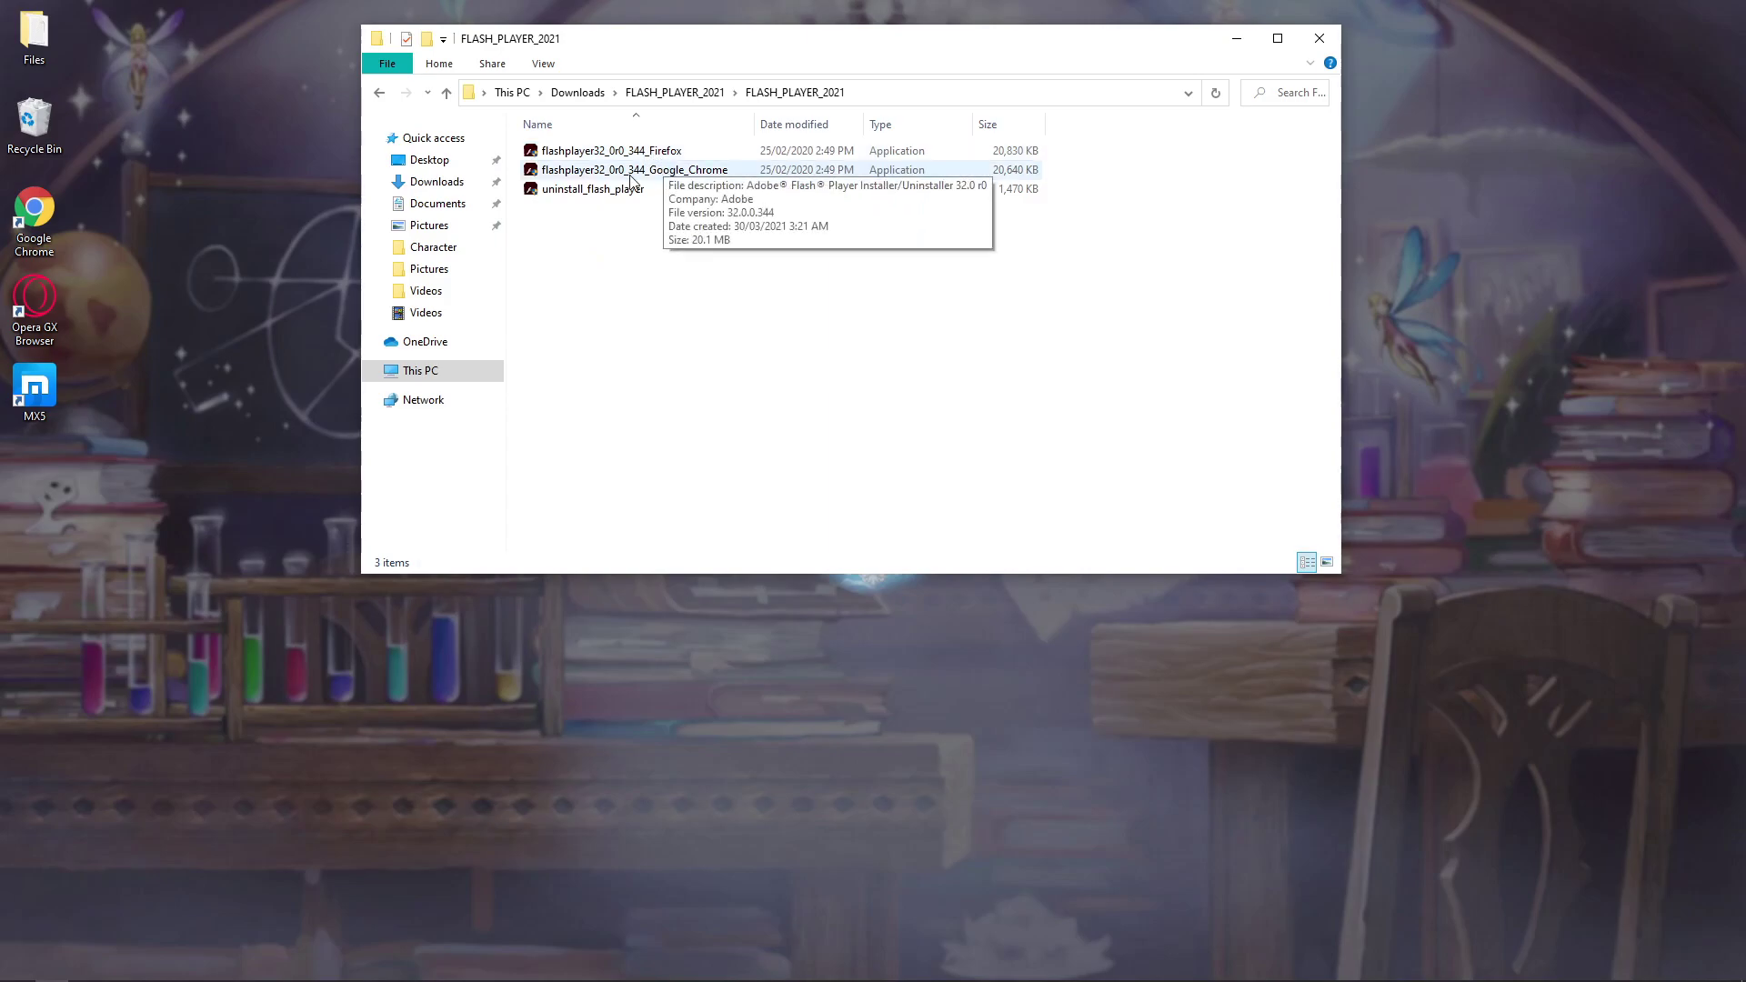
{"action": "left_click", "coordinate": [580, 175]}
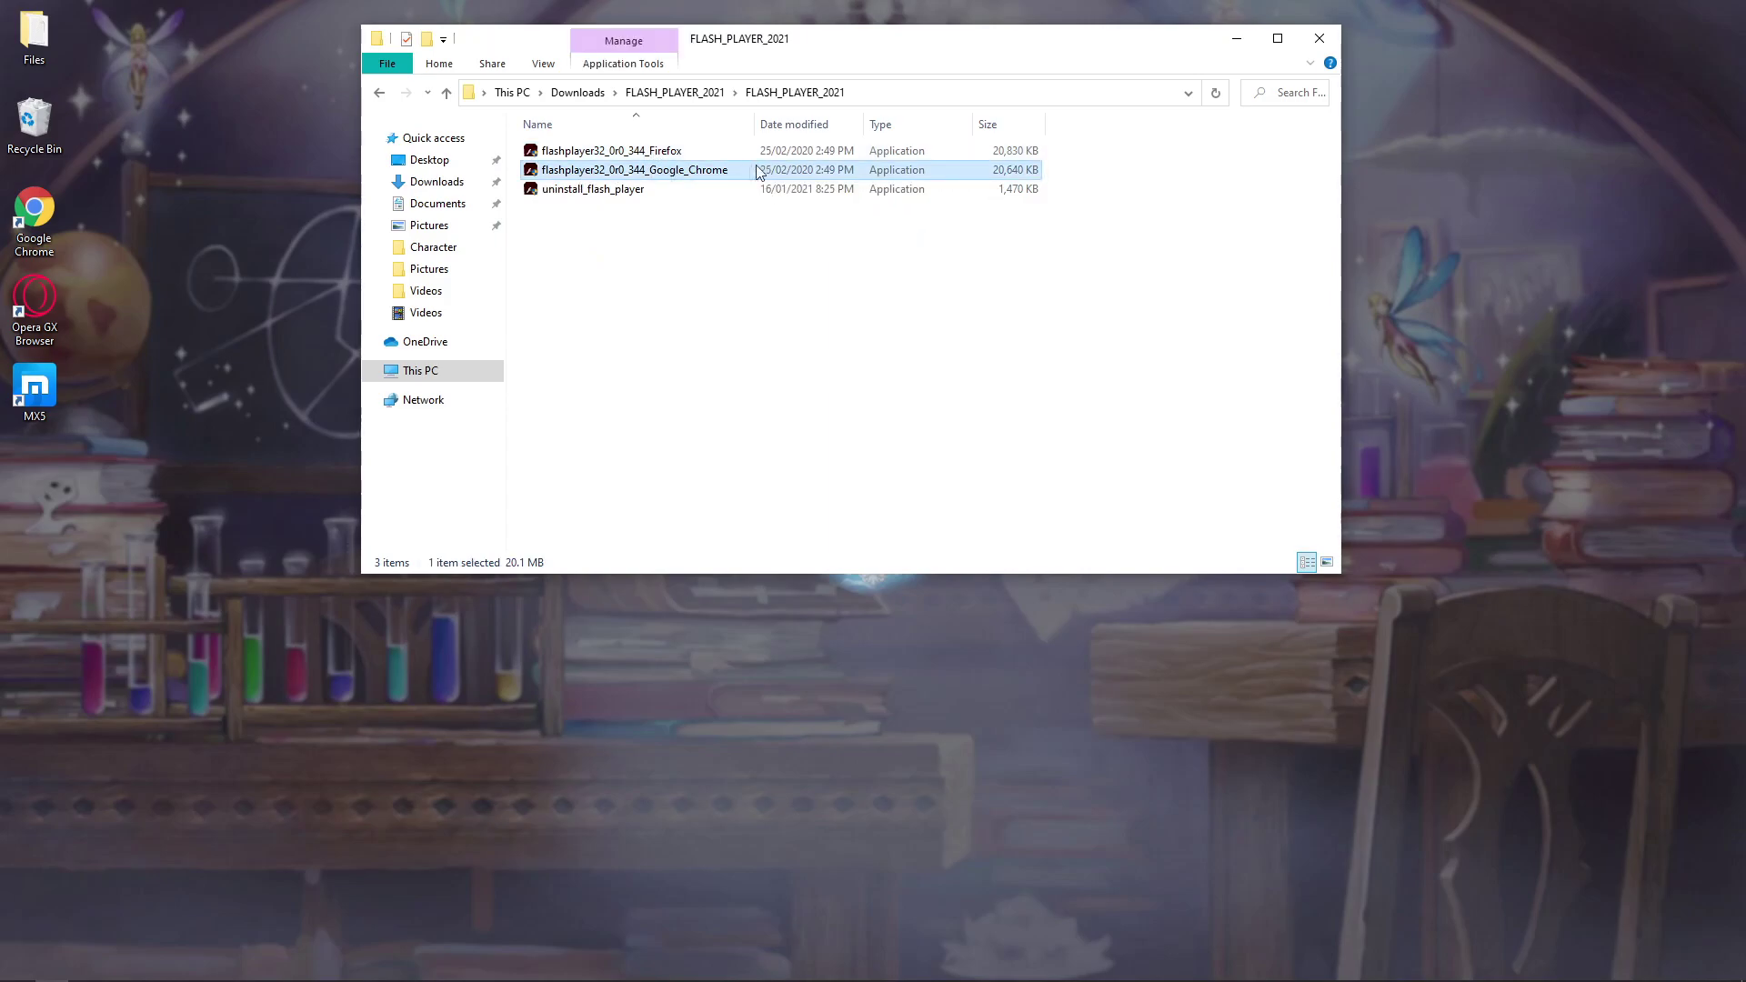
{"action": "mouse_move", "coordinate": [649, 179]}
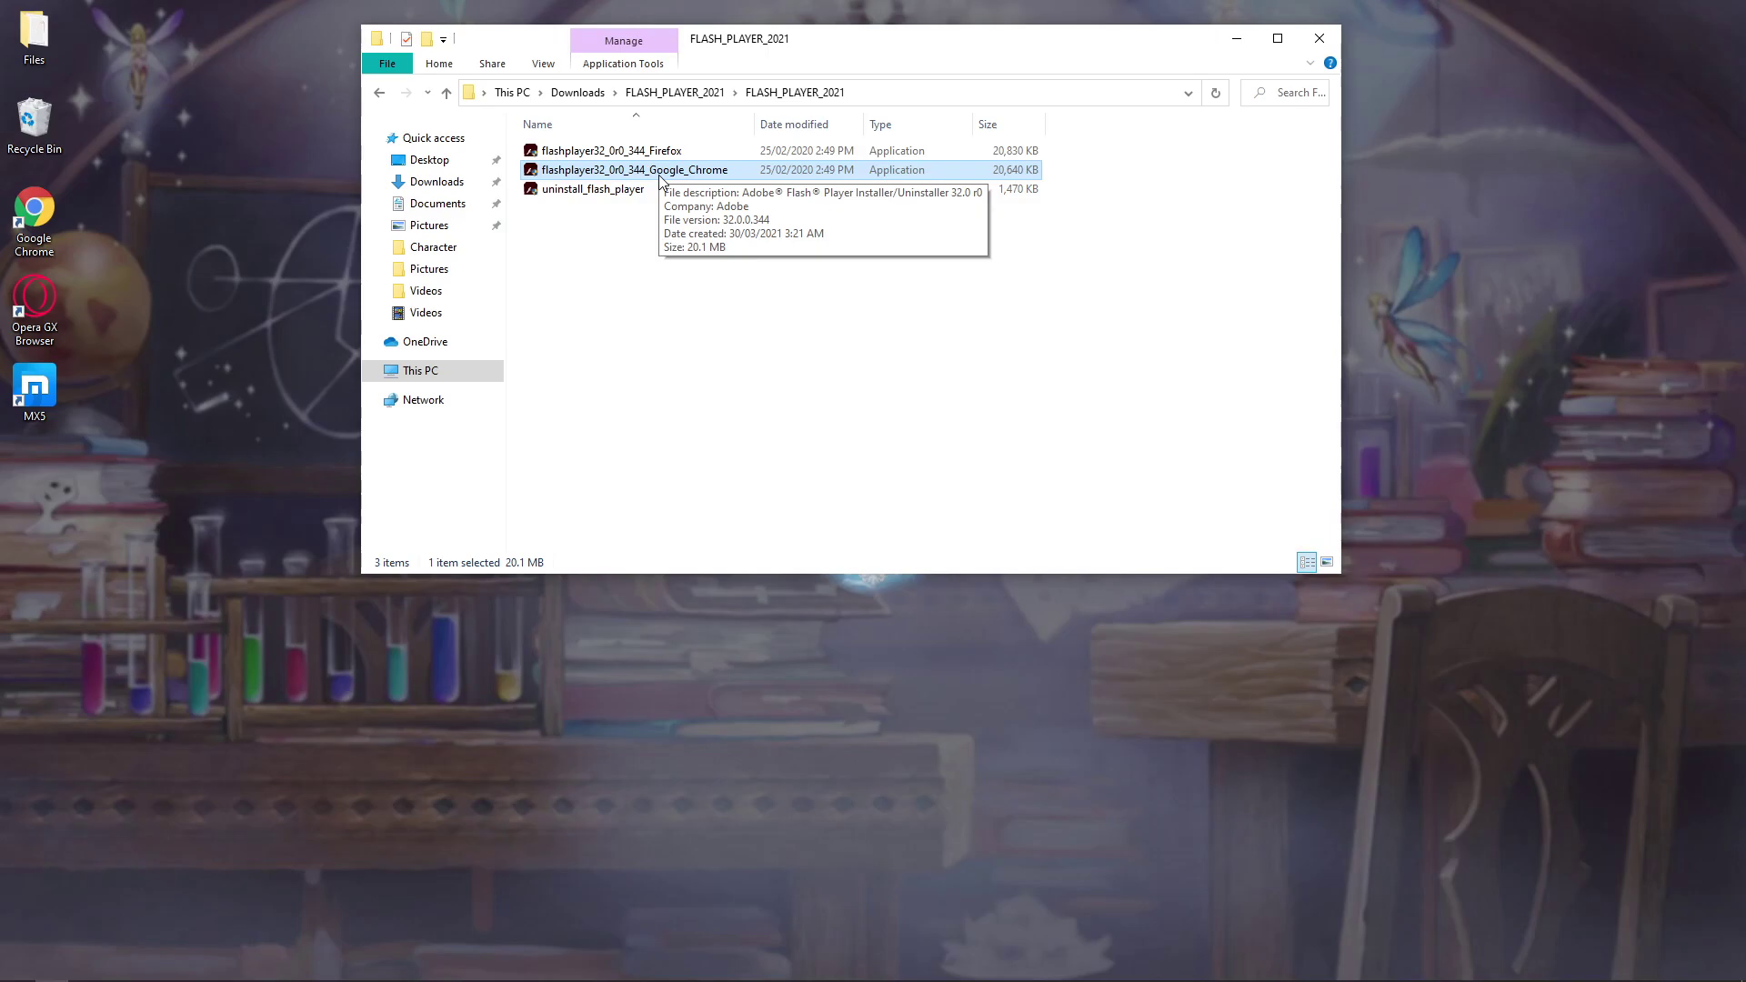
{"action": "double_click", "coordinate": [684, 177]}
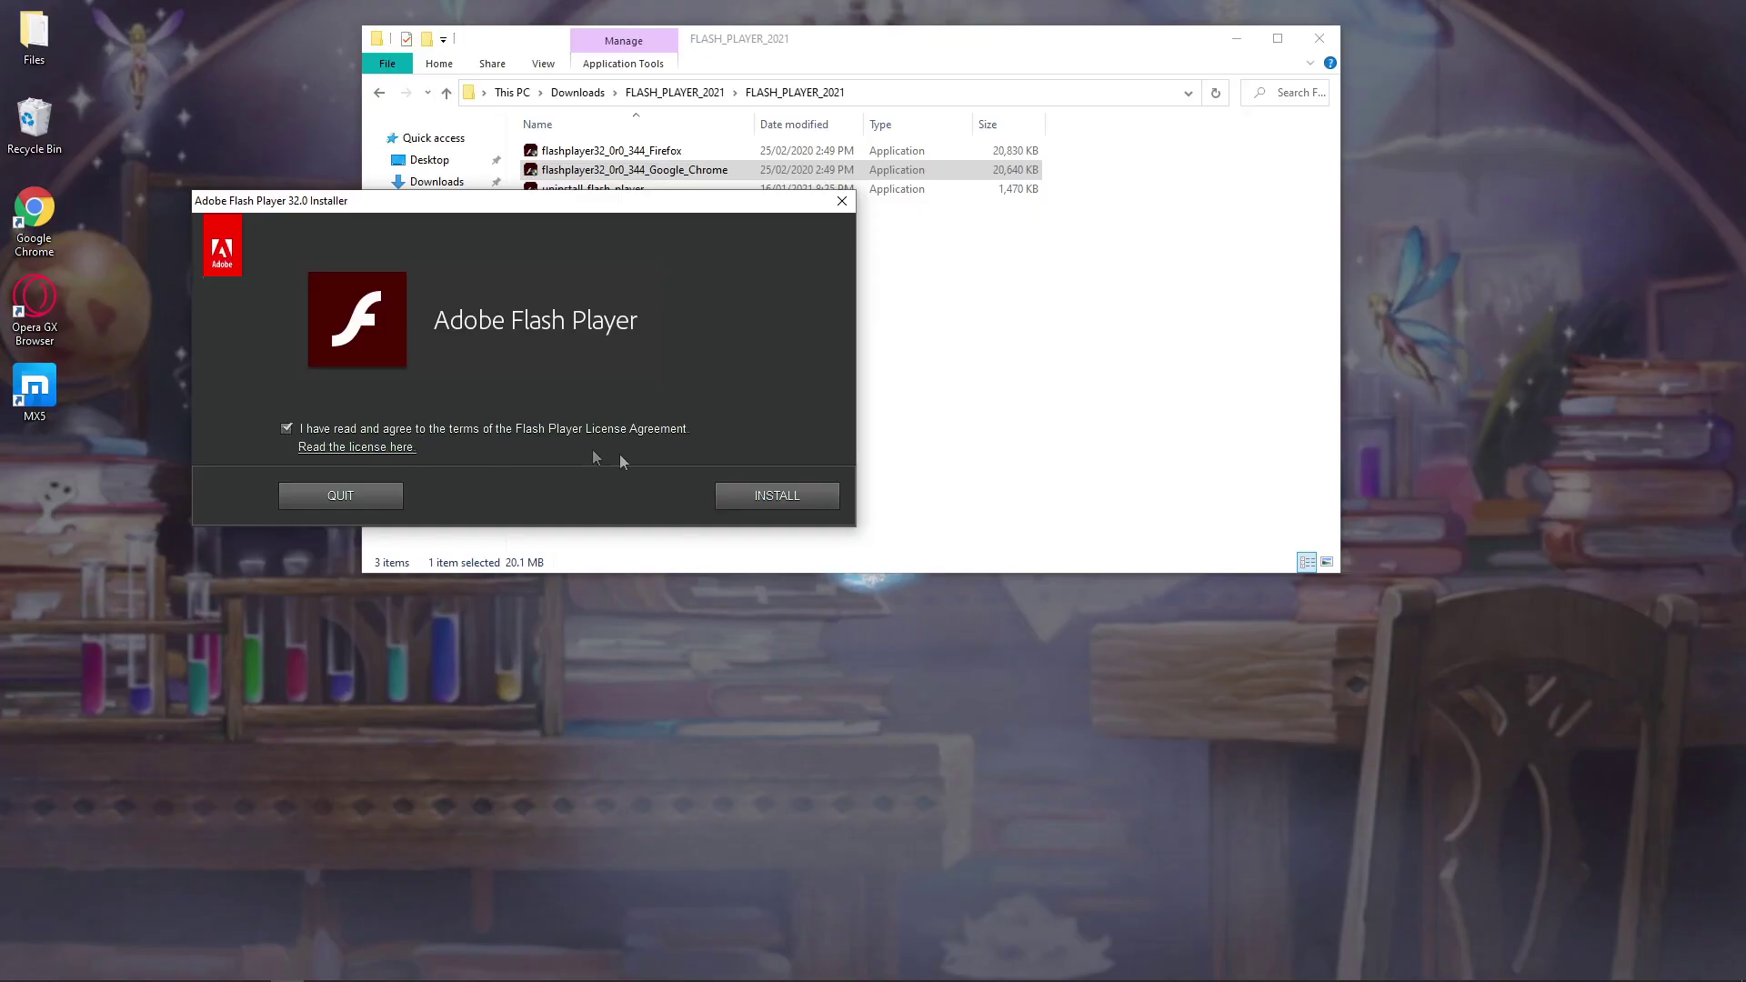
{"action": "left_click", "coordinate": [773, 494]}
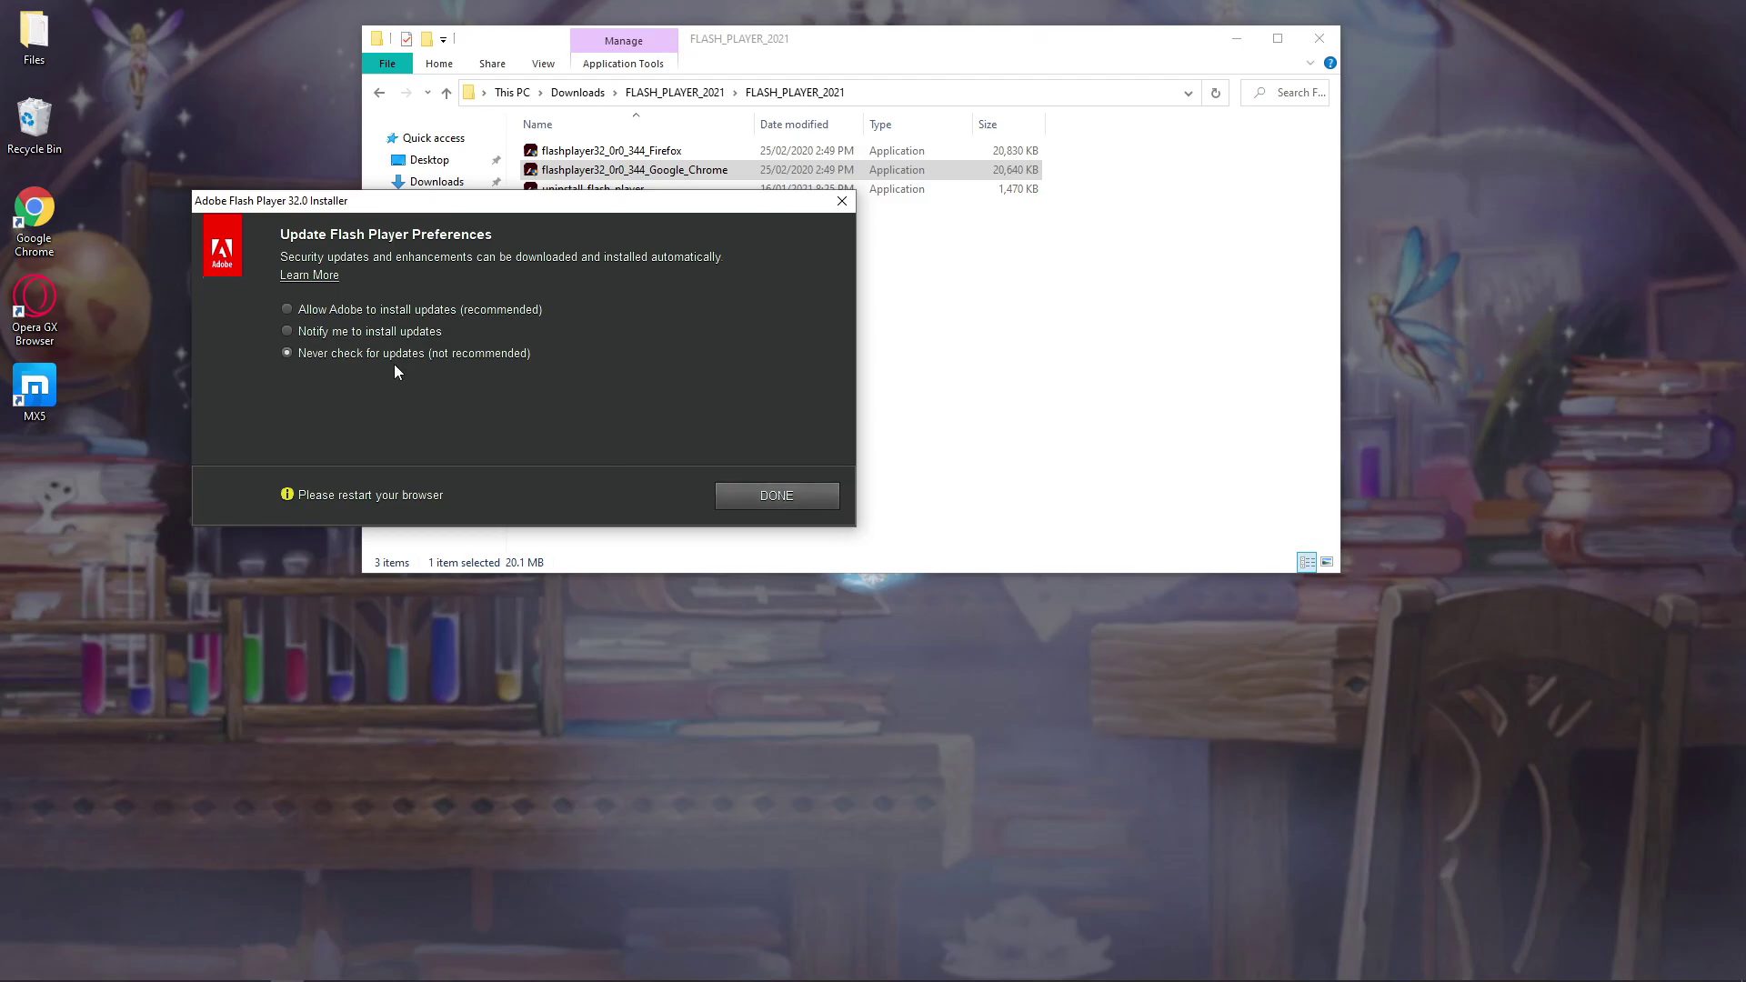
Finish the Flash Player 32 setup and close the FLASH_PLAYER_2021 folder window.
{"action": "left_click", "coordinate": [787, 500]}
{"action": "left_click", "coordinate": [1319, 39]}
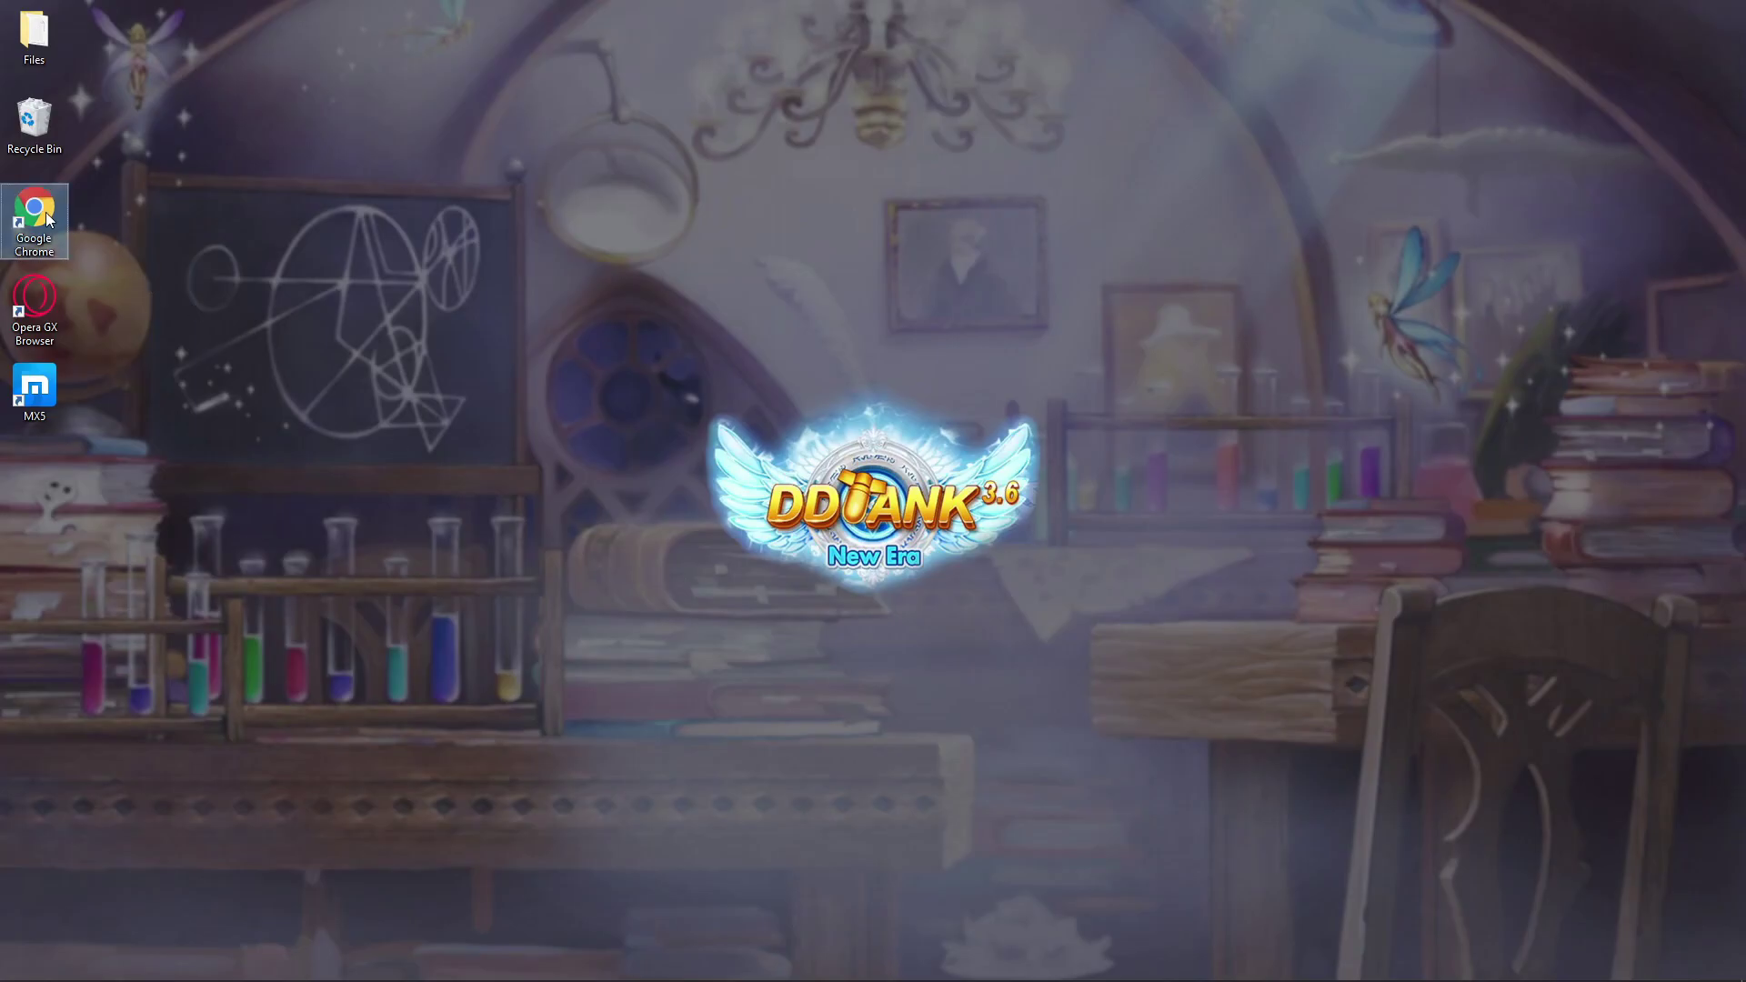
Open the DDTank New Era site in Chrome, log in with the account username, and enter server S6: Manila.
{"action": "double_click", "coordinate": [55, 211]}
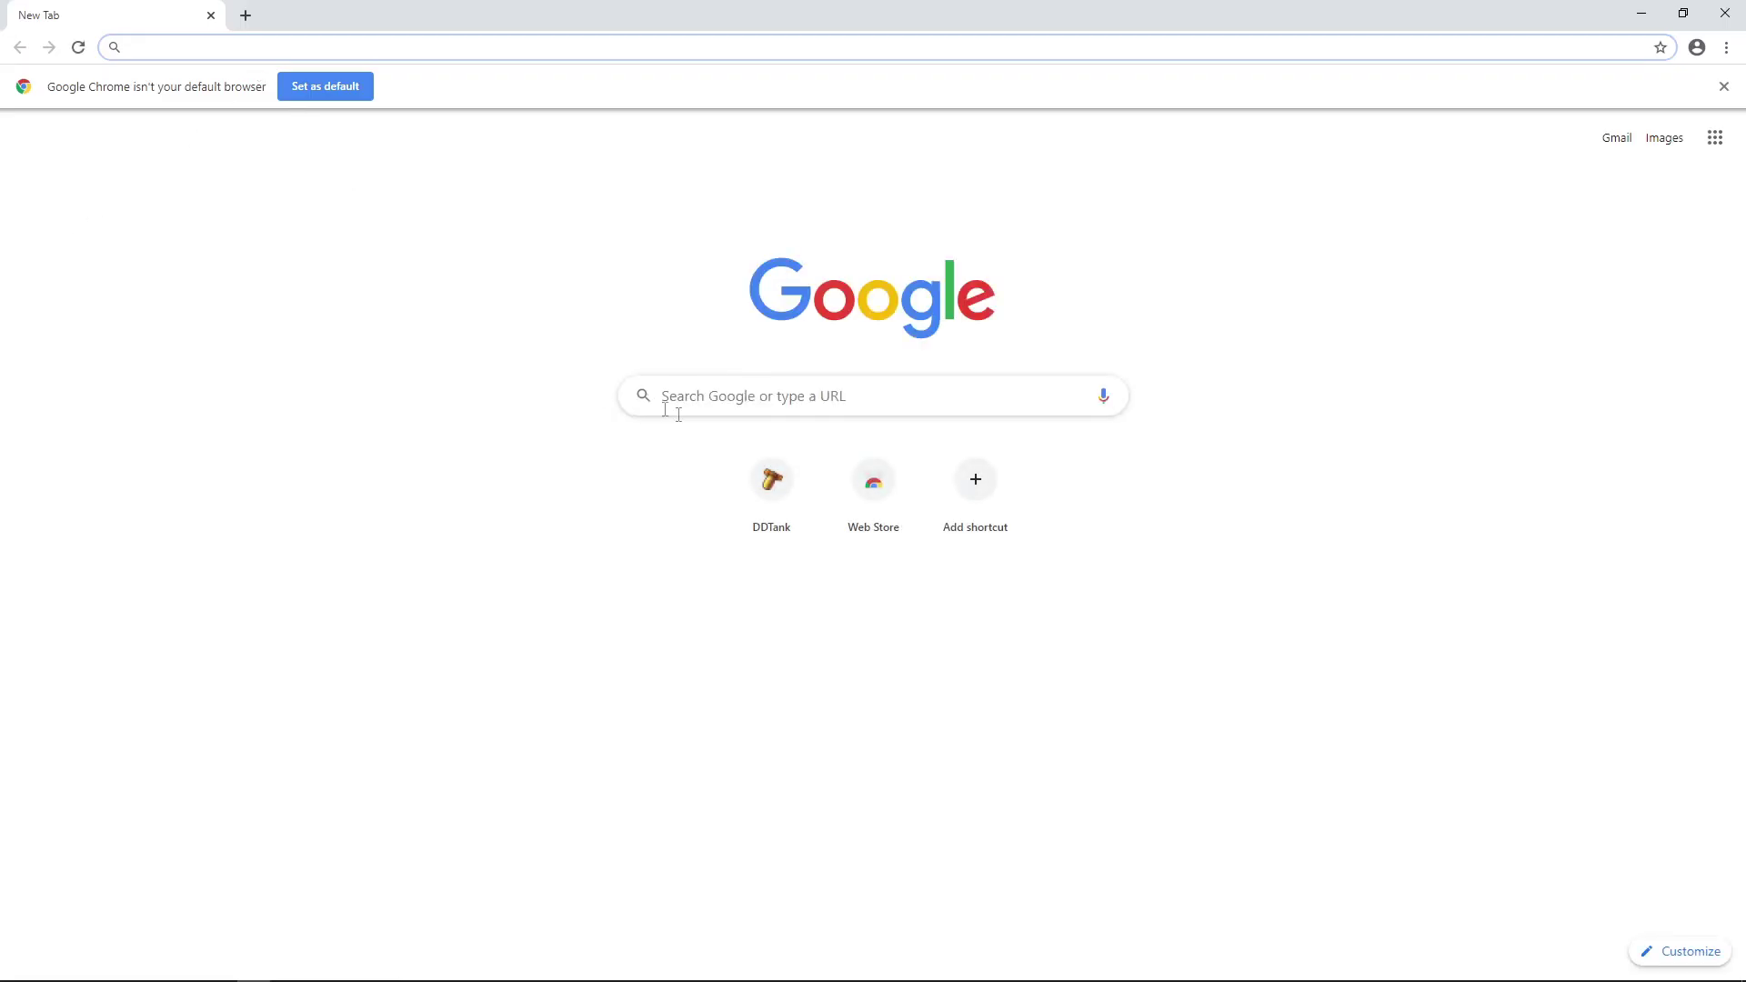
{"action": "left_click", "coordinate": [759, 491]}
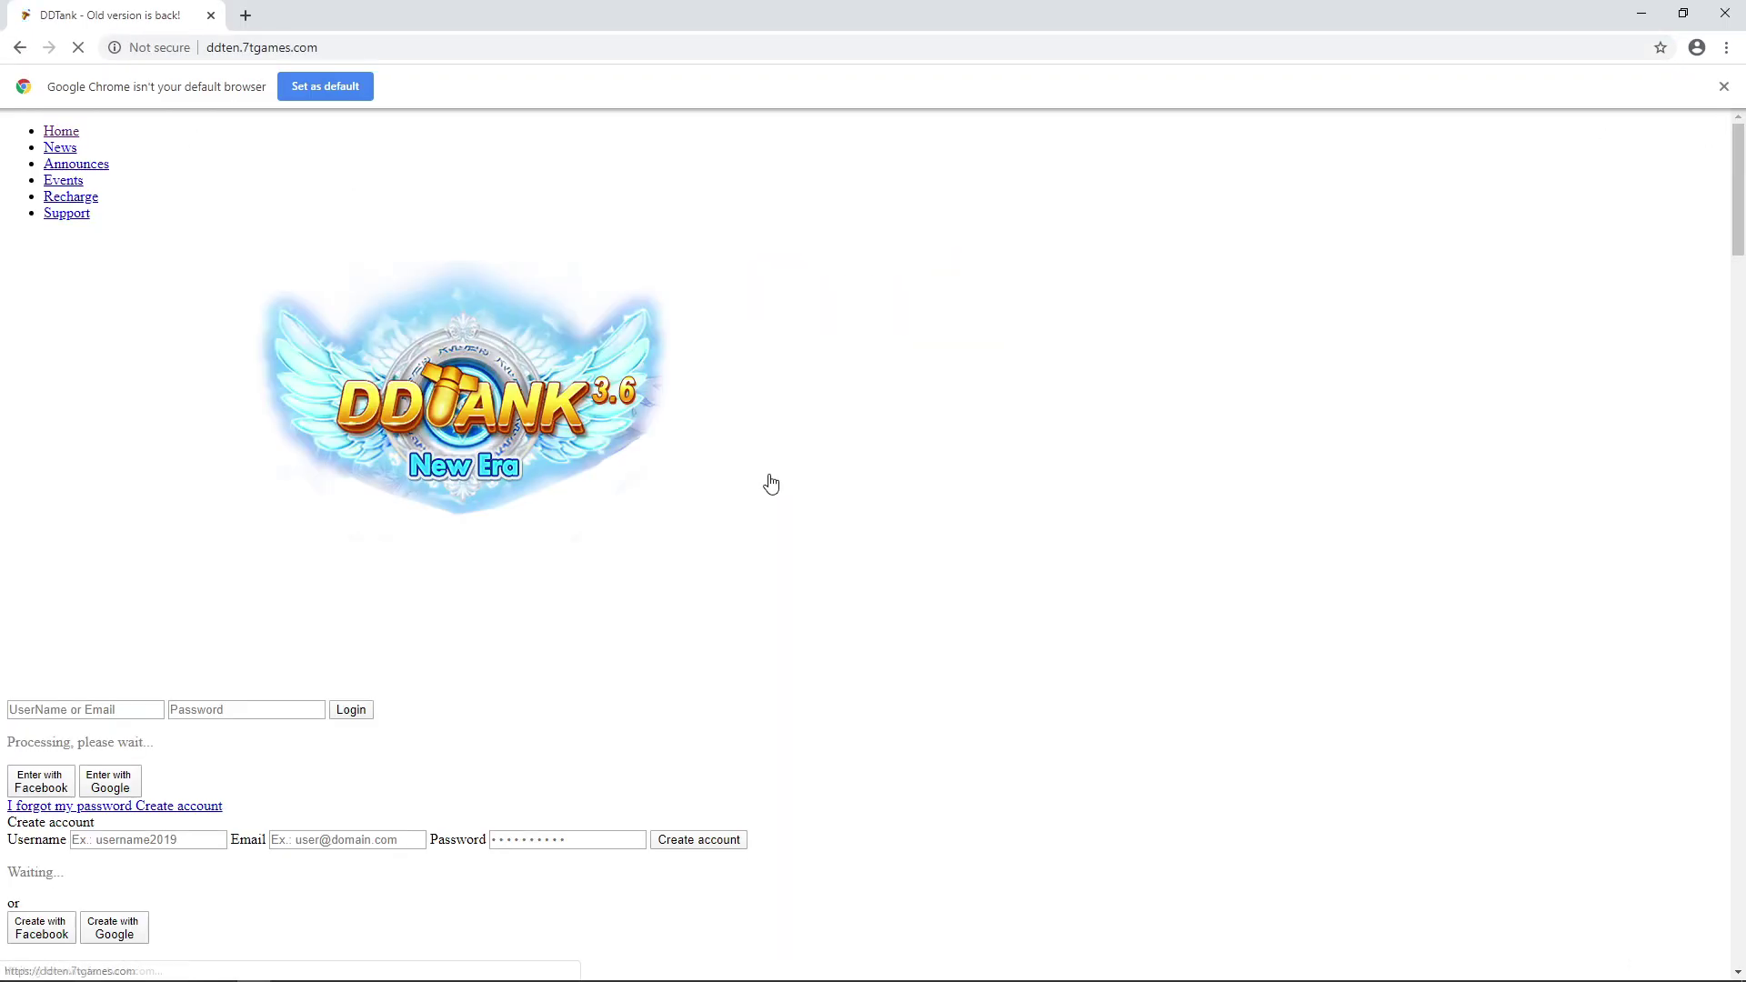
{"action": "left_click", "coordinate": [79, 48]}
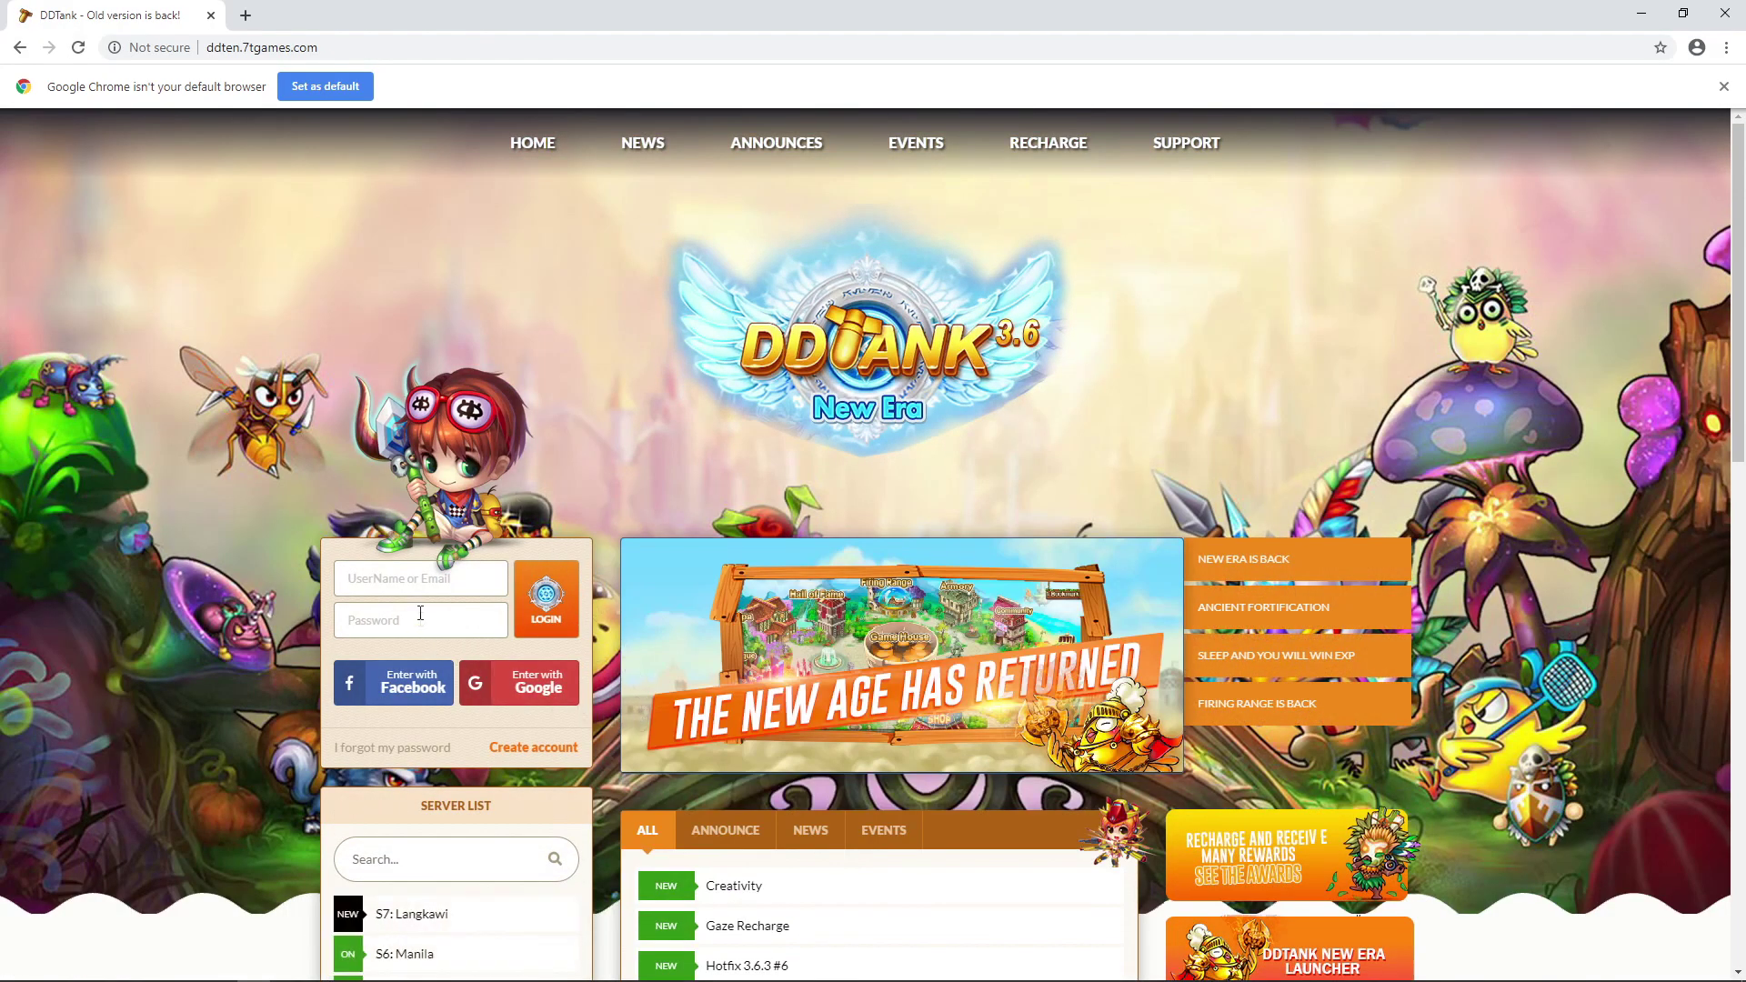
{"action": "left_click", "coordinate": [424, 589]}
{"action": "type", "text": "galaxy"}
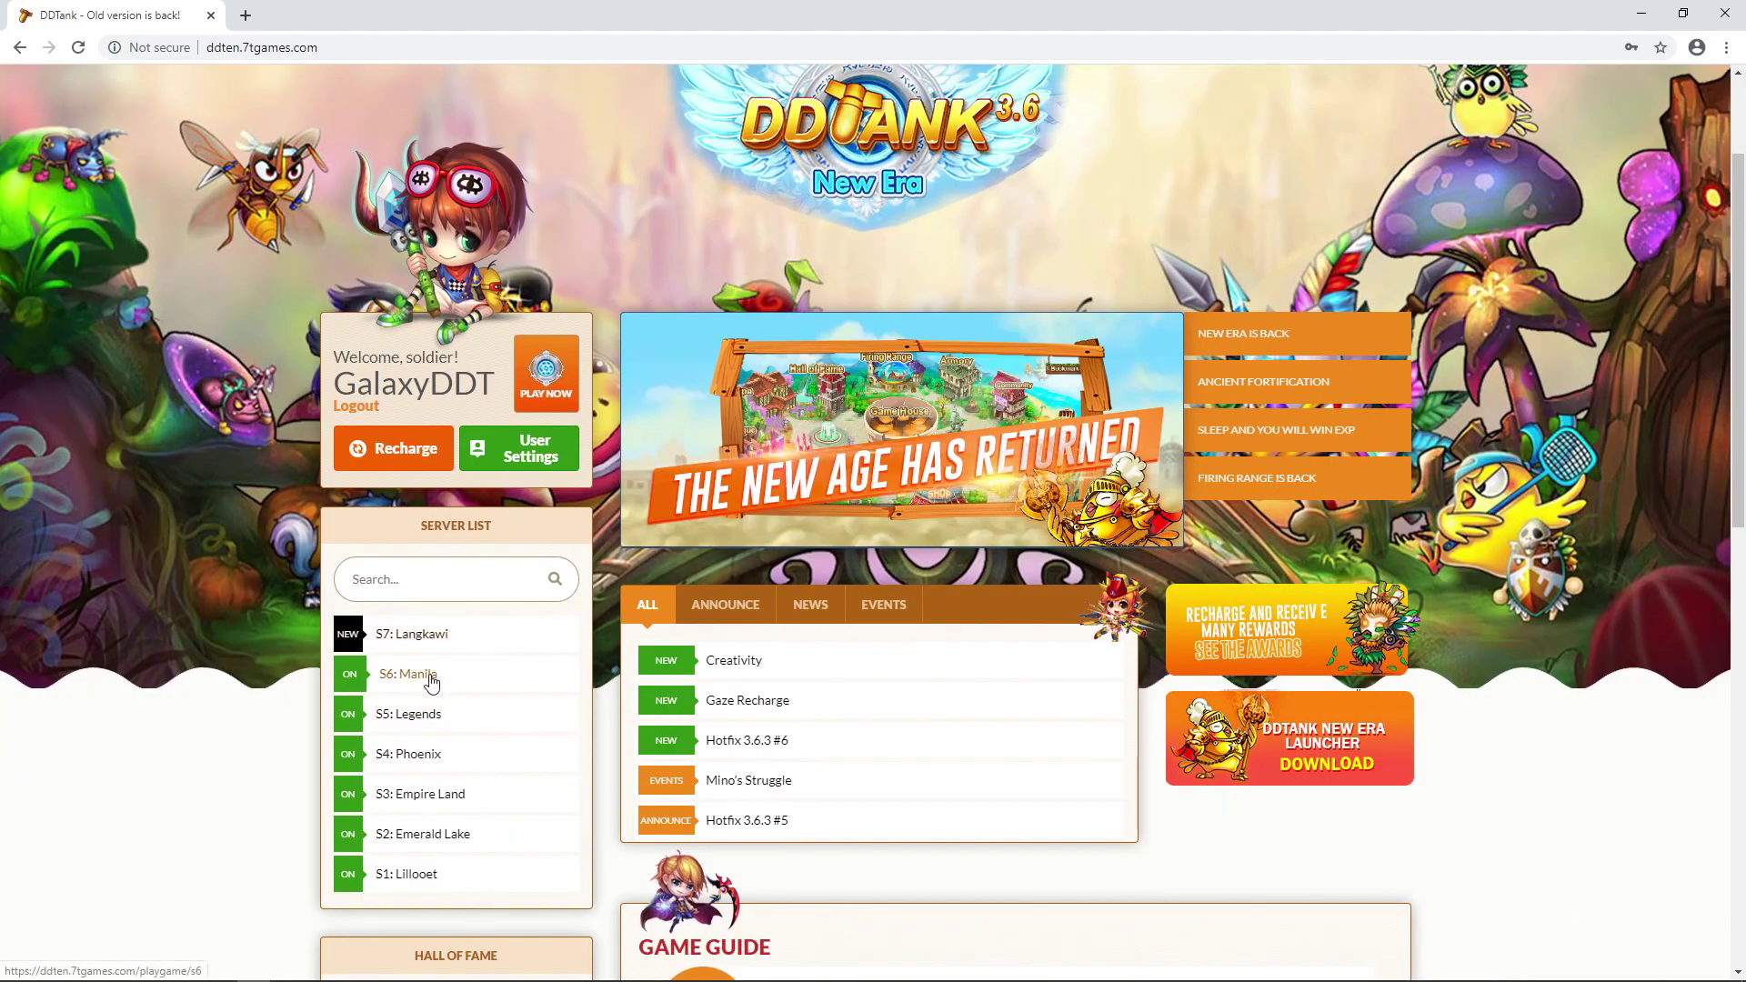
{"action": "left_click", "coordinate": [429, 677]}
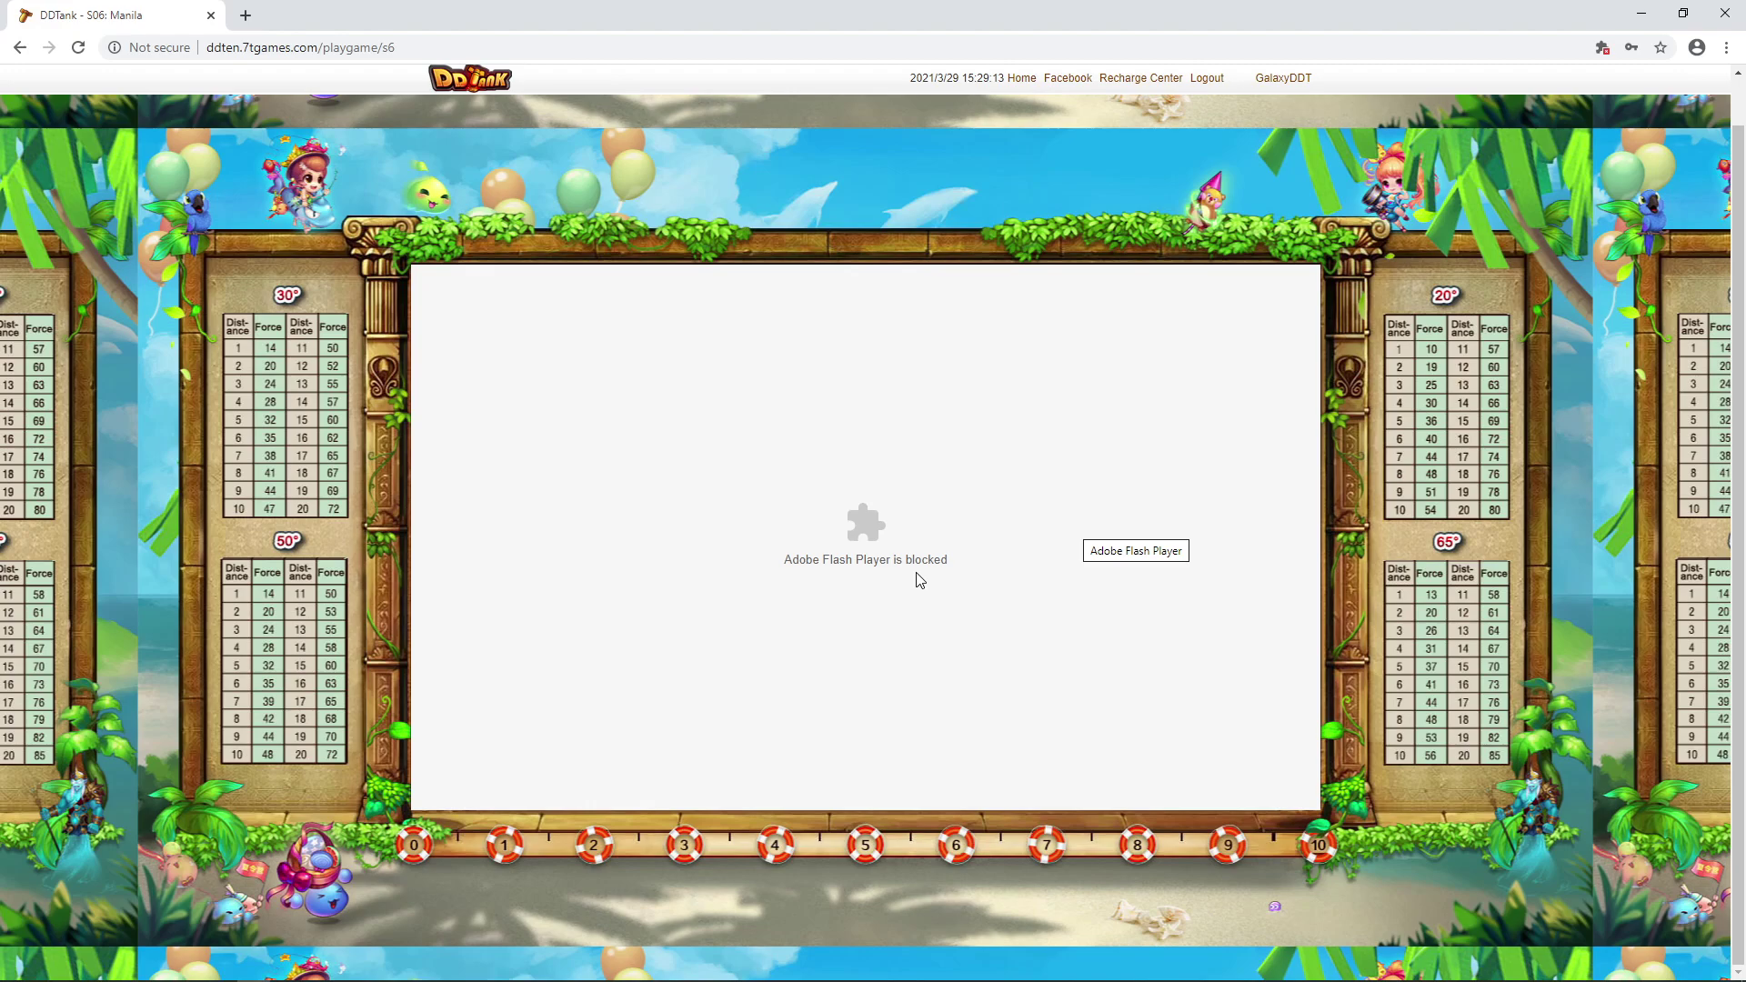
Switch Chrome's Flash site setting to Ask first and go back to the DDTank page.
{"action": "left_click", "coordinate": [1602, 52]}
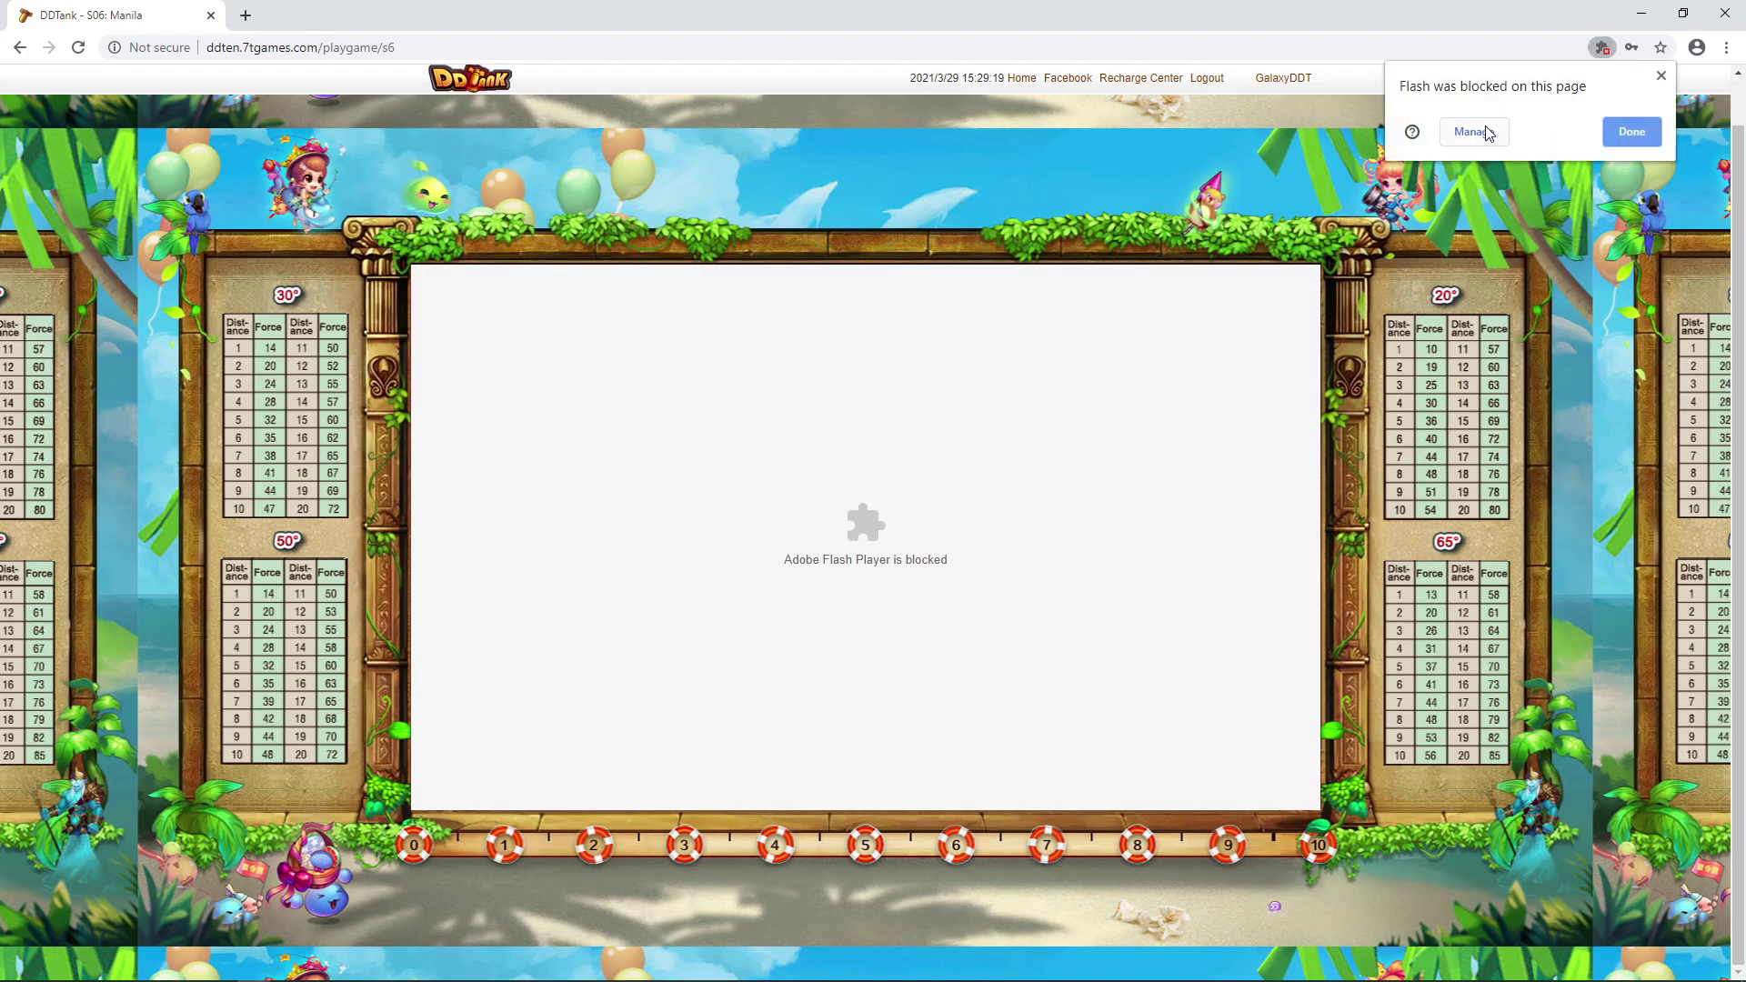
{"action": "left_click", "coordinate": [1473, 132]}
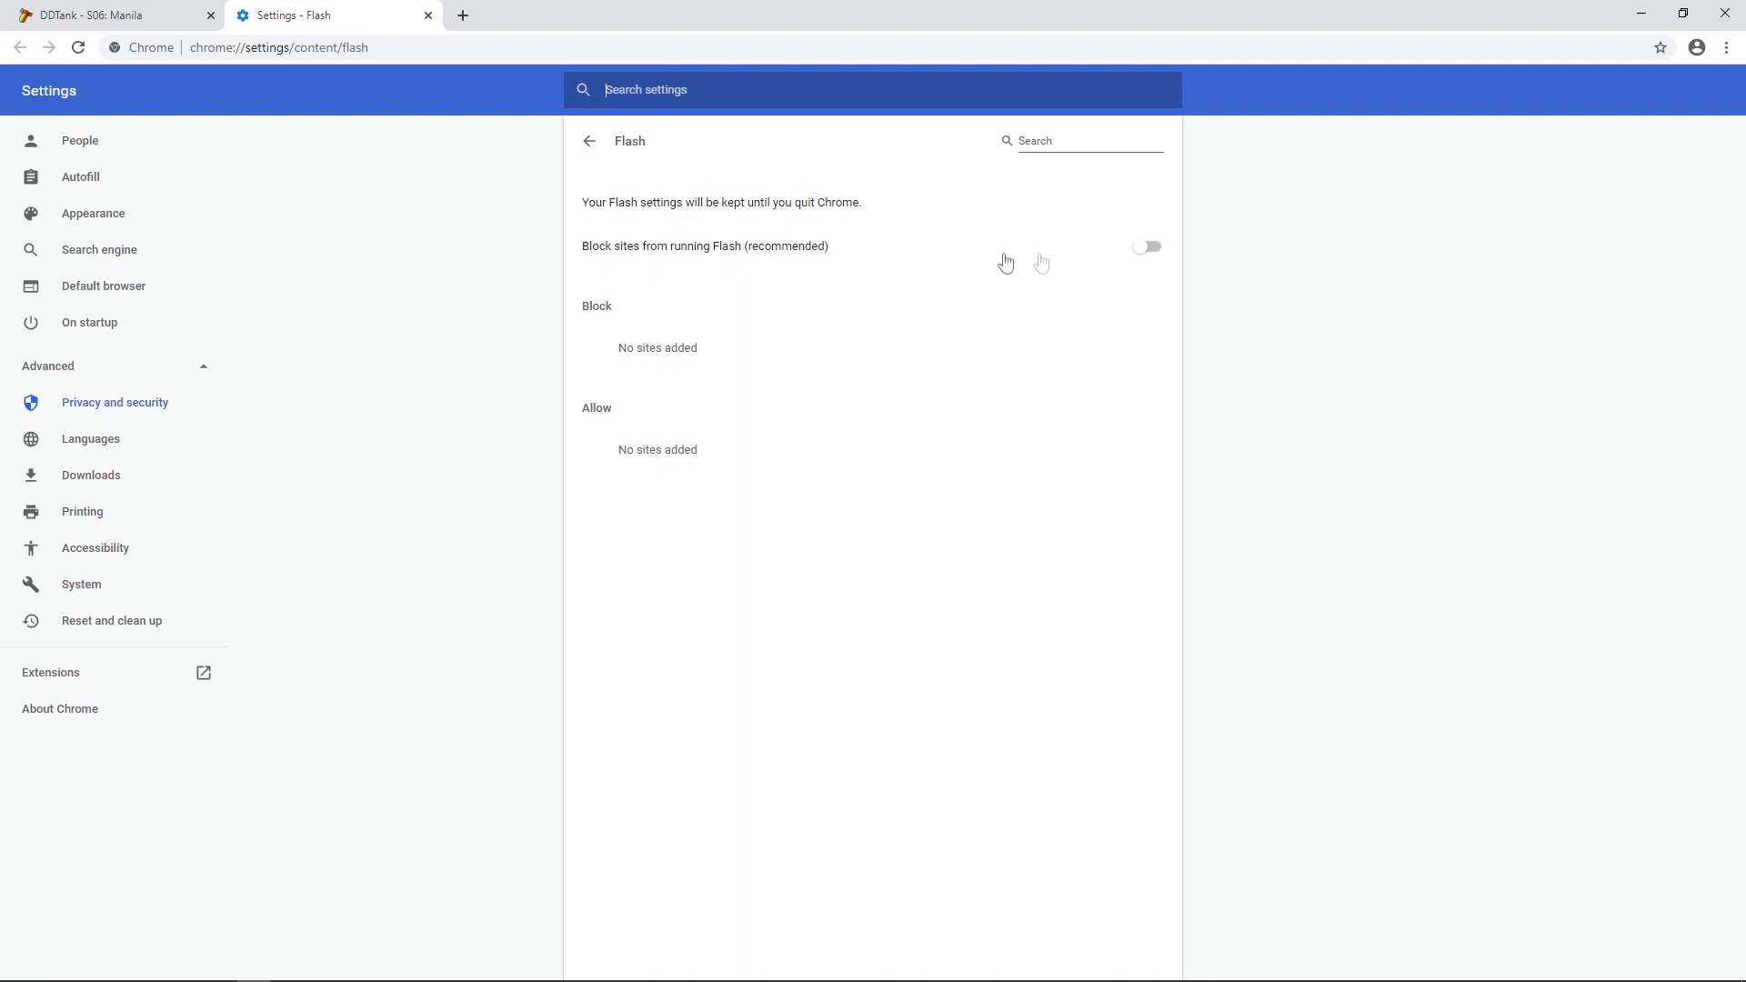
{"action": "left_click", "coordinate": [1148, 256]}
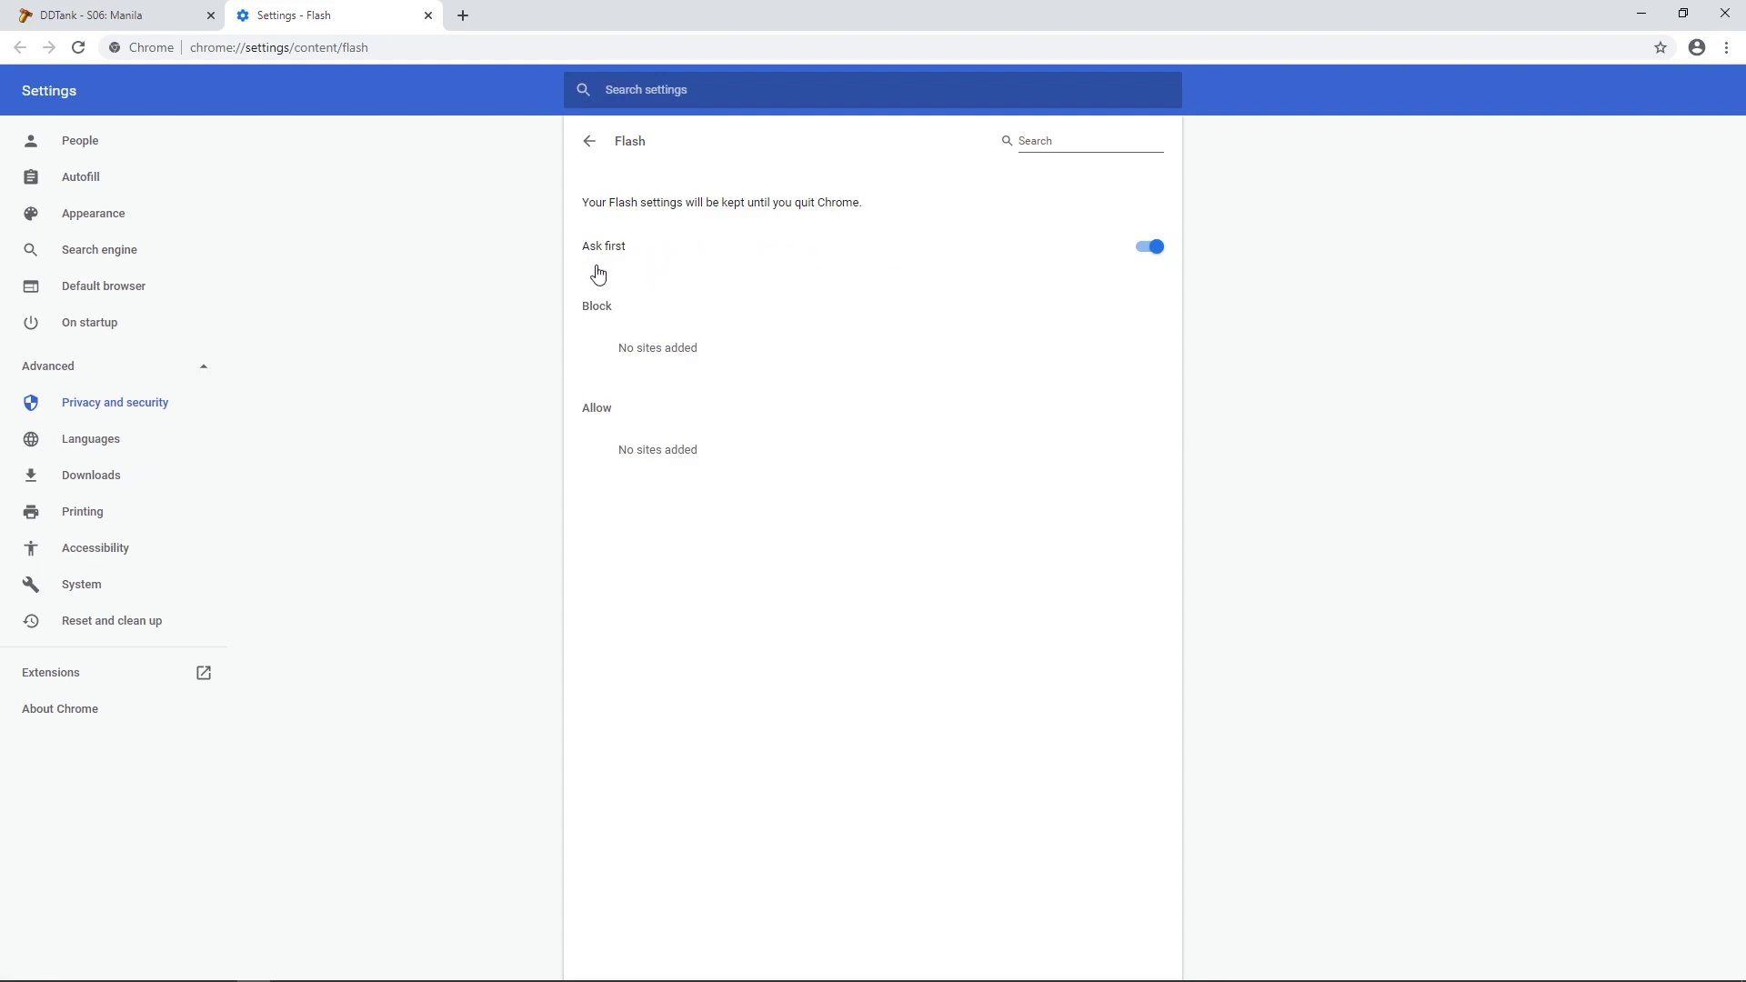
{"action": "left_click", "coordinate": [428, 15]}
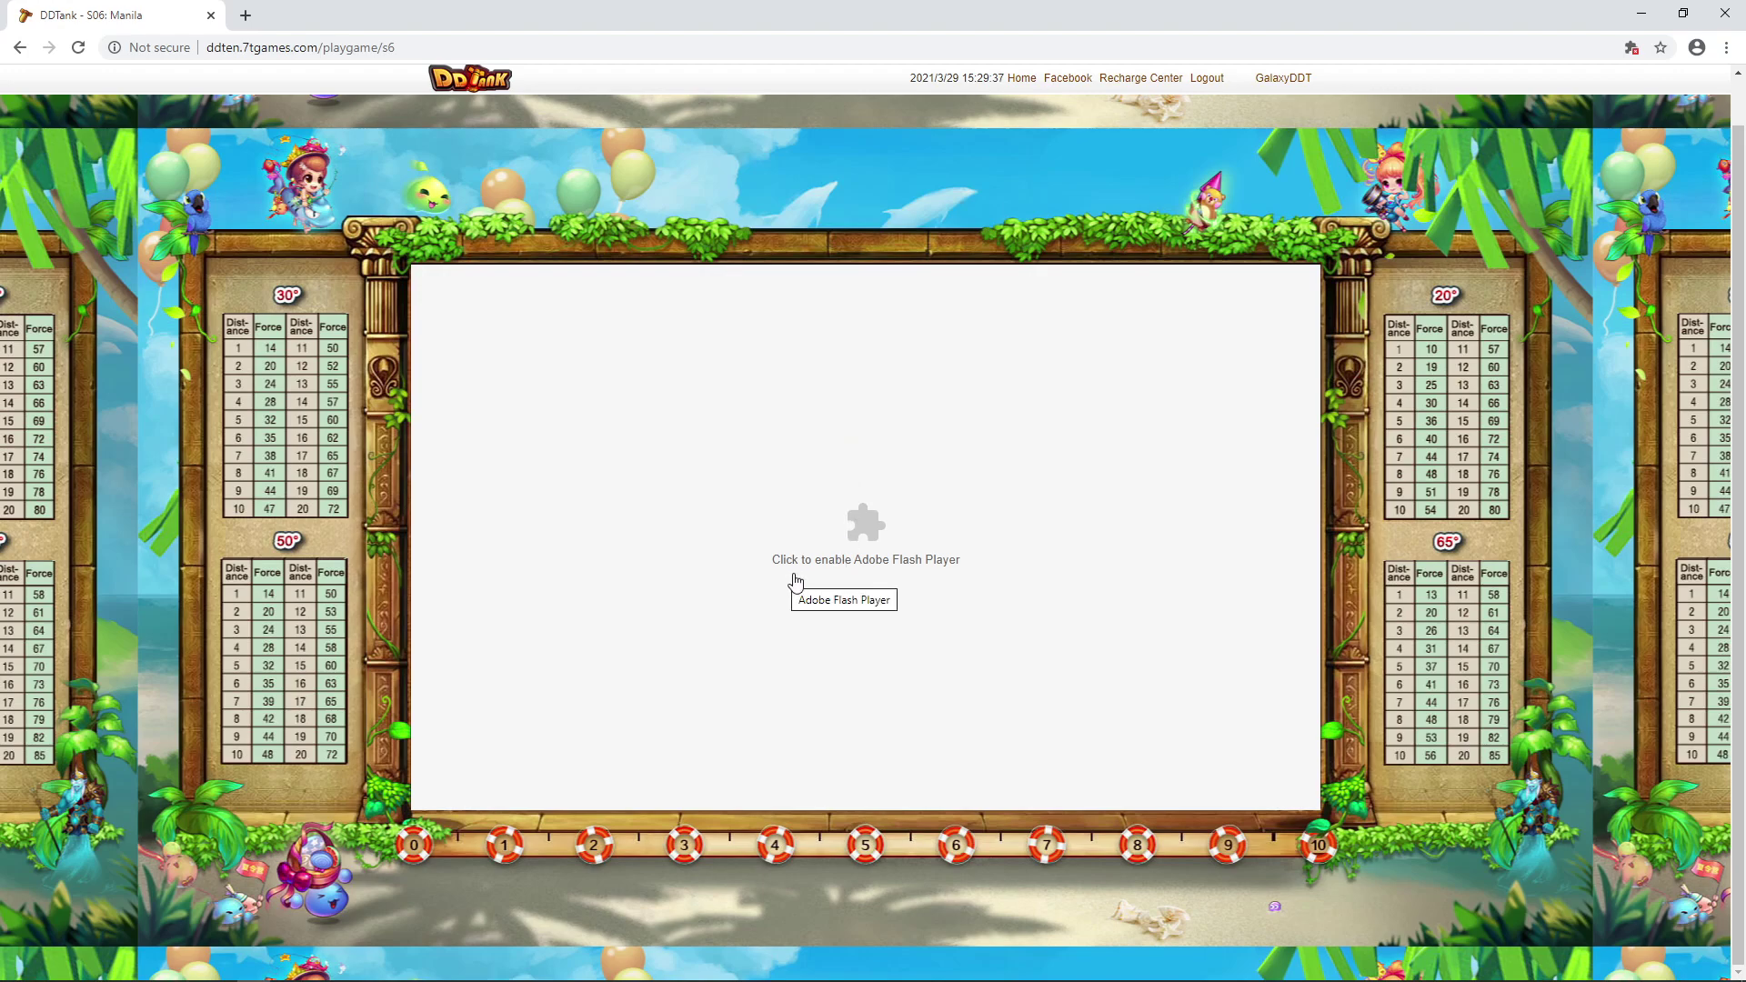
Allow Flash on the DDTank site, reload, dismiss the warning, and run the outdated plug-in once.
{"action": "left_click", "coordinate": [865, 573]}
{"action": "left_click", "coordinate": [280, 149]}
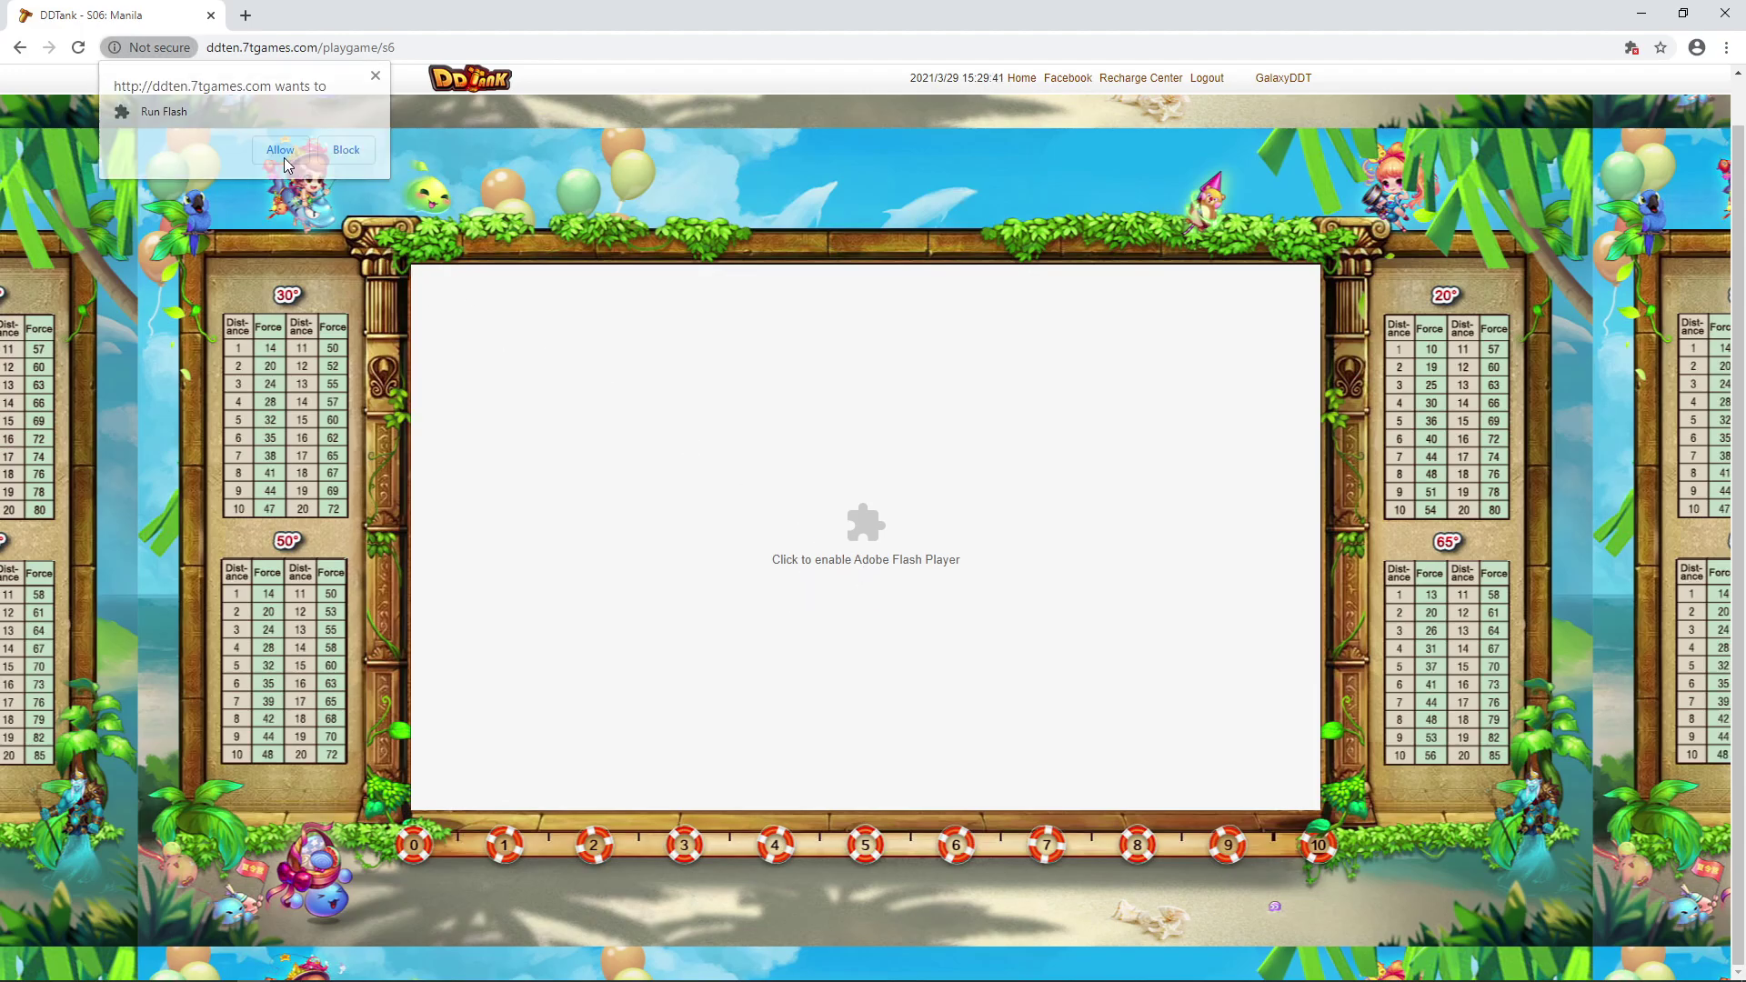
{"action": "left_click", "coordinate": [950, 150]}
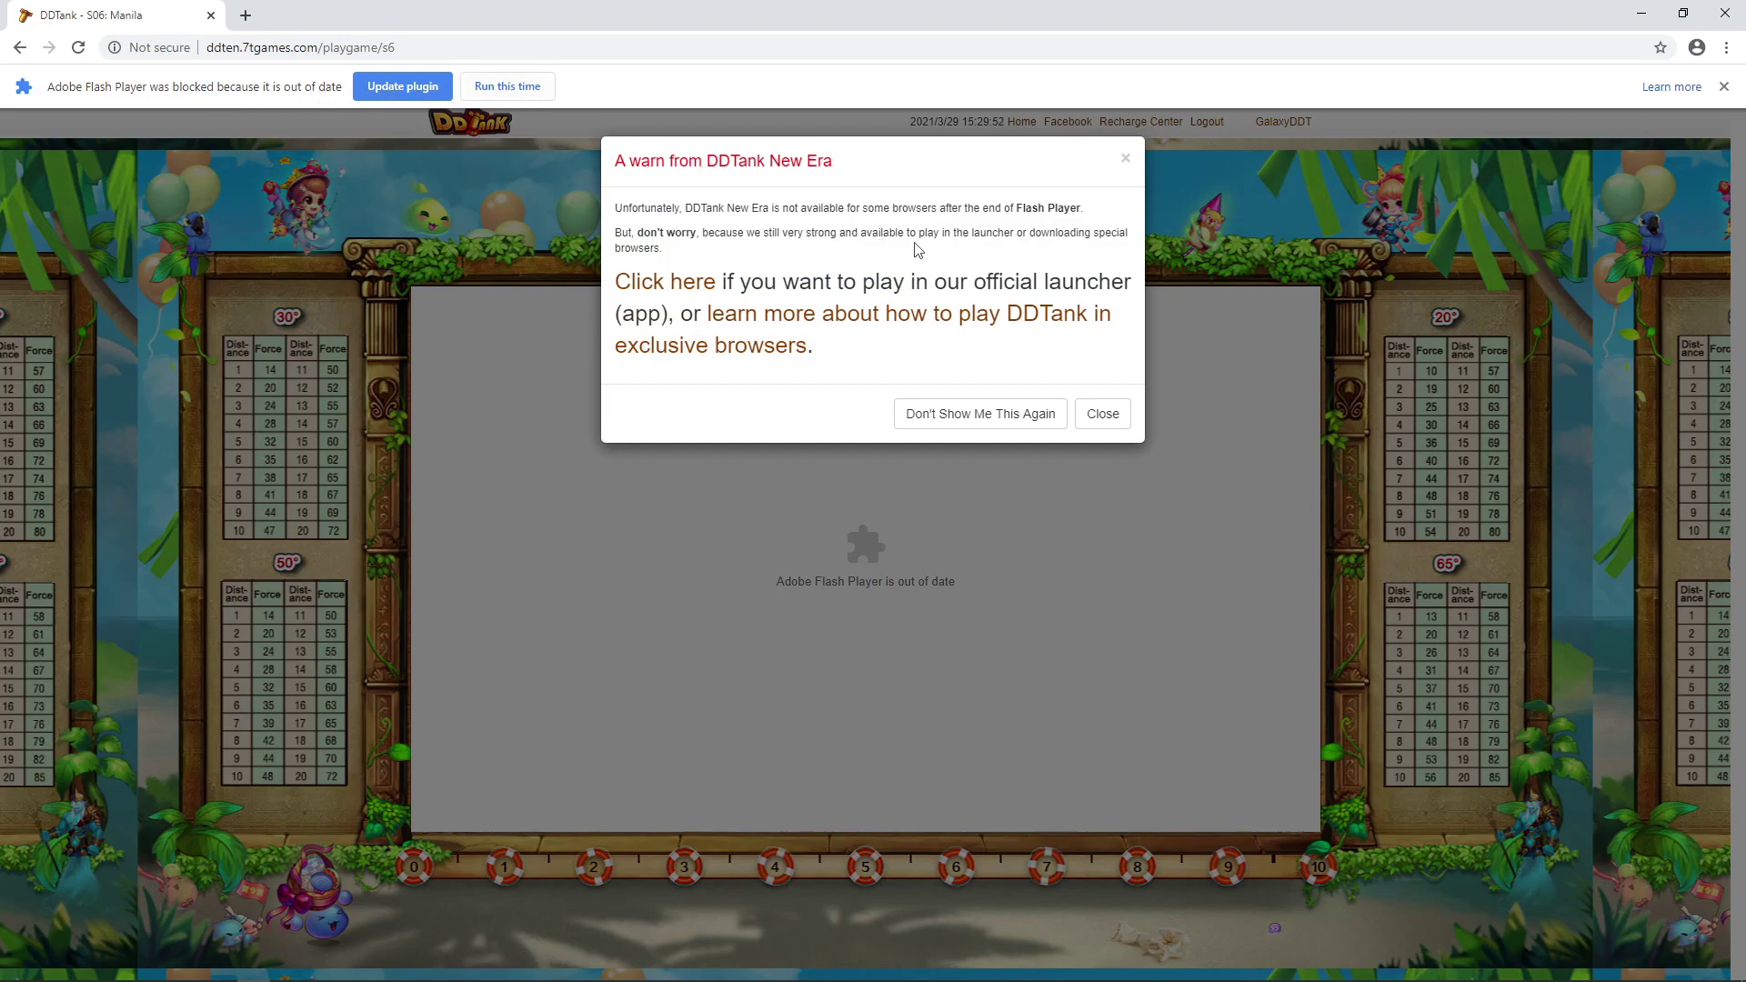
{"action": "left_click", "coordinate": [1103, 415]}
{"action": "left_click", "coordinate": [527, 88]}
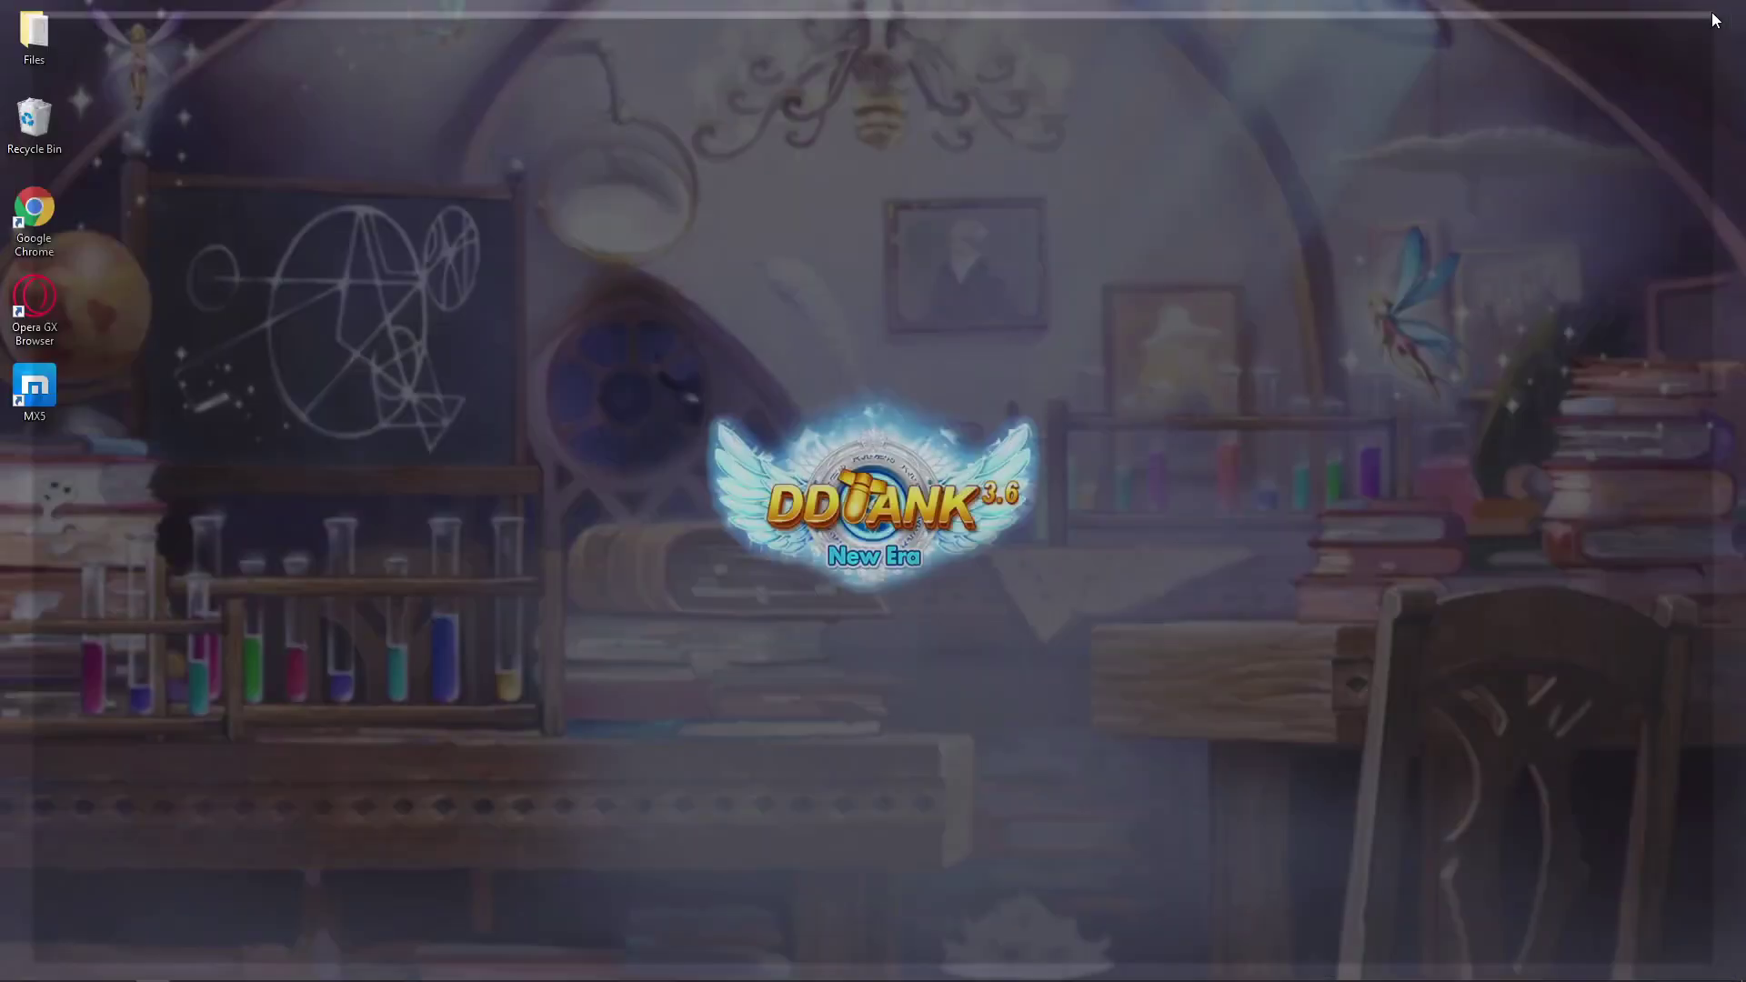
Launch Opera GX, switch to the DDTank S06: Manila tab and dismiss its warning popup.
{"action": "left_click", "coordinate": [1725, 13]}
{"action": "double_click", "coordinate": [34, 296]}
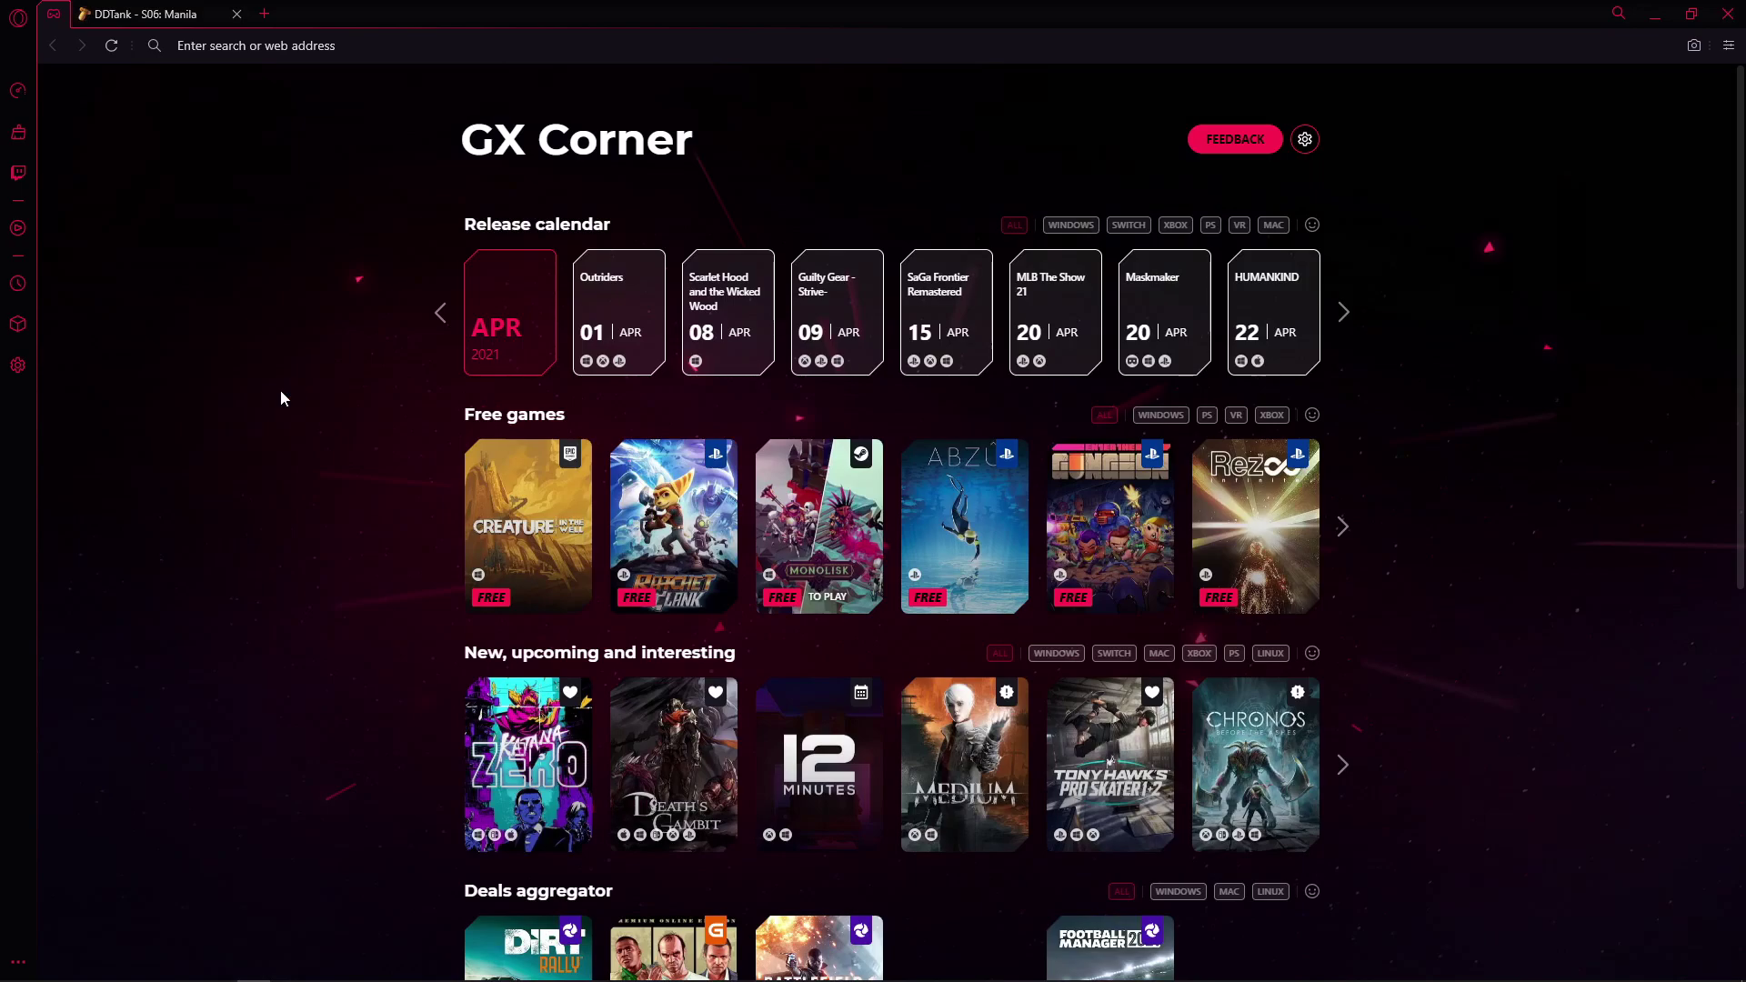
{"action": "left_click", "coordinate": [159, 7]}
{"action": "left_click", "coordinate": [1126, 364]}
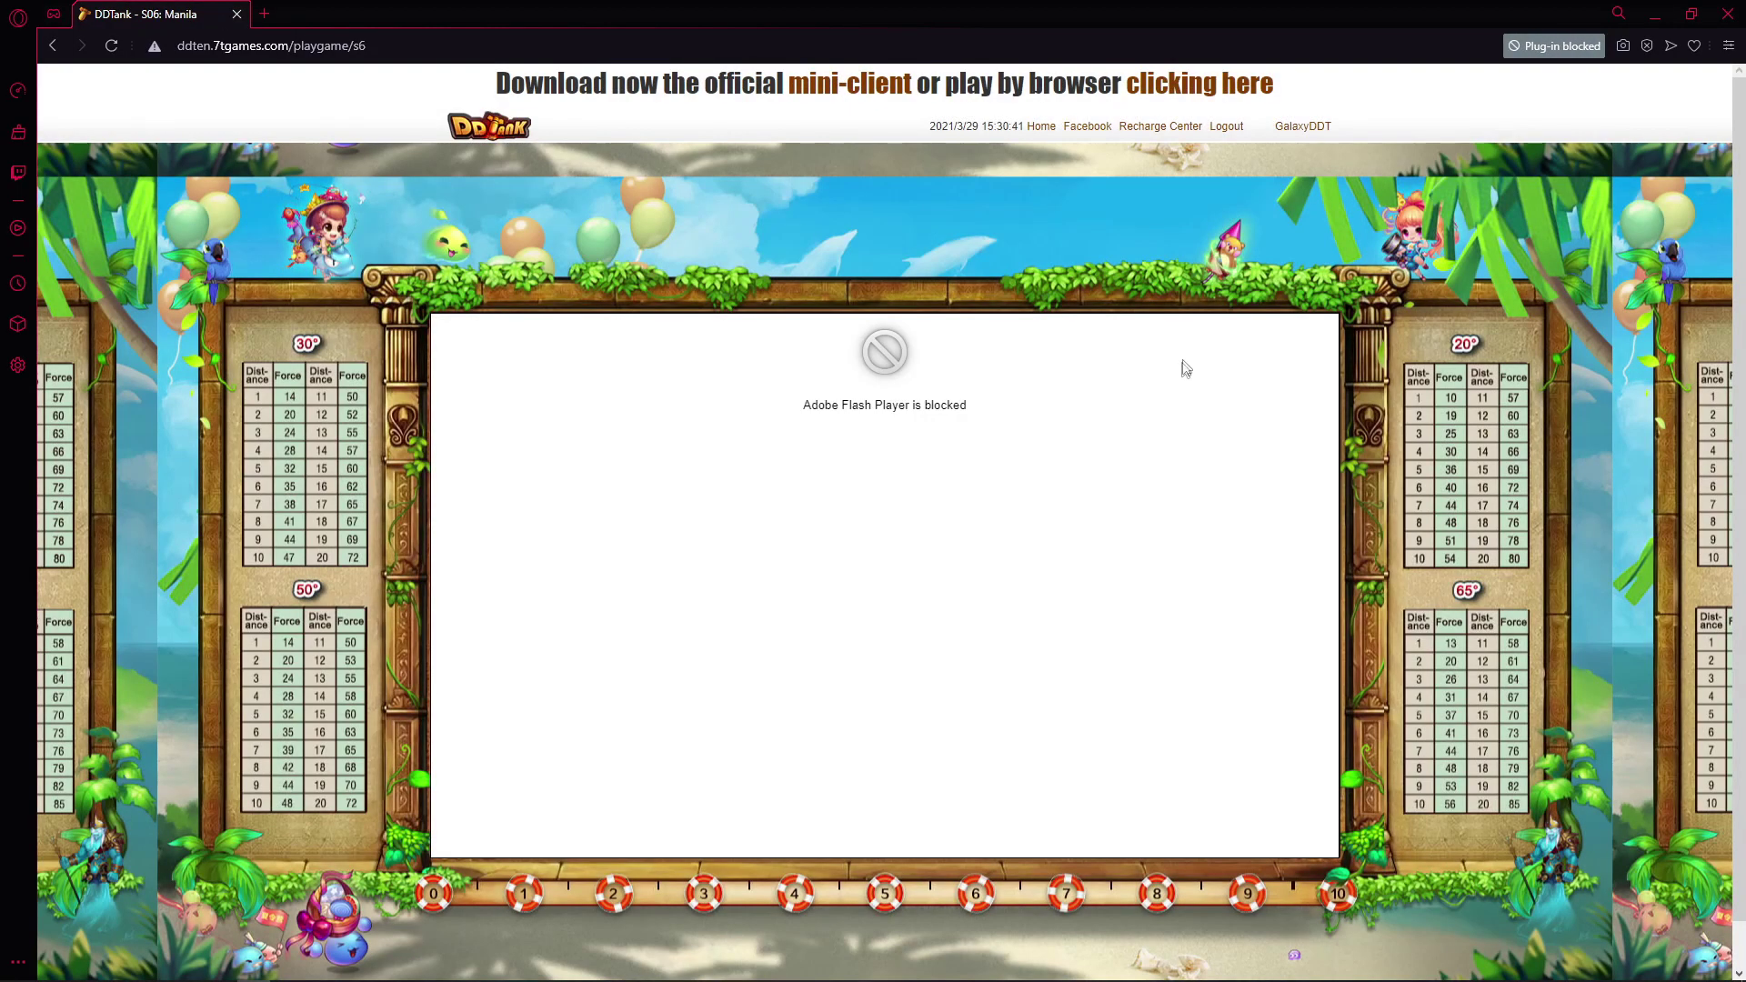
{"action": "left_click", "coordinate": [1589, 51]}
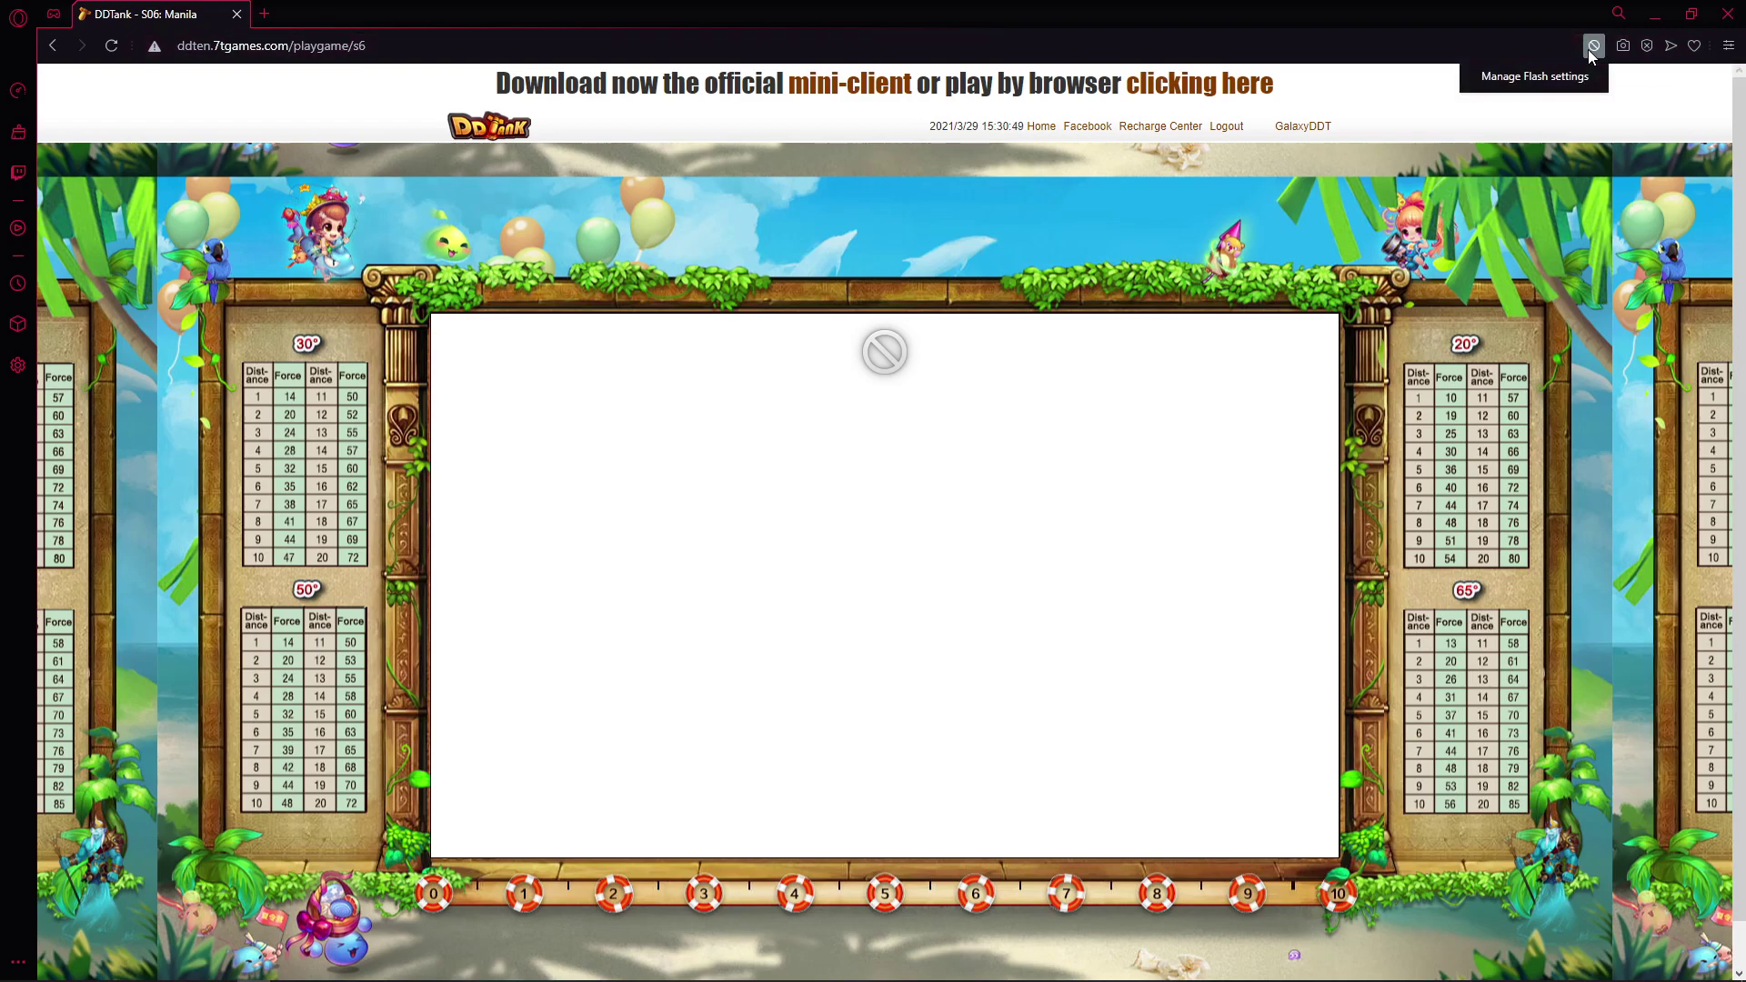
Set Flash to Ask first, allow Flash for the DDTank site, and reload the page.
{"action": "left_click", "coordinate": [1535, 76]}
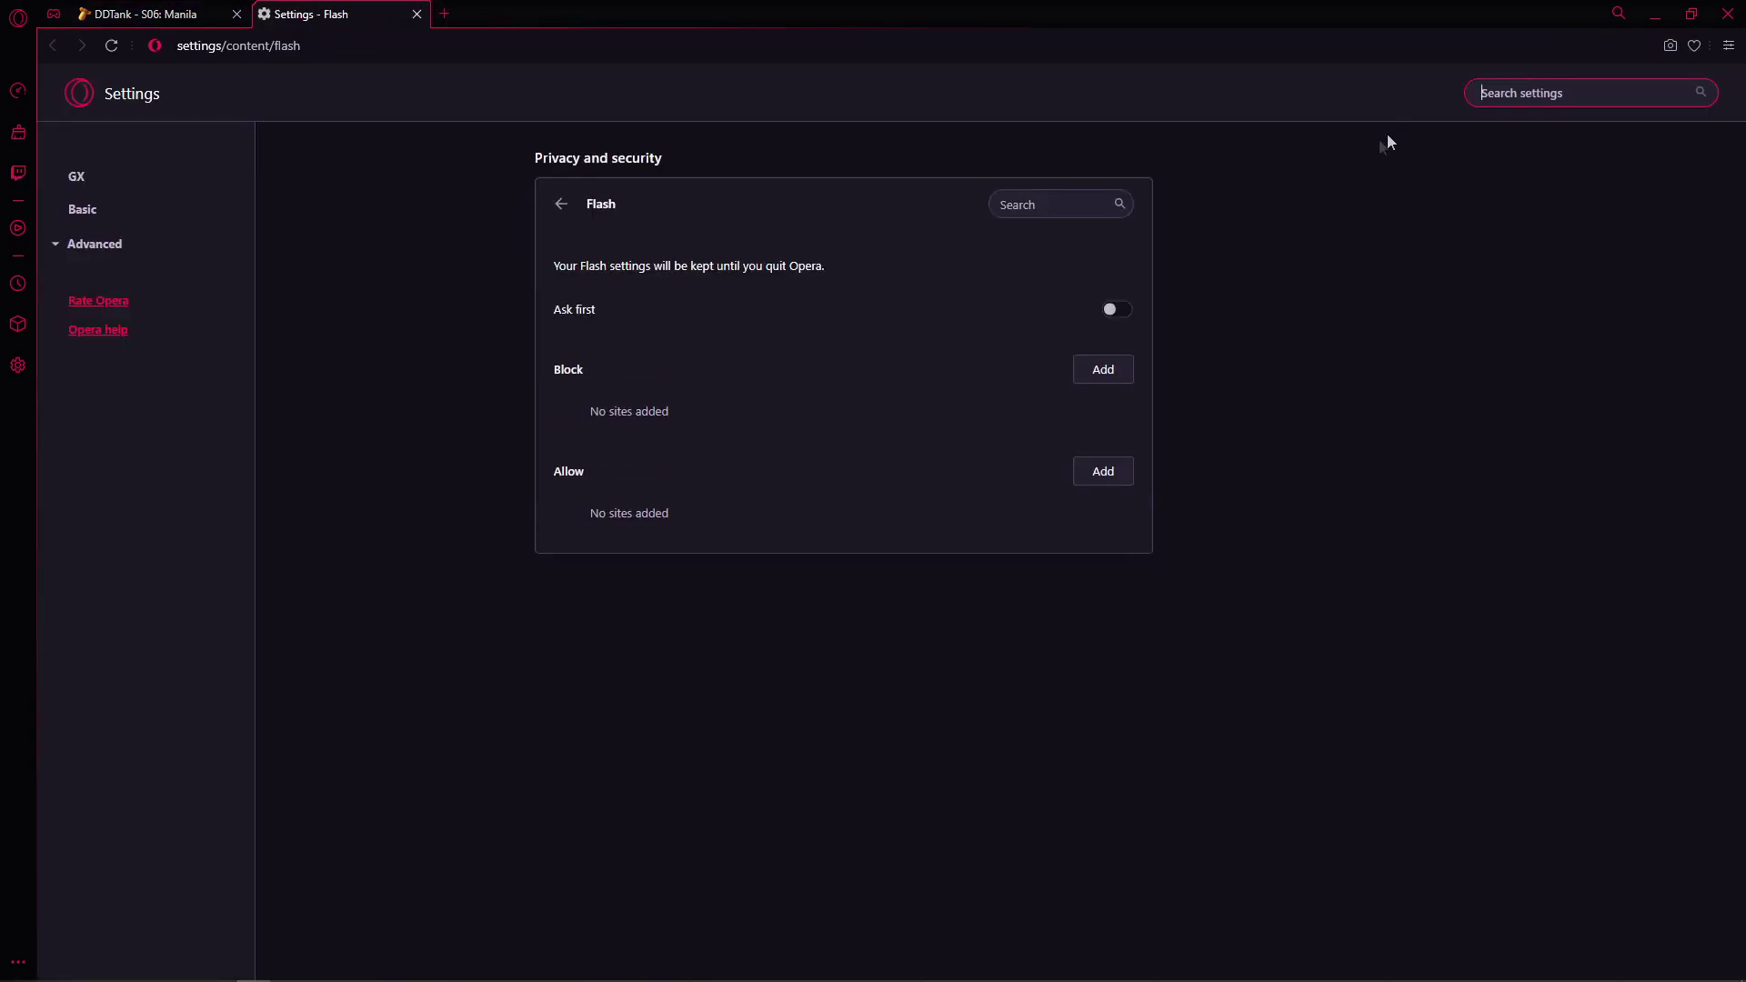
{"action": "left_click", "coordinate": [1115, 312]}
{"action": "left_click", "coordinate": [415, 15]}
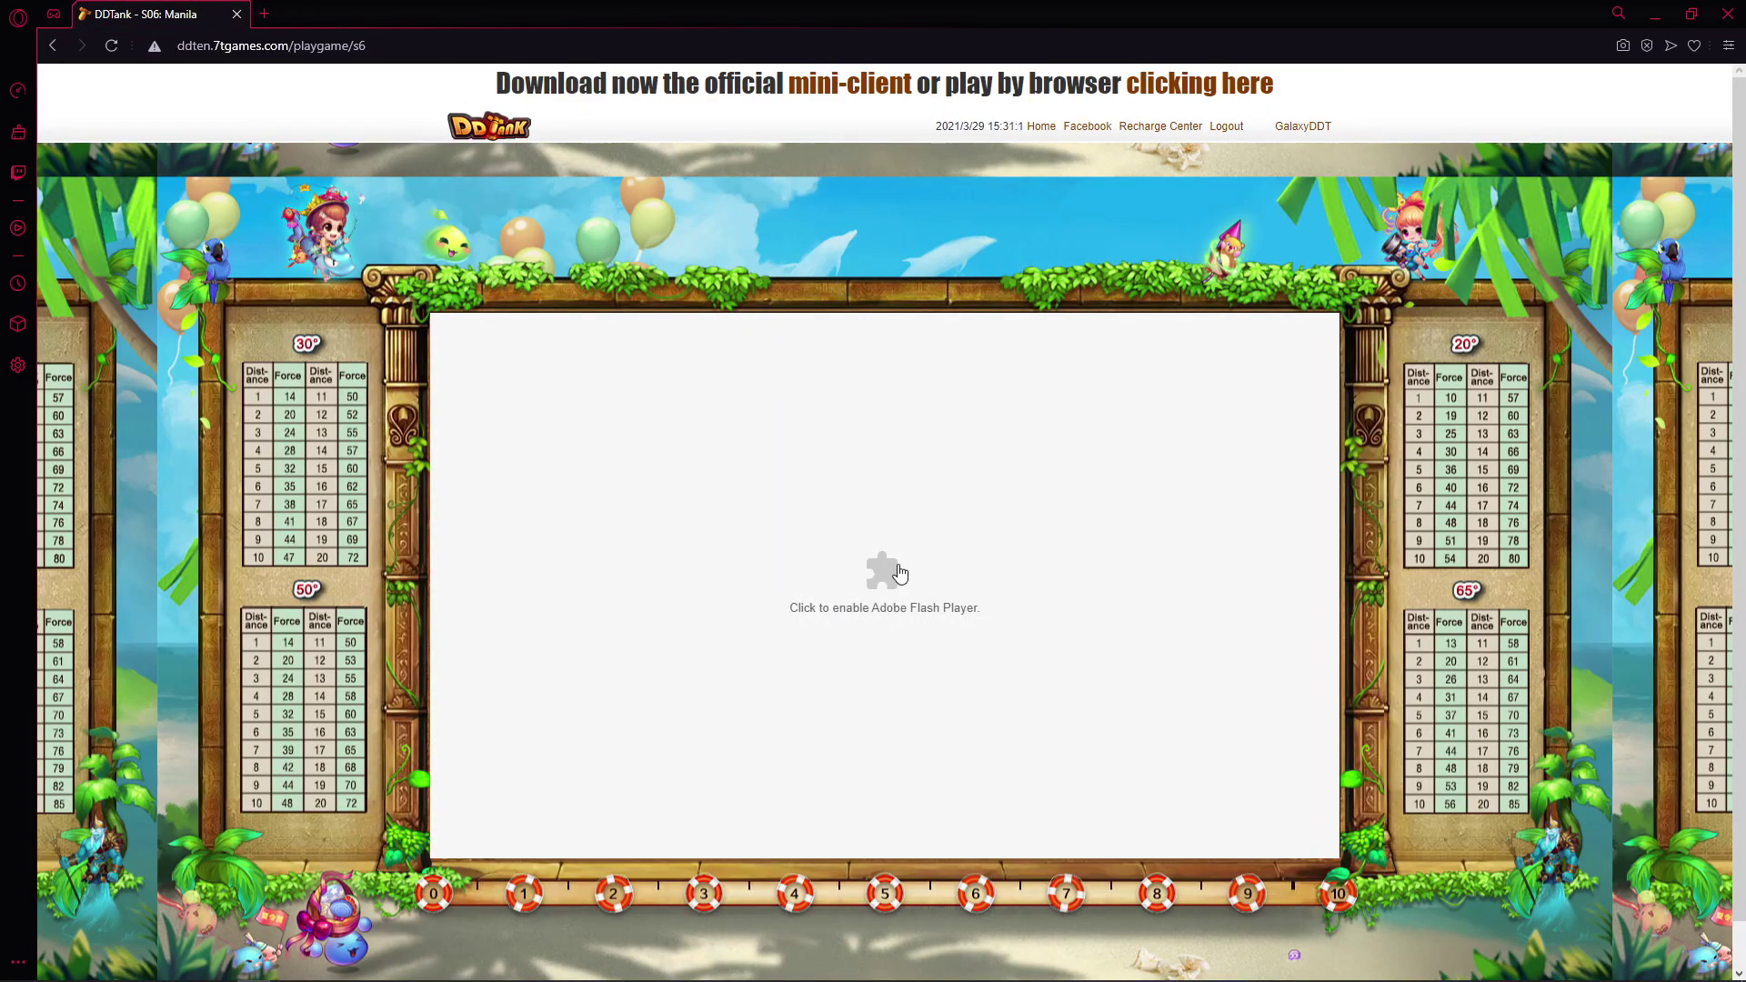
{"action": "left_click", "coordinate": [899, 570]}
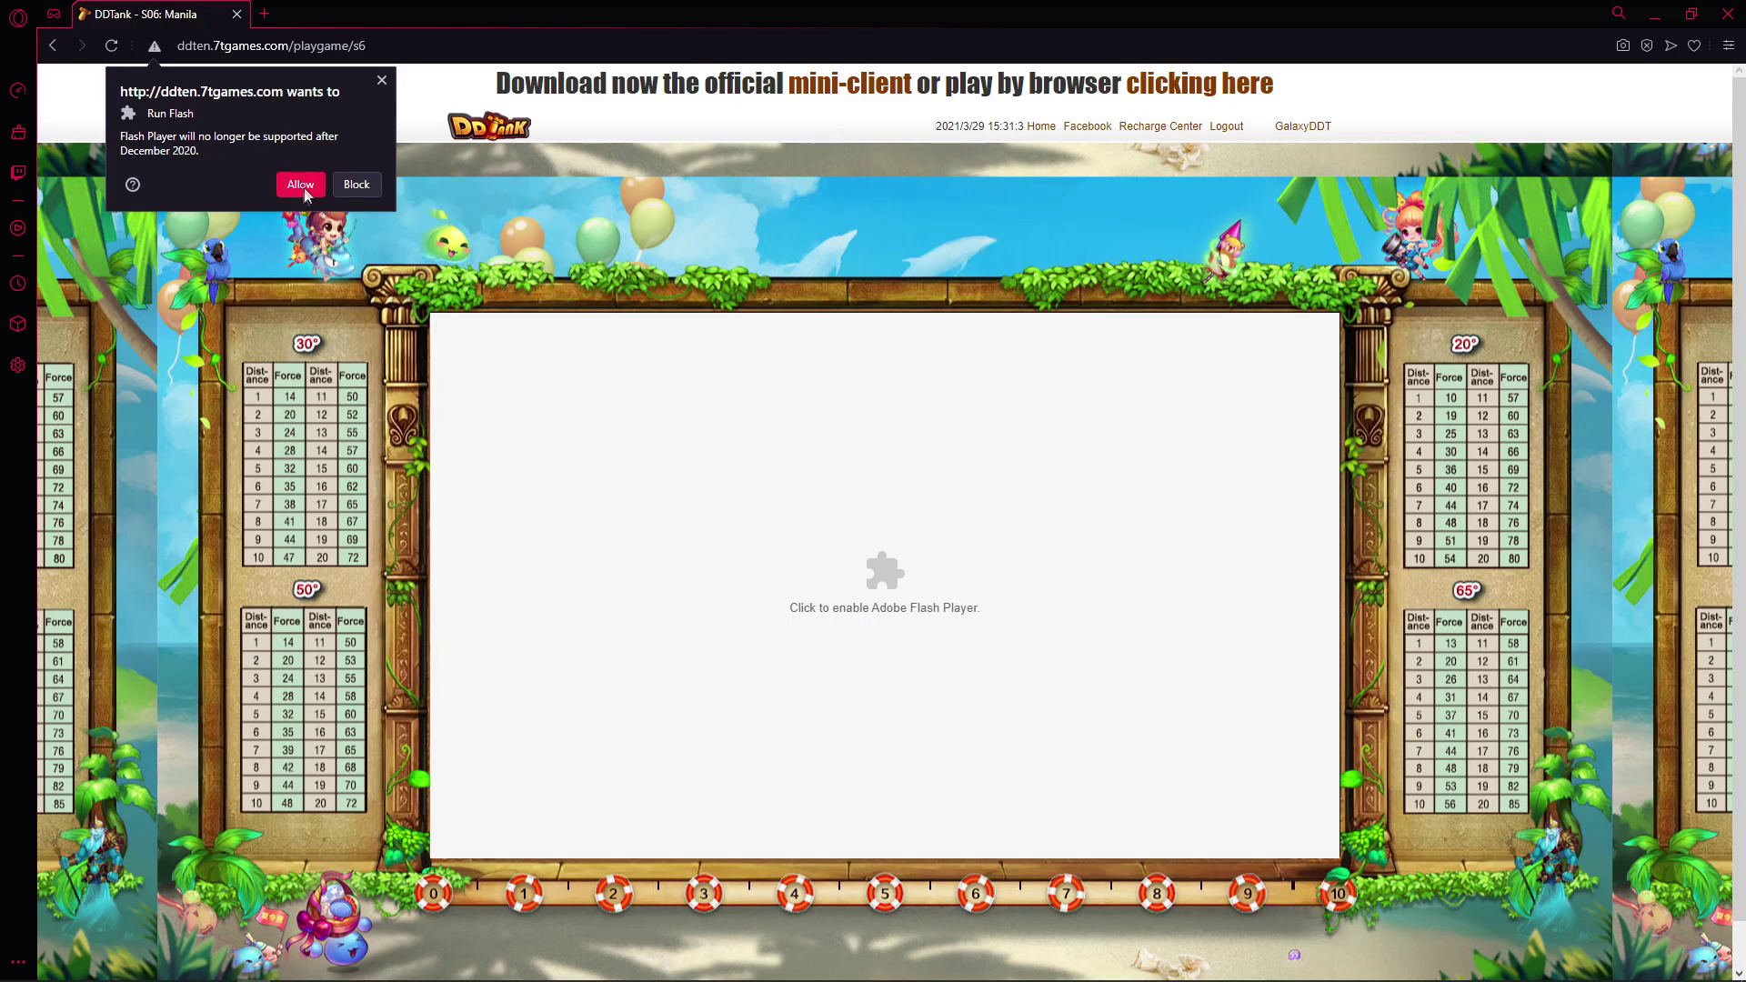
{"action": "left_click", "coordinate": [300, 187]}
{"action": "left_click", "coordinate": [1006, 537]}
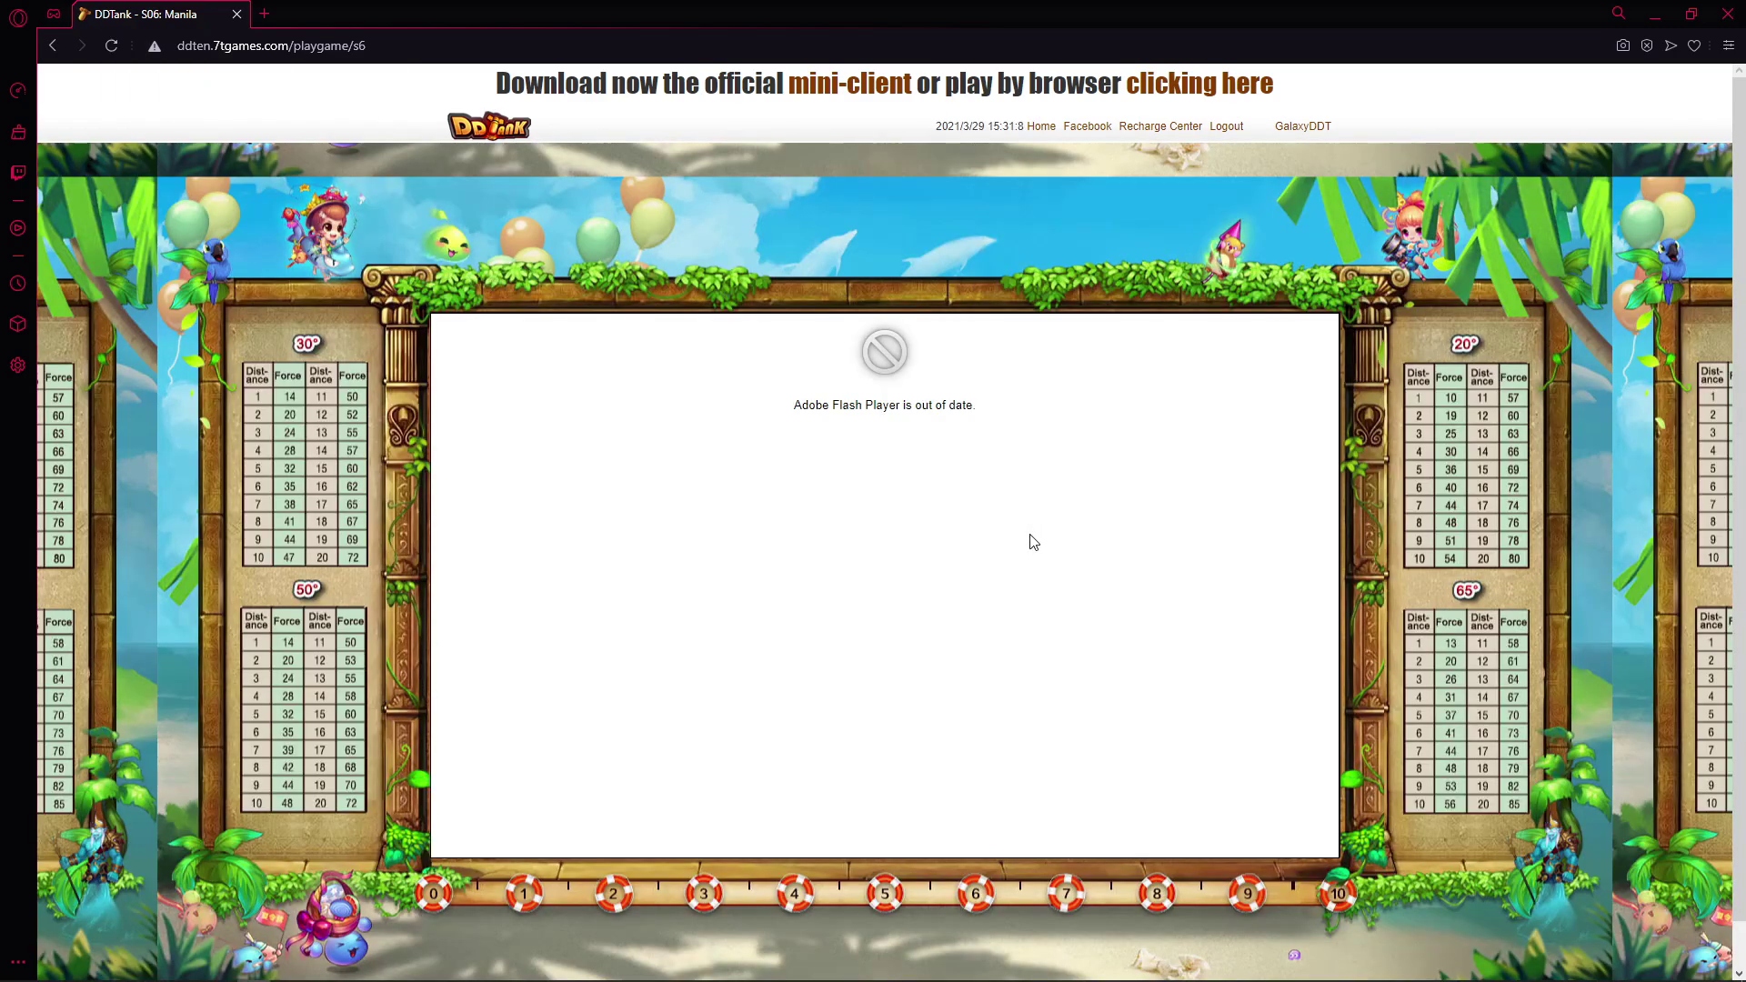
Run the out-of-date Flash plug-in and choose Don't Show Me This Again on the DDTank warning.
{"action": "right_click", "coordinate": [1033, 541]}
{"action": "left_click", "coordinate": [1088, 582]}
{"action": "left_click", "coordinate": [1060, 370]}
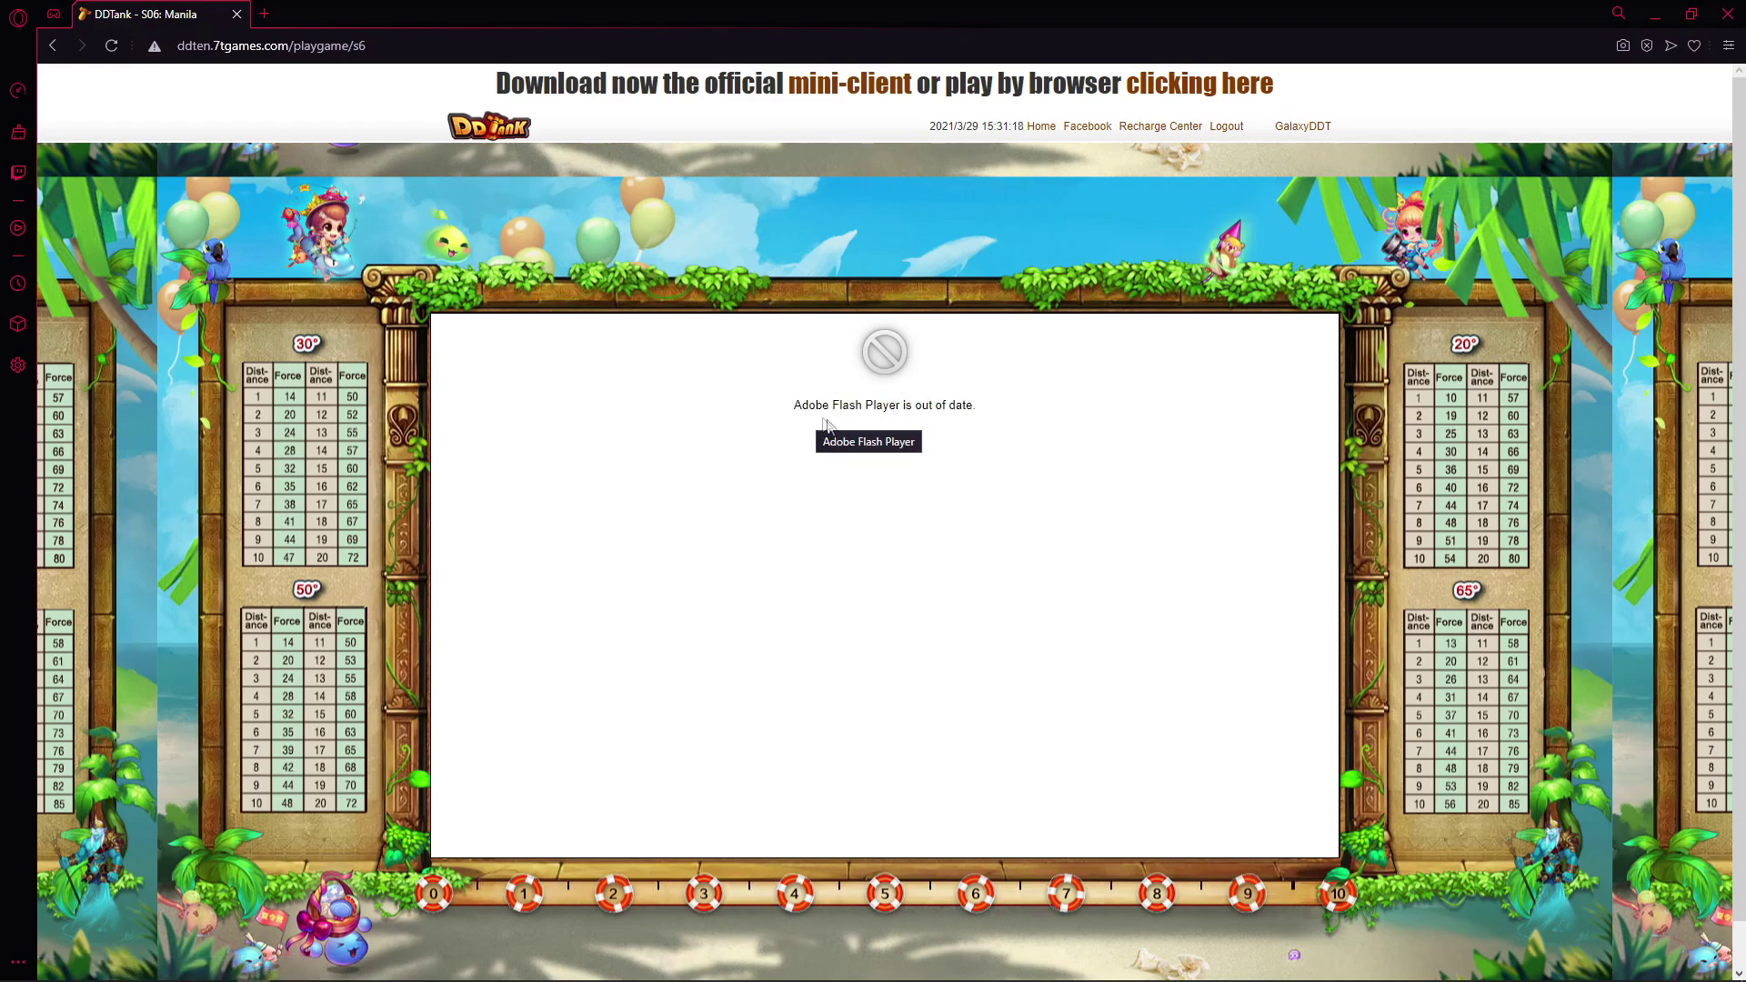
{"action": "right_click", "coordinate": [895, 508]}
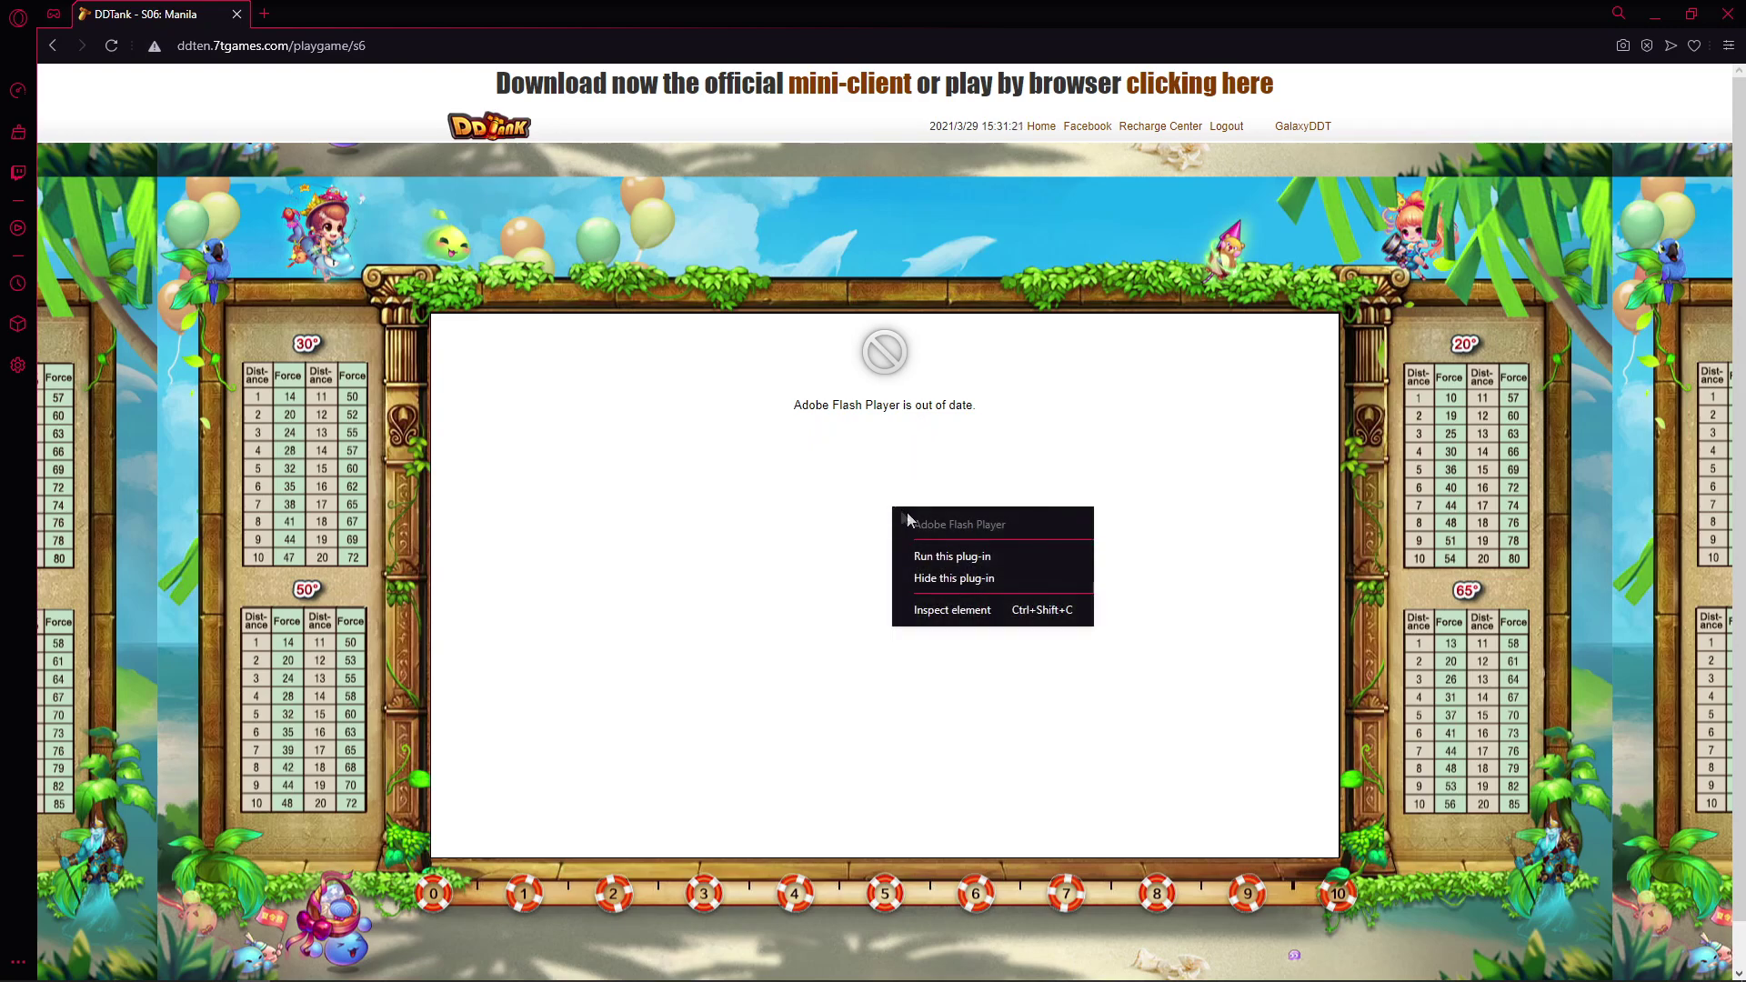
Run the Flash plug-in so DDTank S6: Manila starts loading its game files.
{"action": "left_click", "coordinate": [965, 556]}
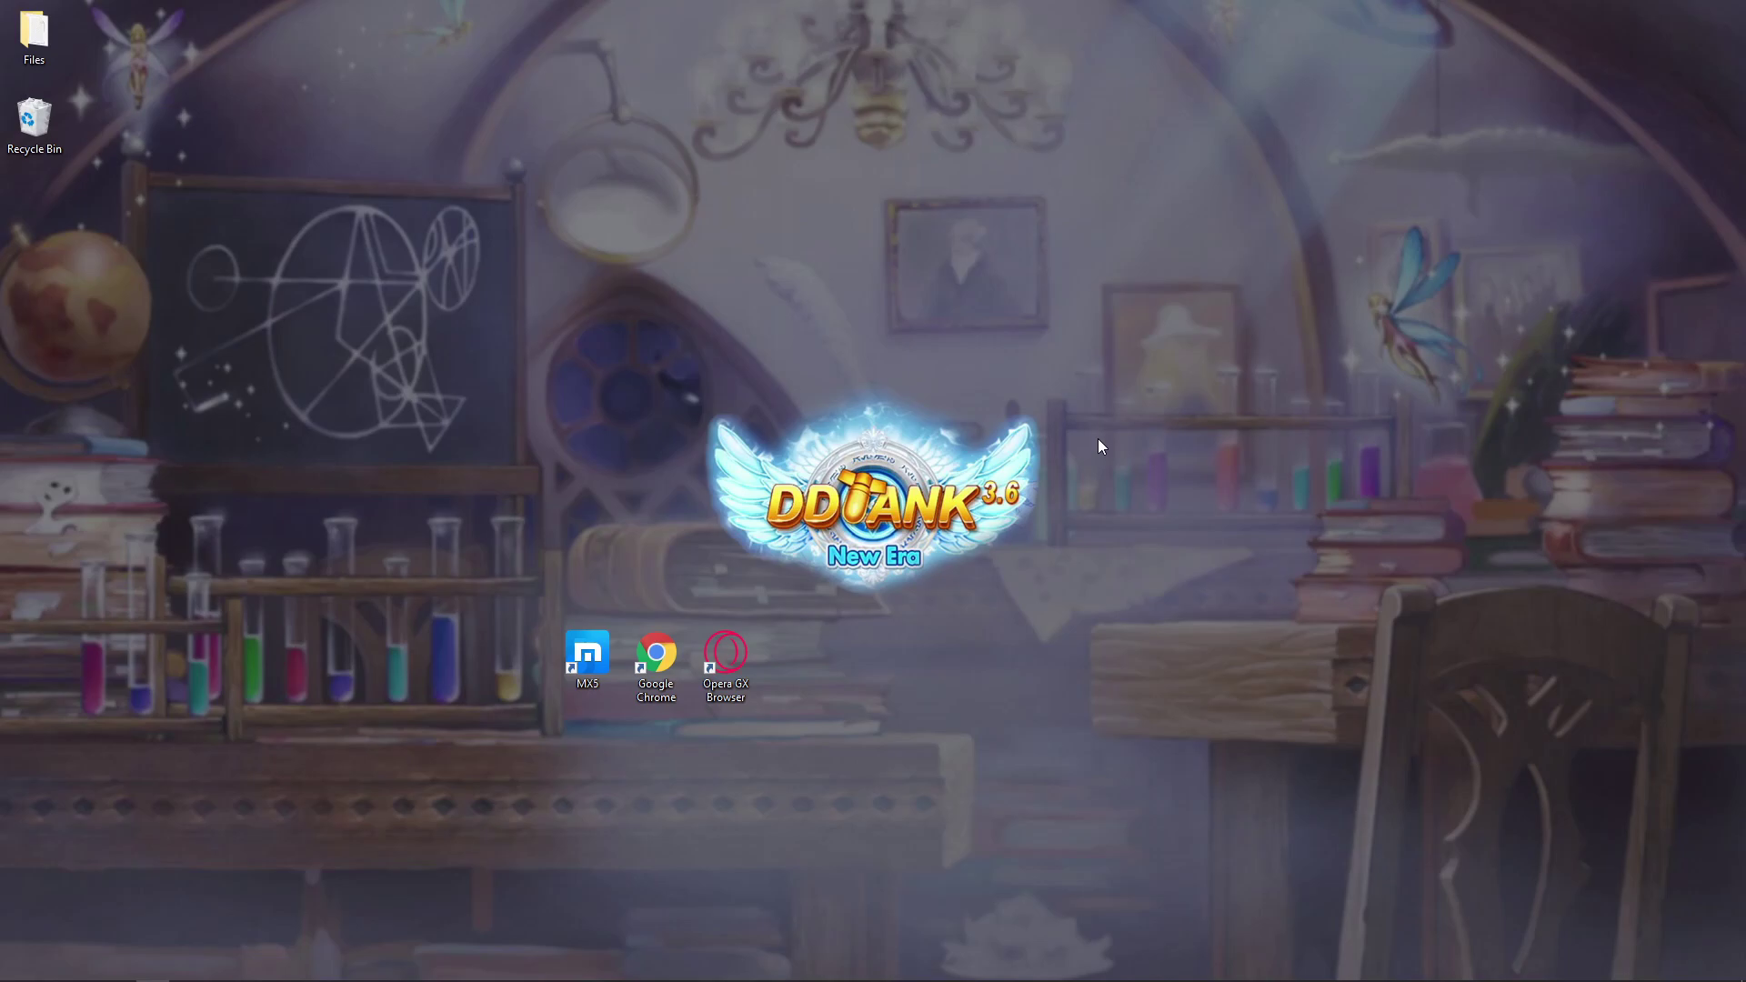
Relaunch Opera GX from its desktop shortcut to reach the GX Corner page.
{"action": "double_click", "coordinate": [726, 672]}
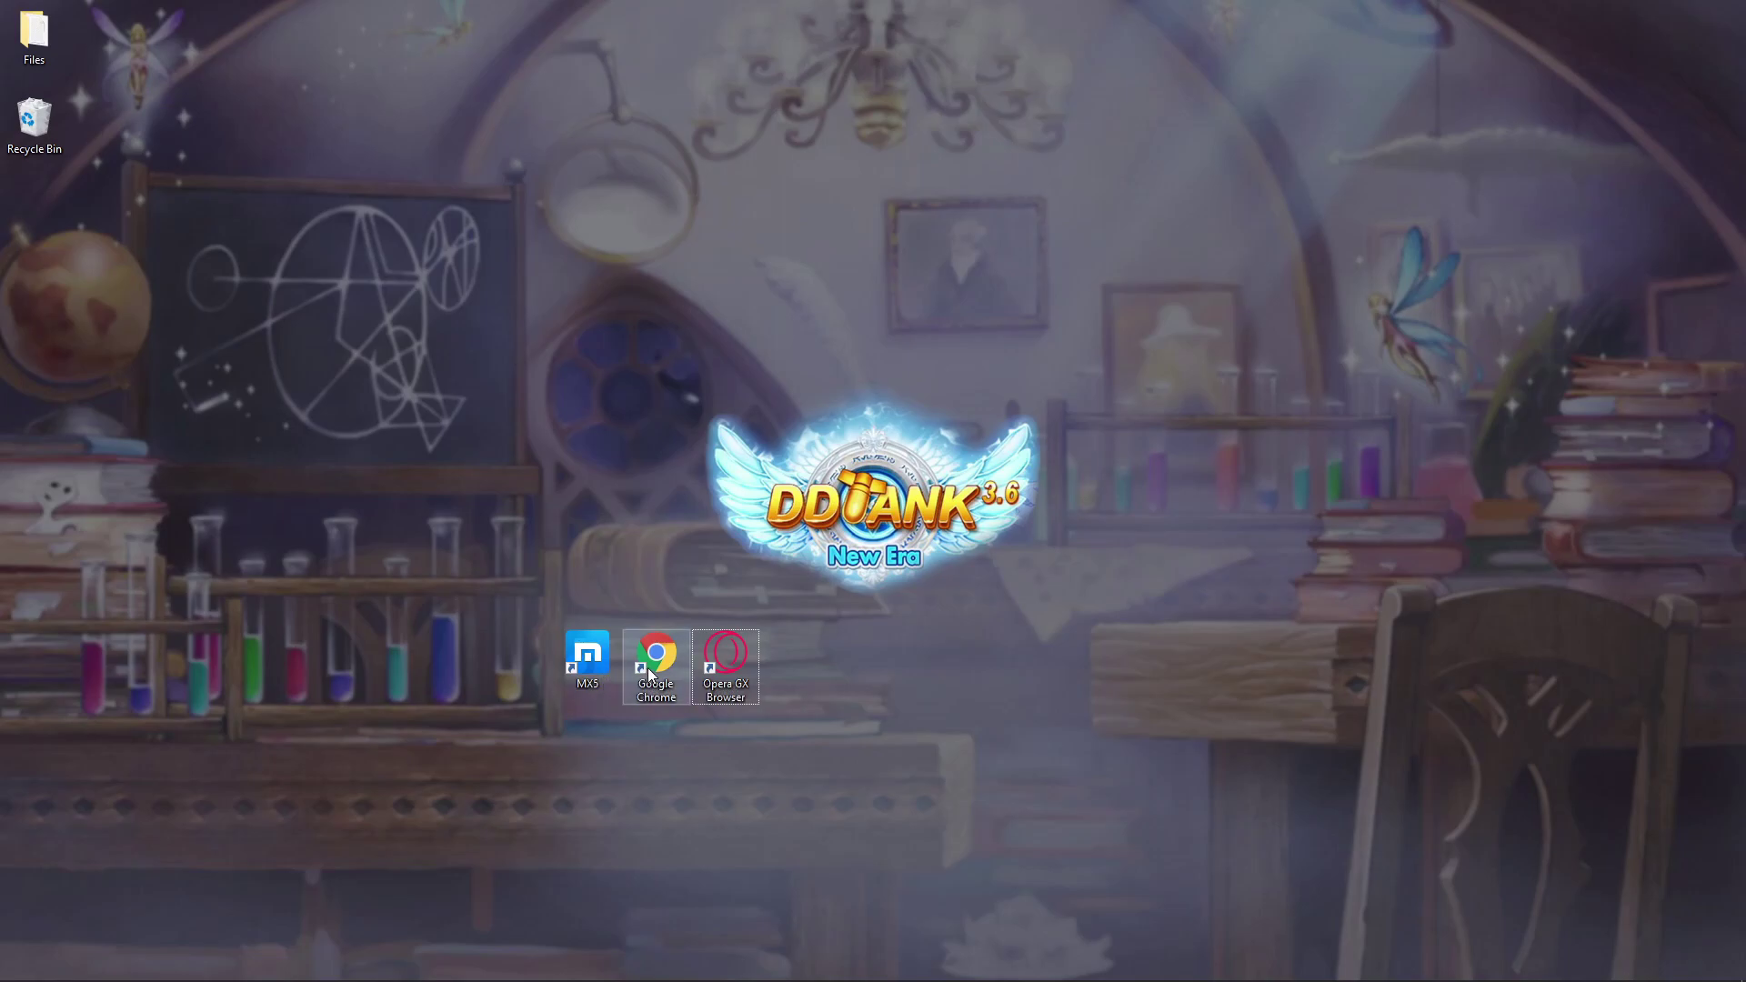
{"action": "double_click", "coordinate": [725, 661]}
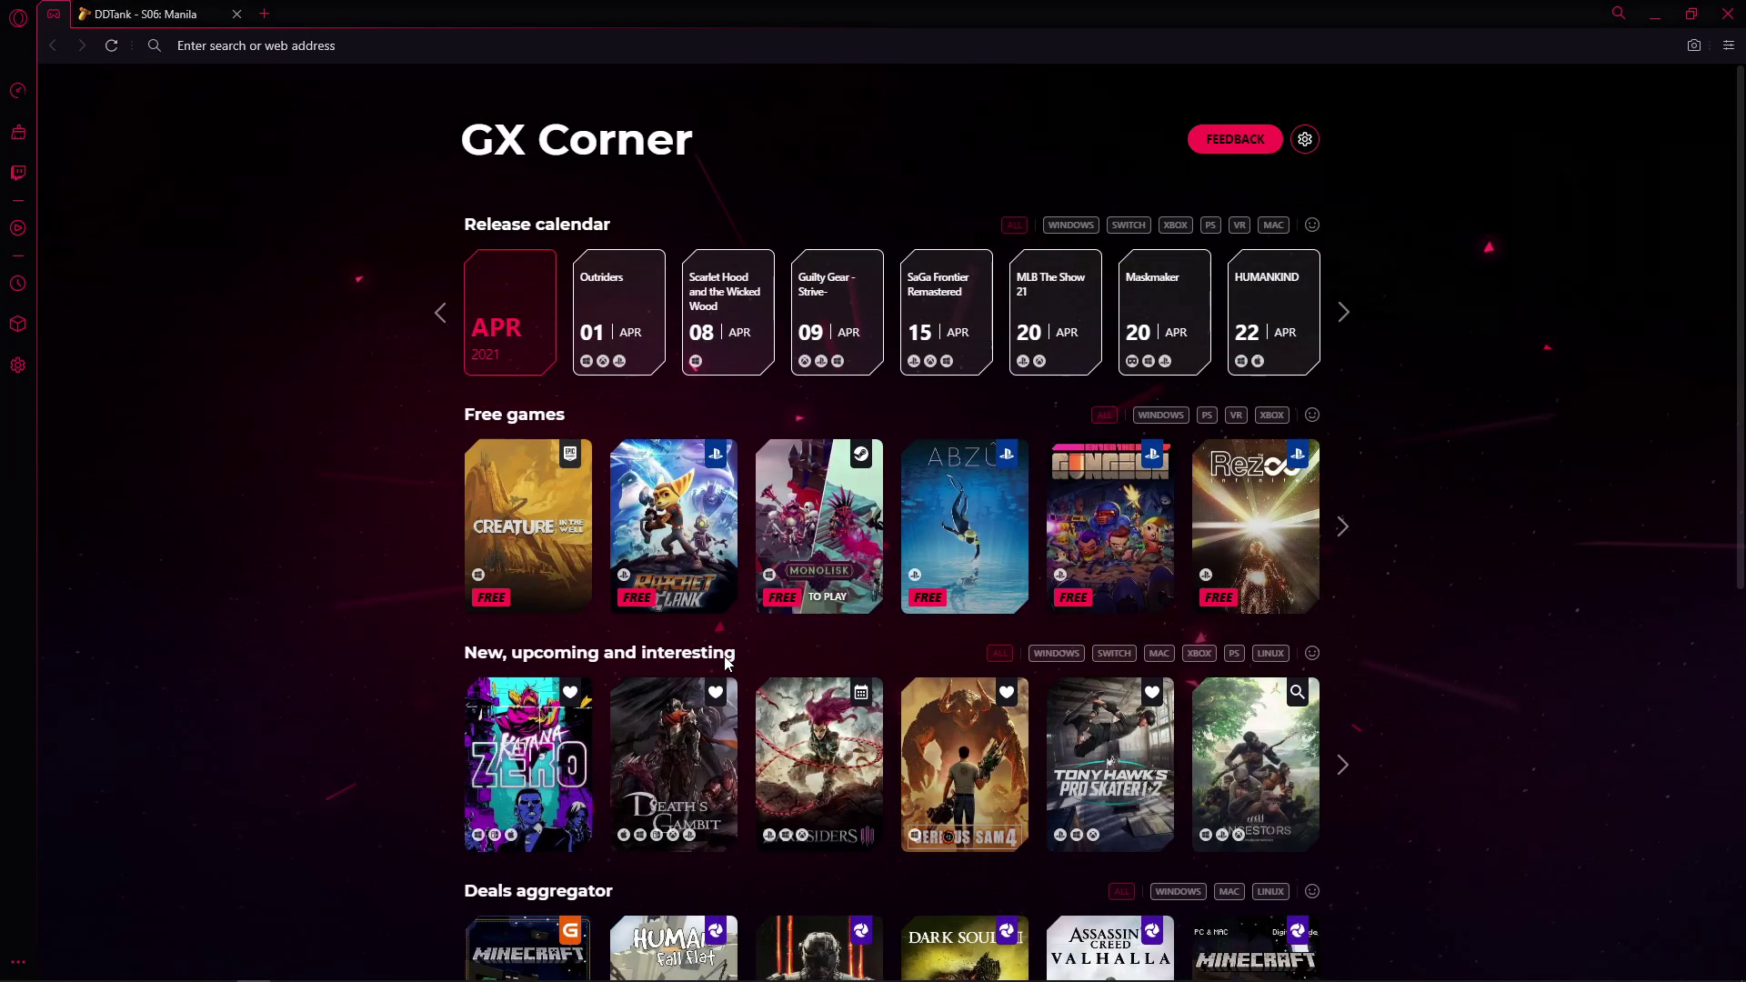
In GX Control, turn on RAM Limiter and lower the Memory Limit slider toward 7.25 GB.
{"action": "left_click", "coordinate": [23, 94]}
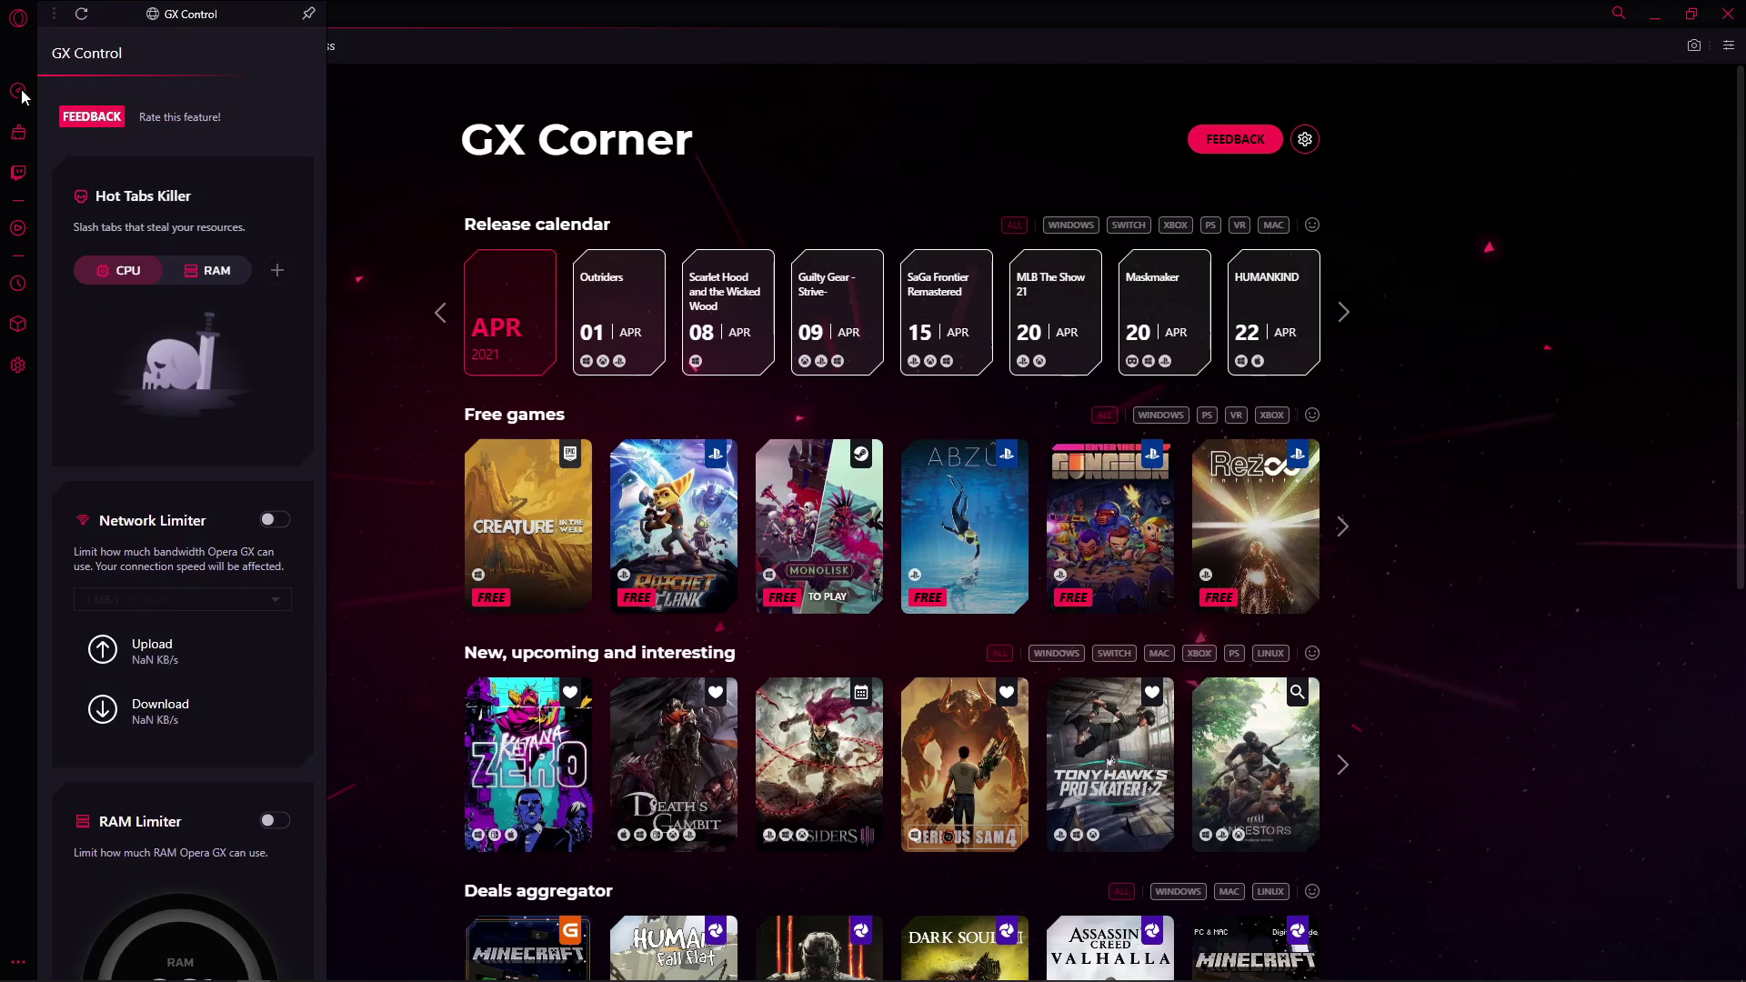
{"action": "scroll", "coordinate": [148, 390], "scroll_direction": "down", "scroll_amount": 4}
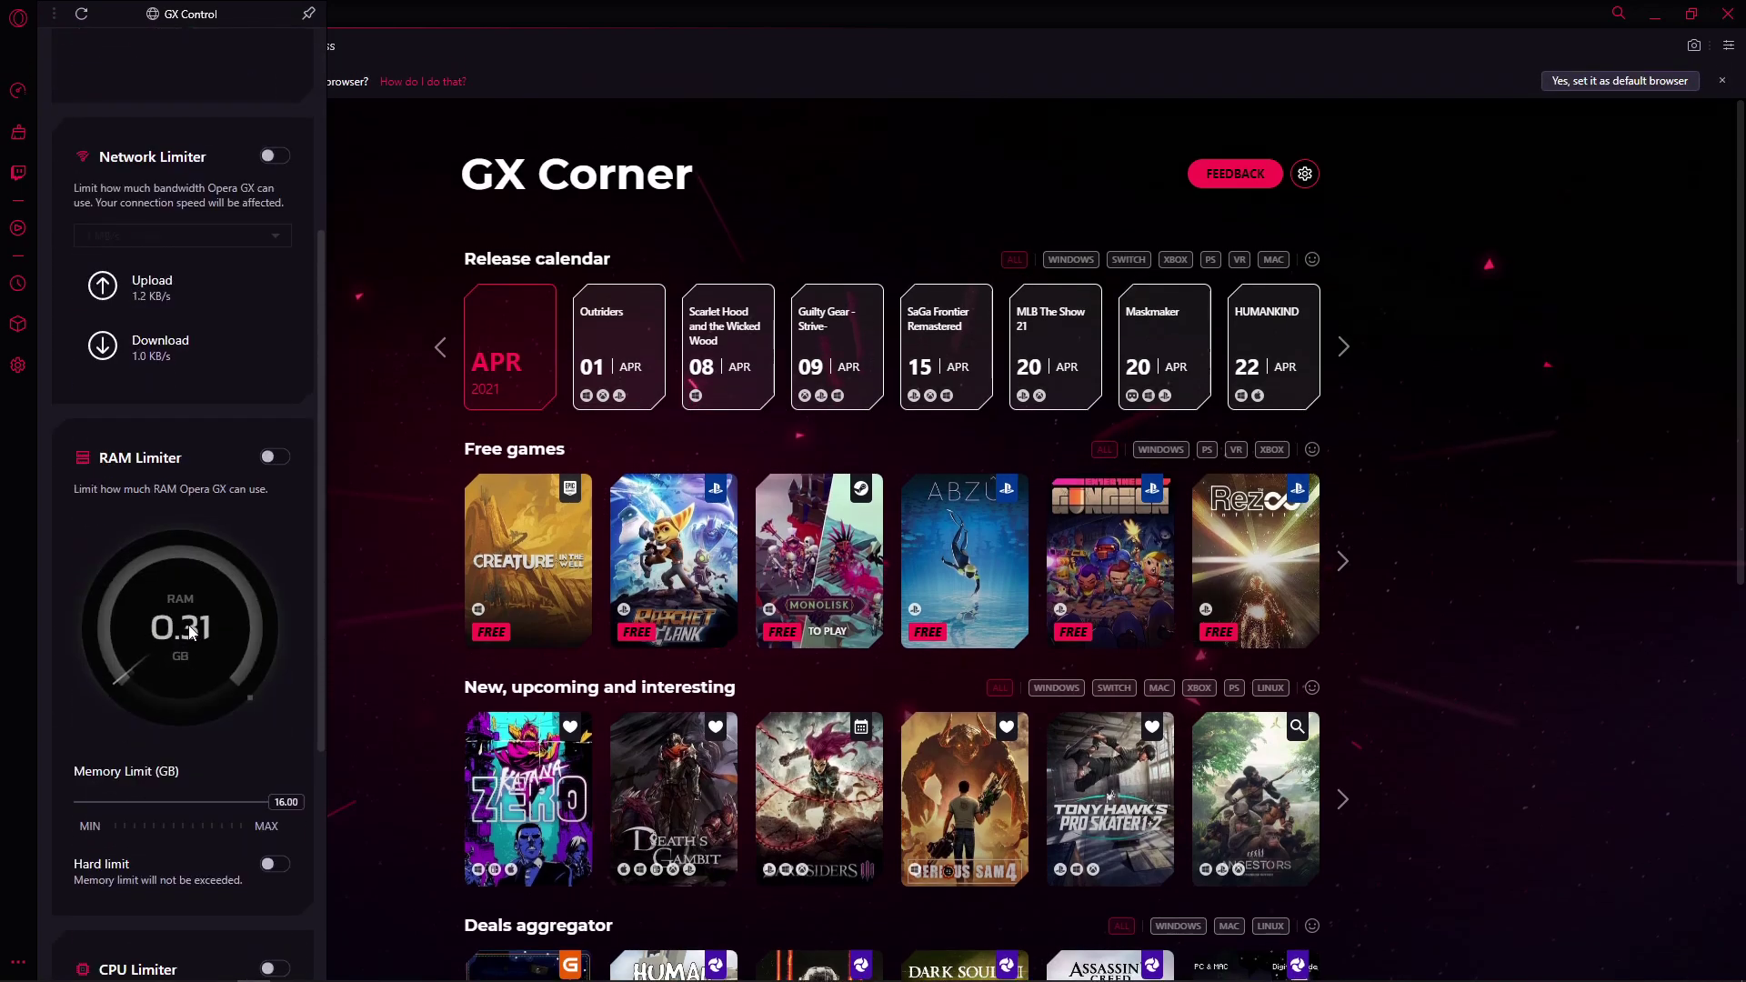
{"action": "left_click", "coordinate": [274, 456]}
{"action": "left_click_drag", "start_coordinate": [289, 807], "coordinate": [169, 804]}
{"action": "left_click", "coordinate": [1727, 14]}
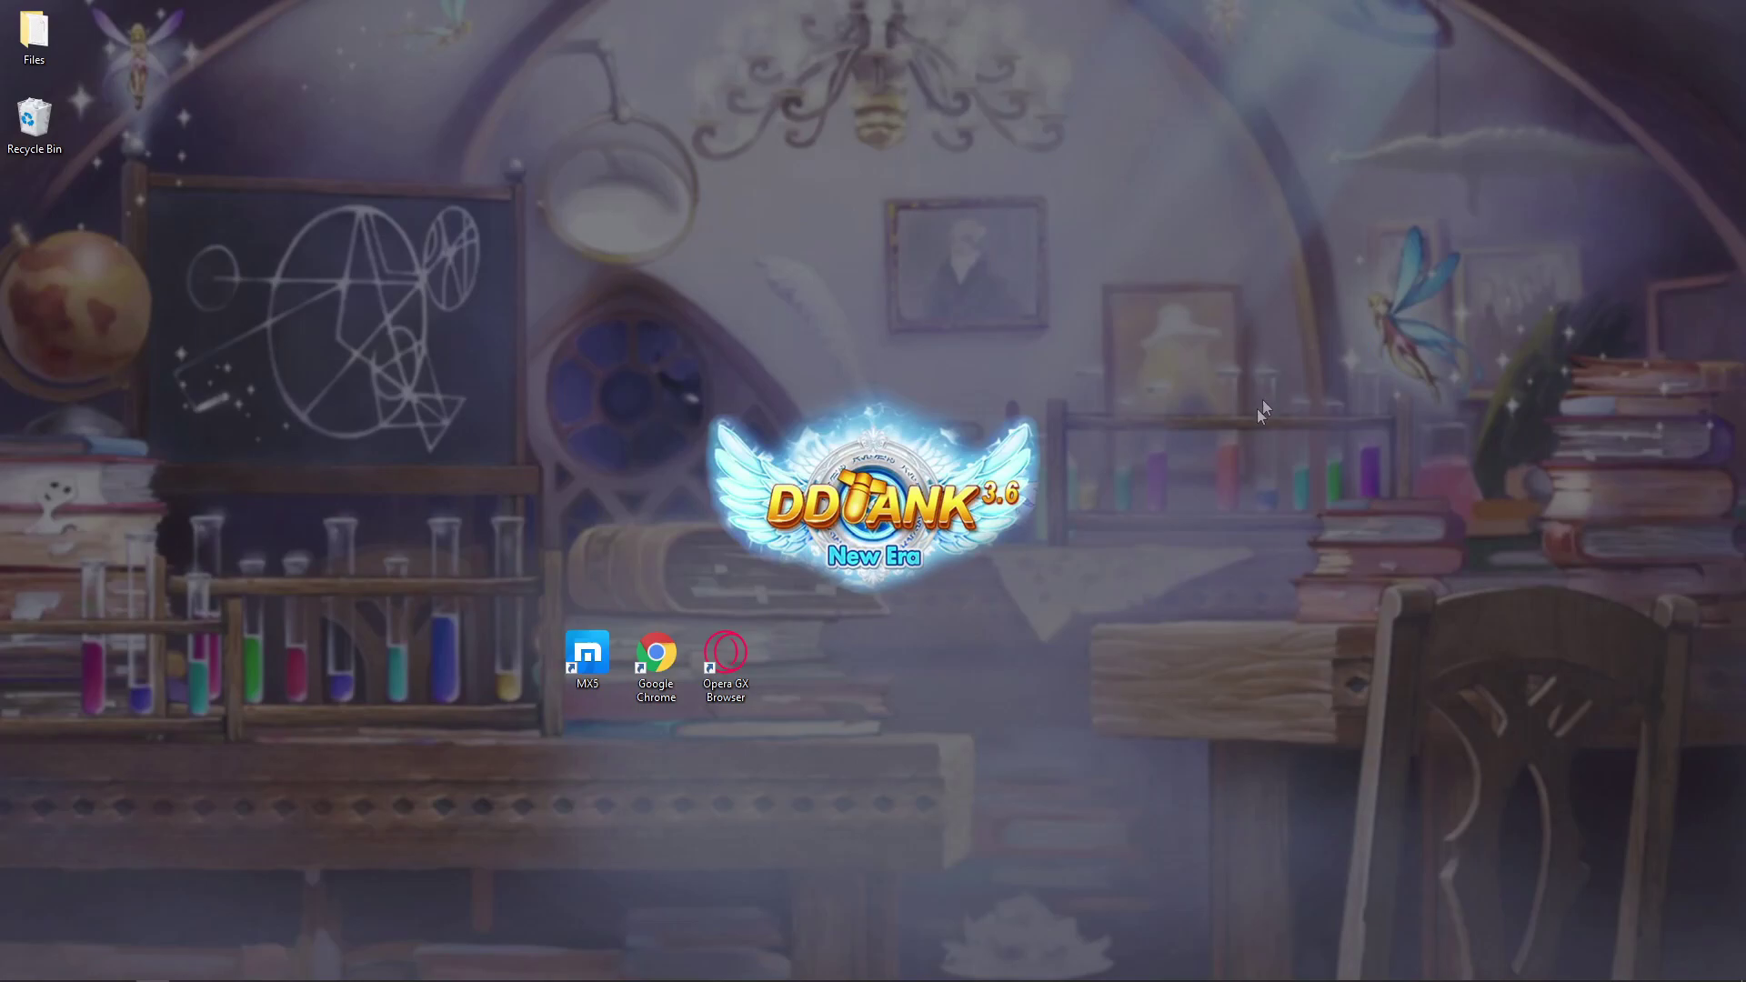